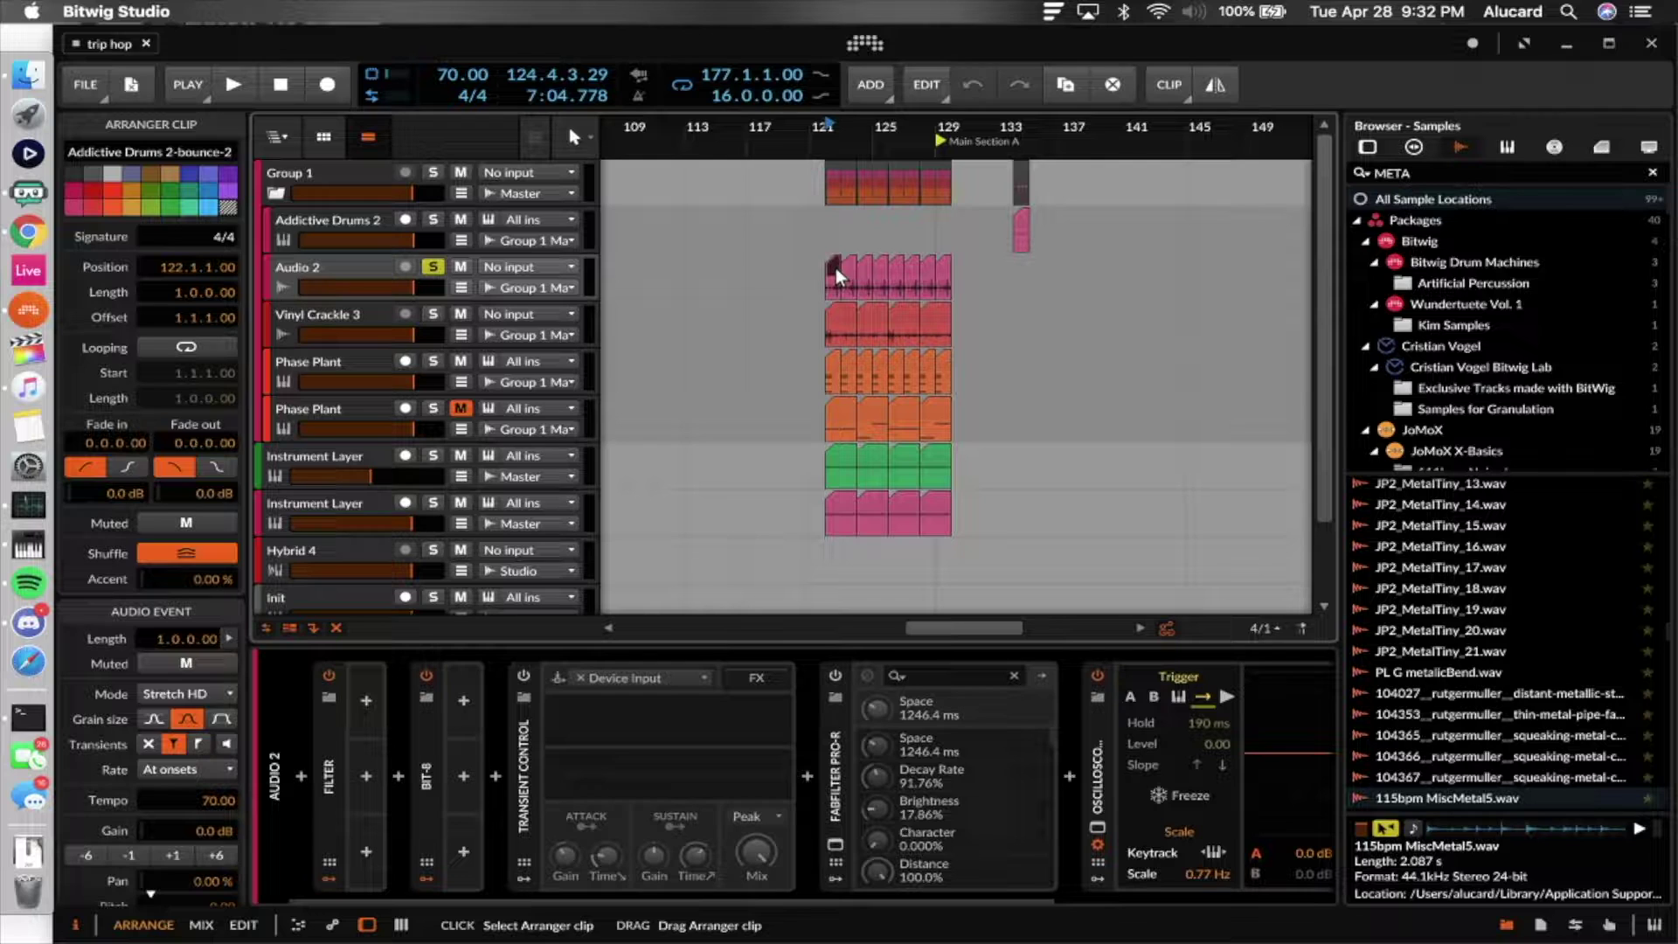
# - Play a short stretch of the bounced drum loop on Audio 2 and view the track's effects chain
pyautogui.scroll(5, 836, 268)
pyautogui.scroll(-4, 836, 267)
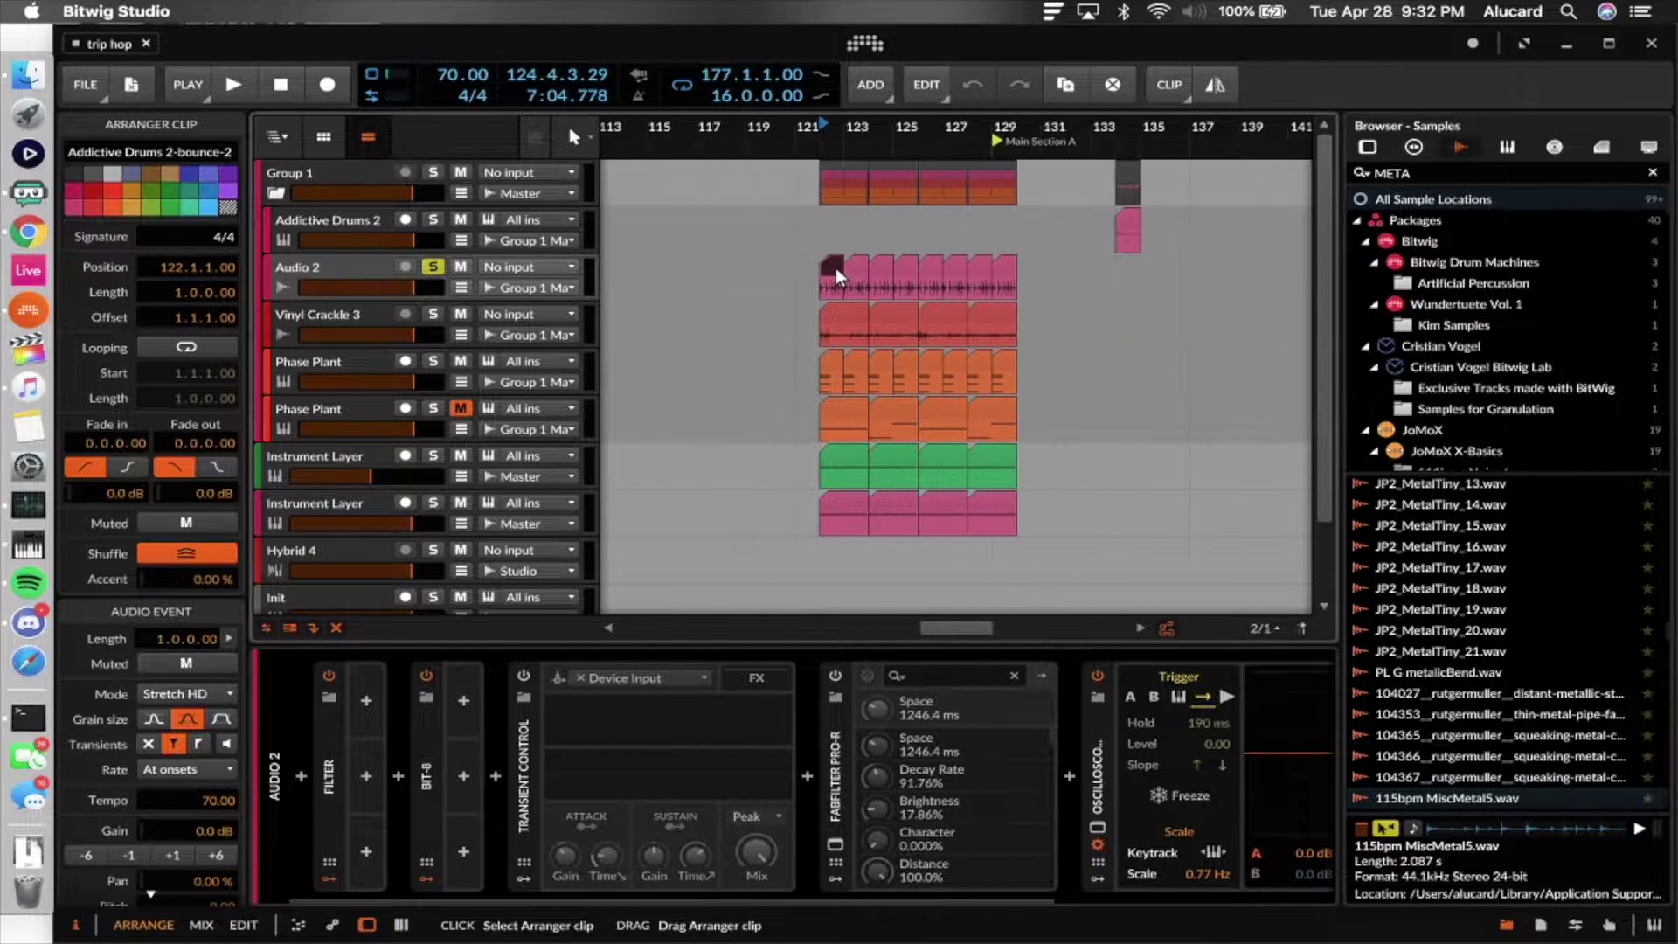
pyautogui.press('space')
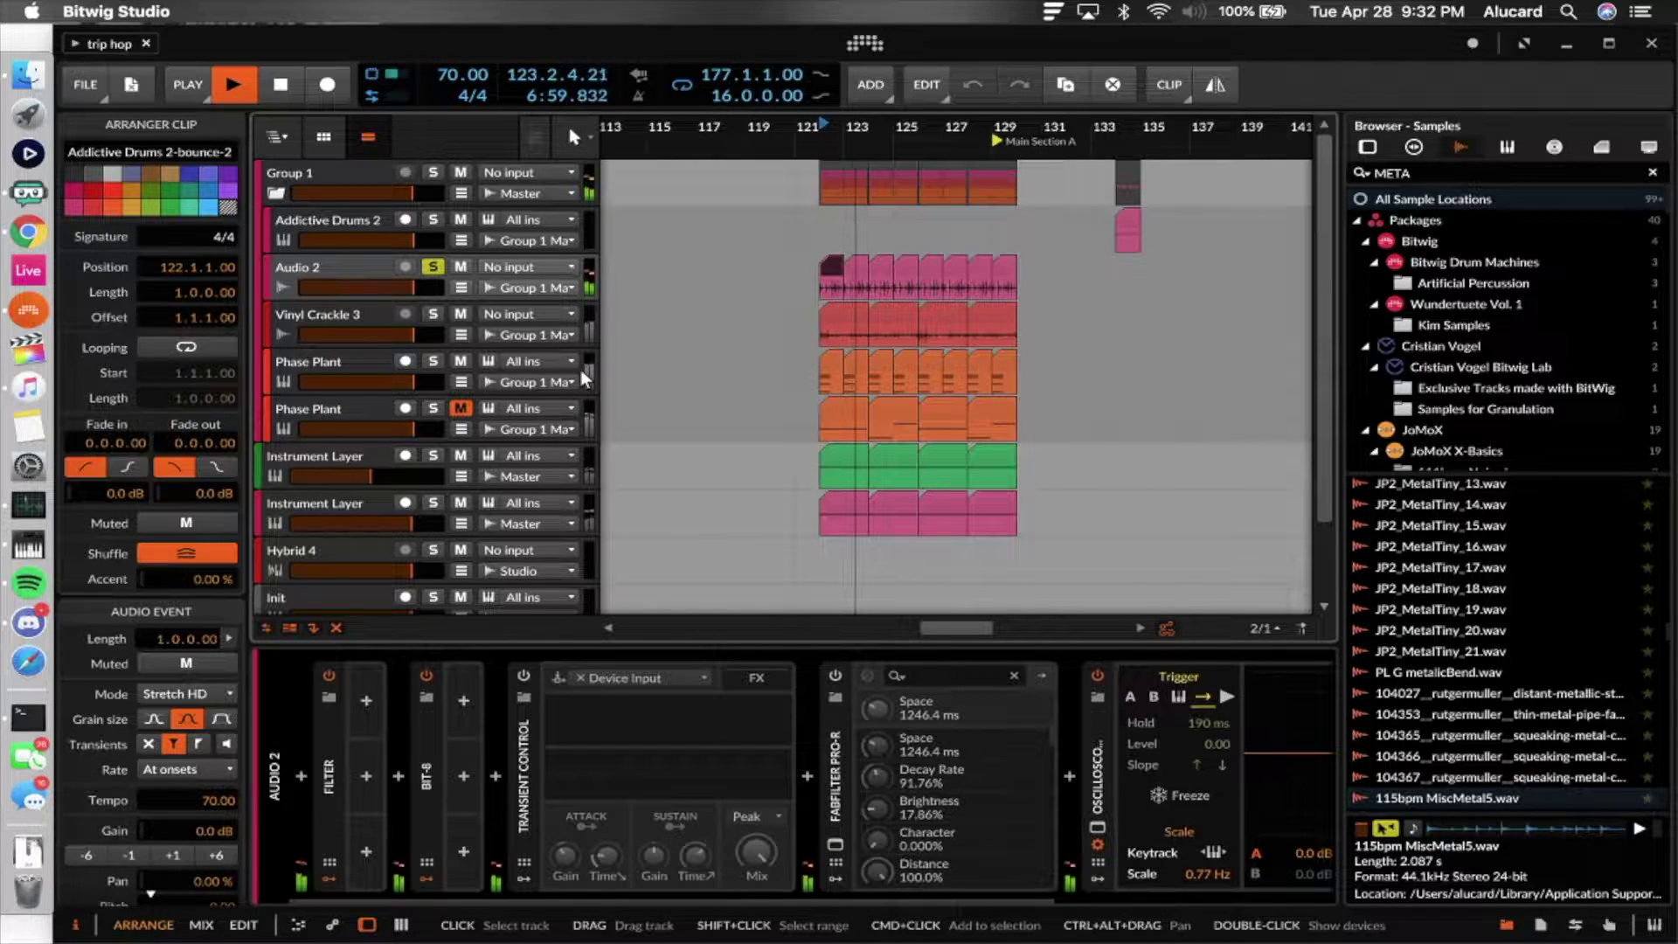
pyautogui.press('space')
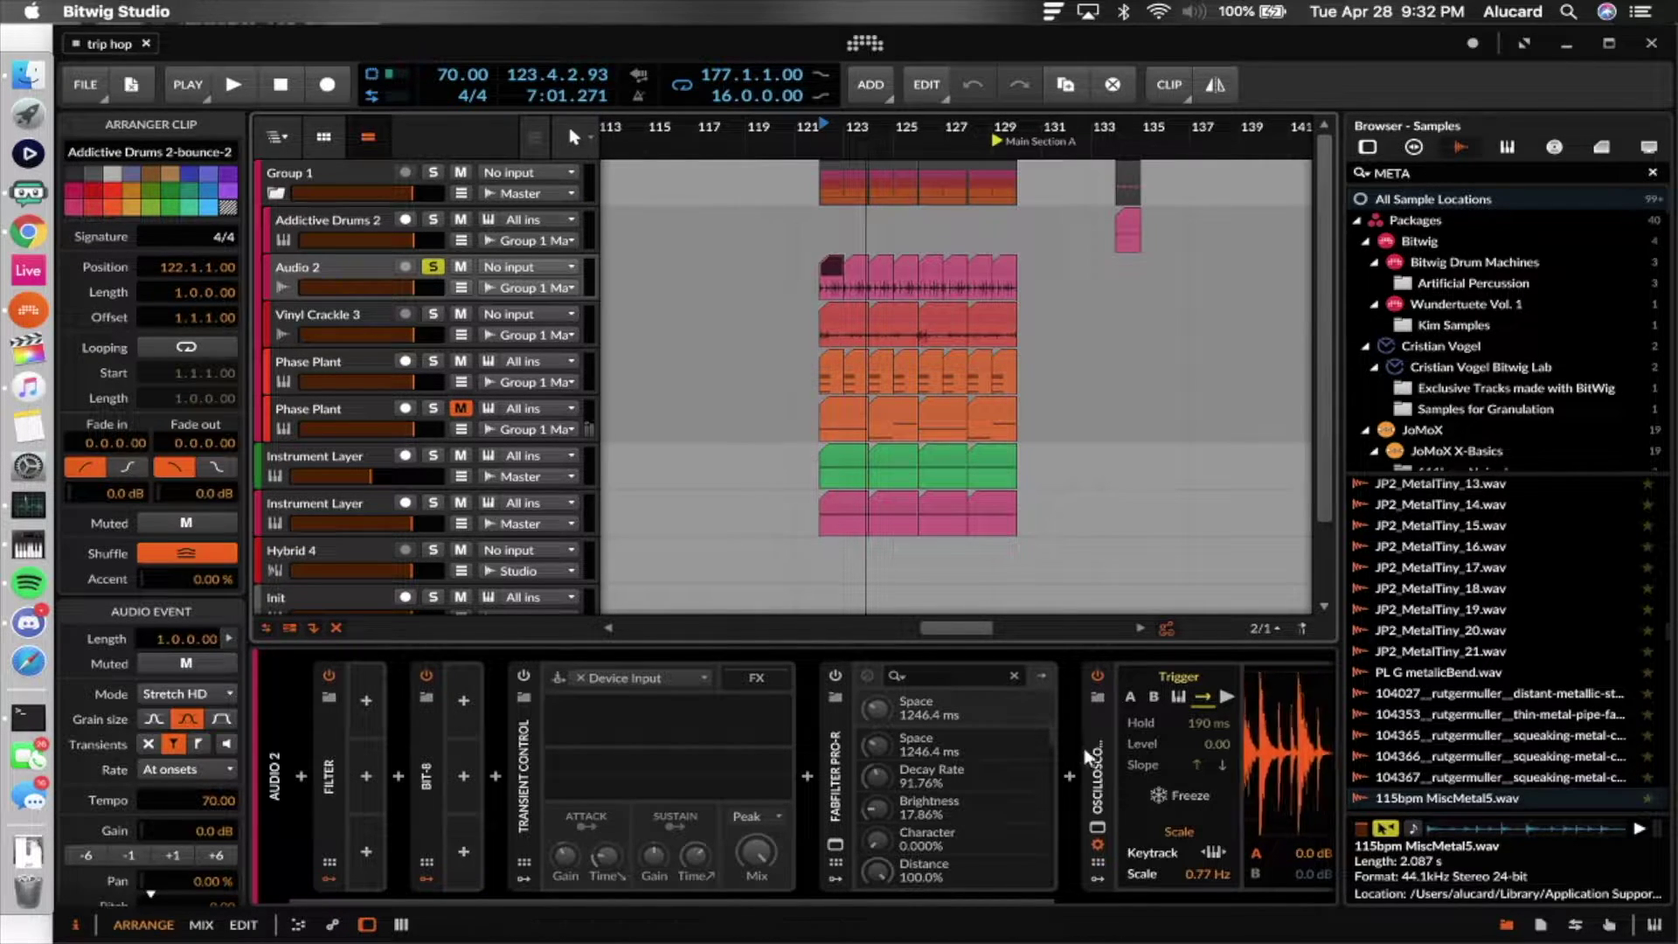
pyautogui.hscroll(3, 1141, 784)
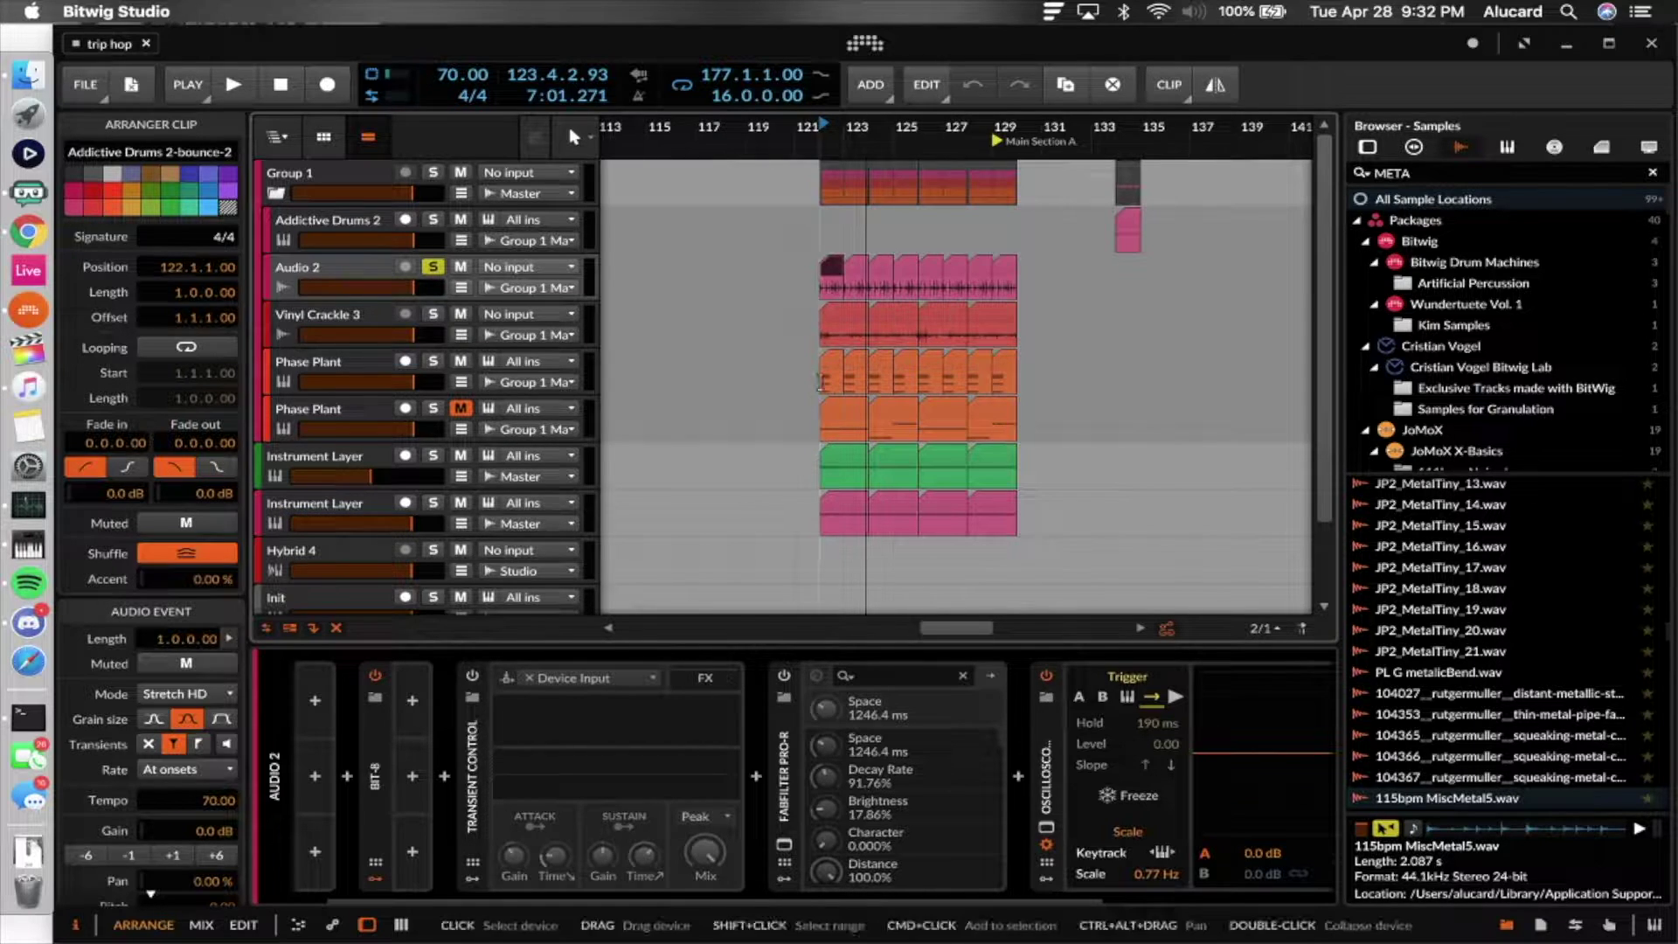
# - Select the Addictive Drums 2 clip at bar 134 and expand the effects chain nested in its instrument device
pyautogui.scroll(2, 817, 401)
pyautogui.click(815, 336)
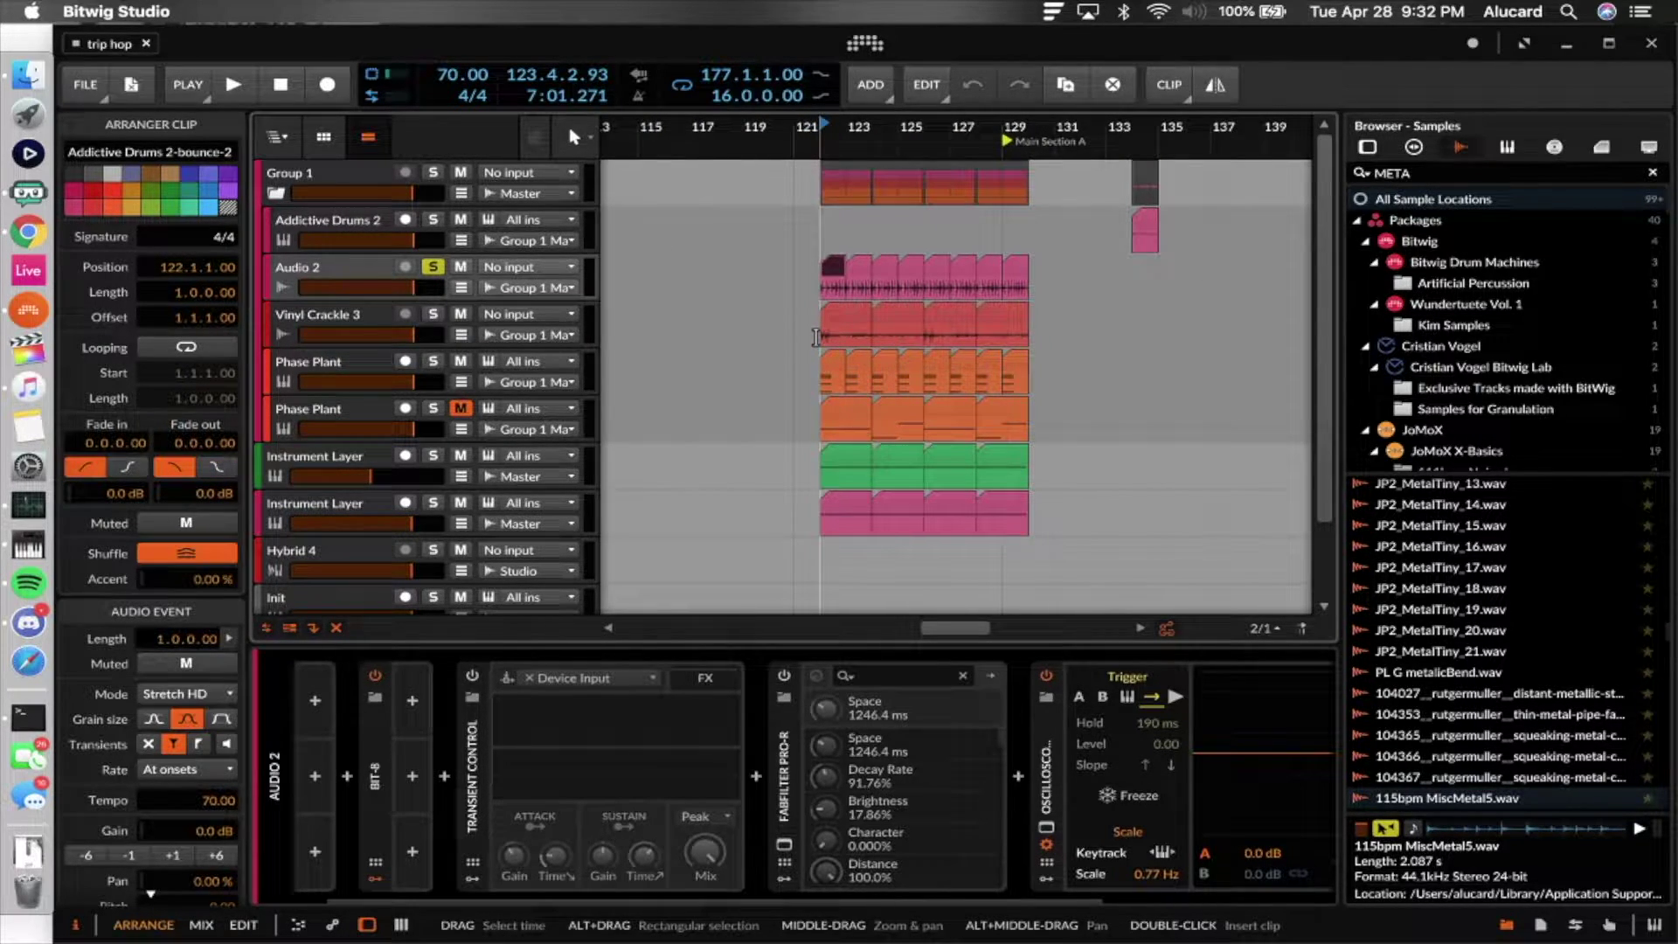
pyautogui.scroll(3, 875, 289)
pyautogui.hscroll(4, 931, 234)
pyautogui.click(931, 234)
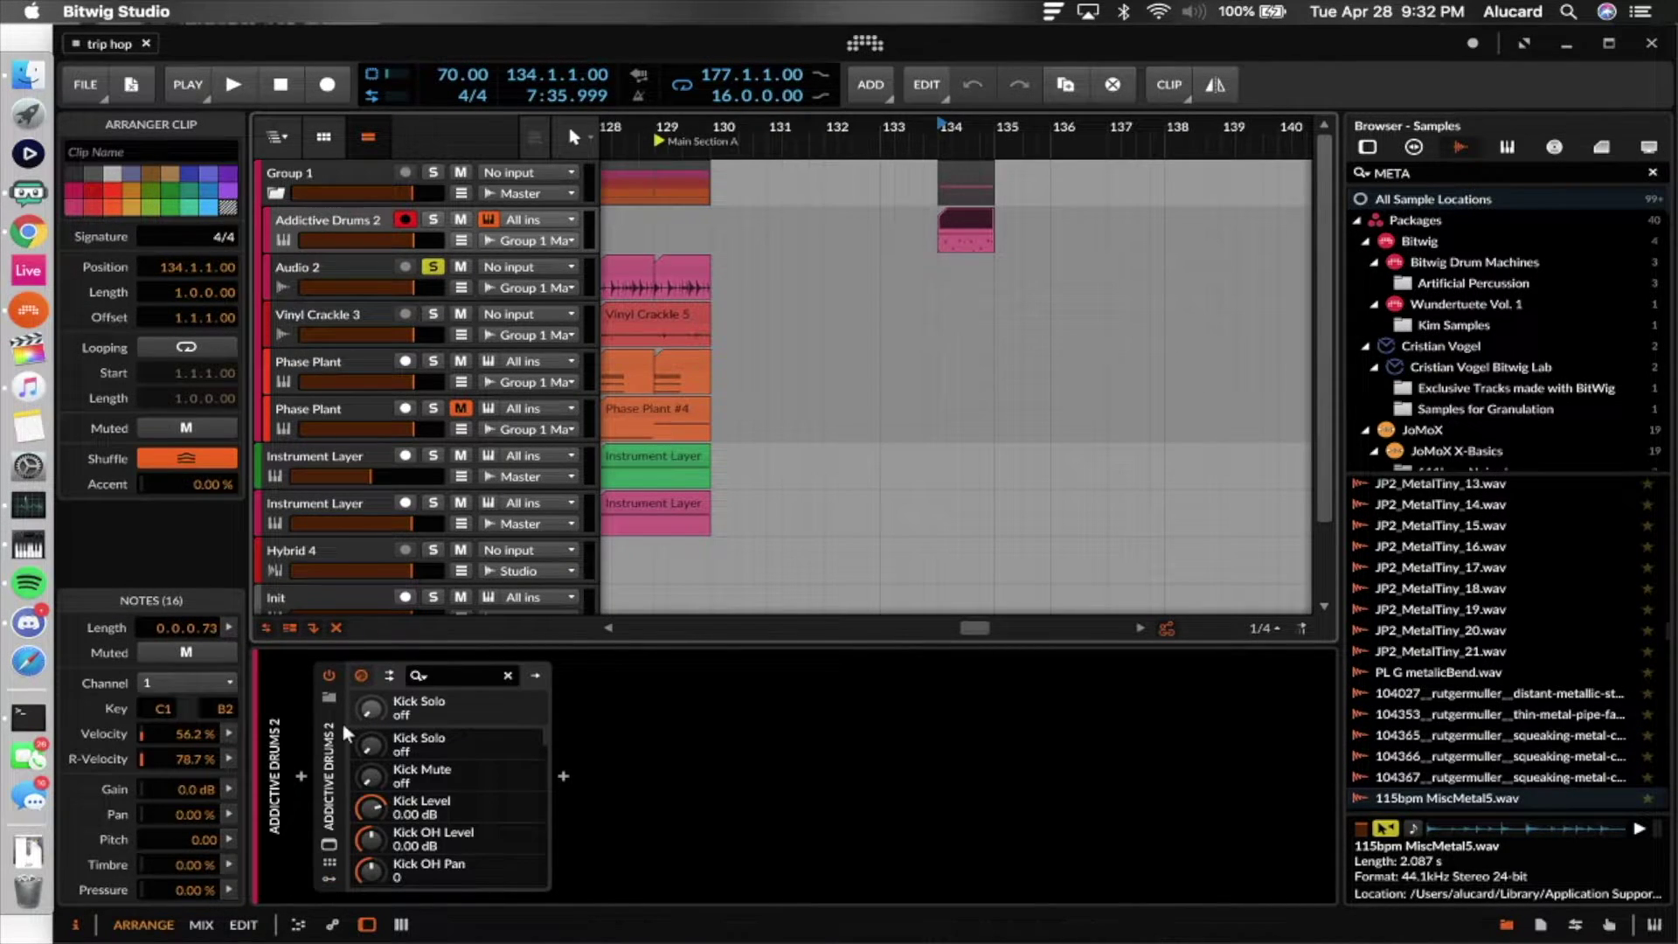
pyautogui.click(335, 720)
pyautogui.click(536, 673)
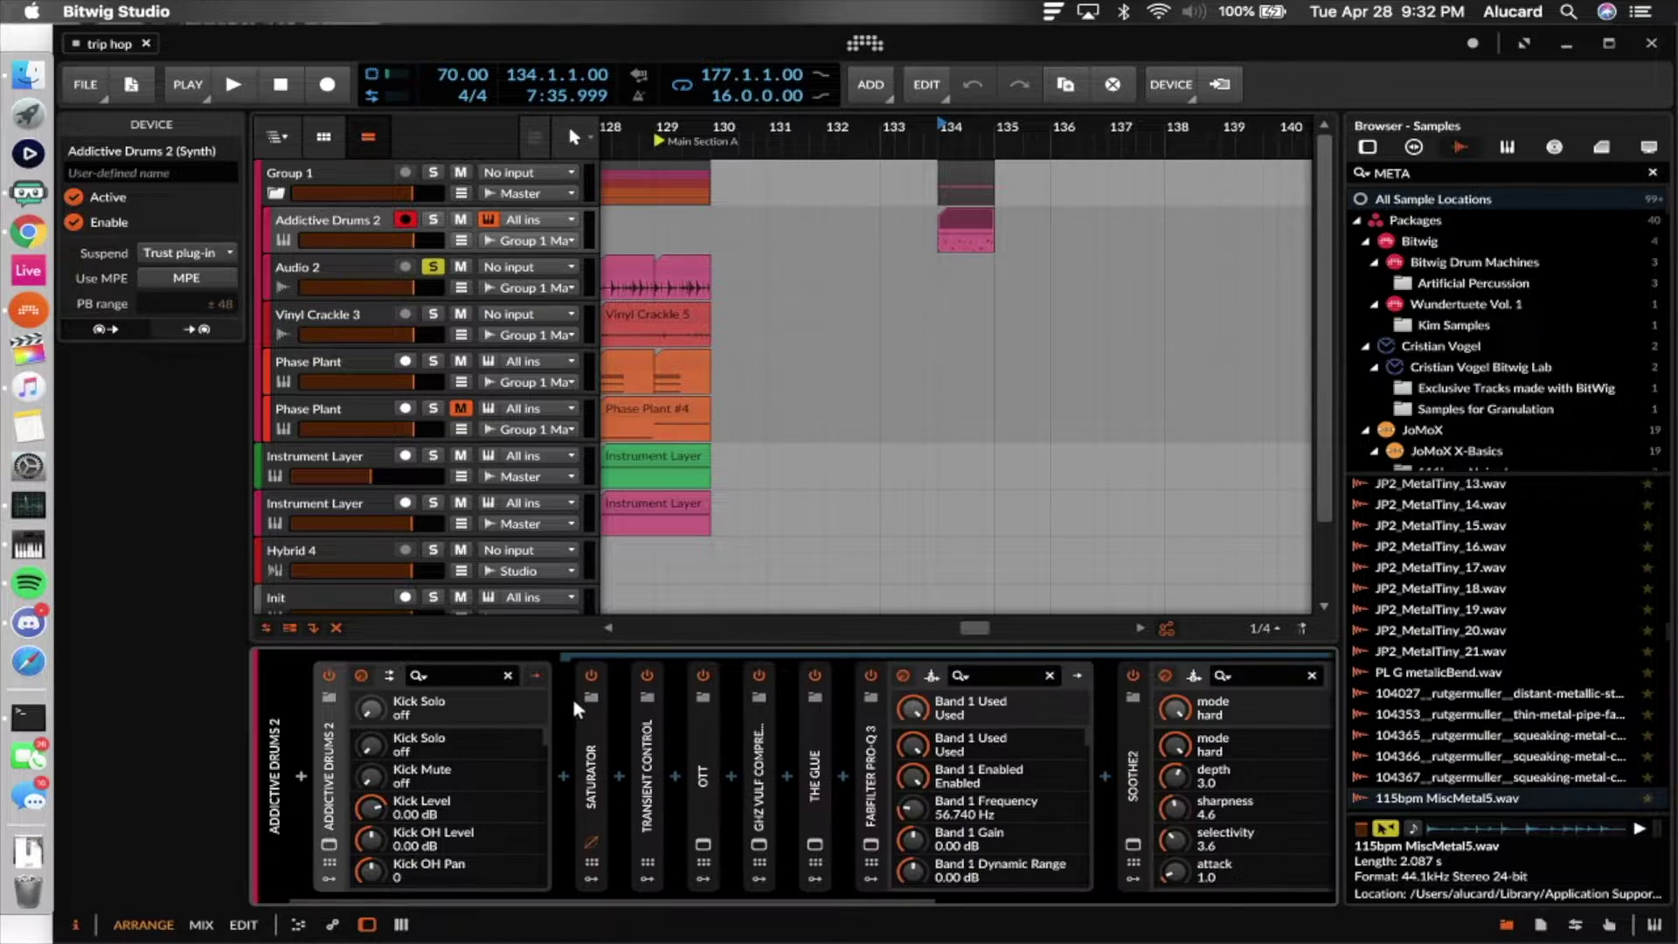
# - Deactivate all nested effects of Addictive Drums 2 from Saturator through FabFilter Pro-L 2
pyautogui.click(587, 739)
pyautogui.hscroll(5, 585, 726)
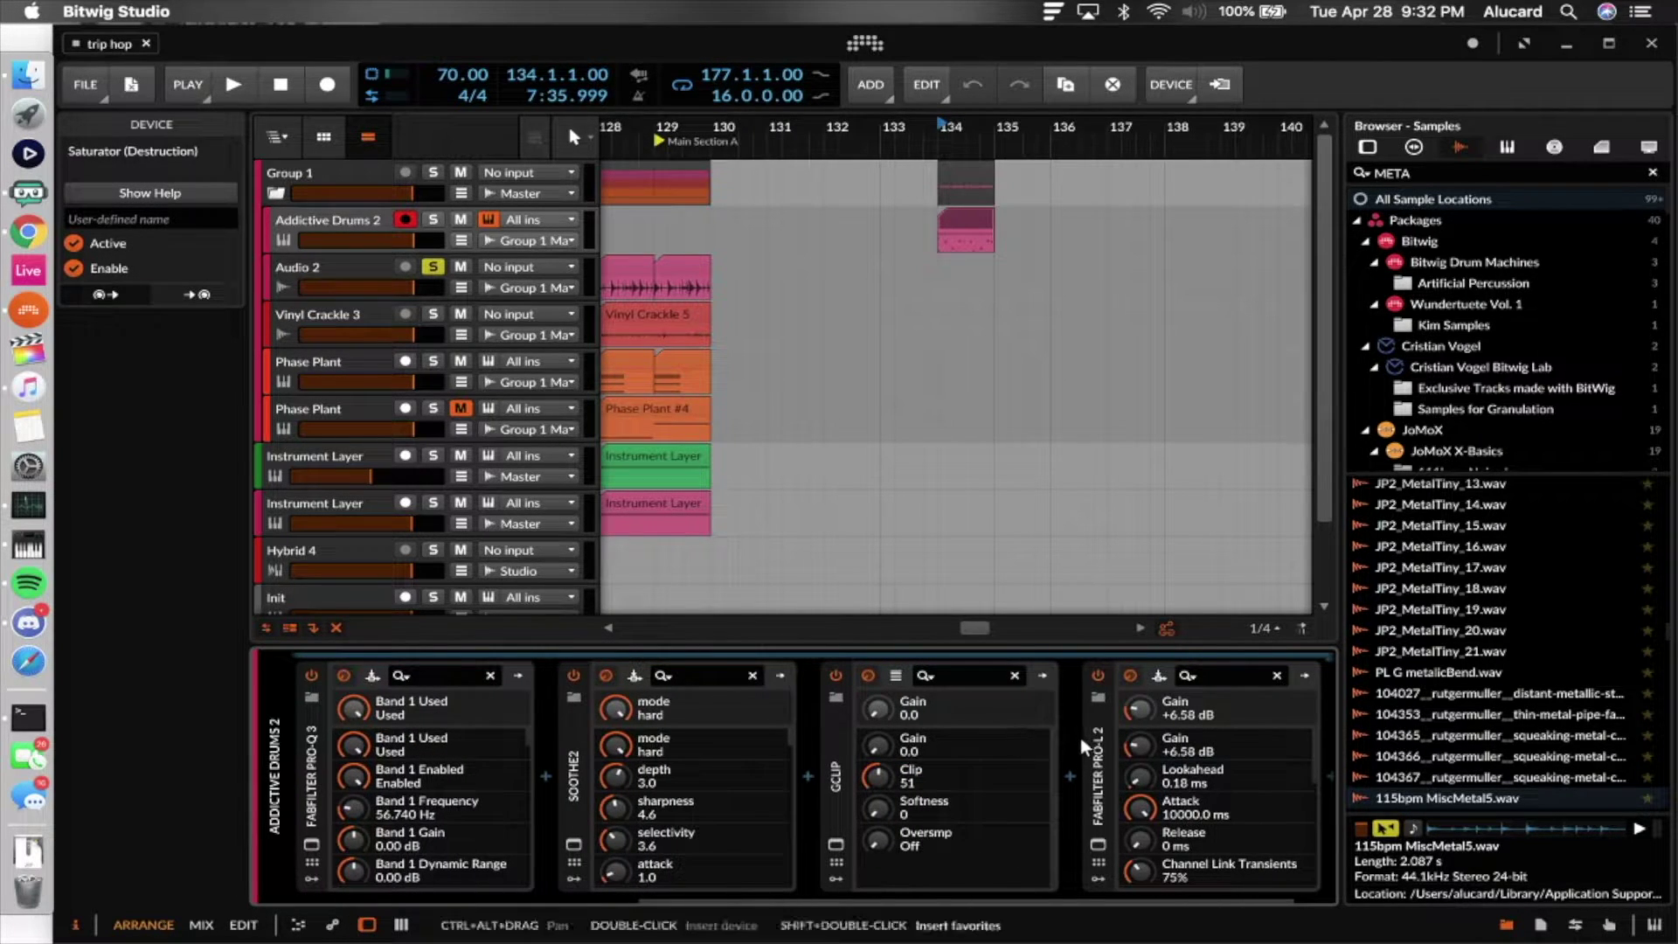
pyautogui.keyDown('shift'); pyautogui.click(1099, 734); pyautogui.keyUp('shift')
pyautogui.click(1099, 675)
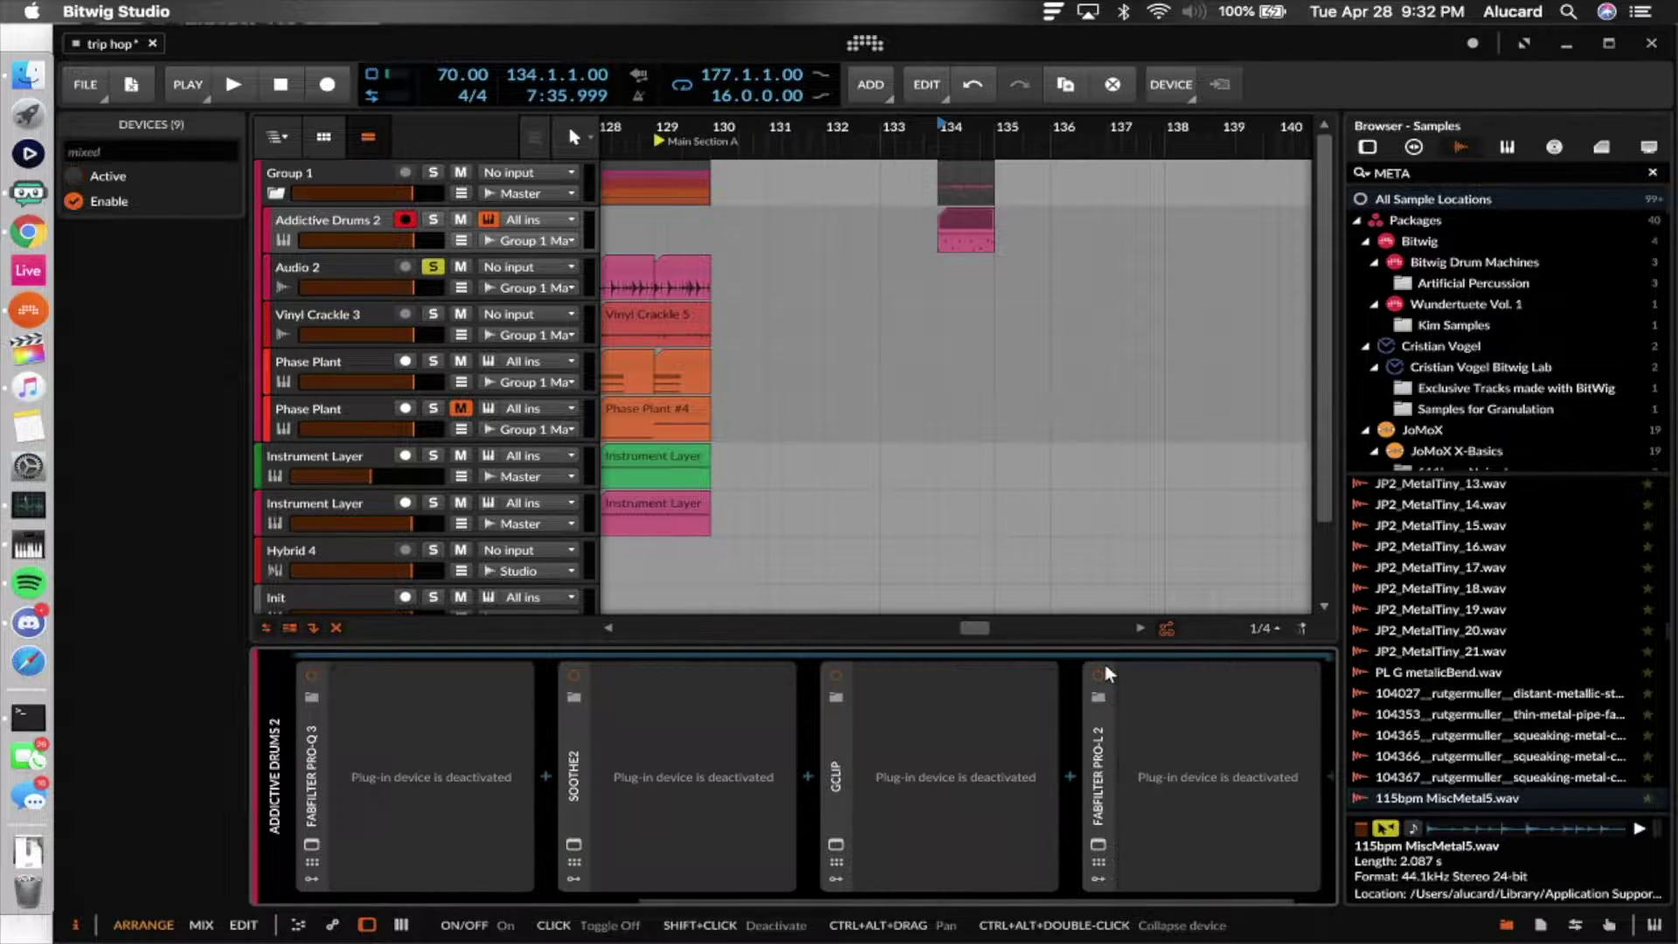
# - Open the Addictive Drums 2 plug-in window, solo its track and play the unprocessed drum clip
pyautogui.click(334, 743)
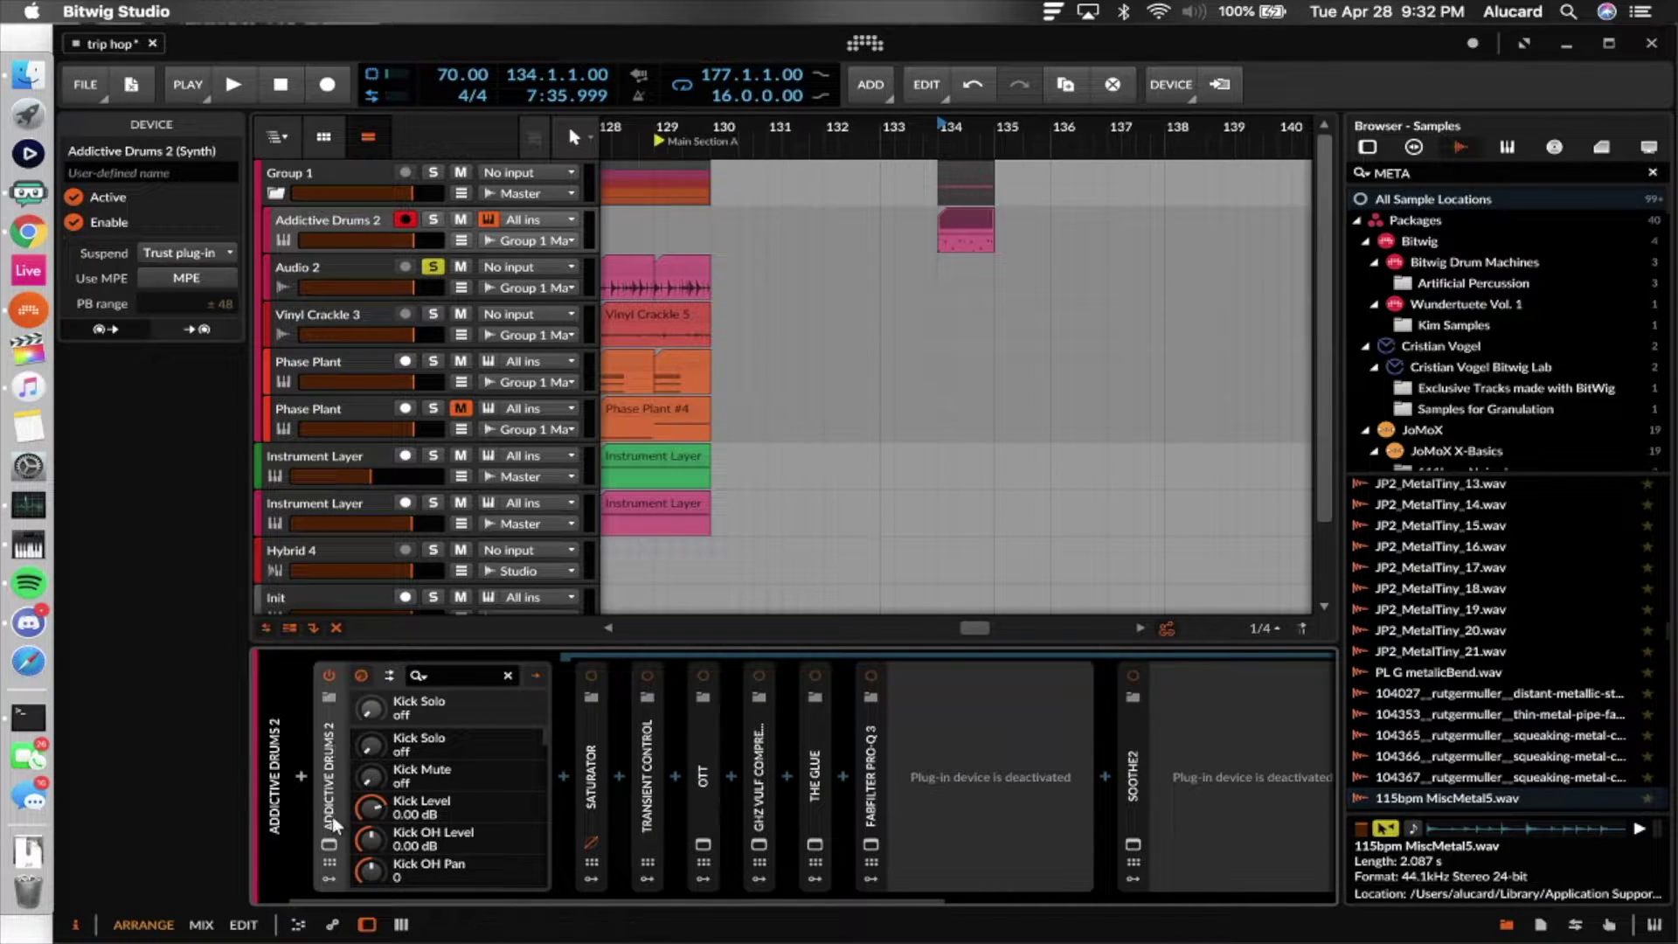
pyautogui.click(327, 846)
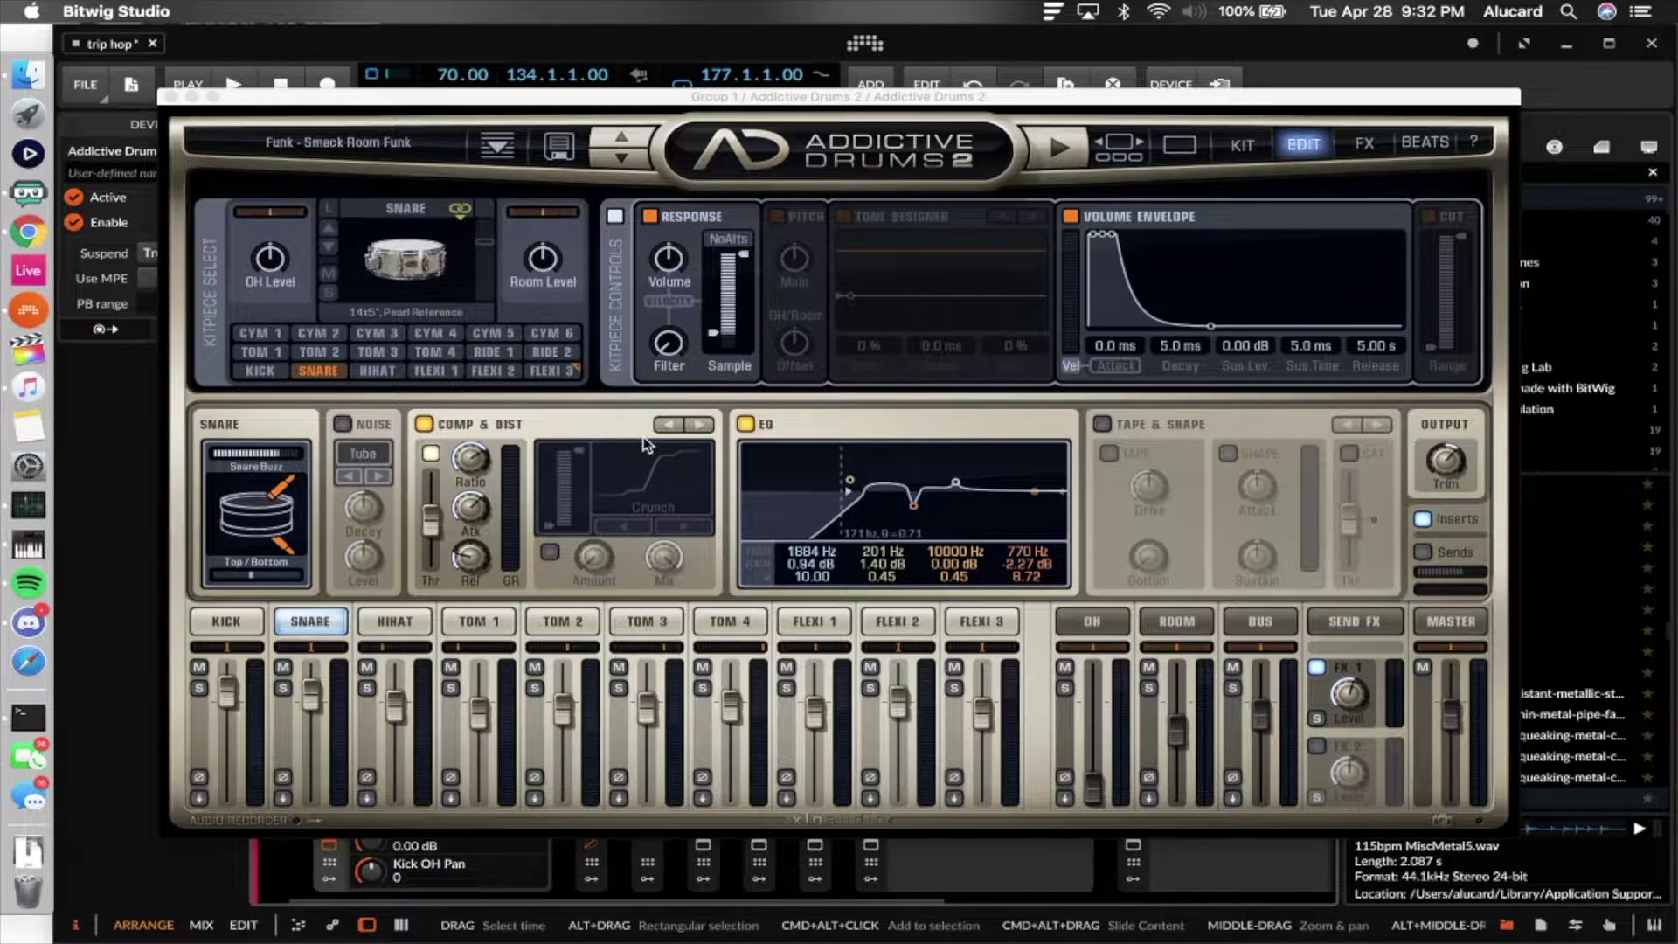
pyautogui.moveTo(669, 98); pyautogui.dragTo(671, 102)
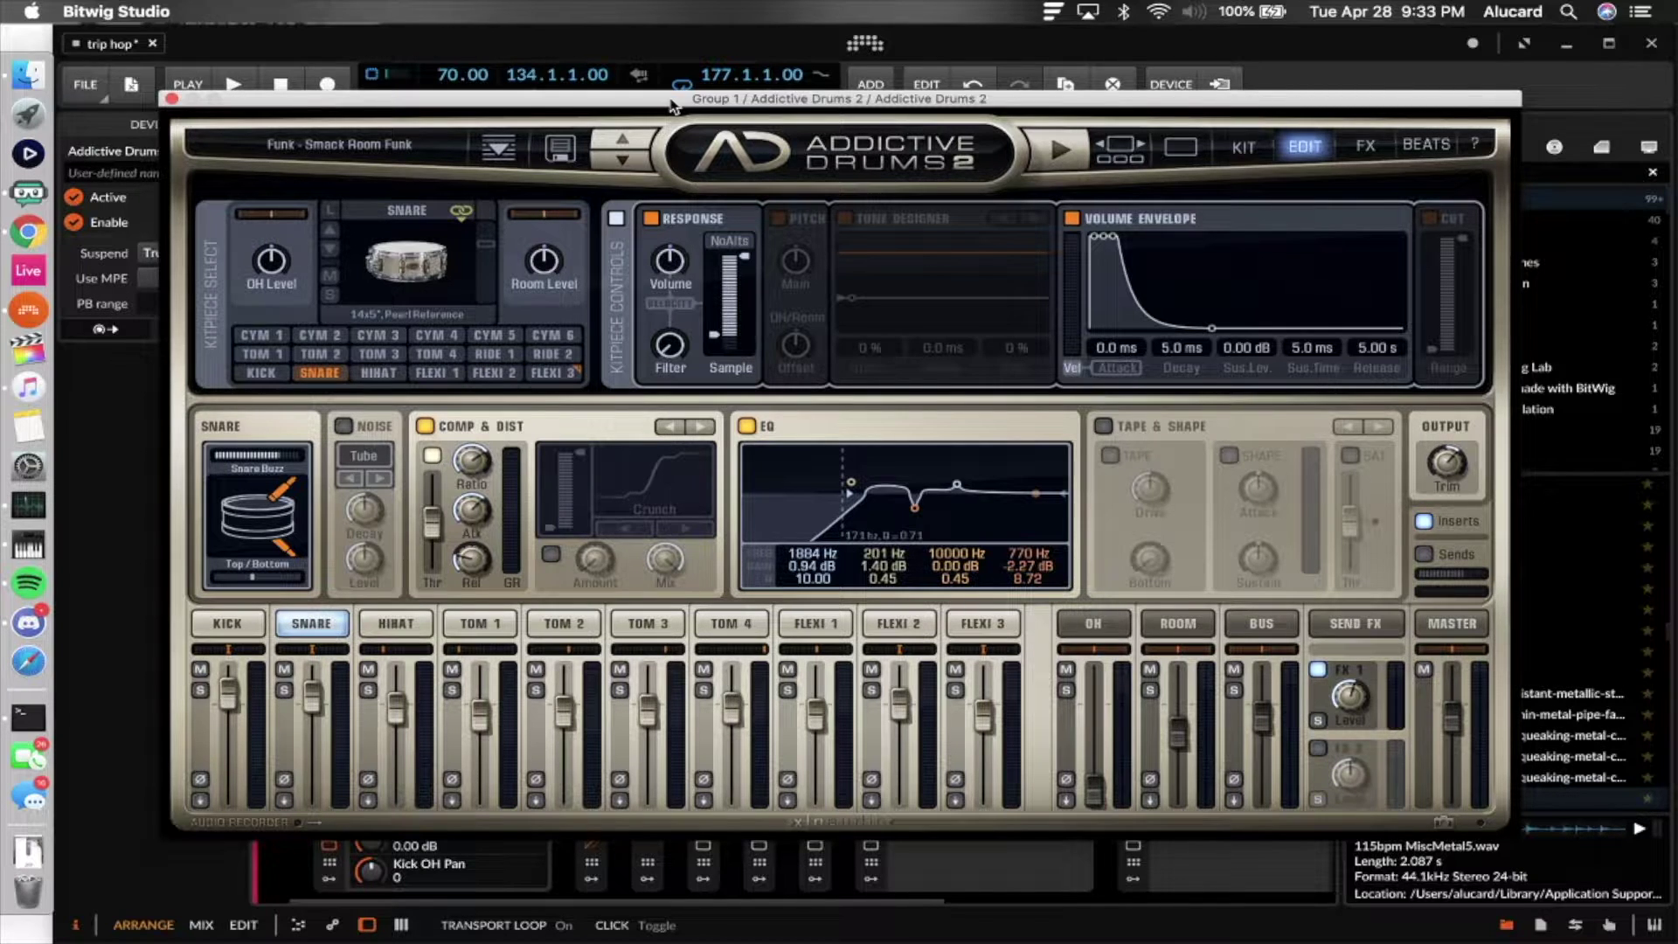
pyautogui.press('space')
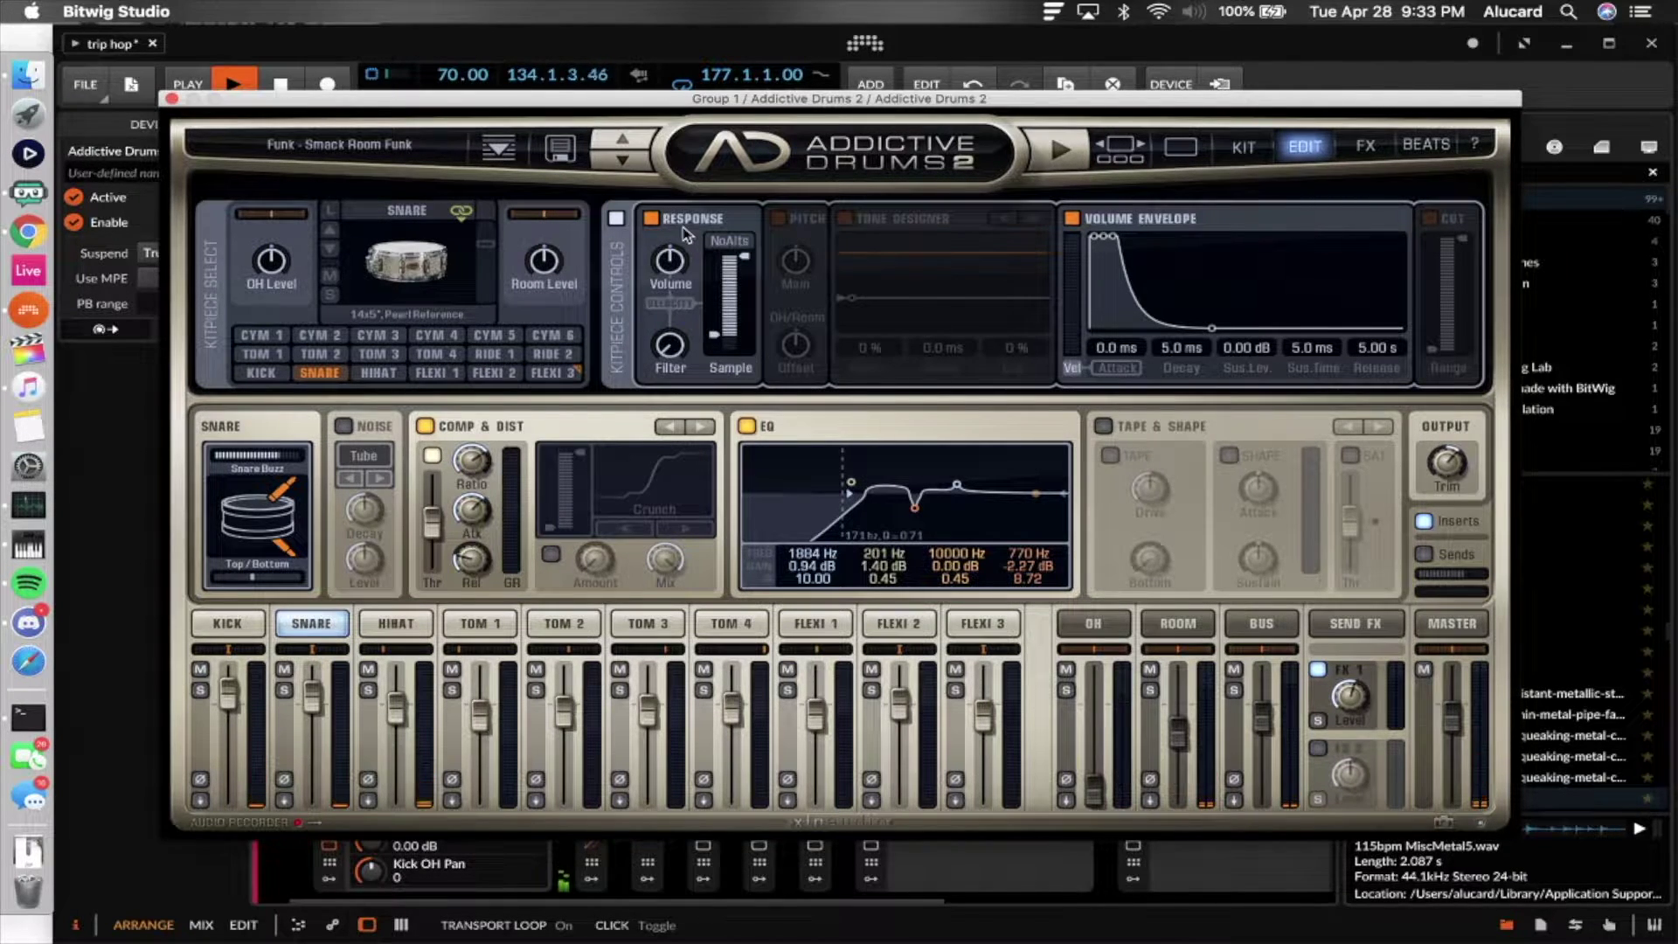
pyautogui.moveTo(354, 100); pyautogui.dragTo(542, 361)
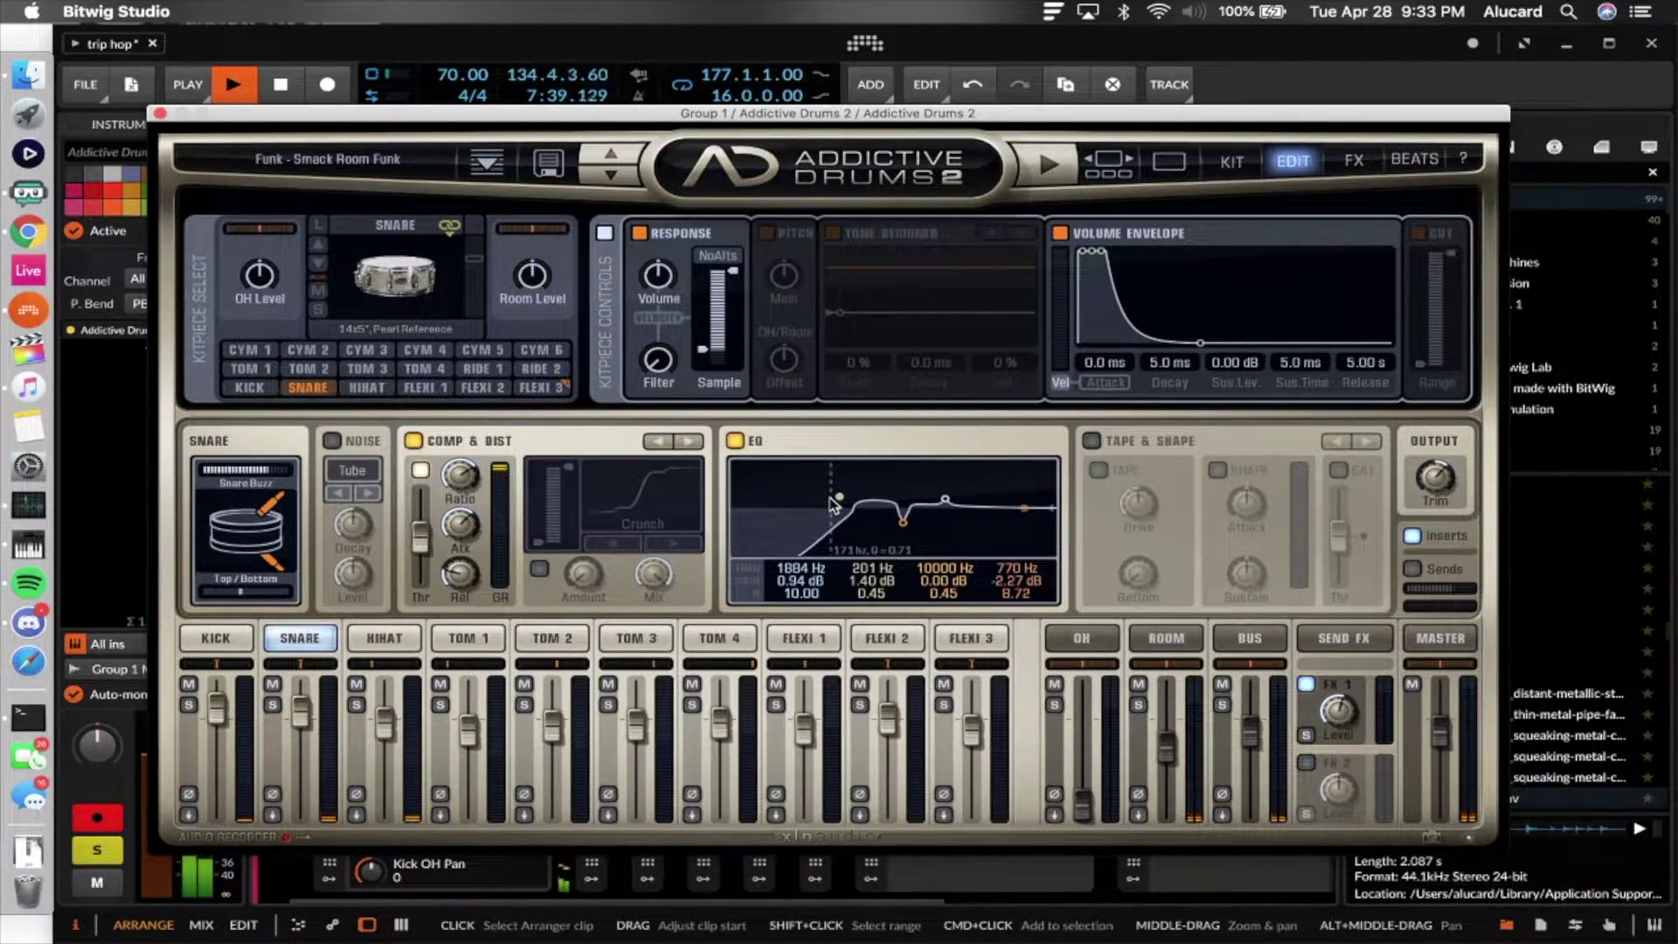
pyautogui.press('space')
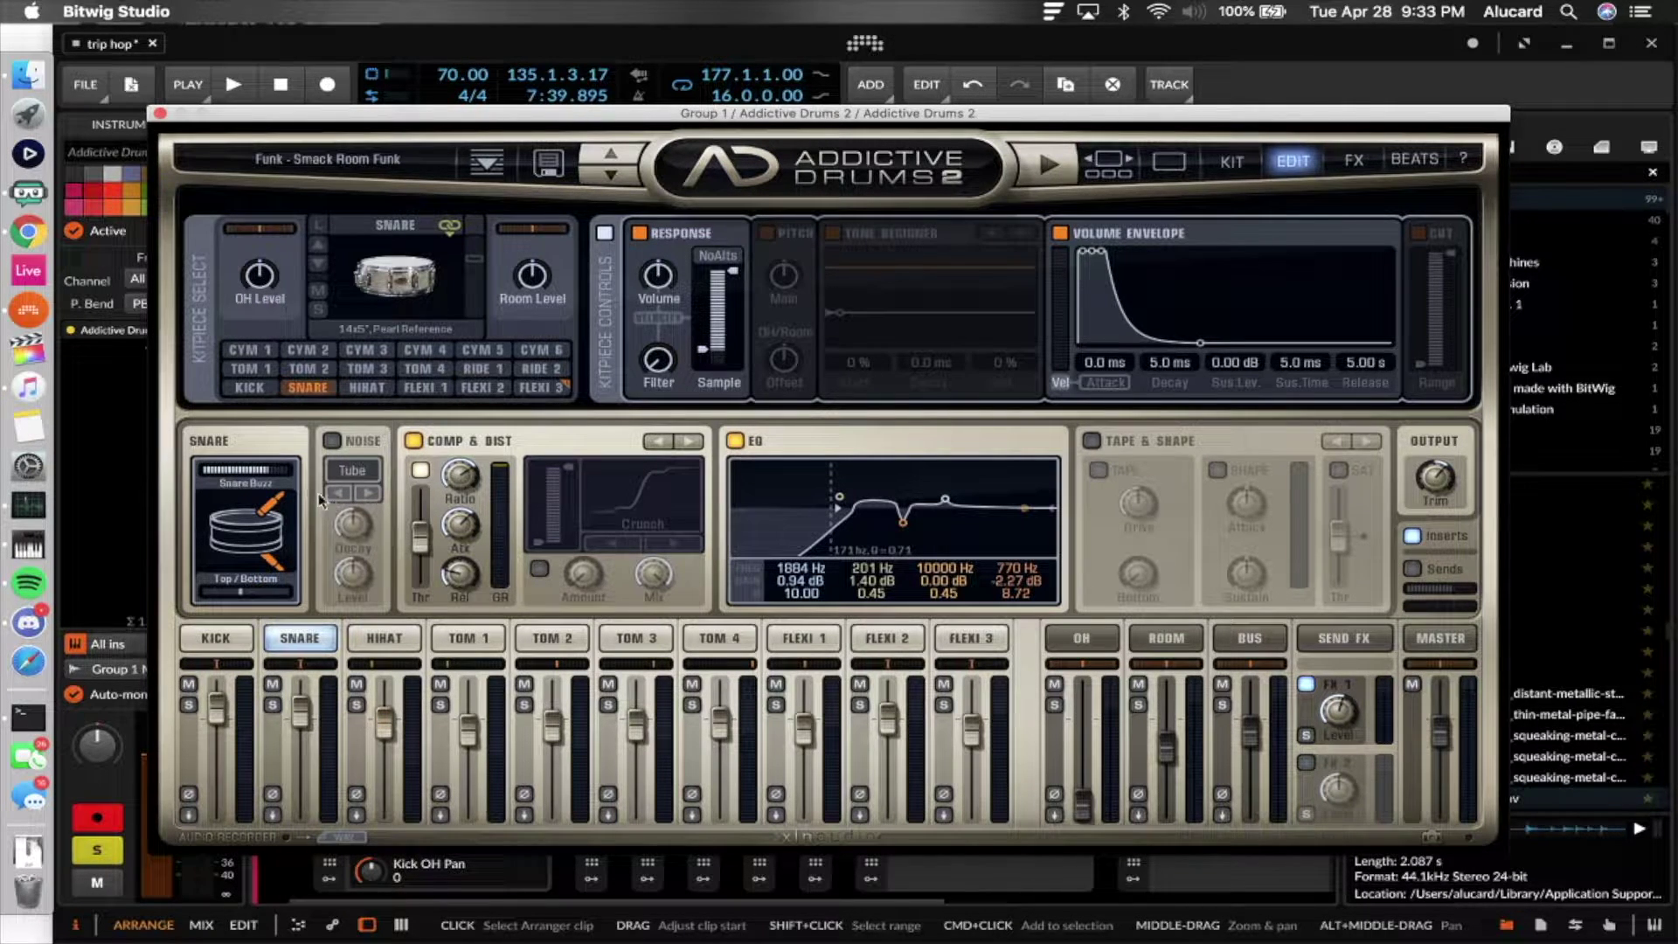
# - Compare the kick and snare channel settings, audition the kick and close the plug-in window
pyautogui.click(223, 645)
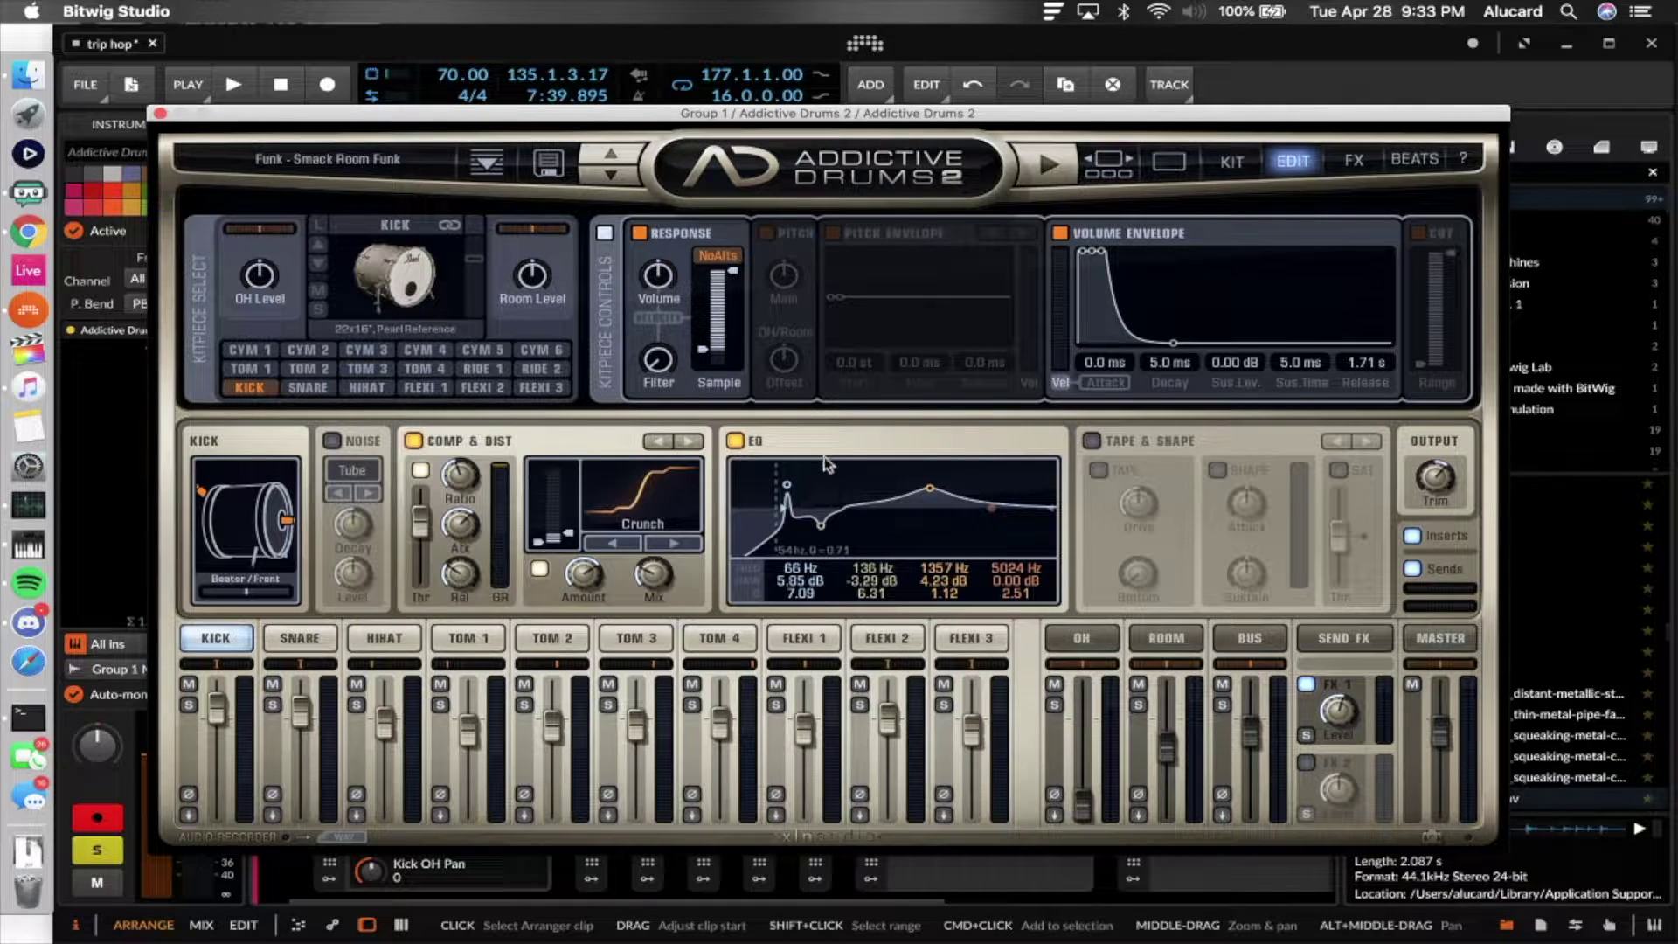
pyautogui.click(316, 638)
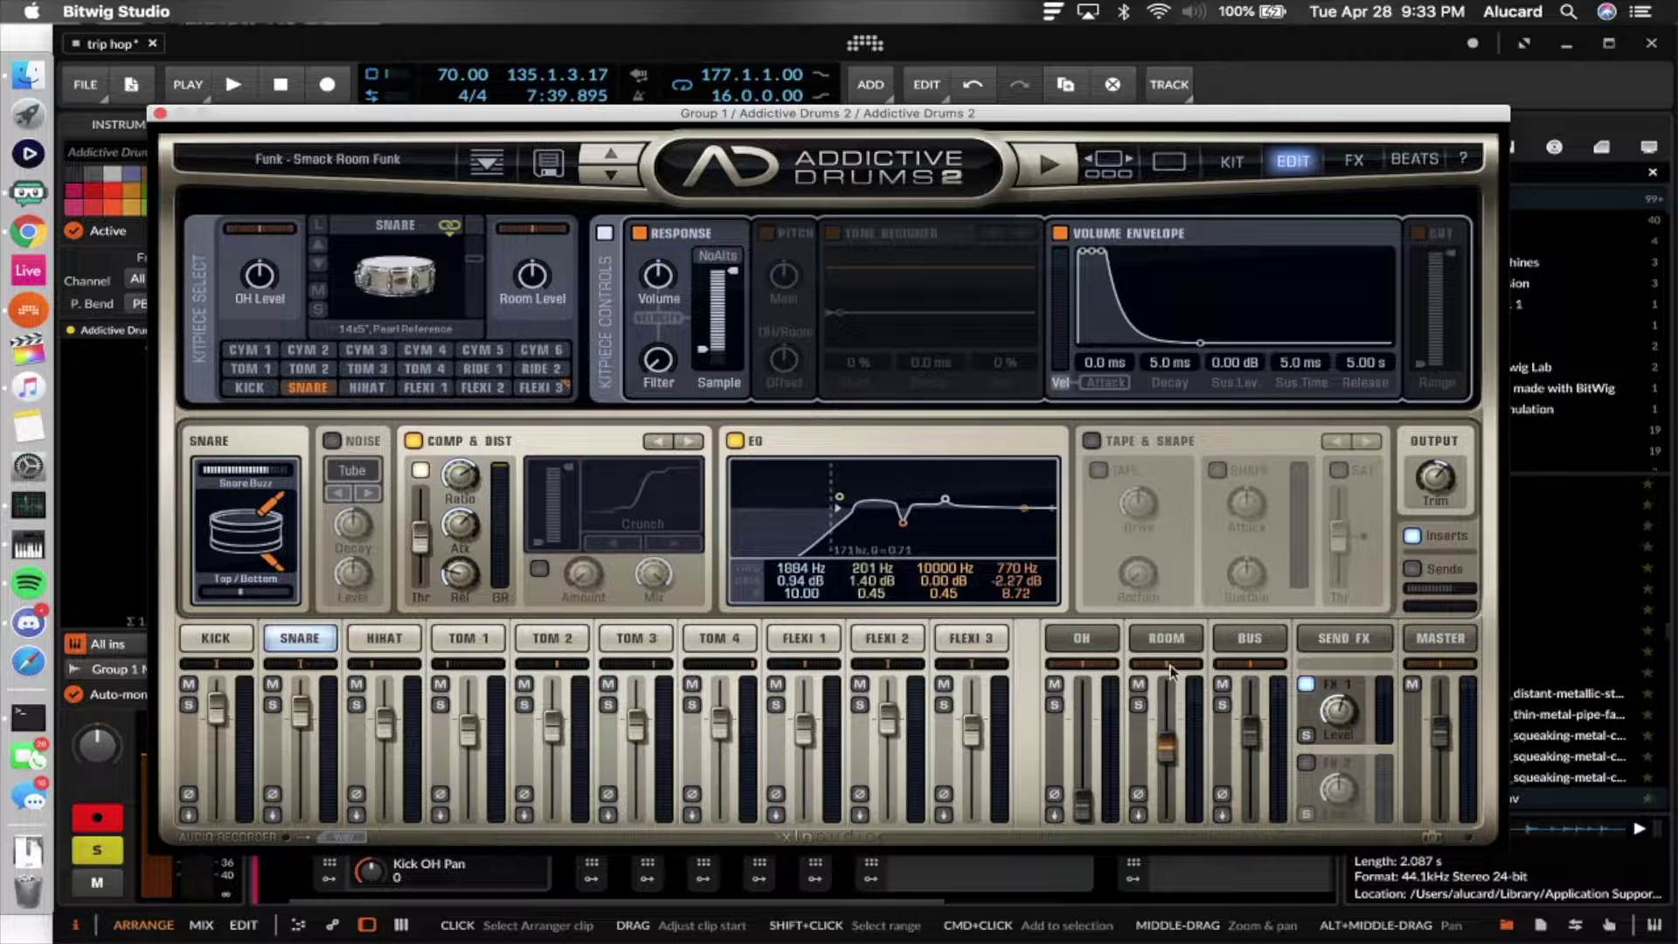
pyautogui.click(229, 639)
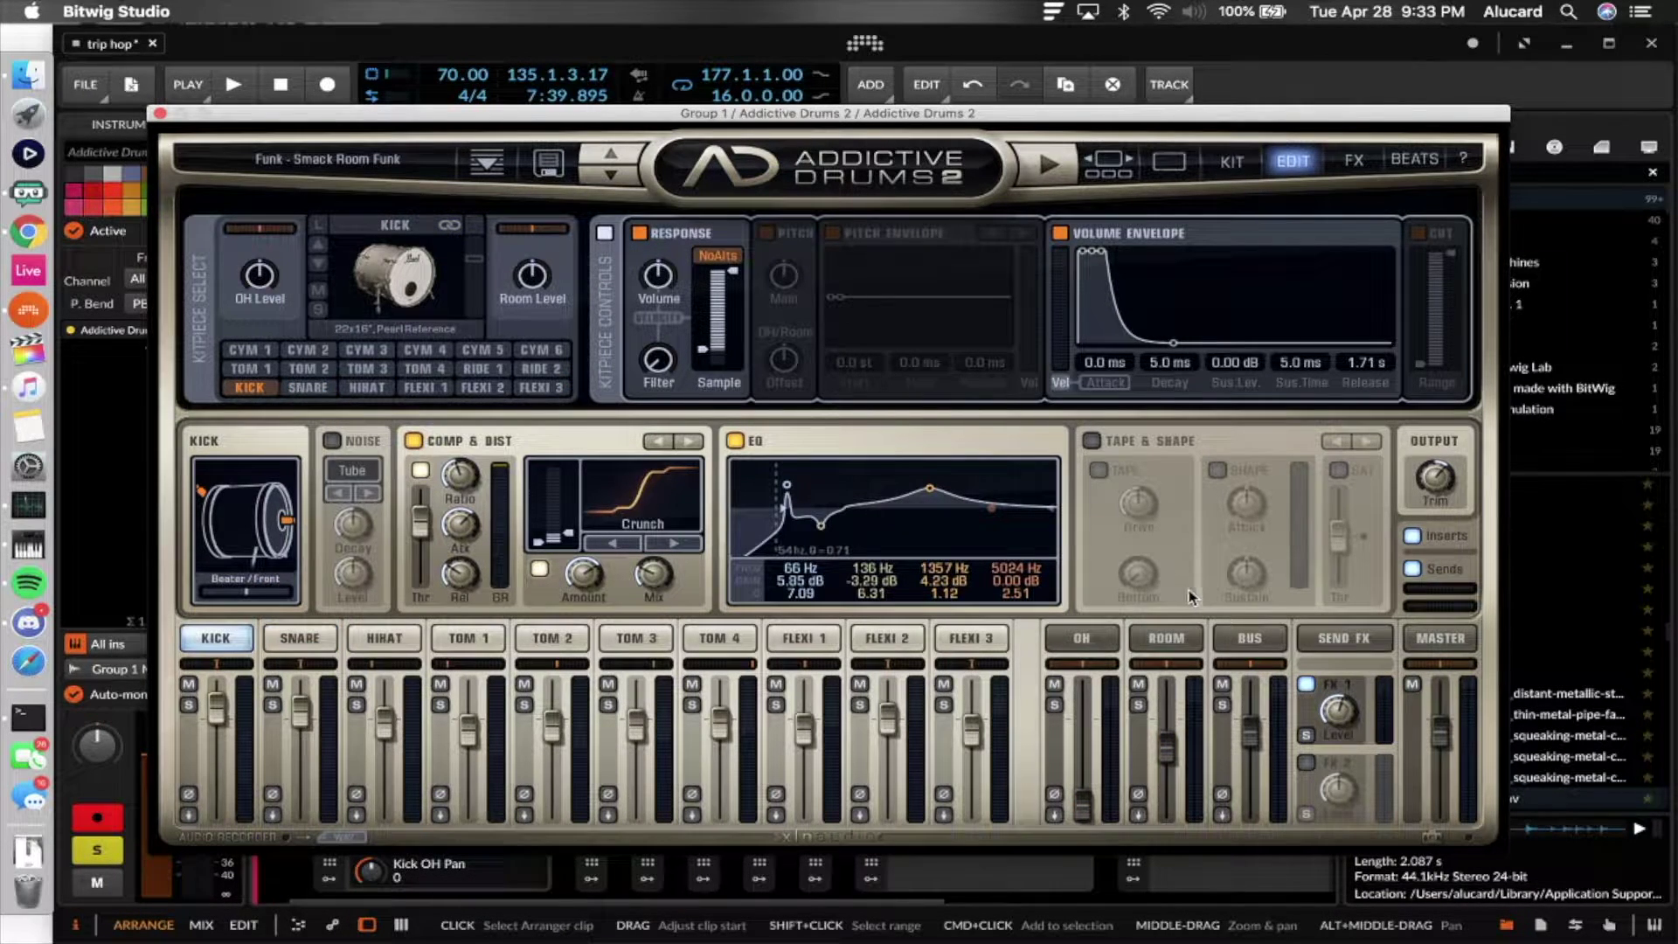
pyautogui.click(416, 284)
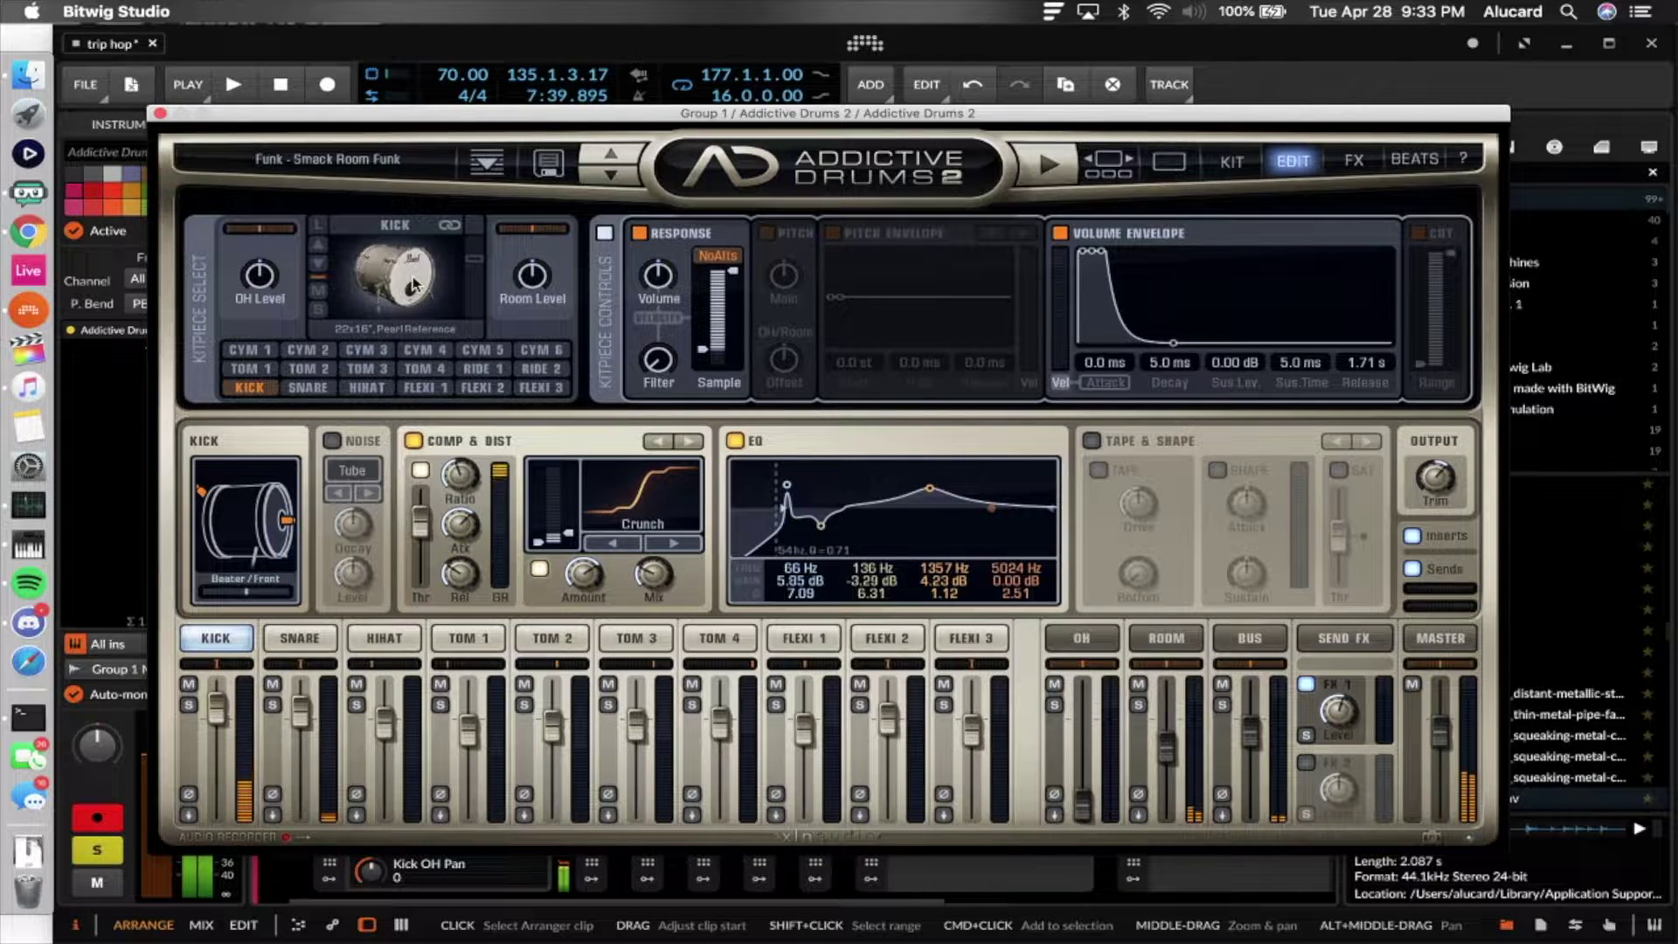
pyautogui.click(160, 114)
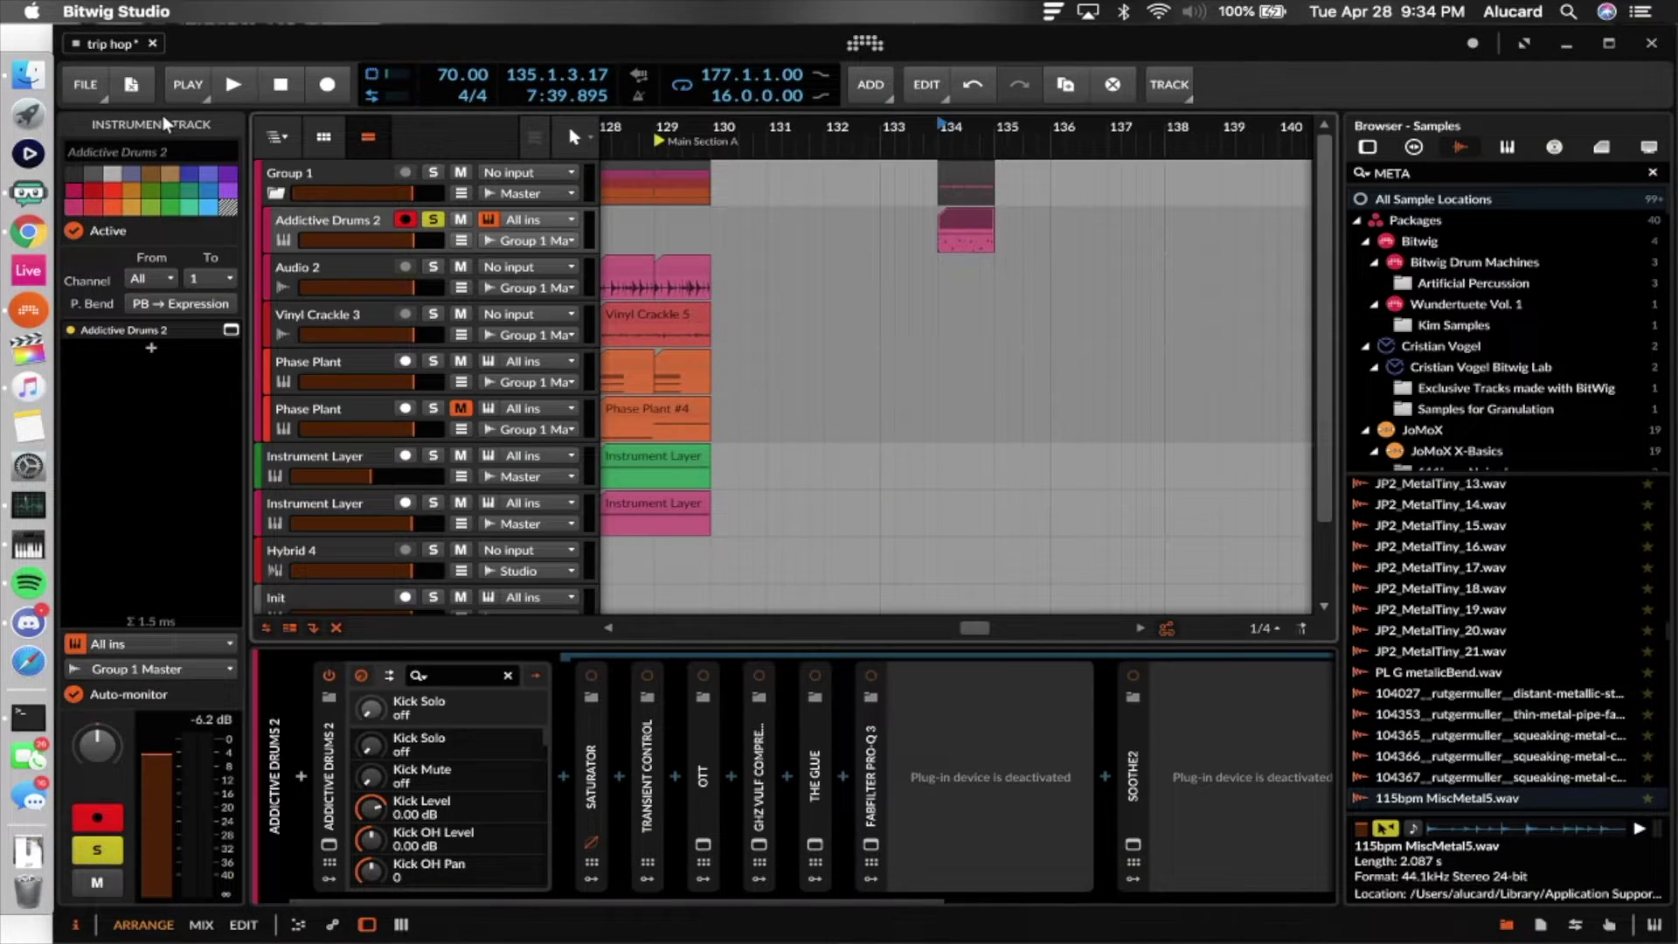
# - Open the Addictive Drums 2 clip at bar 134 in the note editor, loop its one-bar range and play it
pyautogui.click(967, 218)
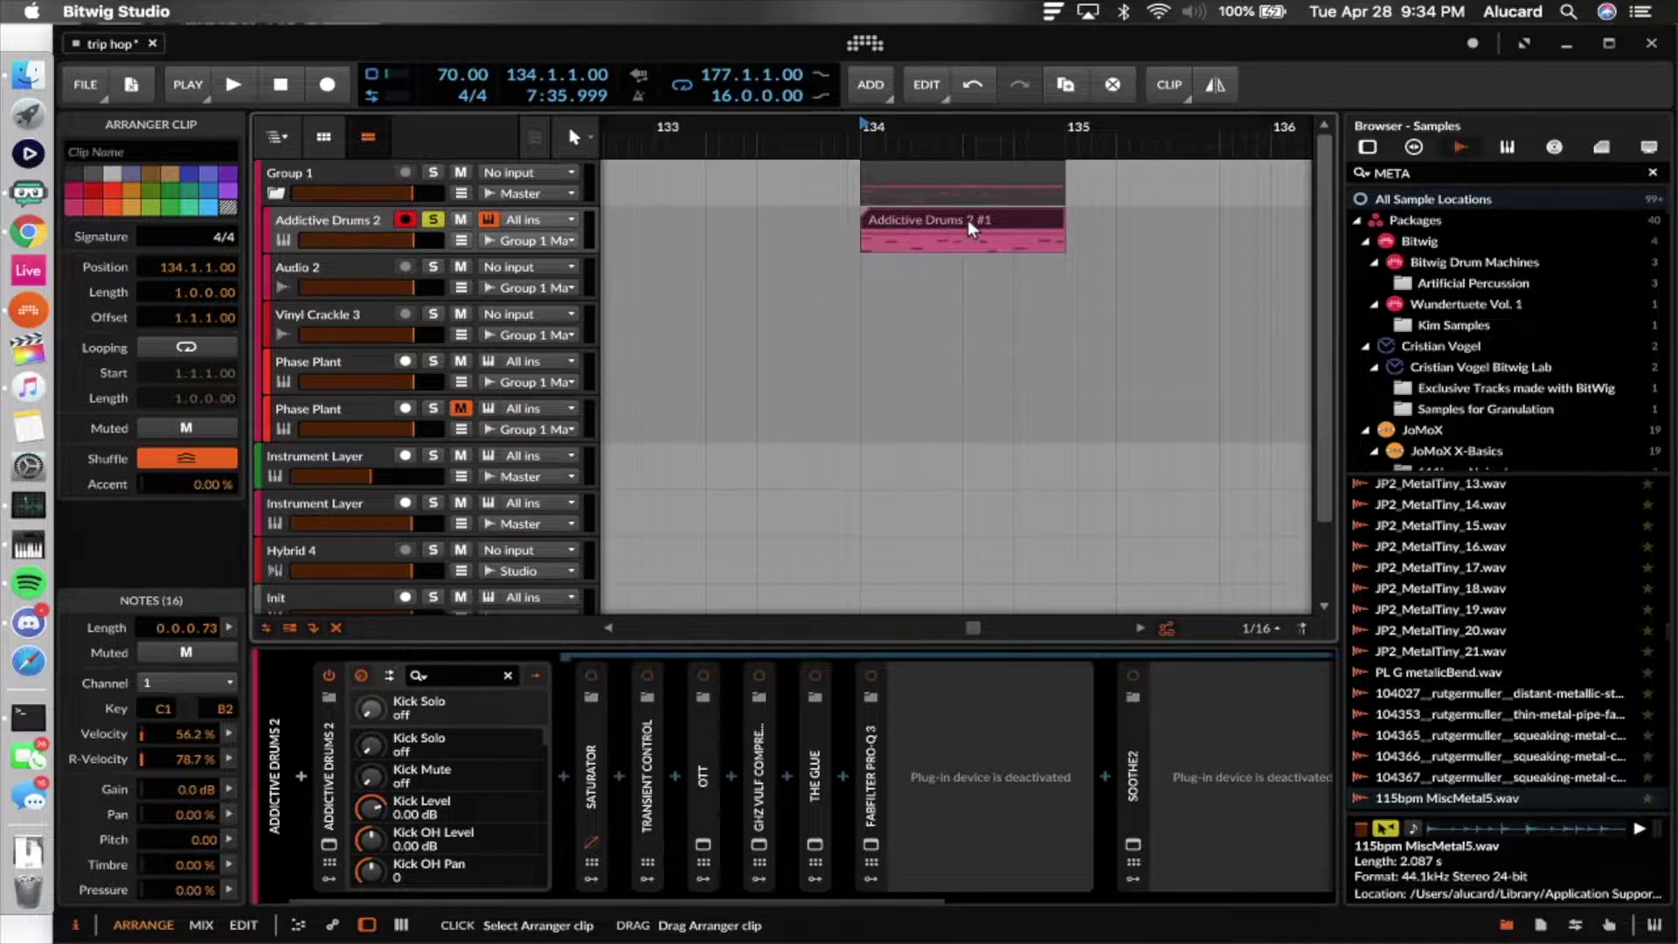
pyautogui.doubleClick(968, 219)
pyautogui.press('super+l')
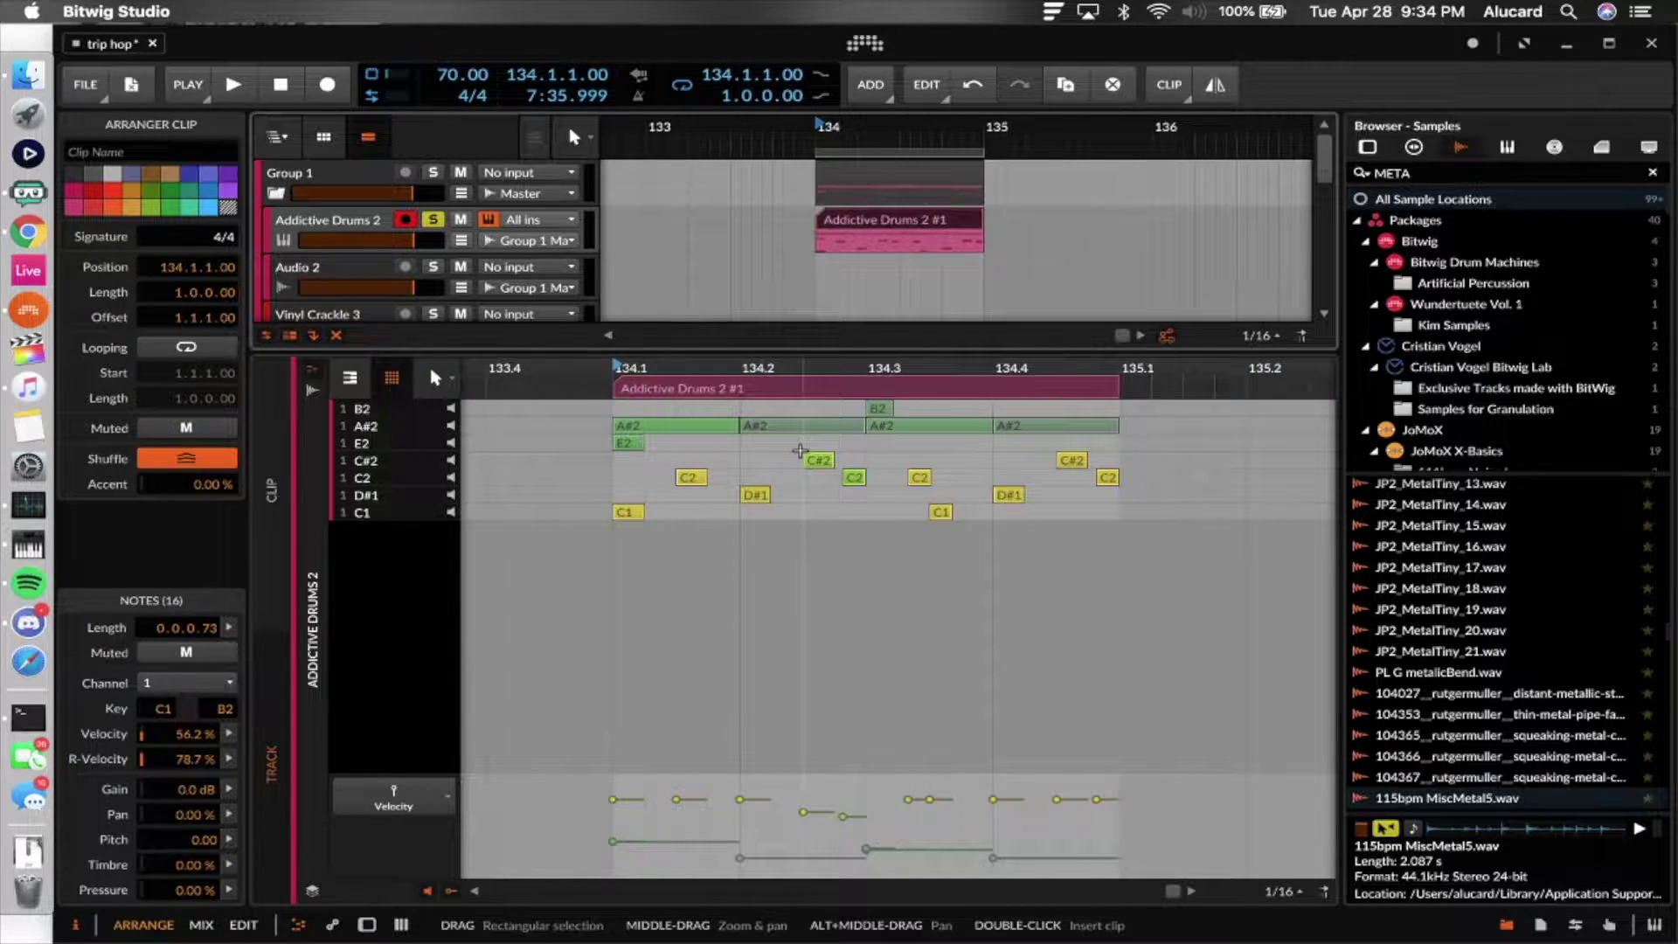
pyautogui.press('space')
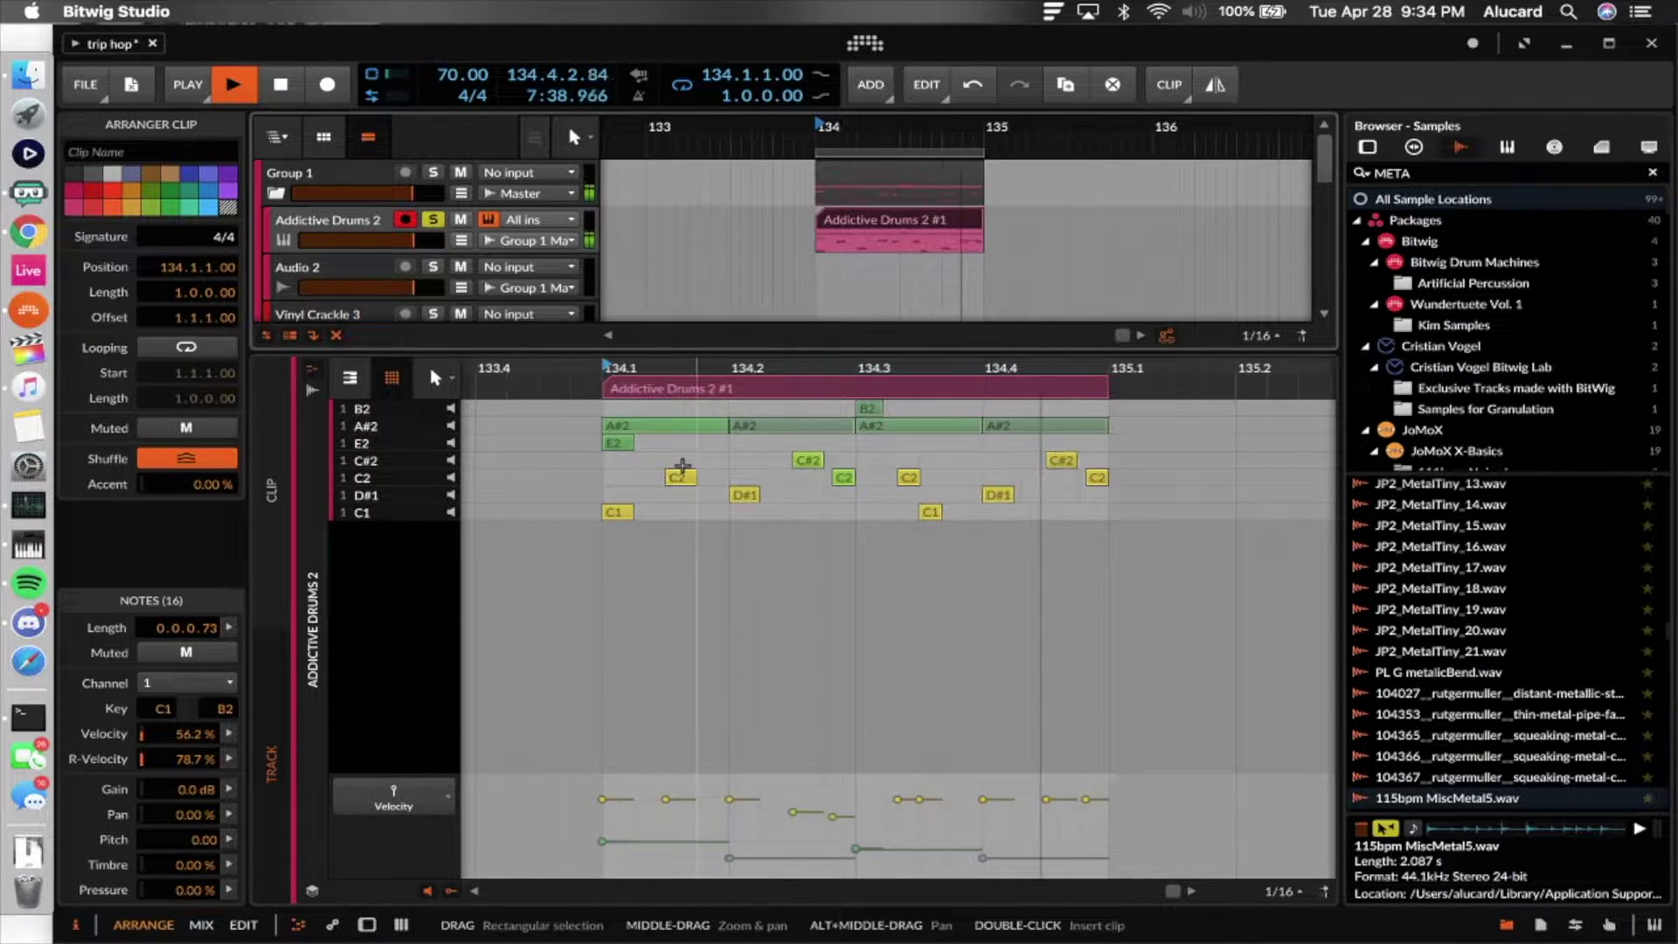
pyautogui.press('space')
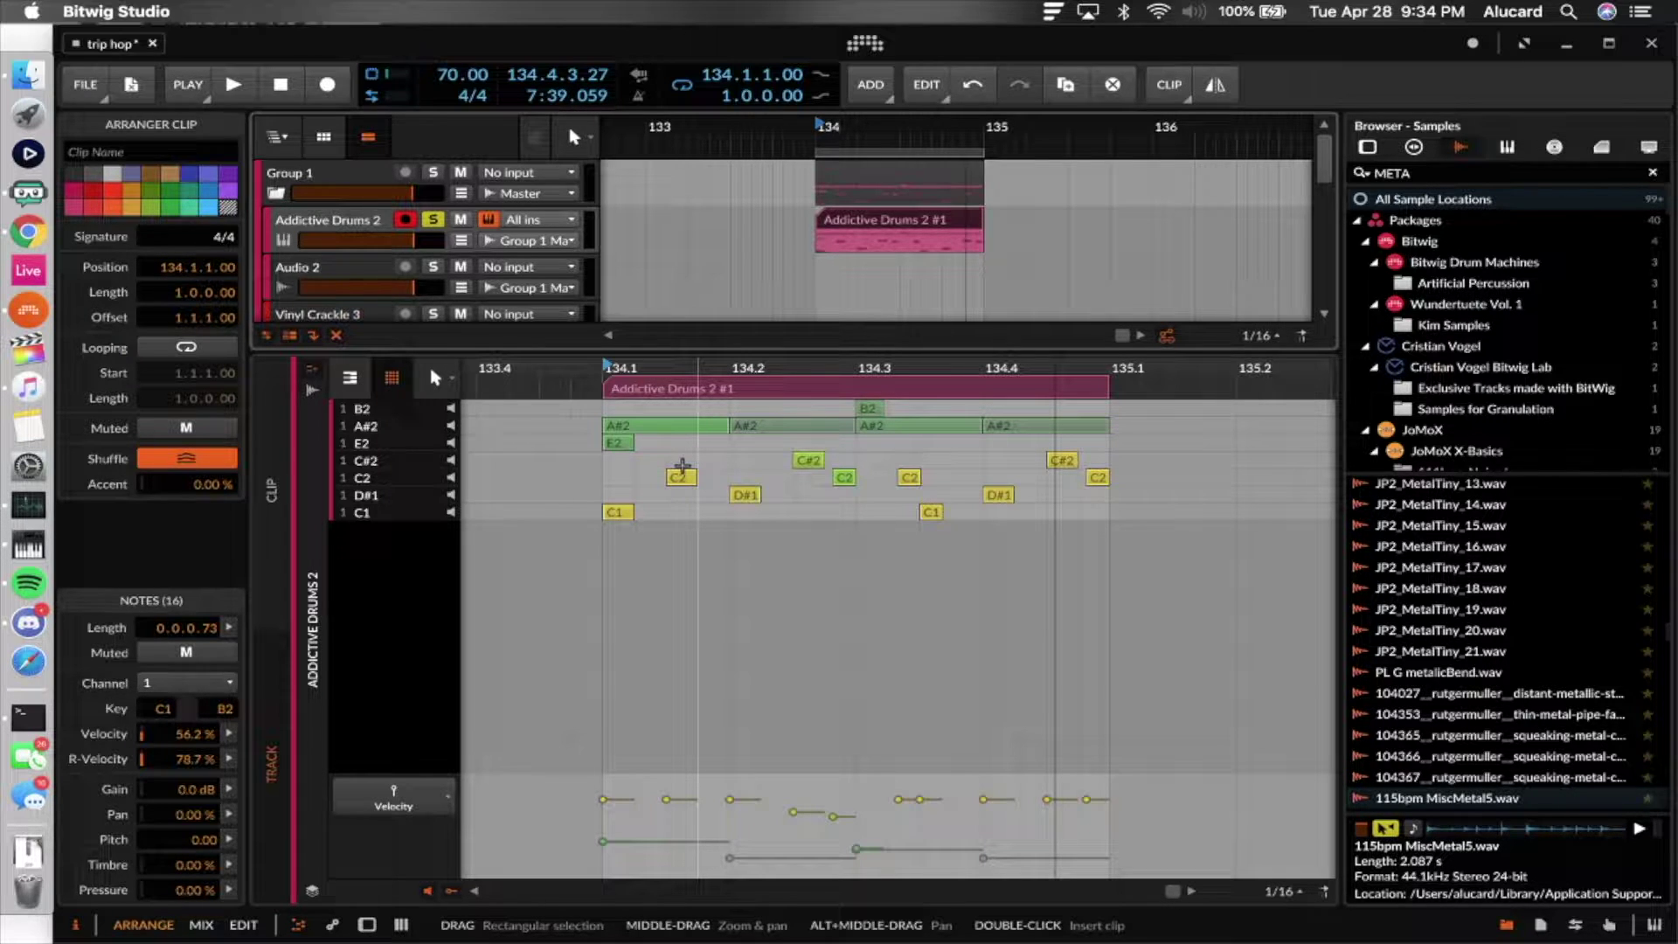
# - Select the C2 note just before beat 134.3 and play the clip's opening beats
pyautogui.scroll(5, 683, 465)
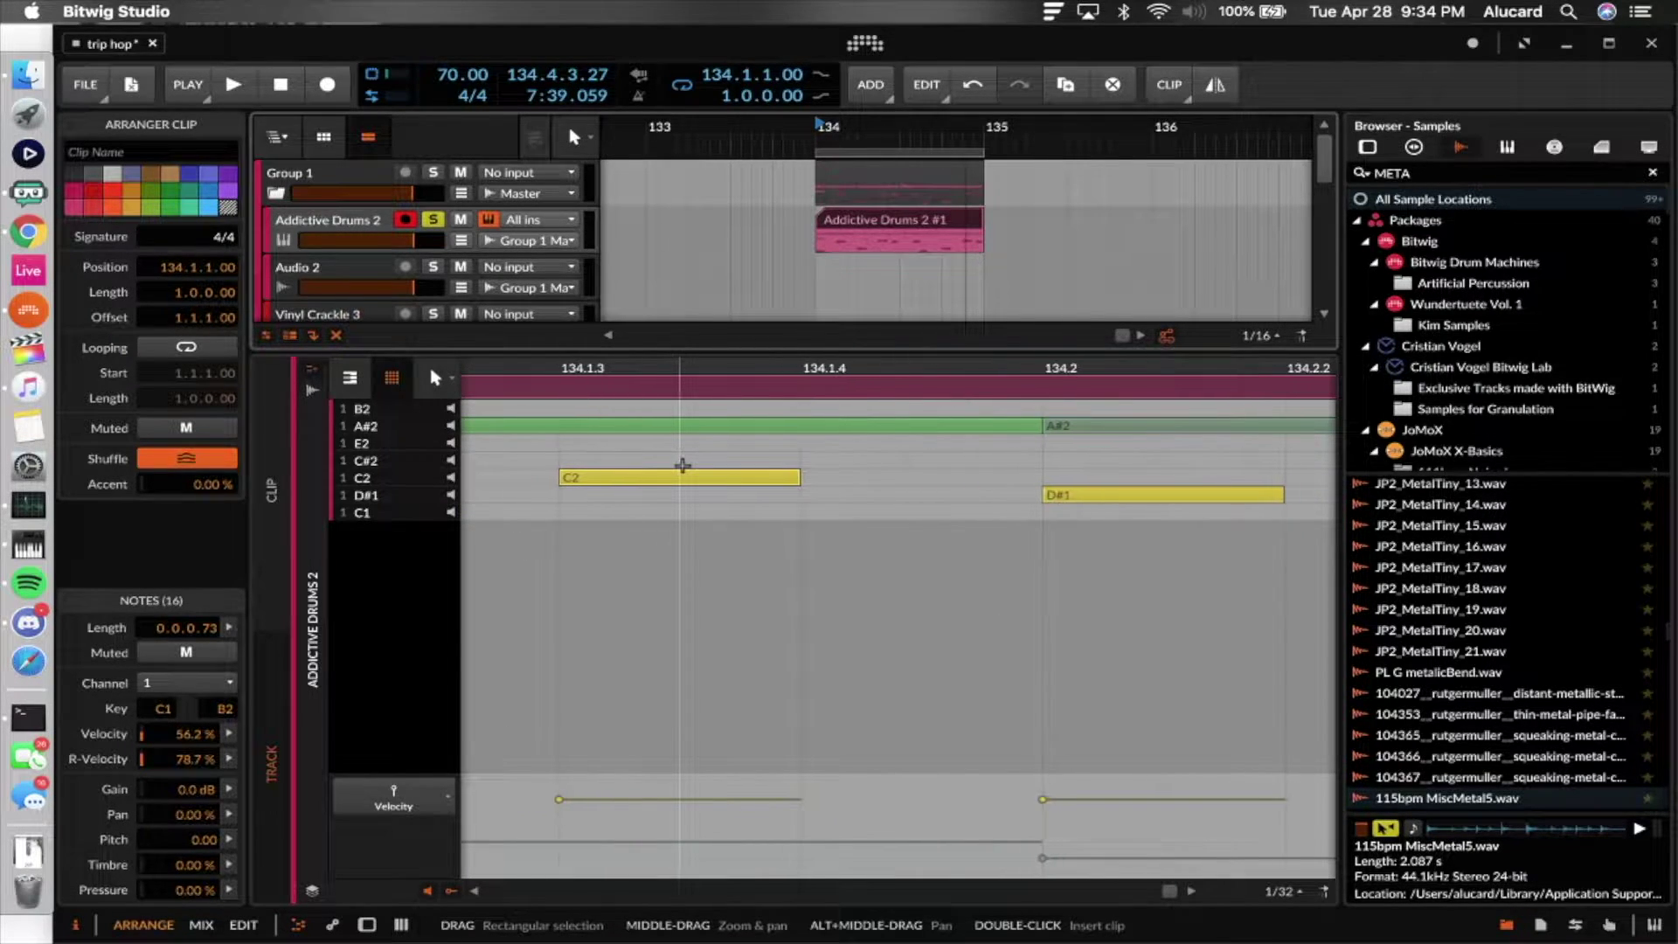
pyautogui.hscroll(8, 682, 465)
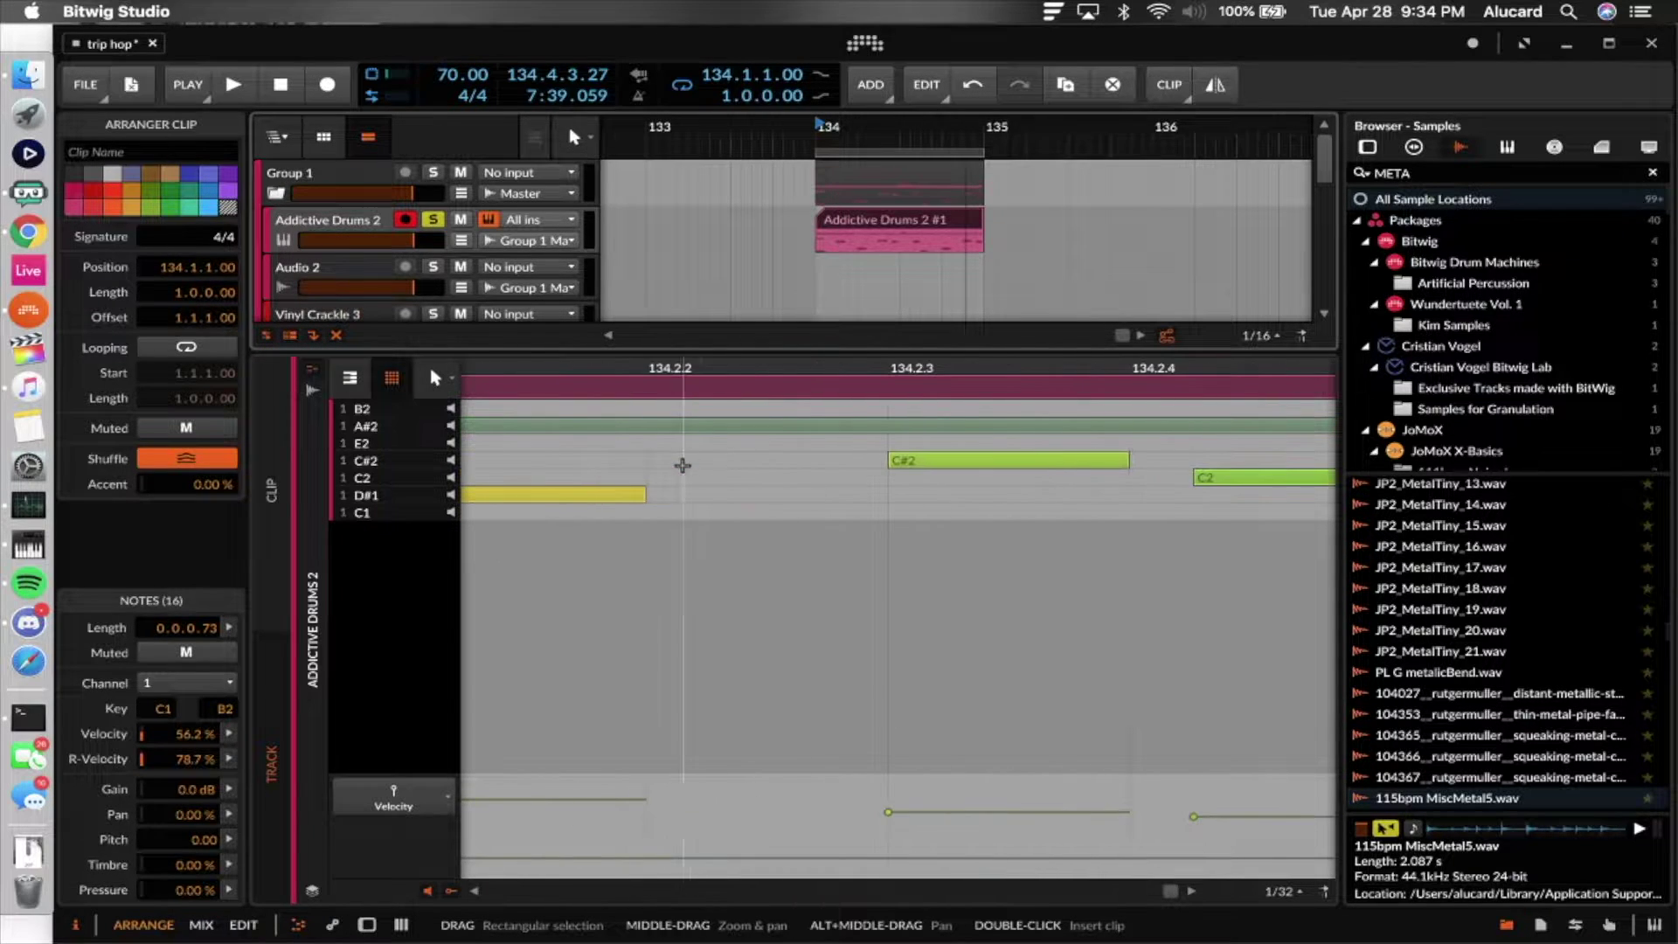
pyautogui.scroll(-5, 690, 463)
pyautogui.click(816, 474)
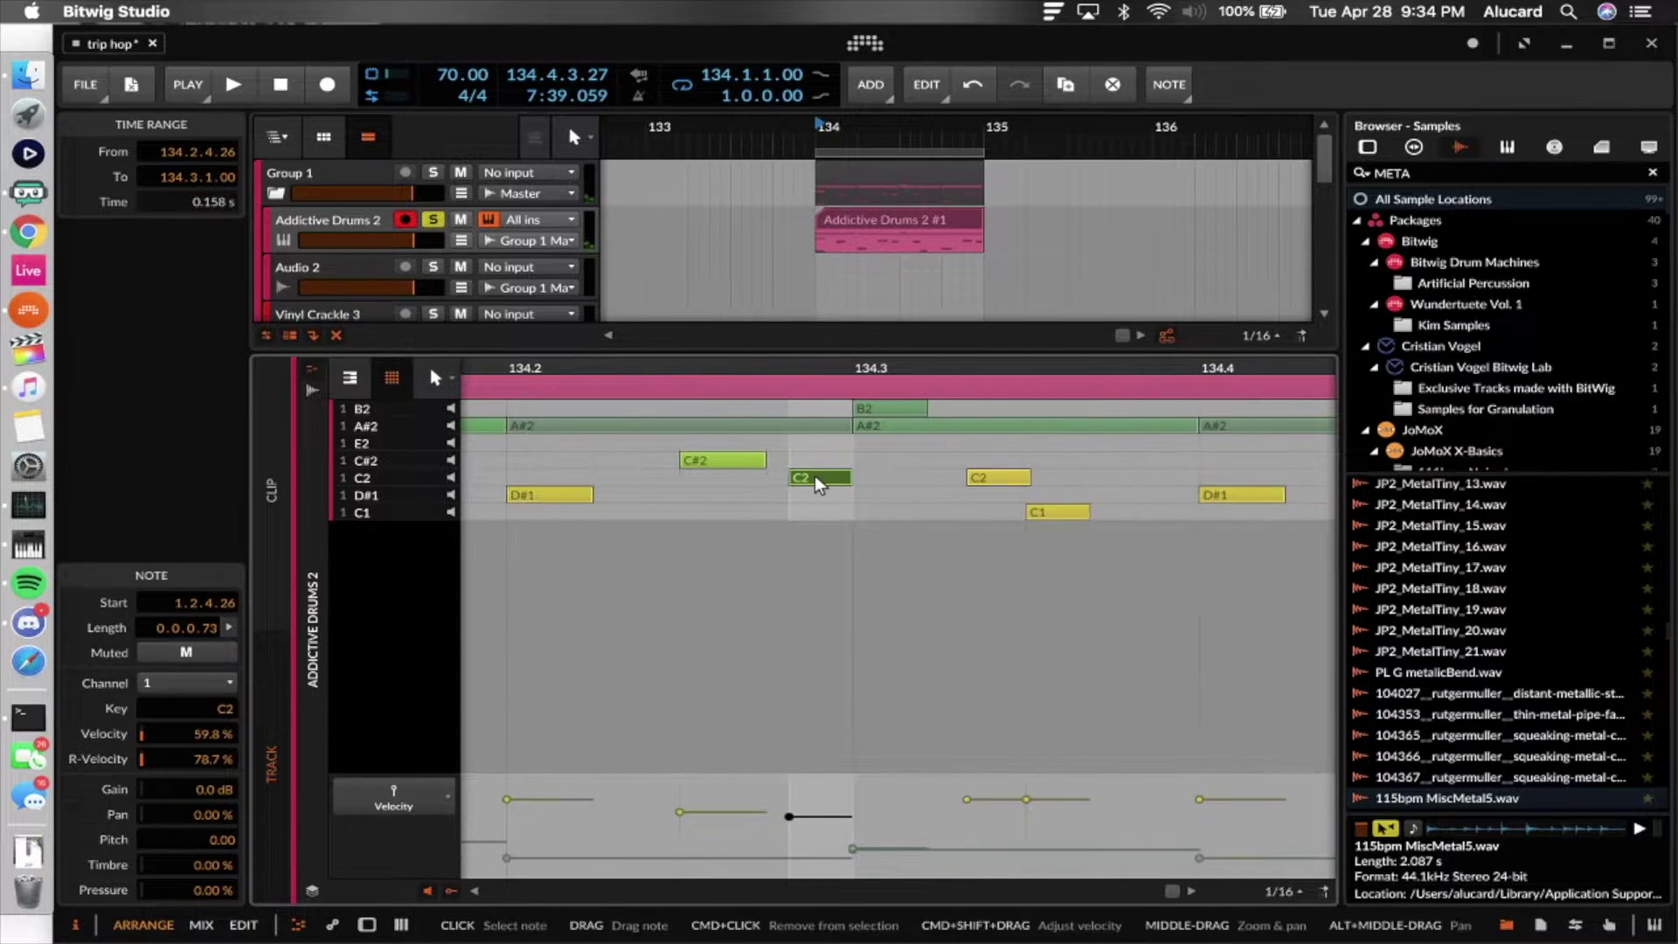
pyautogui.scroll(-3, 813, 476)
pyautogui.press('space')
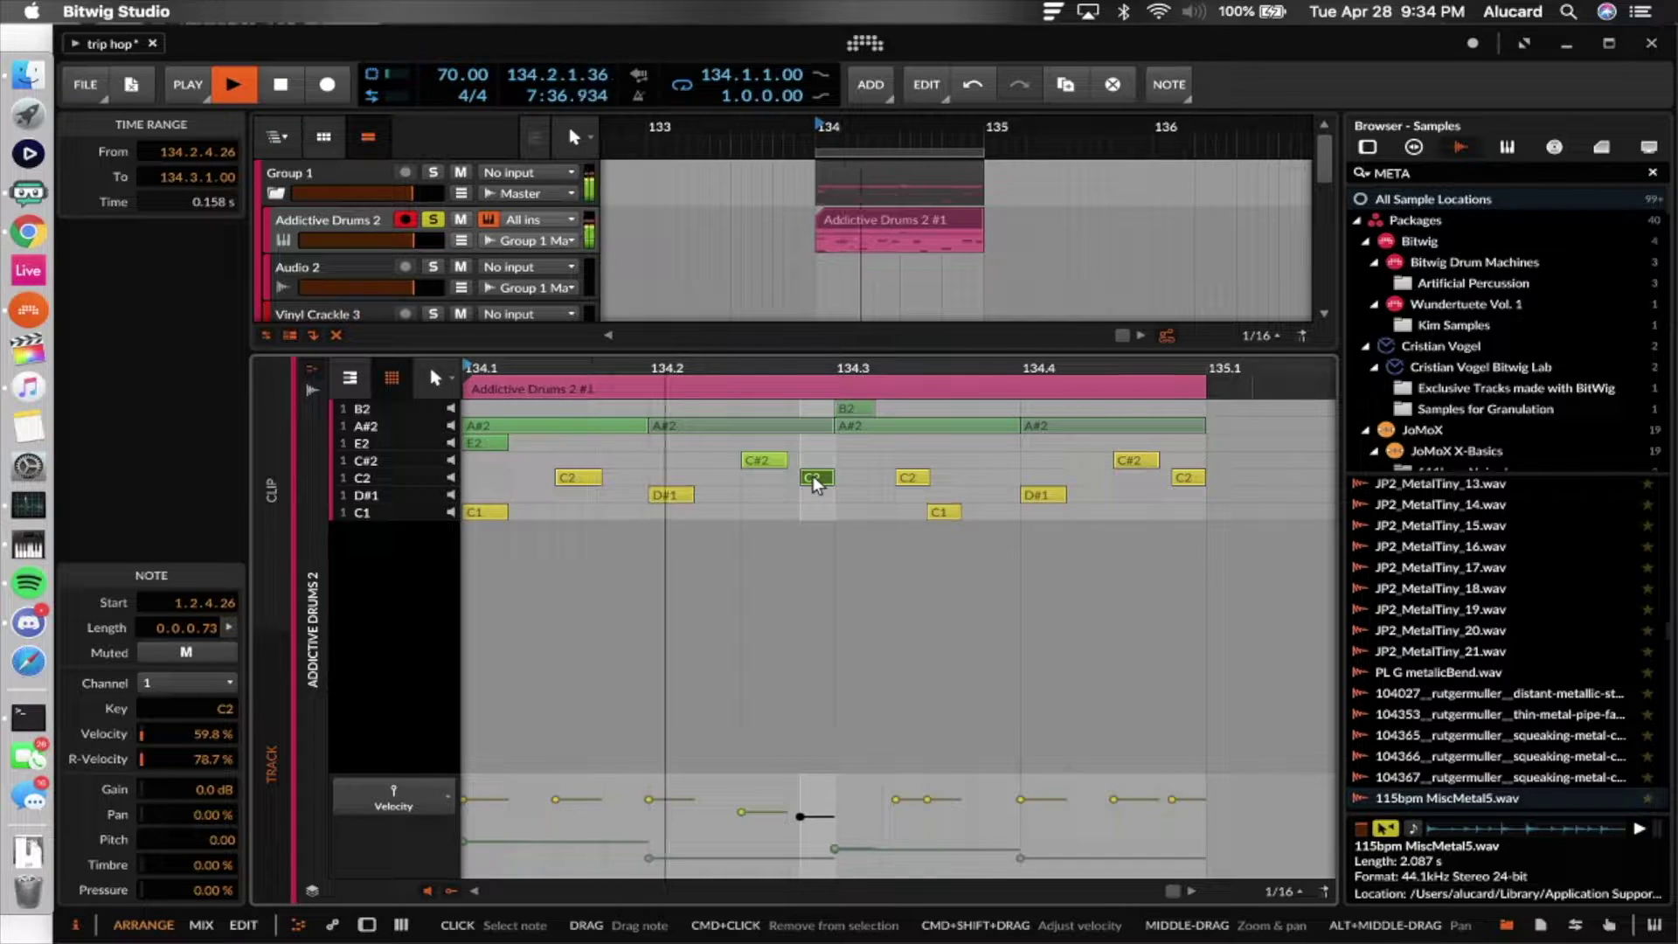
pyautogui.press('space')
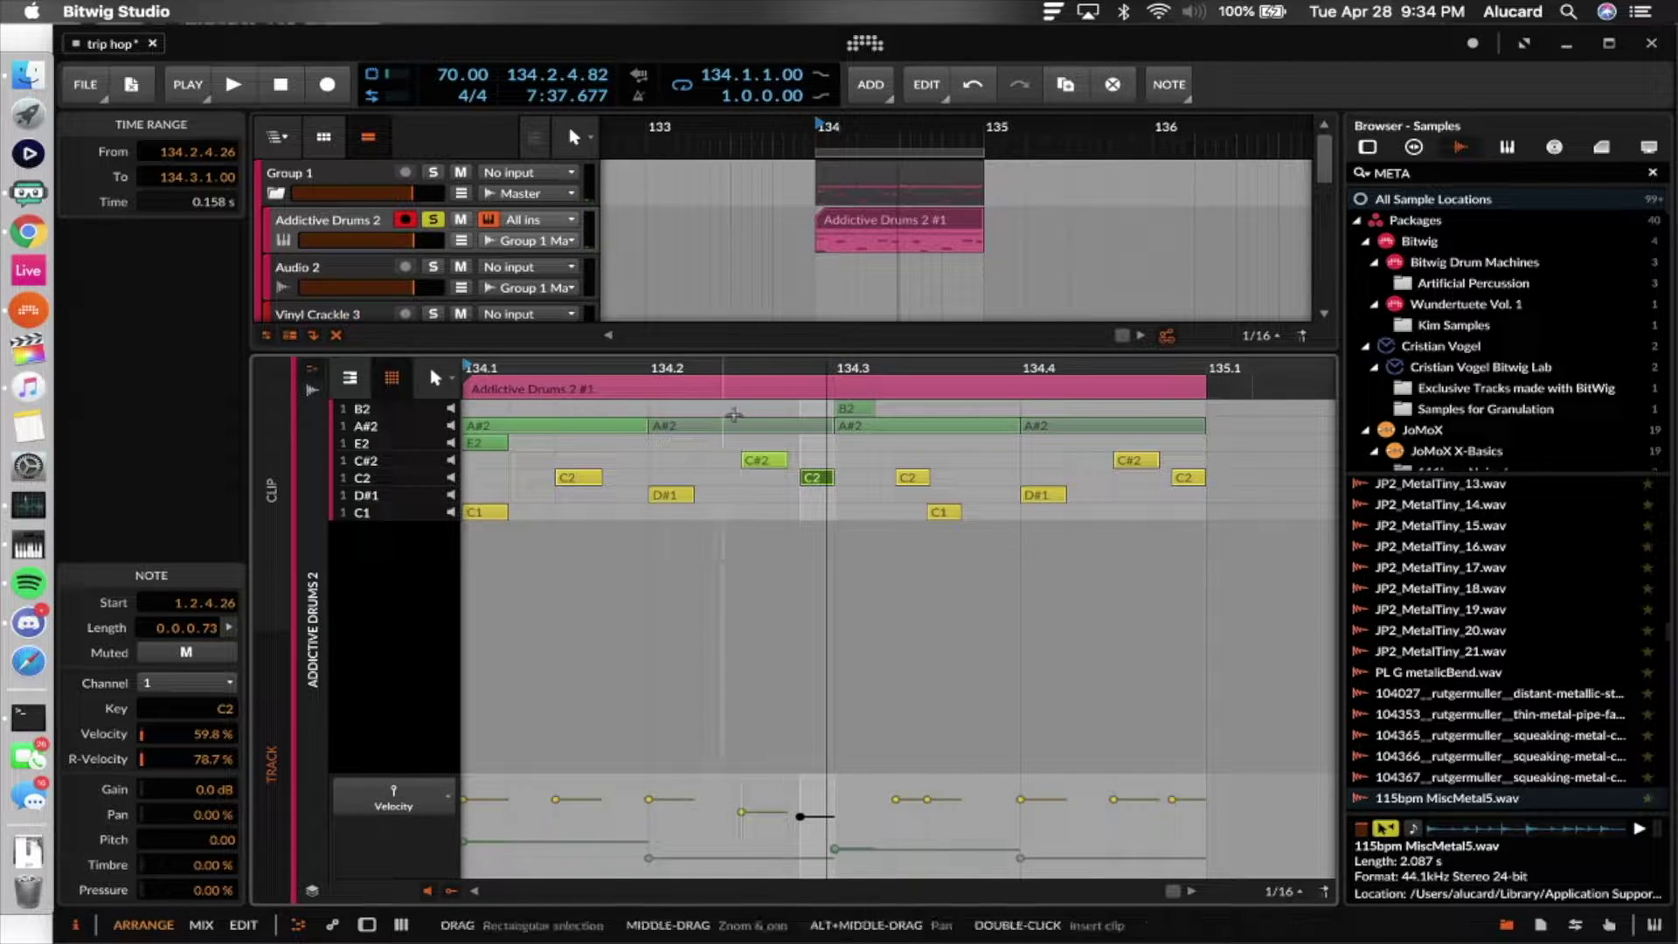
# - Examine the placement and velocity of the C#2 and C2 notes leading into beat 134.3
pyautogui.scroll(3, 830, 478)
pyautogui.scroll(-3, 834, 479)
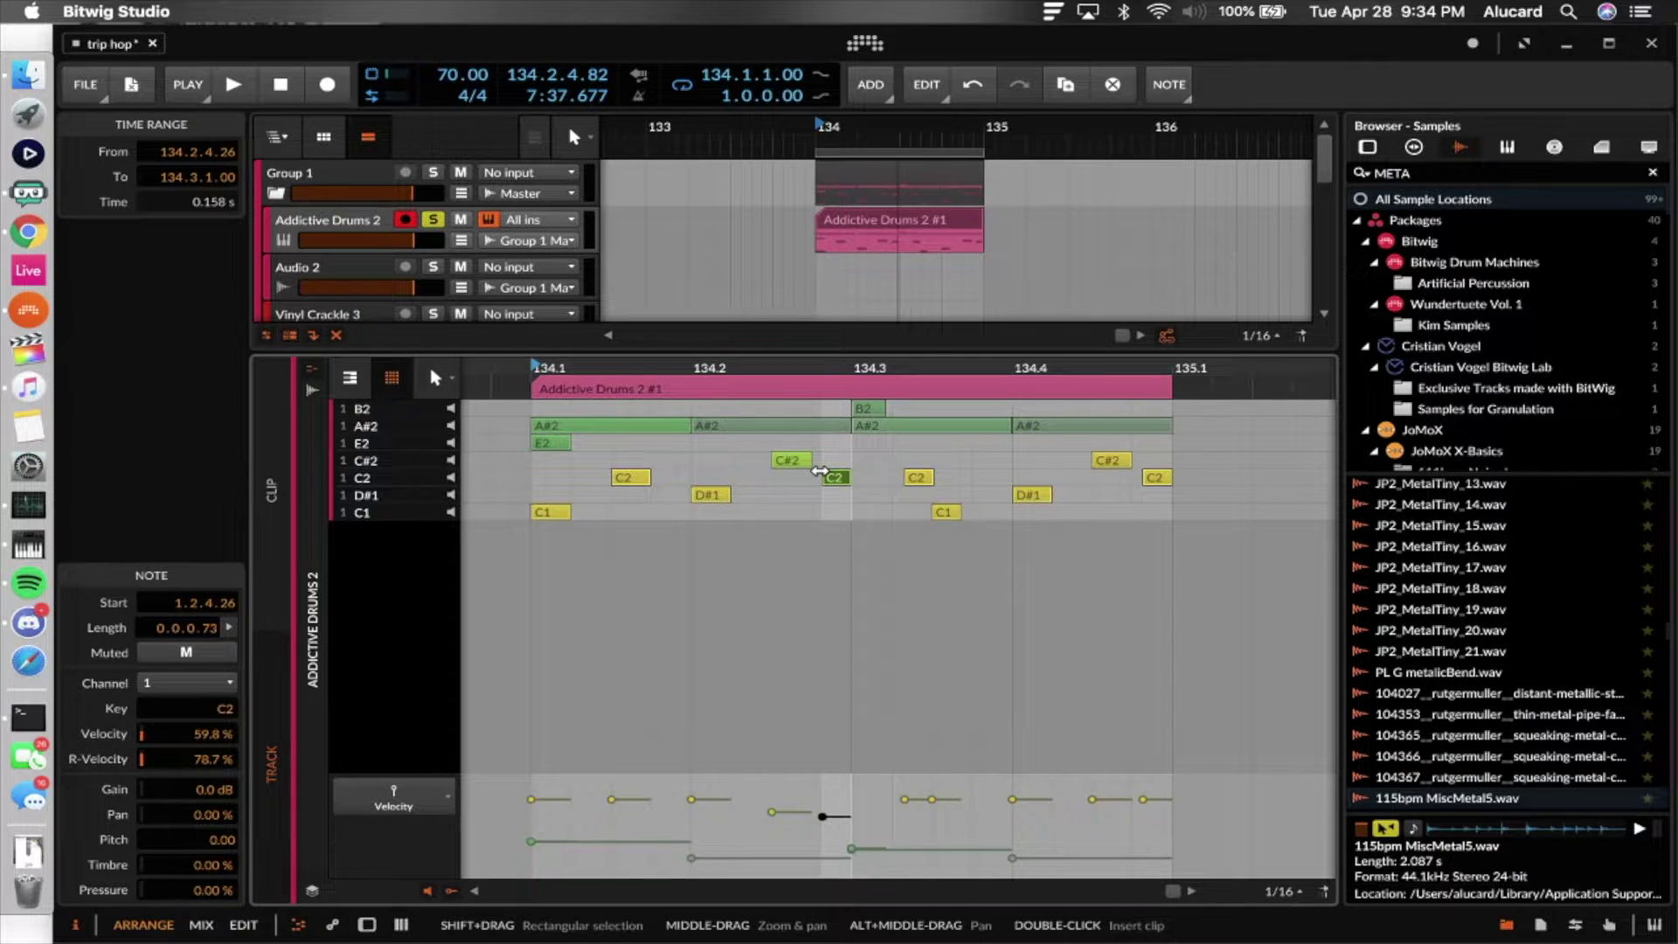
pyautogui.scroll(2, 820, 472)
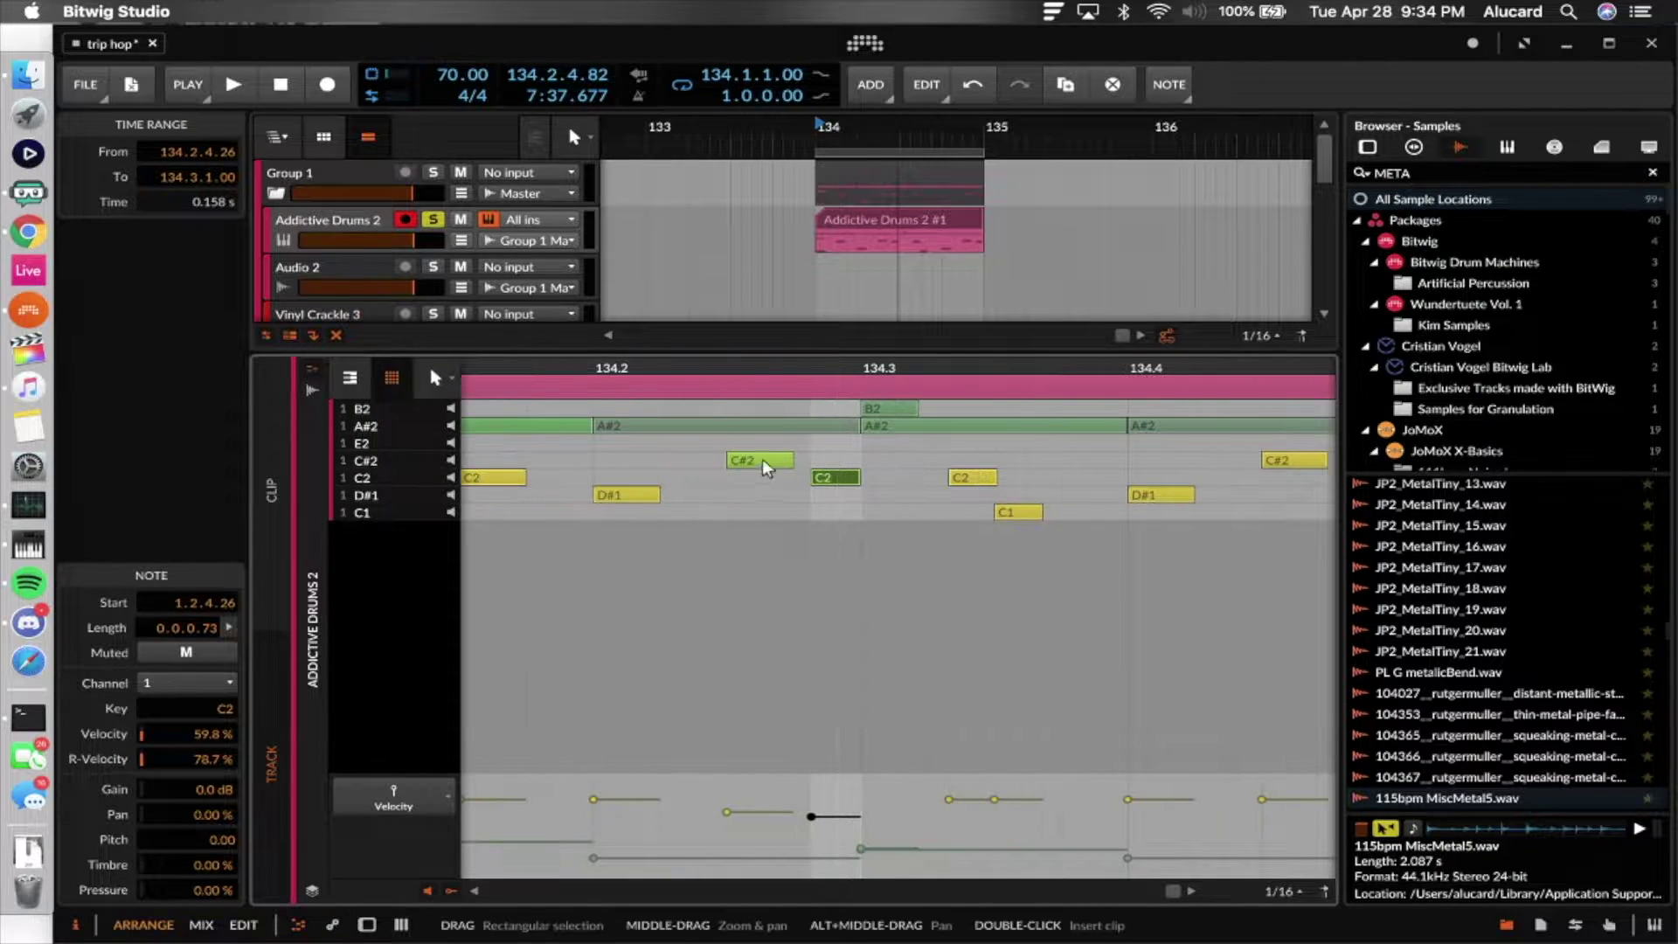
pyautogui.scroll(-2, 822, 463)
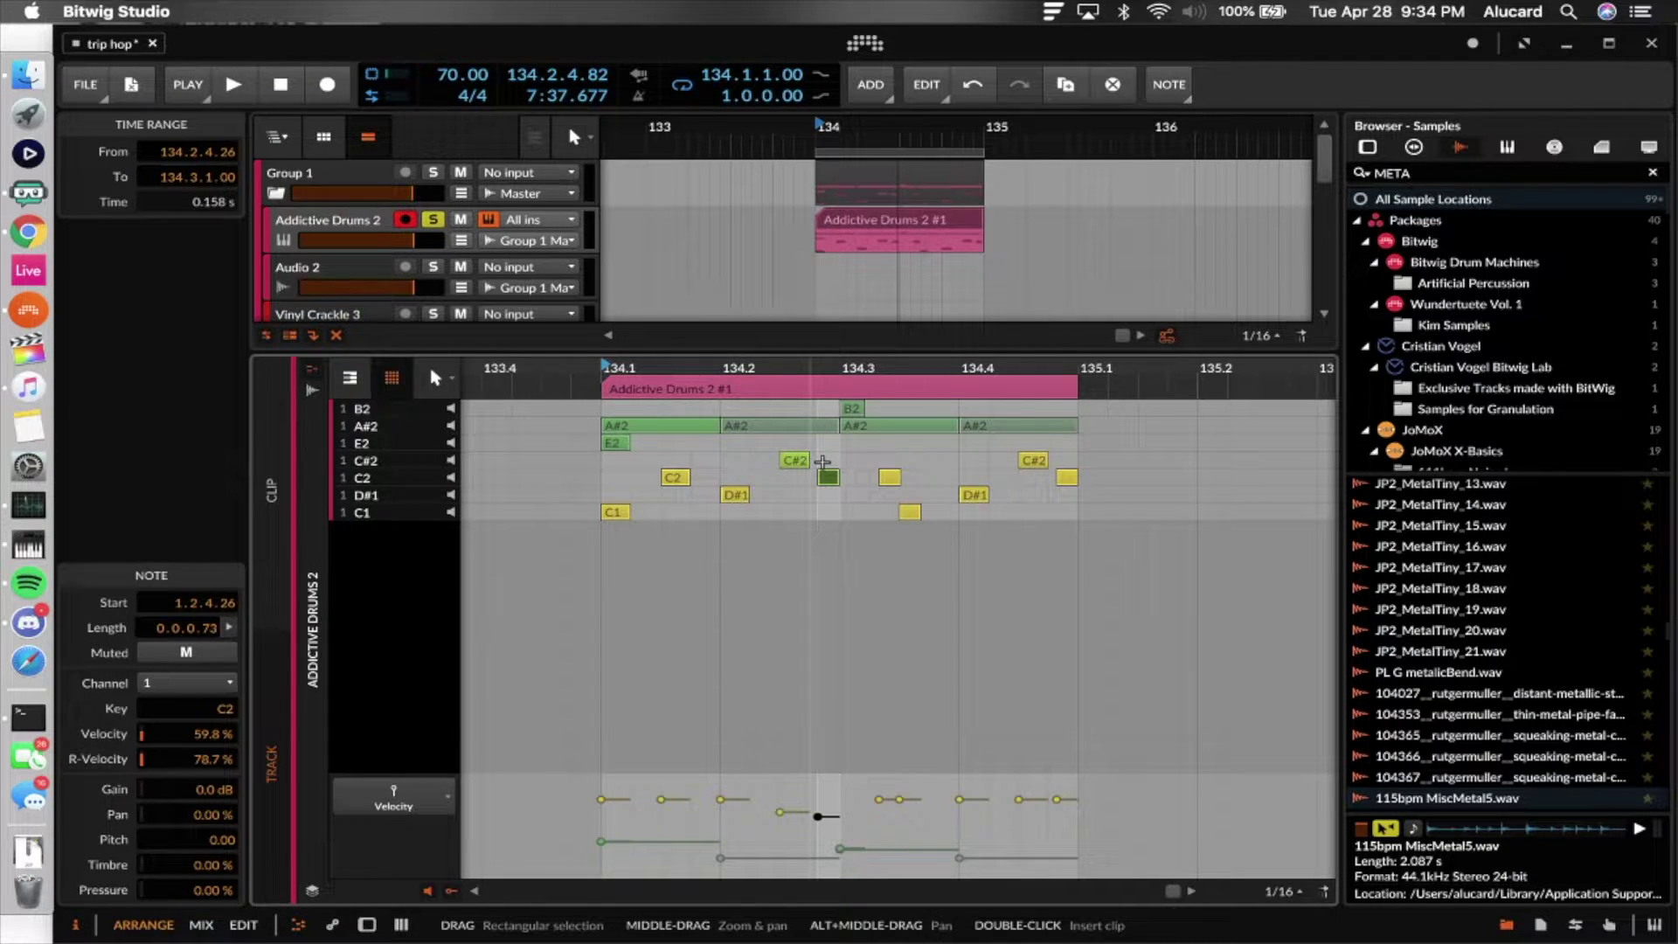
pyautogui.scroll(2, 823, 463)
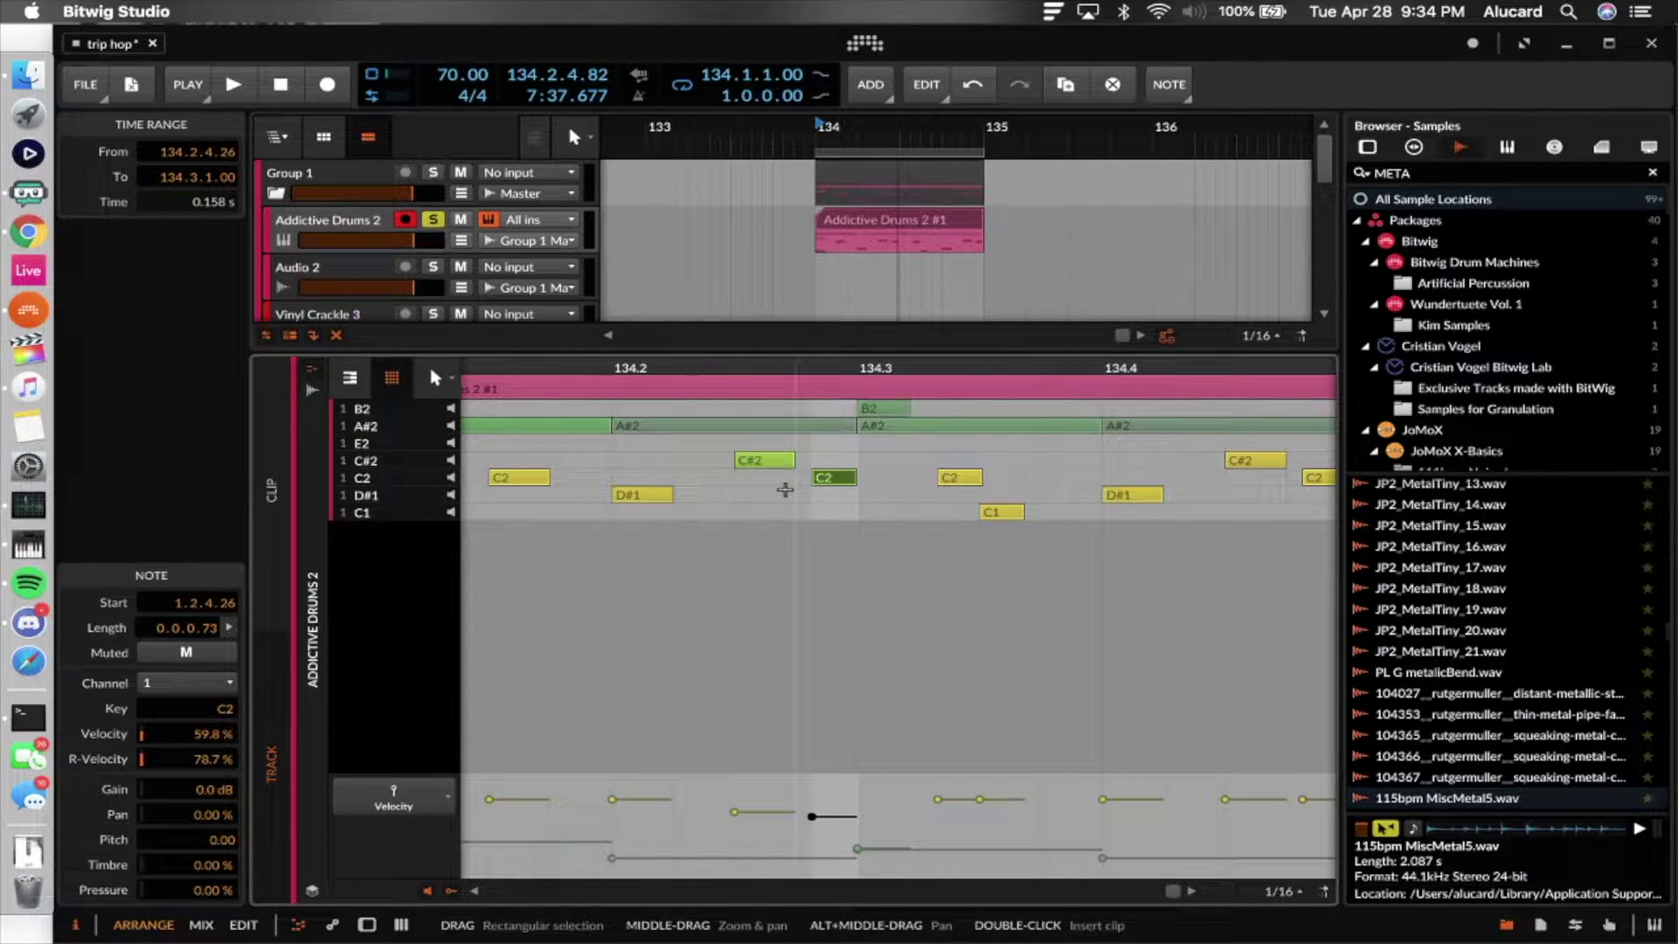
pyautogui.scroll(-2, 785, 490)
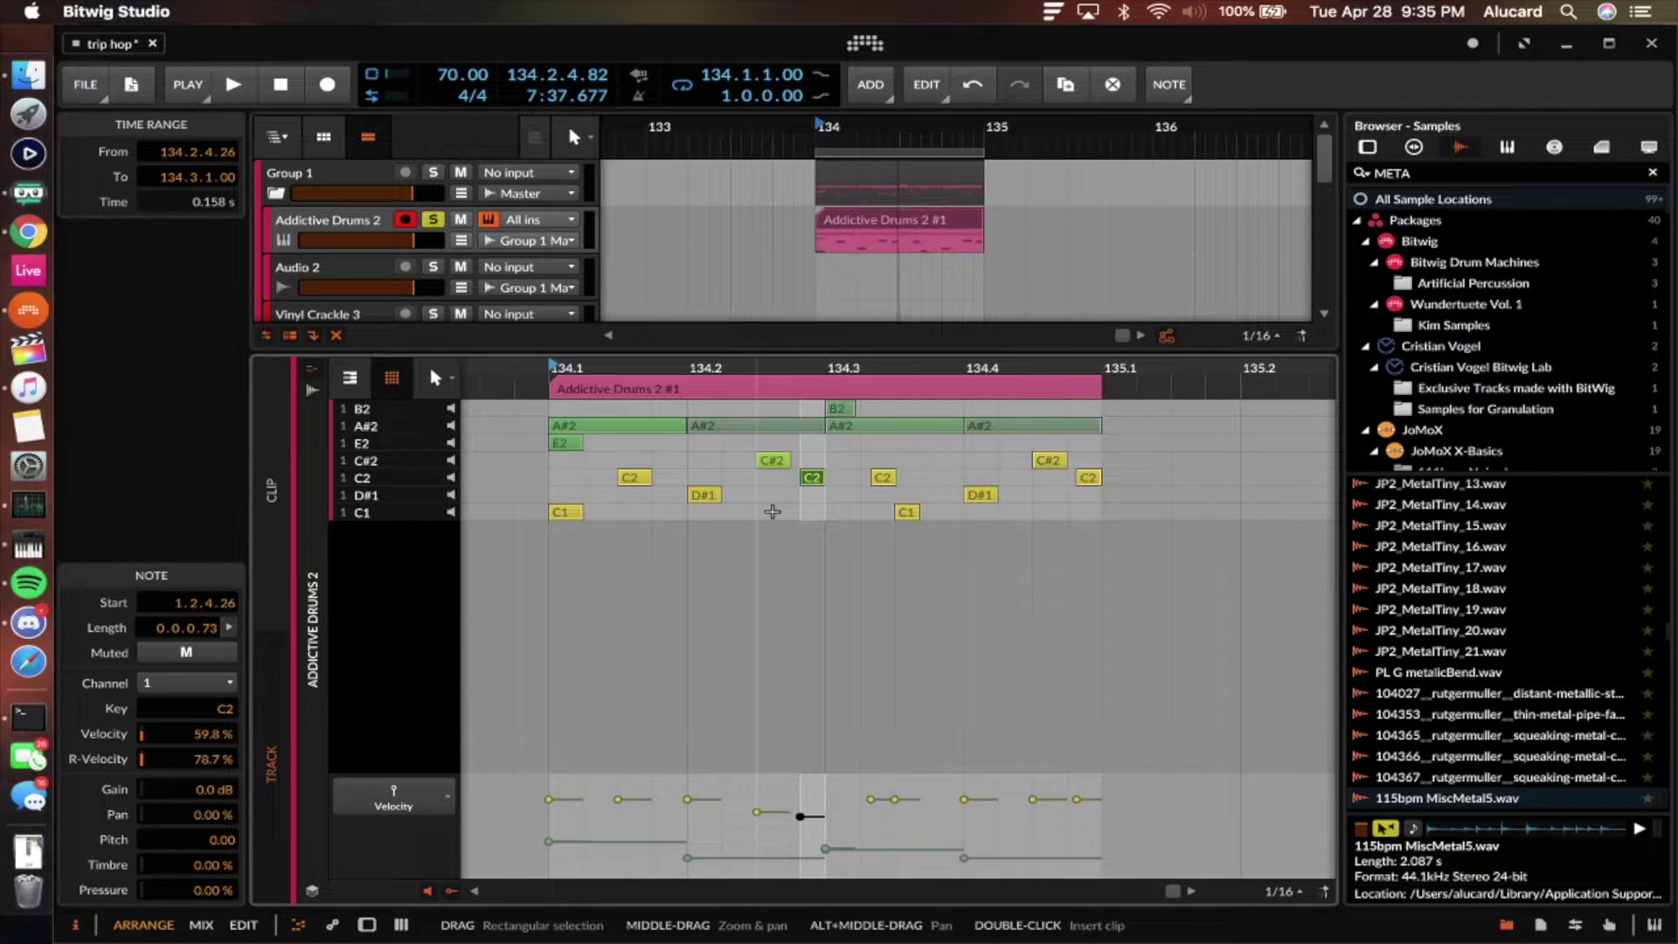
pyautogui.scroll(3, 762, 523)
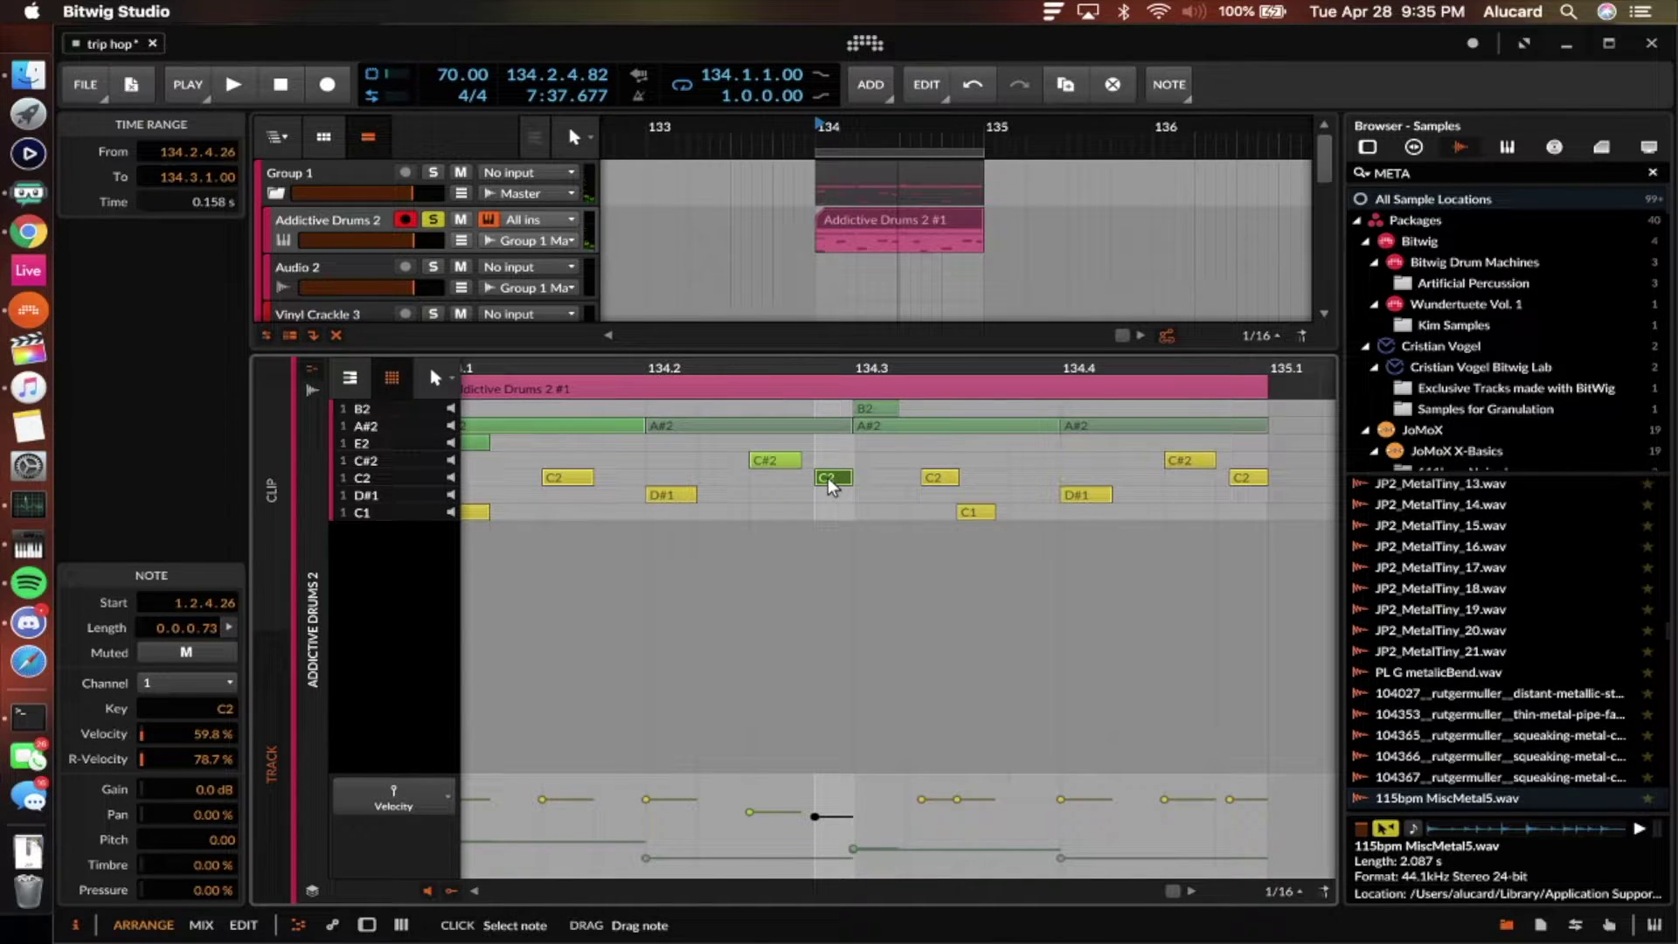
# - Play the loop and select the C2 note just before beat 134.3.3 to examine its timing and velocity
pyautogui.scroll(-1, 825, 481)
pyautogui.press('space')
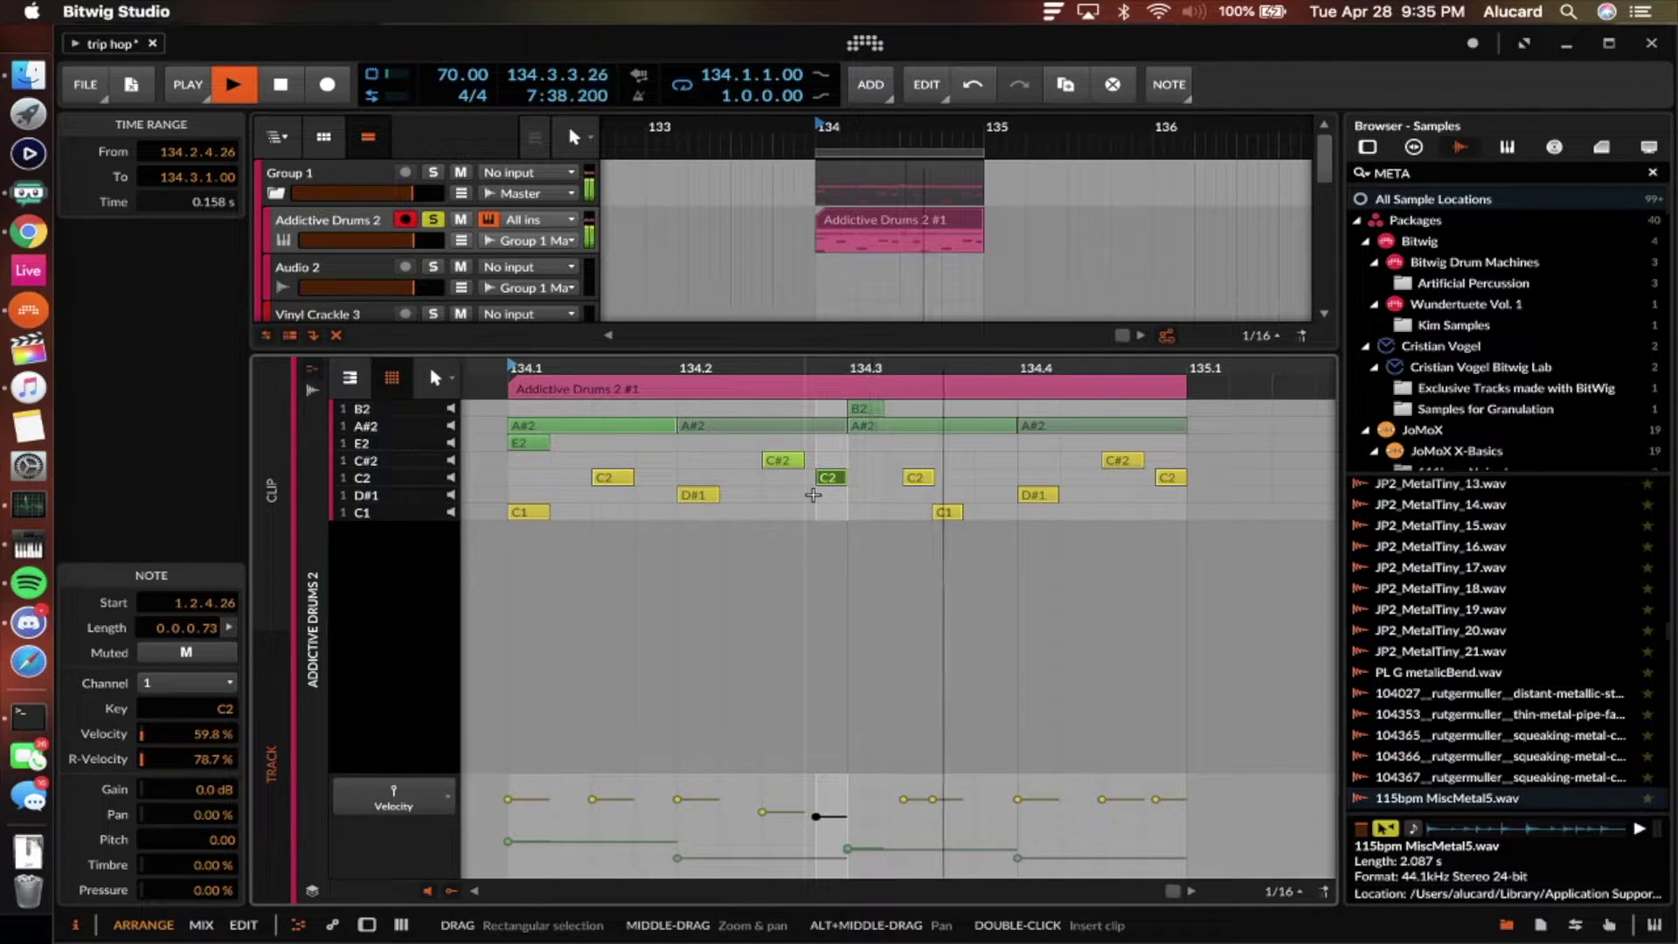
pyautogui.press('space')
pyautogui.scroll(8, 814, 494)
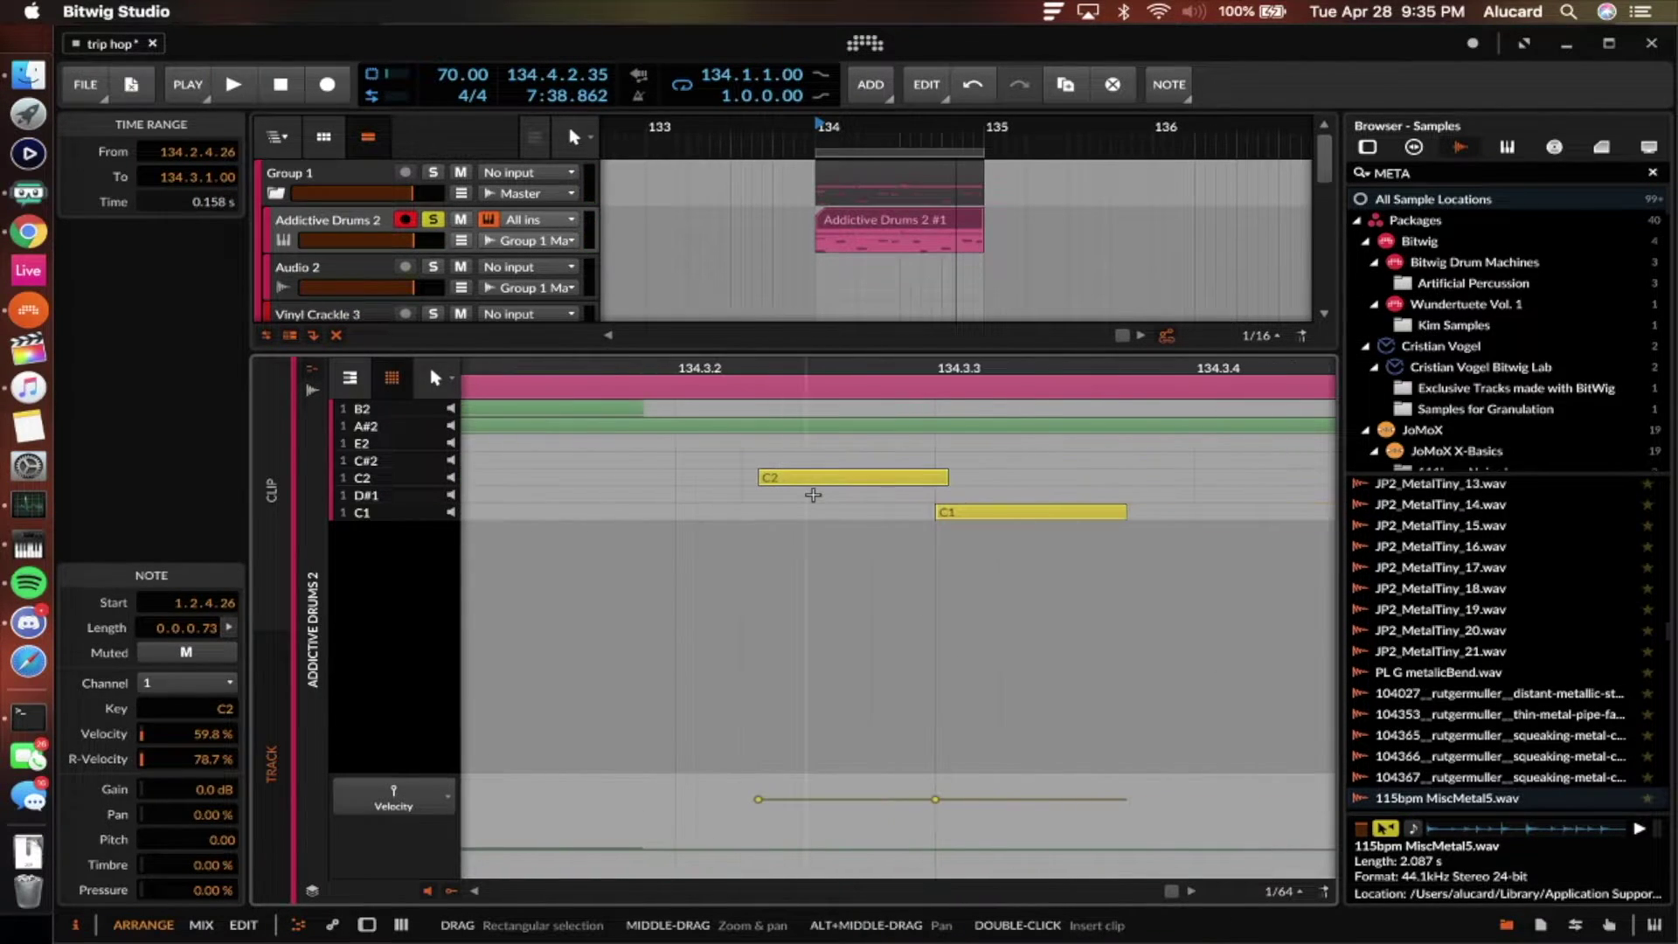
pyautogui.click(795, 474)
pyautogui.scroll(-2, 822, 469)
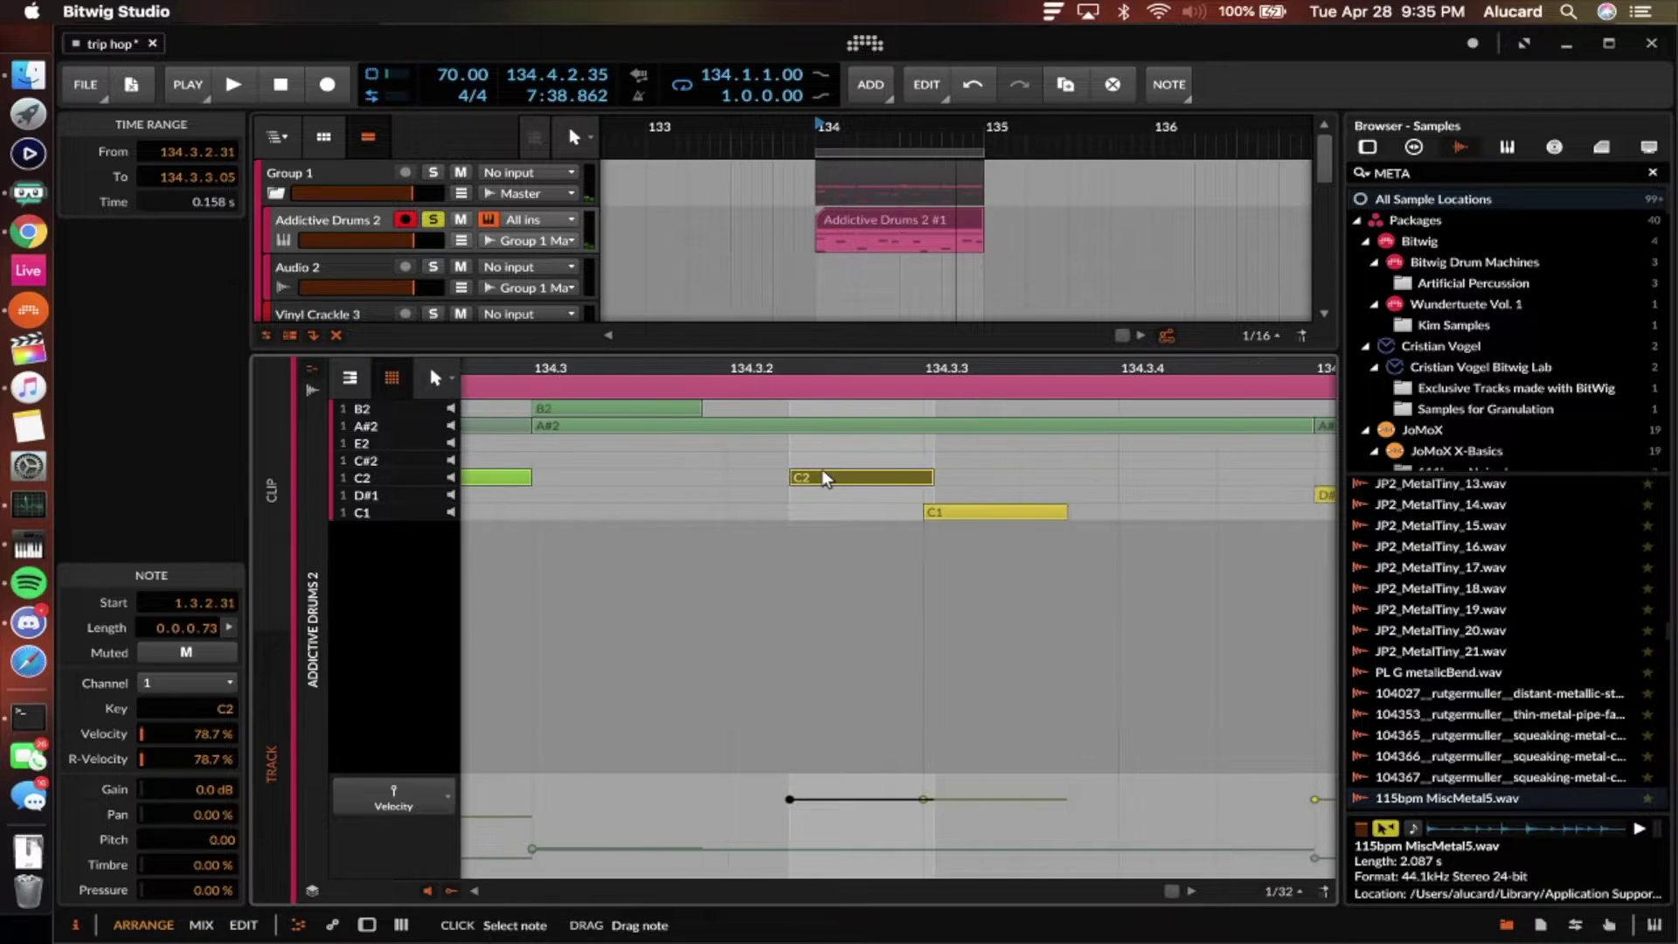
# - Select the two C2 notes on either side of beat 134.3 and play the loop
pyautogui.scroll(-2, 818, 476)
pyautogui.moveTo(901, 454); pyautogui.dragTo(626, 492)
pyautogui.scroll(-3, 800, 480)
pyautogui.press('space')
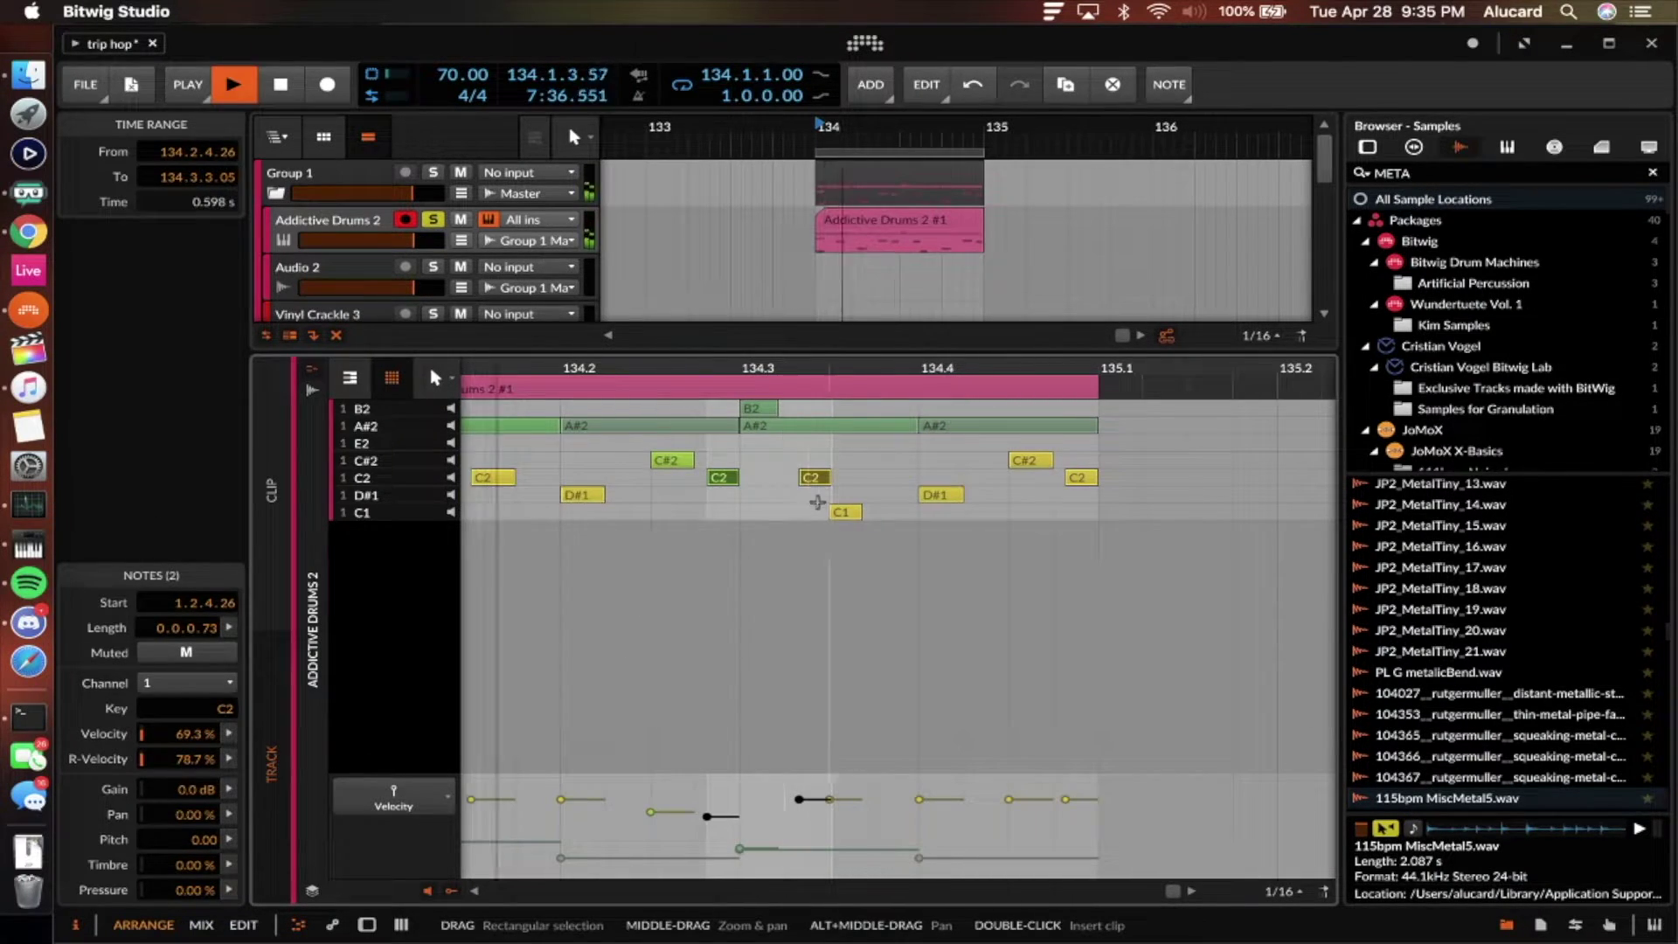
pyautogui.press('space')
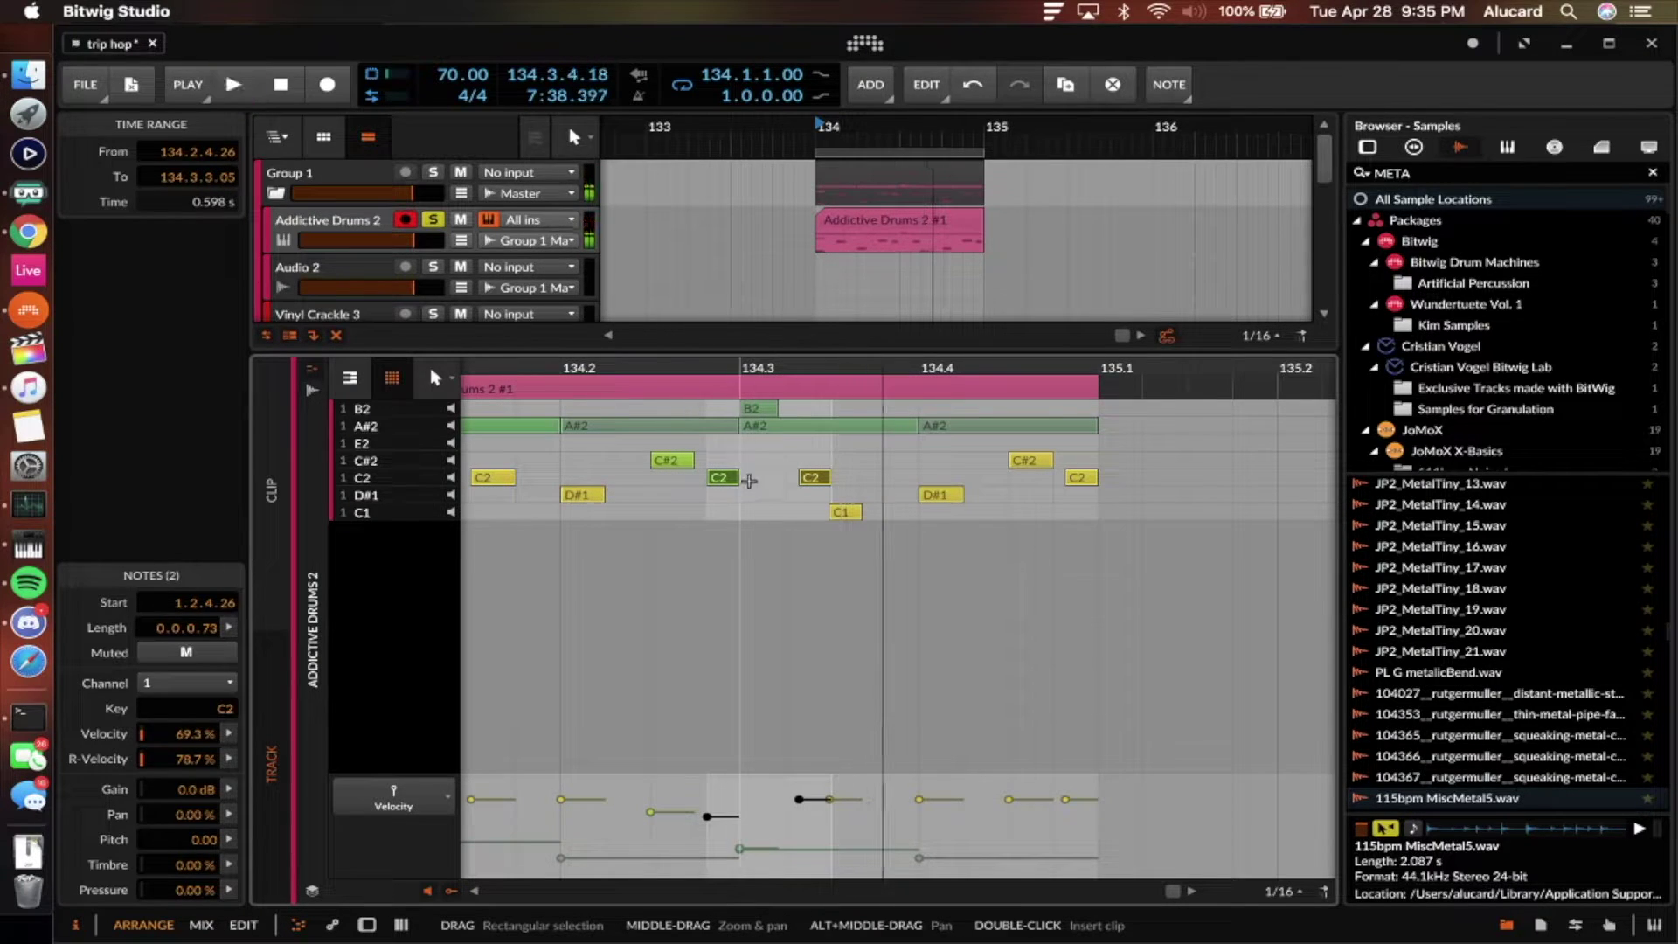
# - Show the Addictive Drums 2 track's device chain, then activate and expand the Saturator
pyautogui.scroll(-4, 803, 472)
pyautogui.click(529, 229)
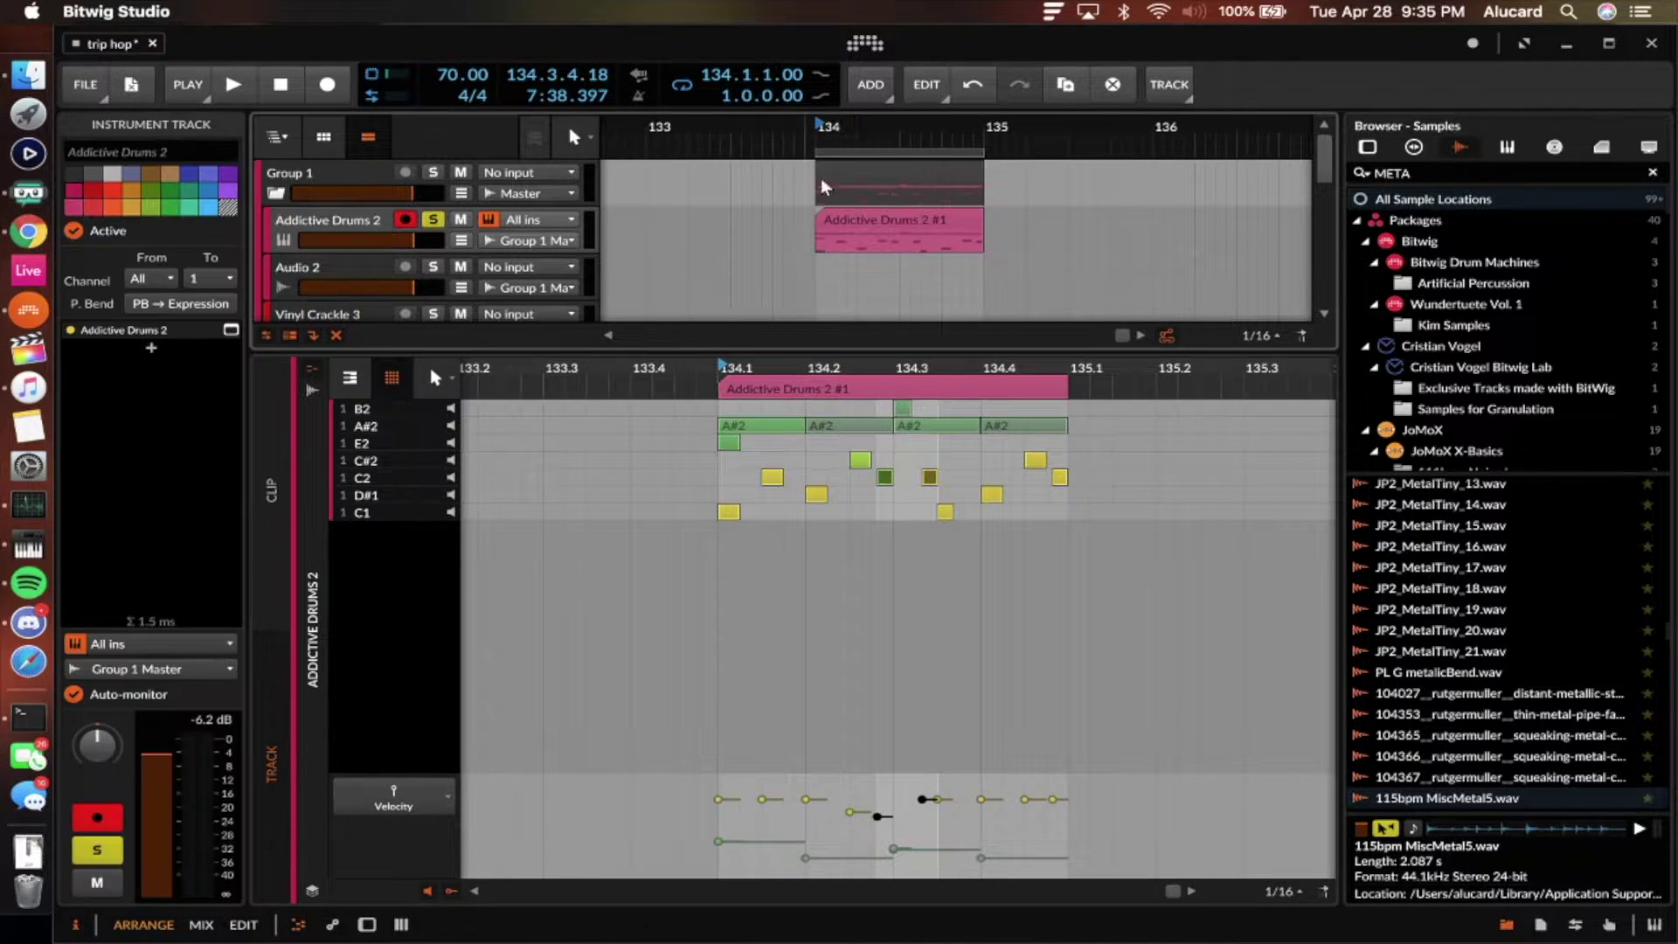
pyautogui.press('d')
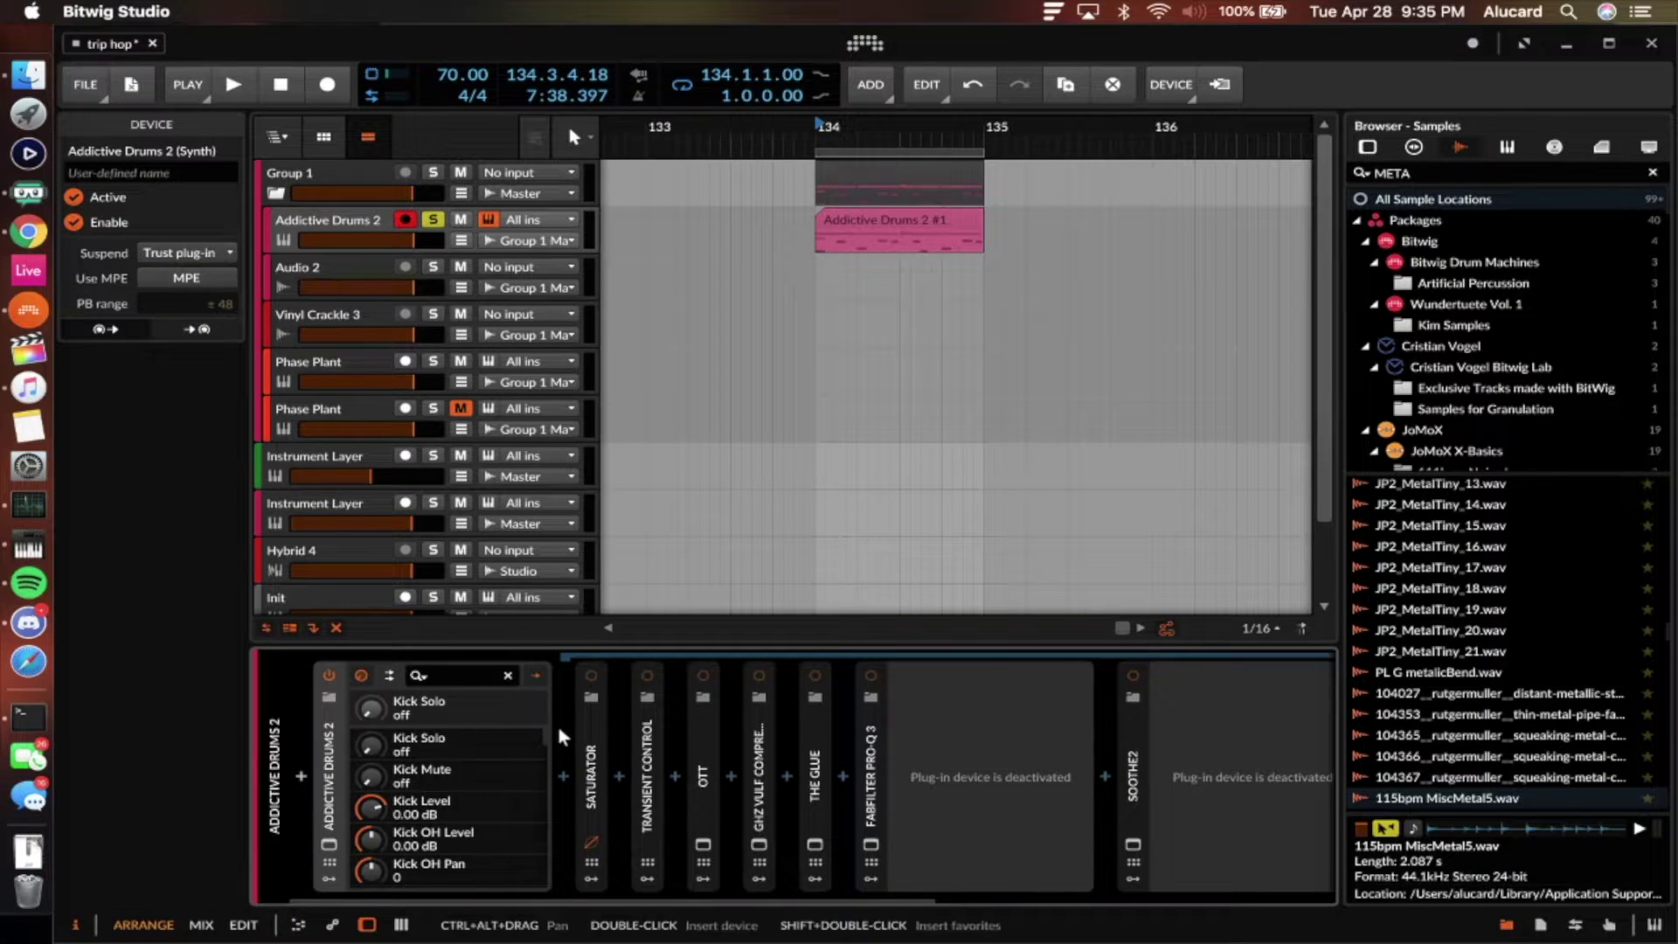
pyautogui.click(590, 737)
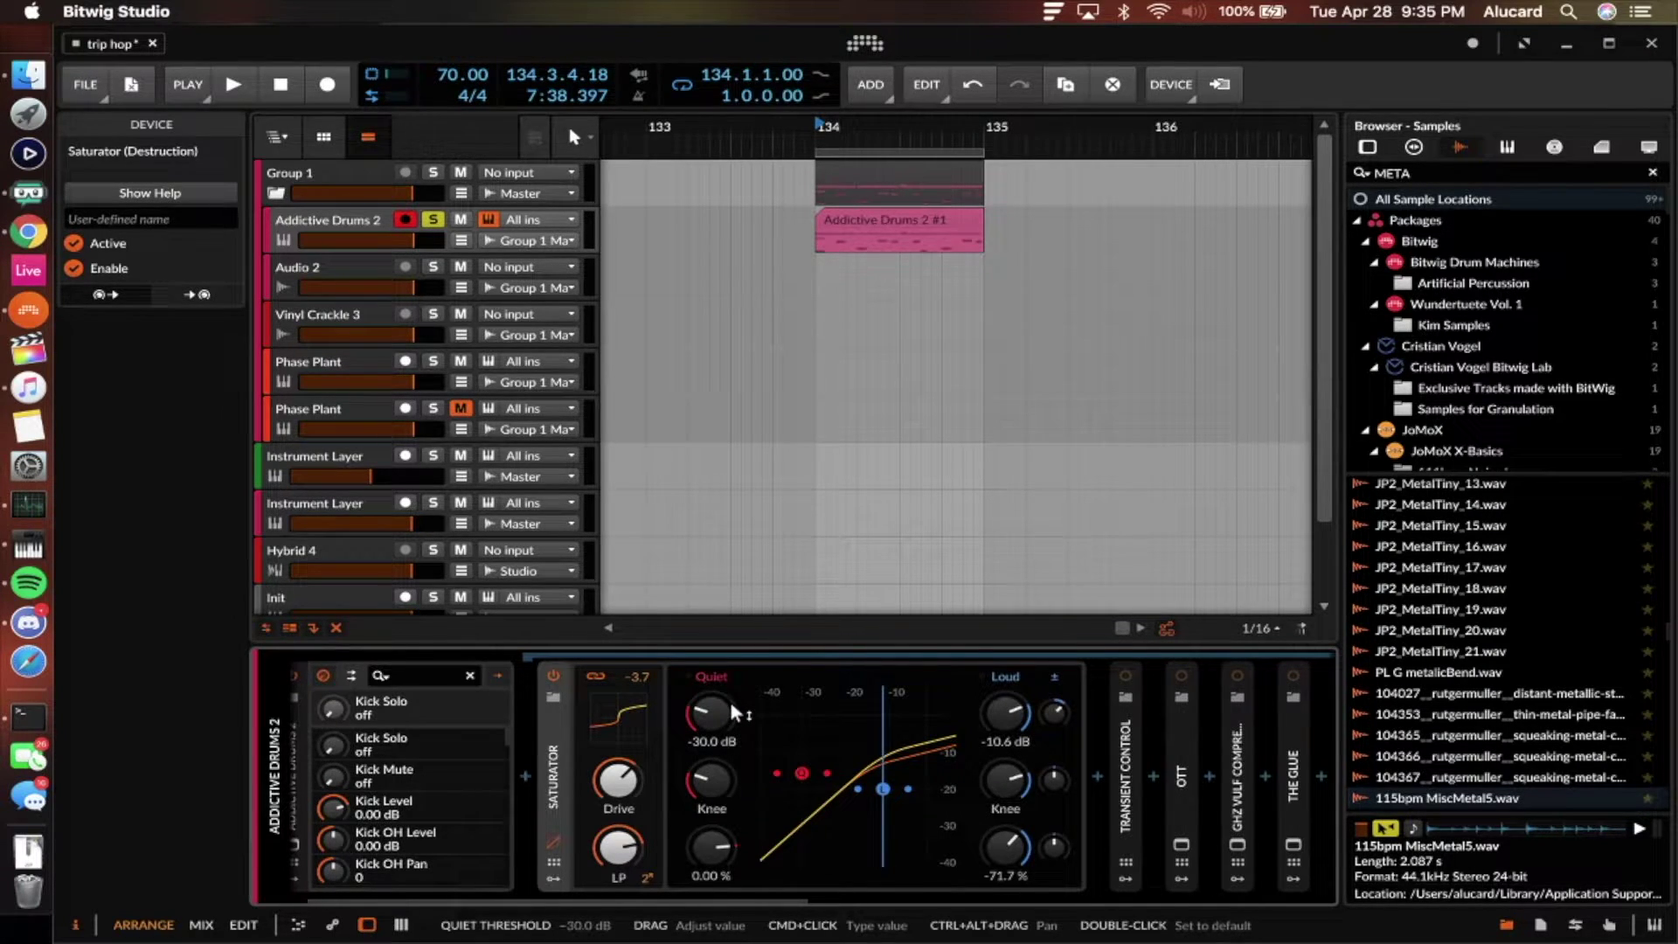
# - Try a different loud knee setting in the Saturator and undo the change
pyautogui.hotkey('ctrl', 'z')
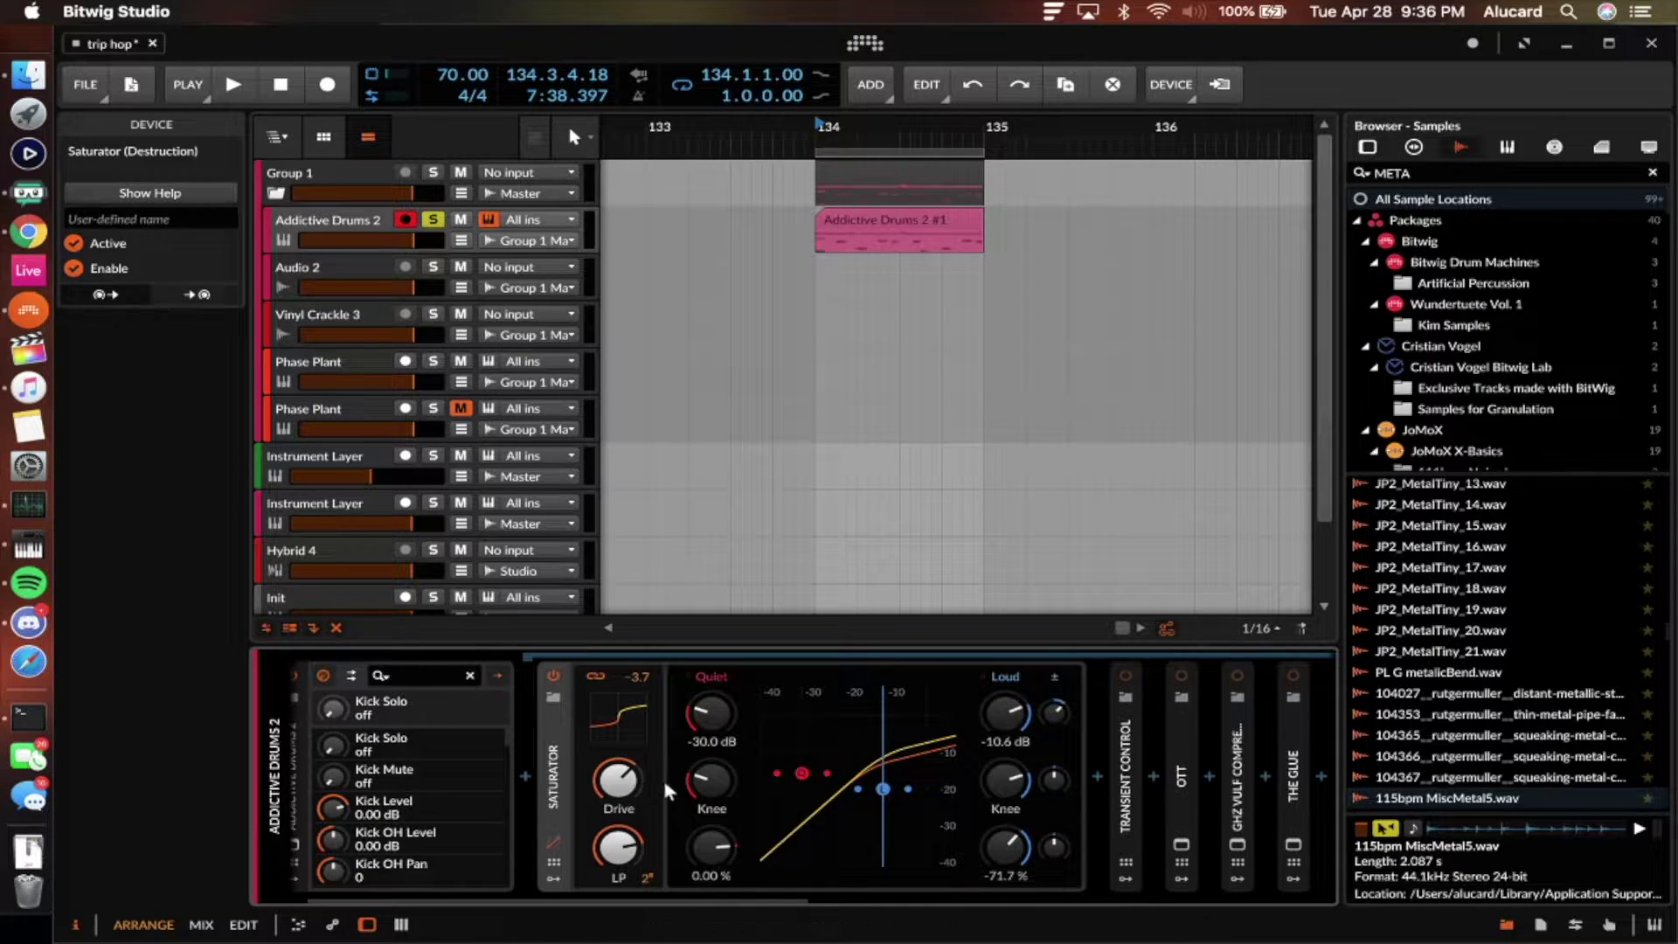
pyautogui.hscroll(1, 710, 733)
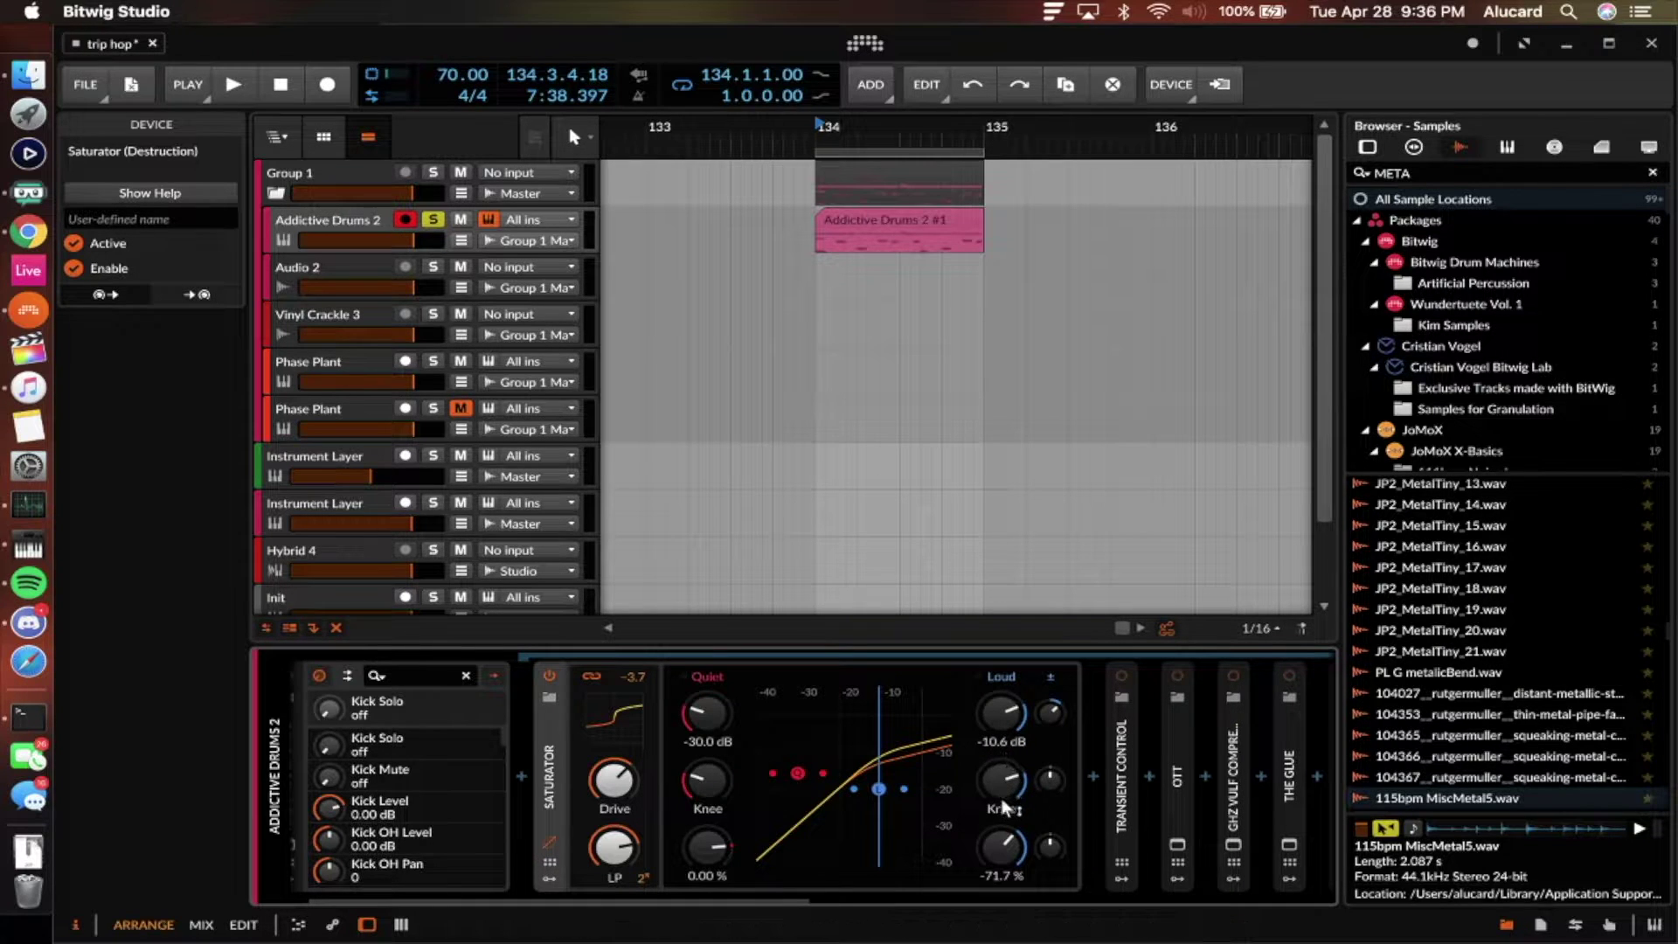
pyautogui.moveTo(995, 798)
pyautogui.mouseDown()
pyautogui.moveTo(995, 774)
pyautogui.moveTo(995, 789)
pyautogui.mouseUp()
pyautogui.press('super+z')
pyautogui.hscroll(2, 624, 743)
pyautogui.hscroll(-1, 624, 743)
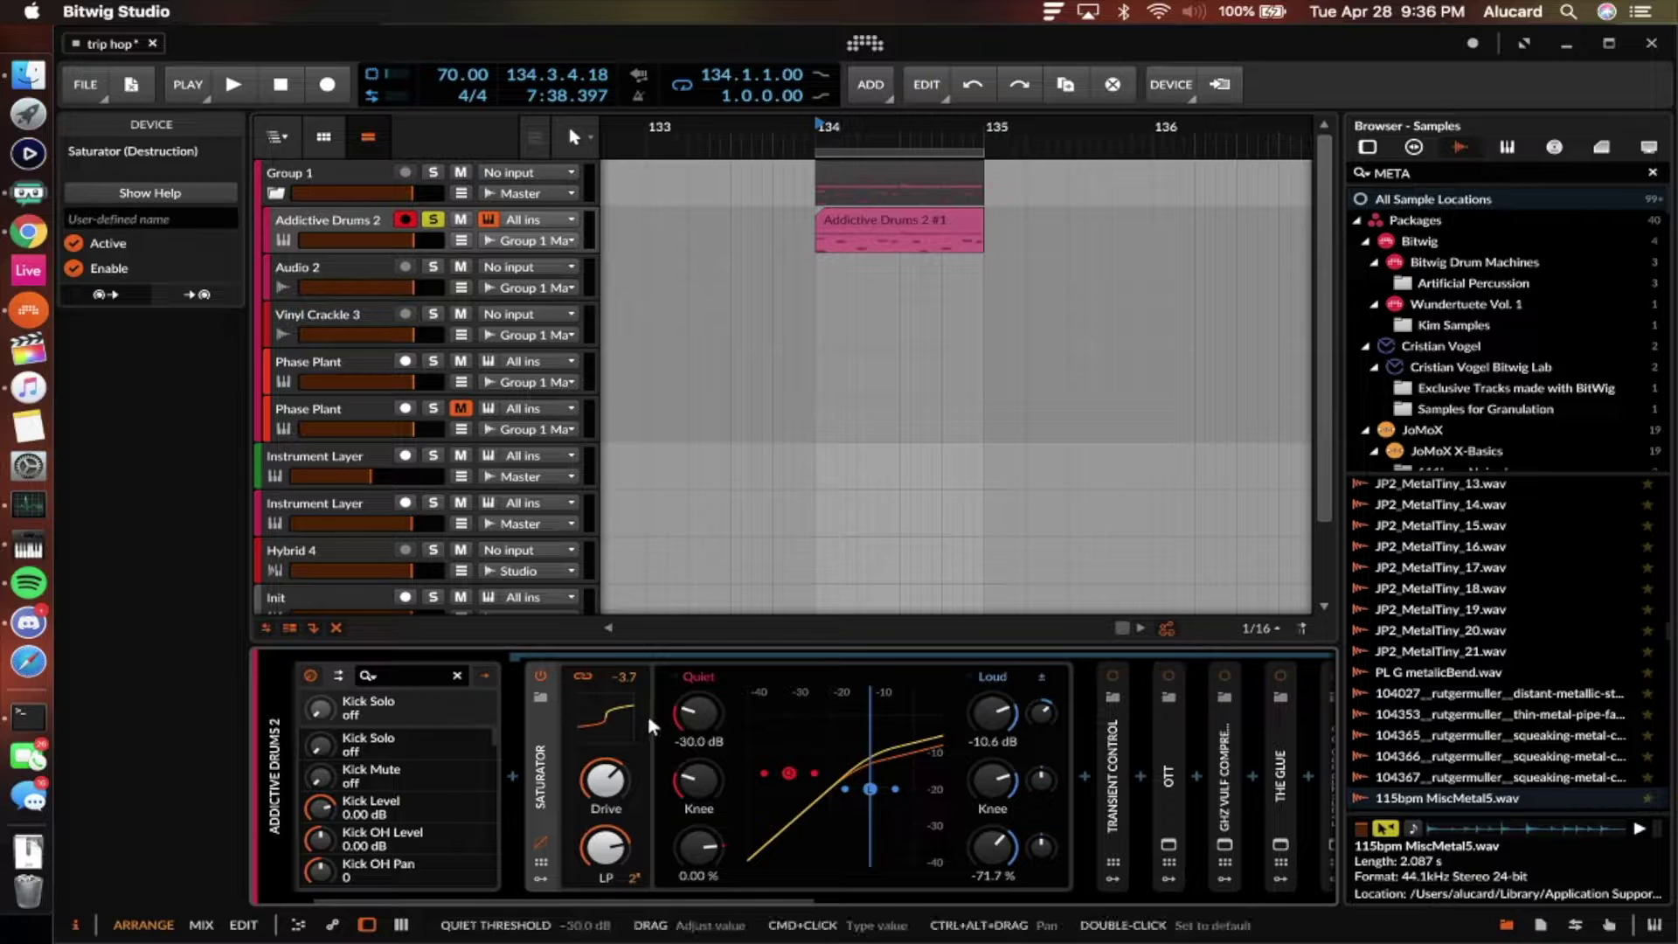
# - Play the loop while switching the Saturator's Normalize option off and back on
pyautogui.click(585, 674)
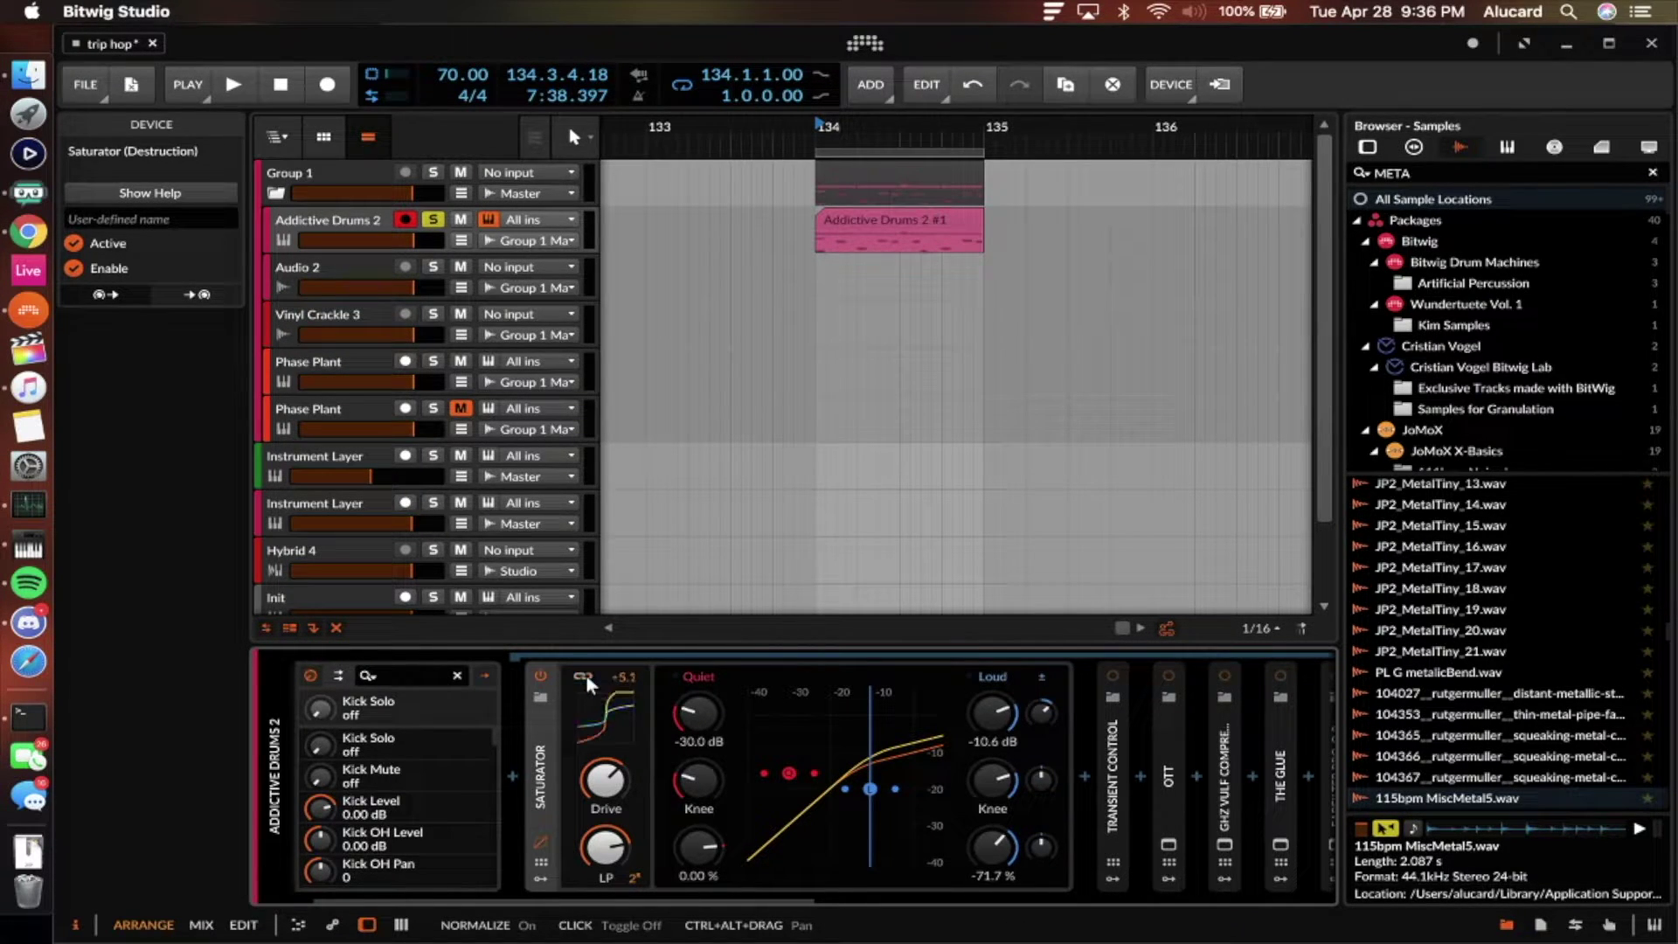
pyautogui.press('space')
pyautogui.click(584, 675)
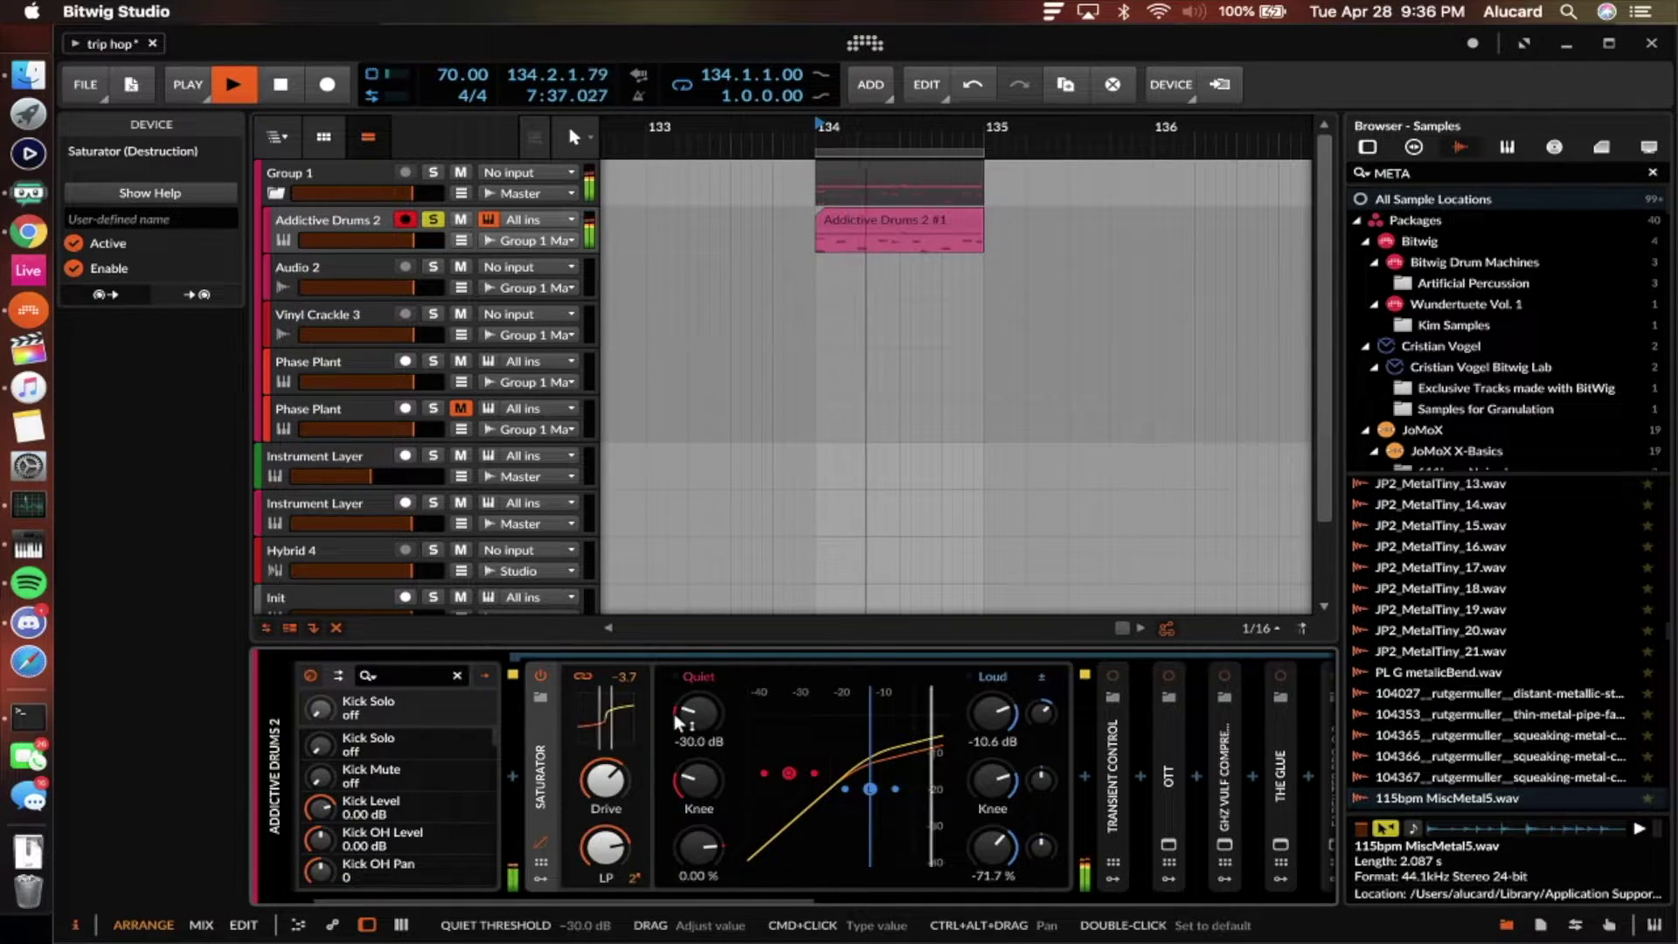
pyautogui.press('space')
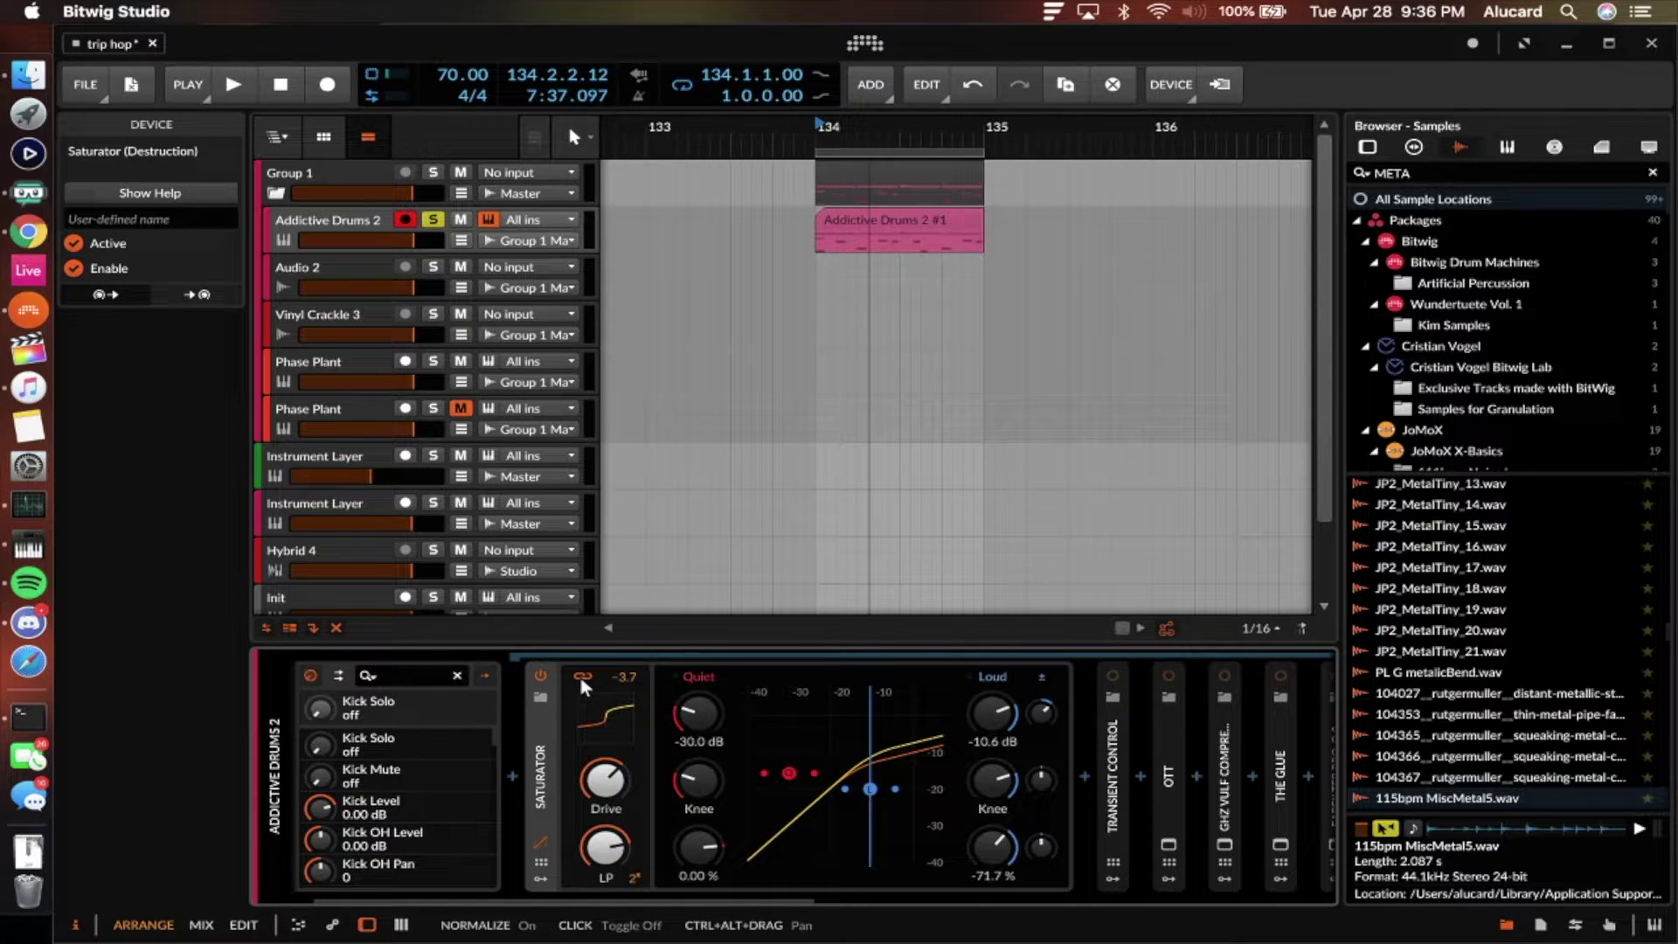
# - Collapse the Saturator, then activate, expand and select the Transient Control device
pyautogui.doubleClick(542, 719)
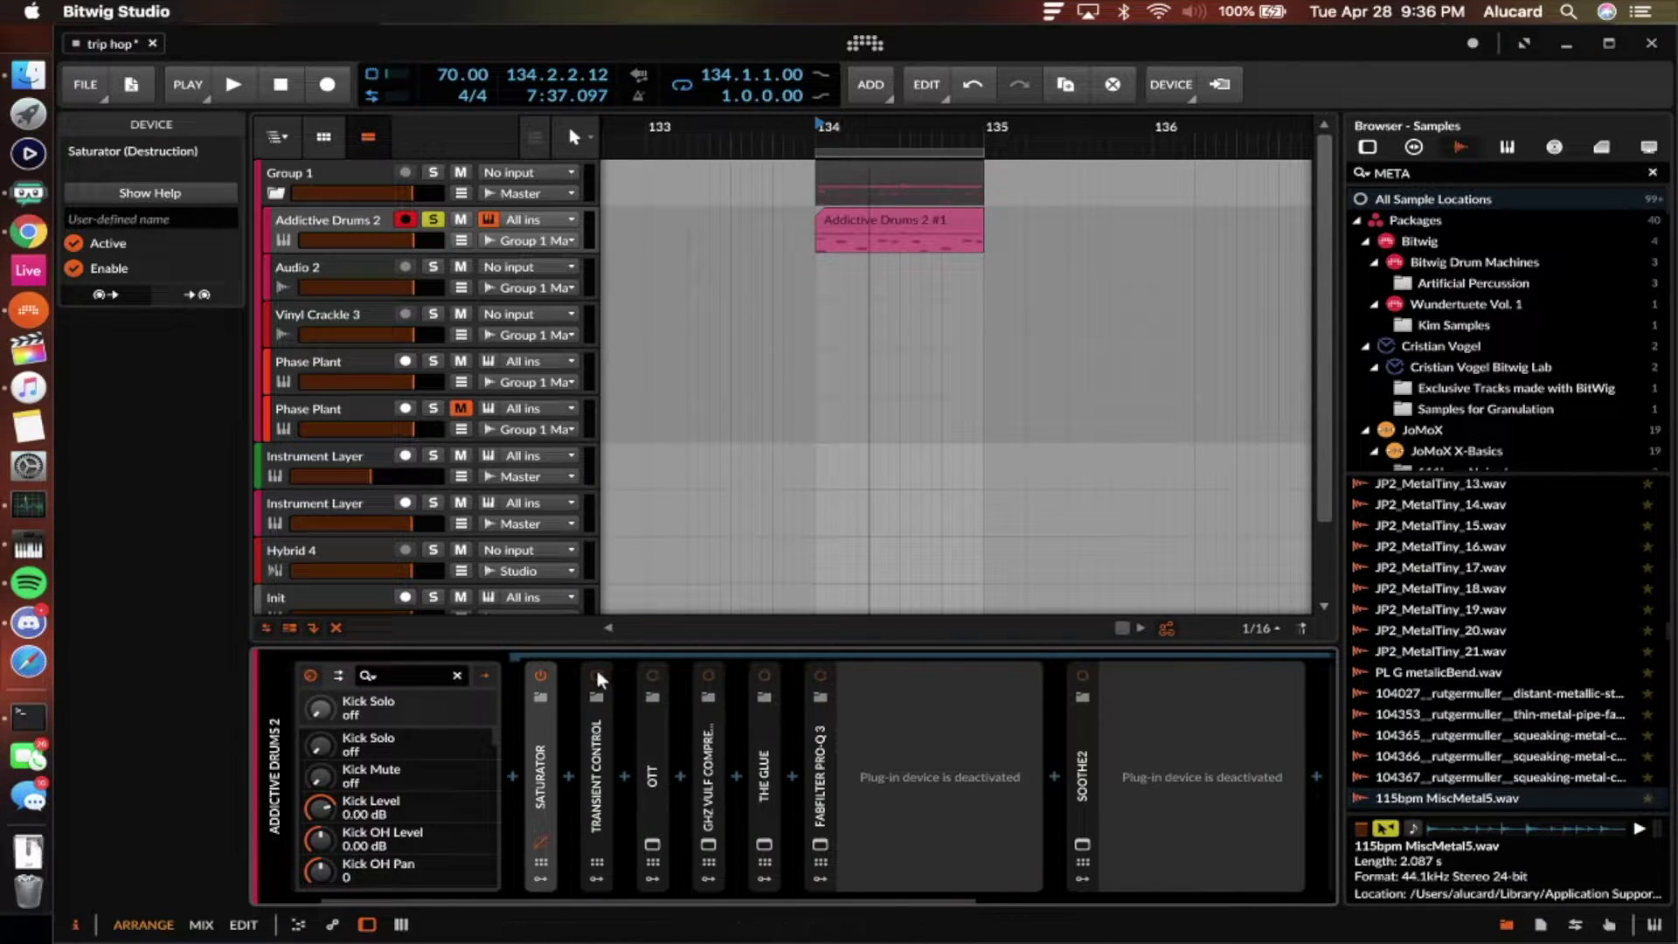
pyautogui.doubleClick(597, 709)
pyautogui.doubleClick(539, 744)
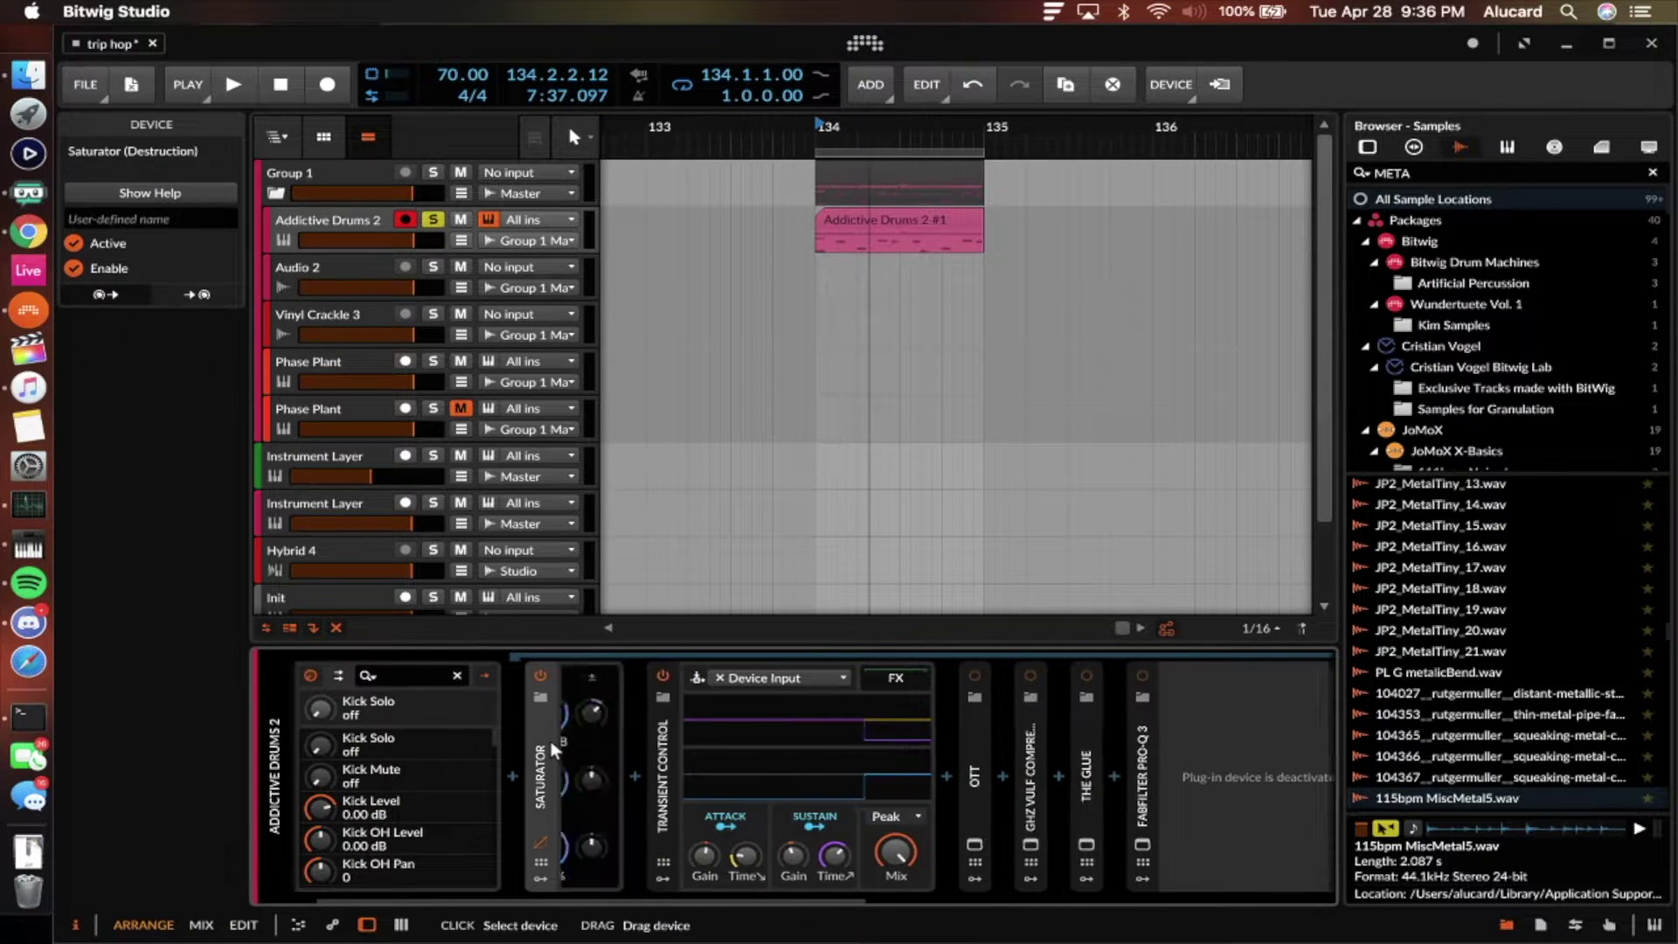
pyautogui.doubleClick(542, 721)
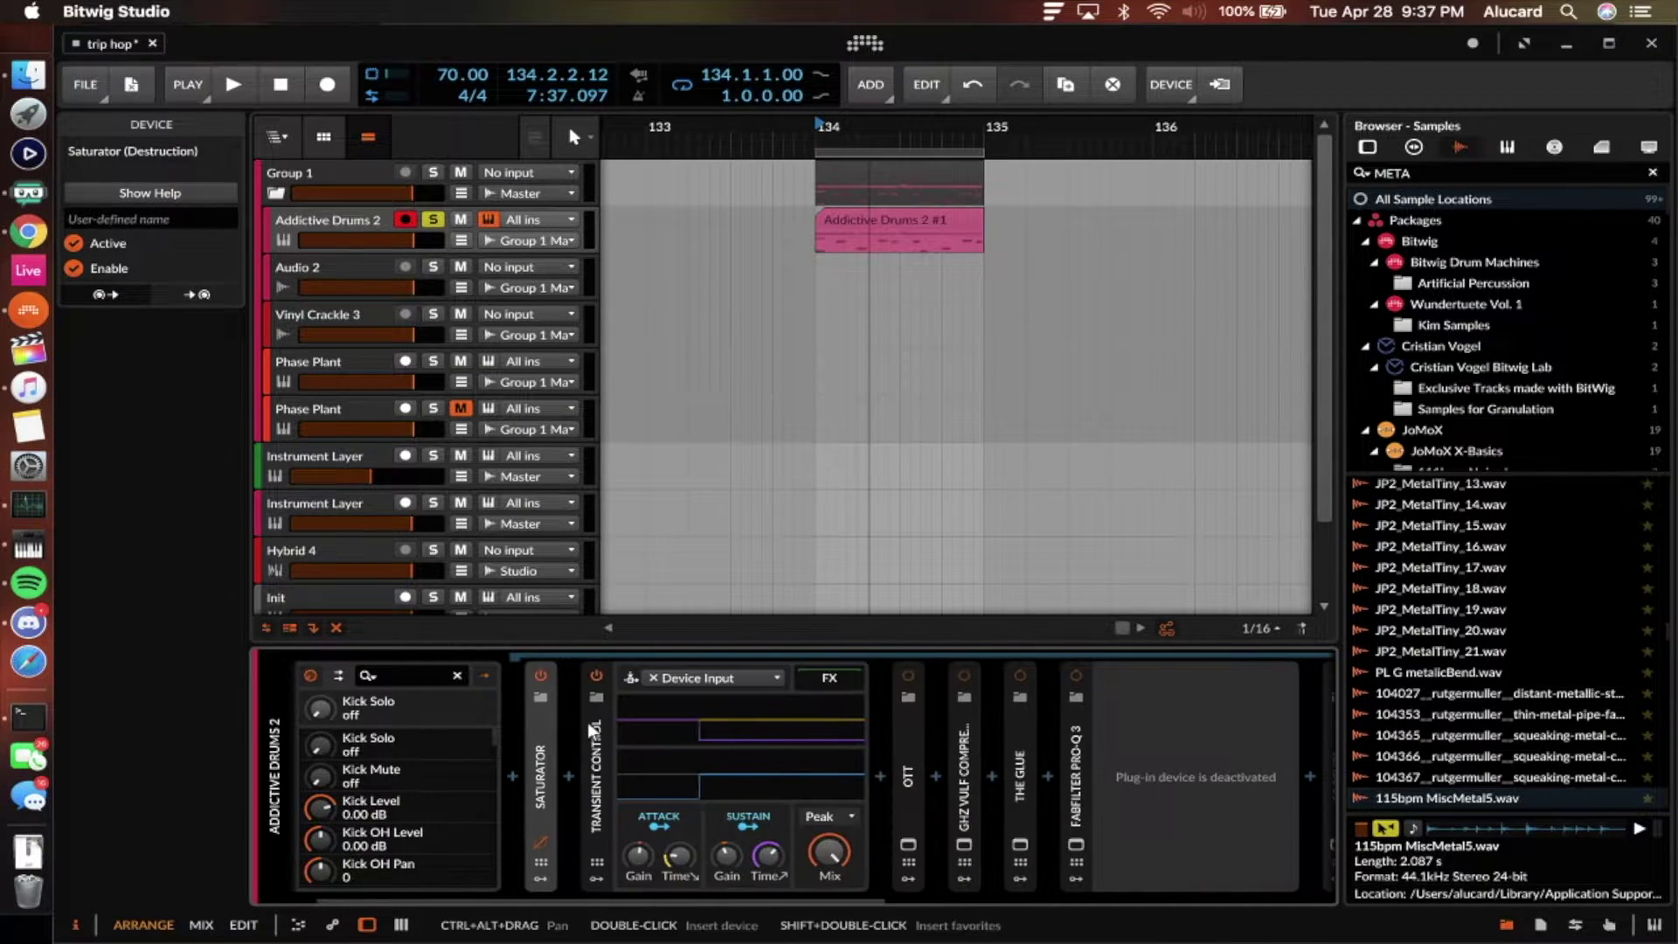
pyautogui.click(599, 721)
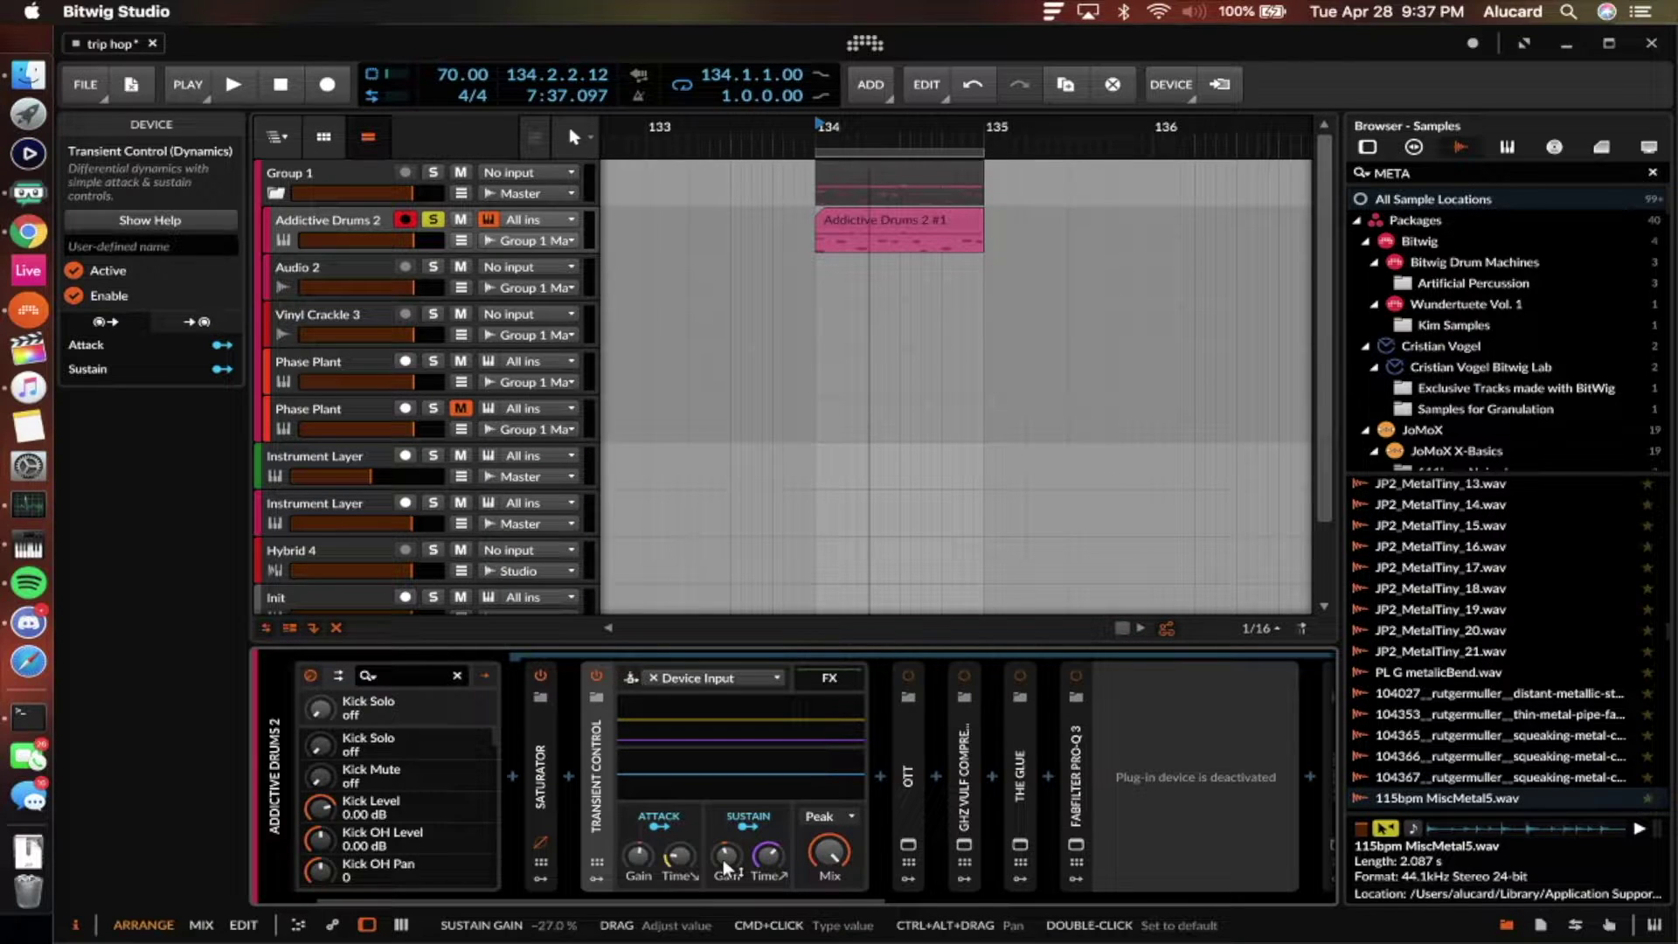
# - Play the loop and compare it with Transient Control bypassed and enabled
pyautogui.press('space')
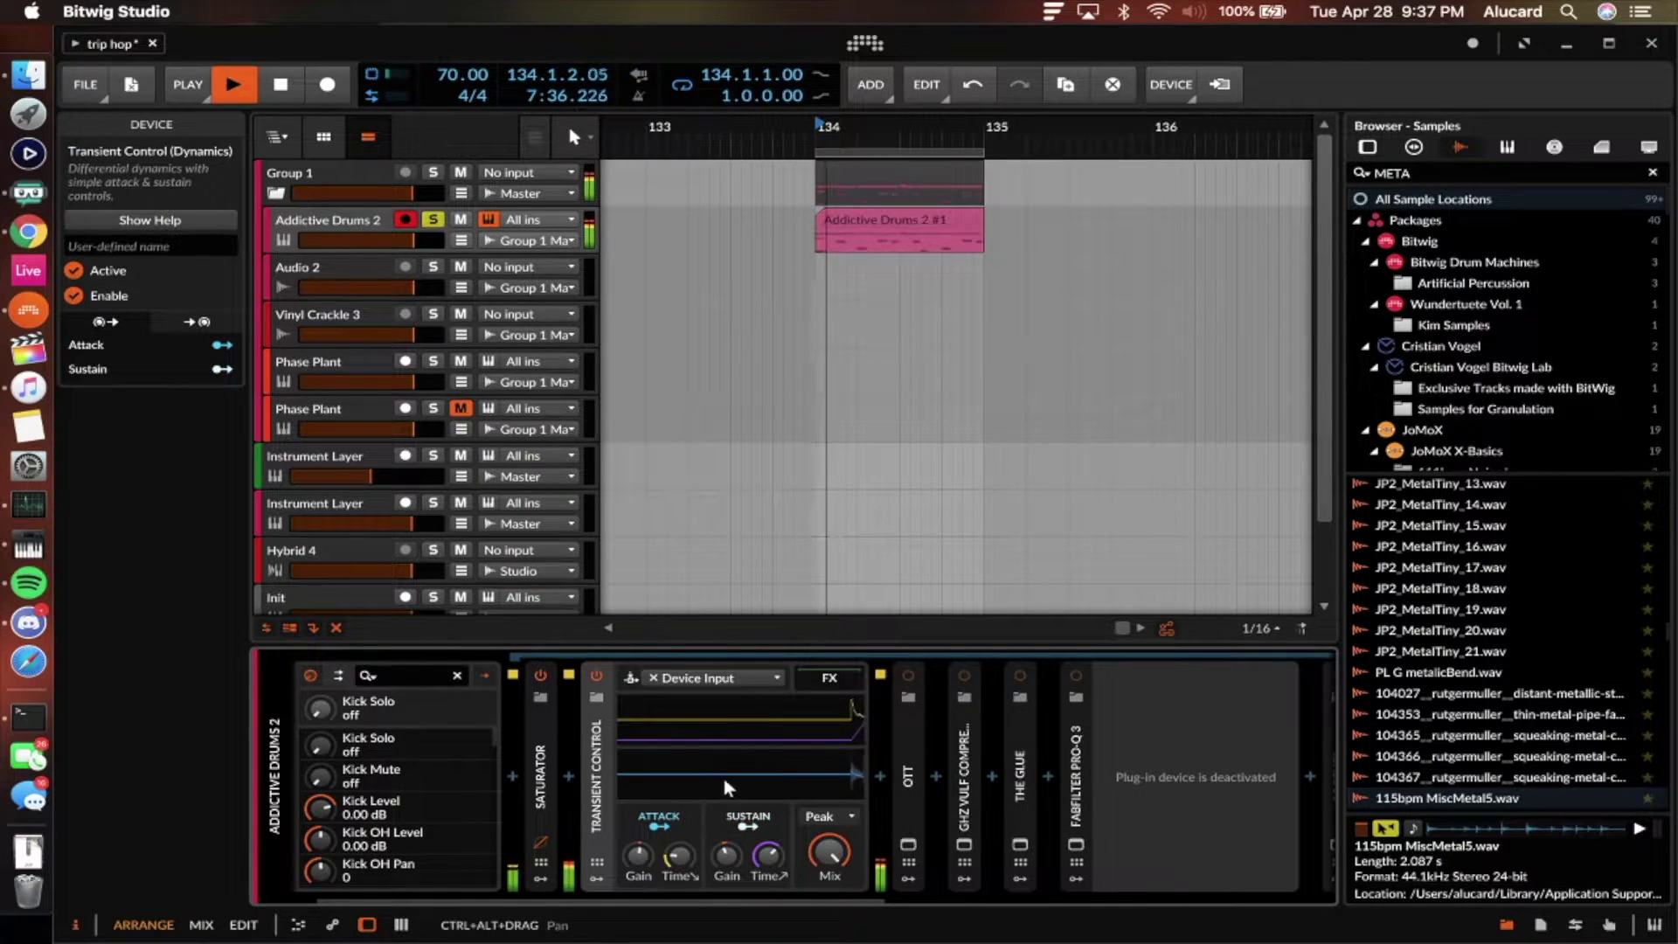
pyautogui.click(595, 674)
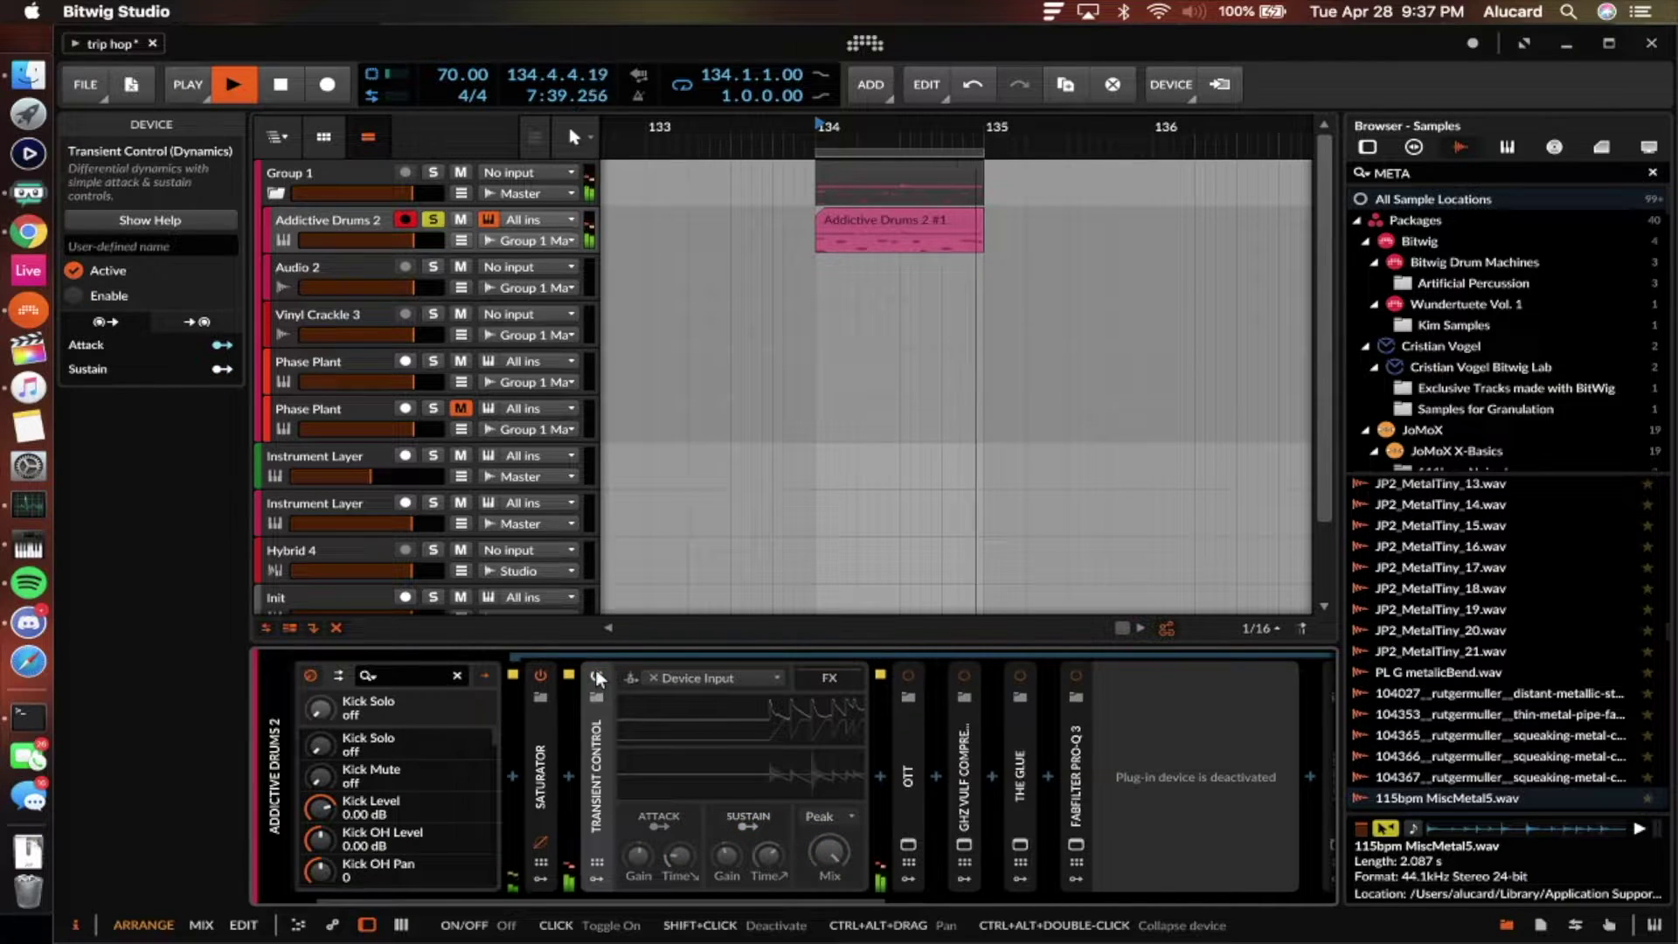
pyautogui.click(595, 670)
pyautogui.press('space')
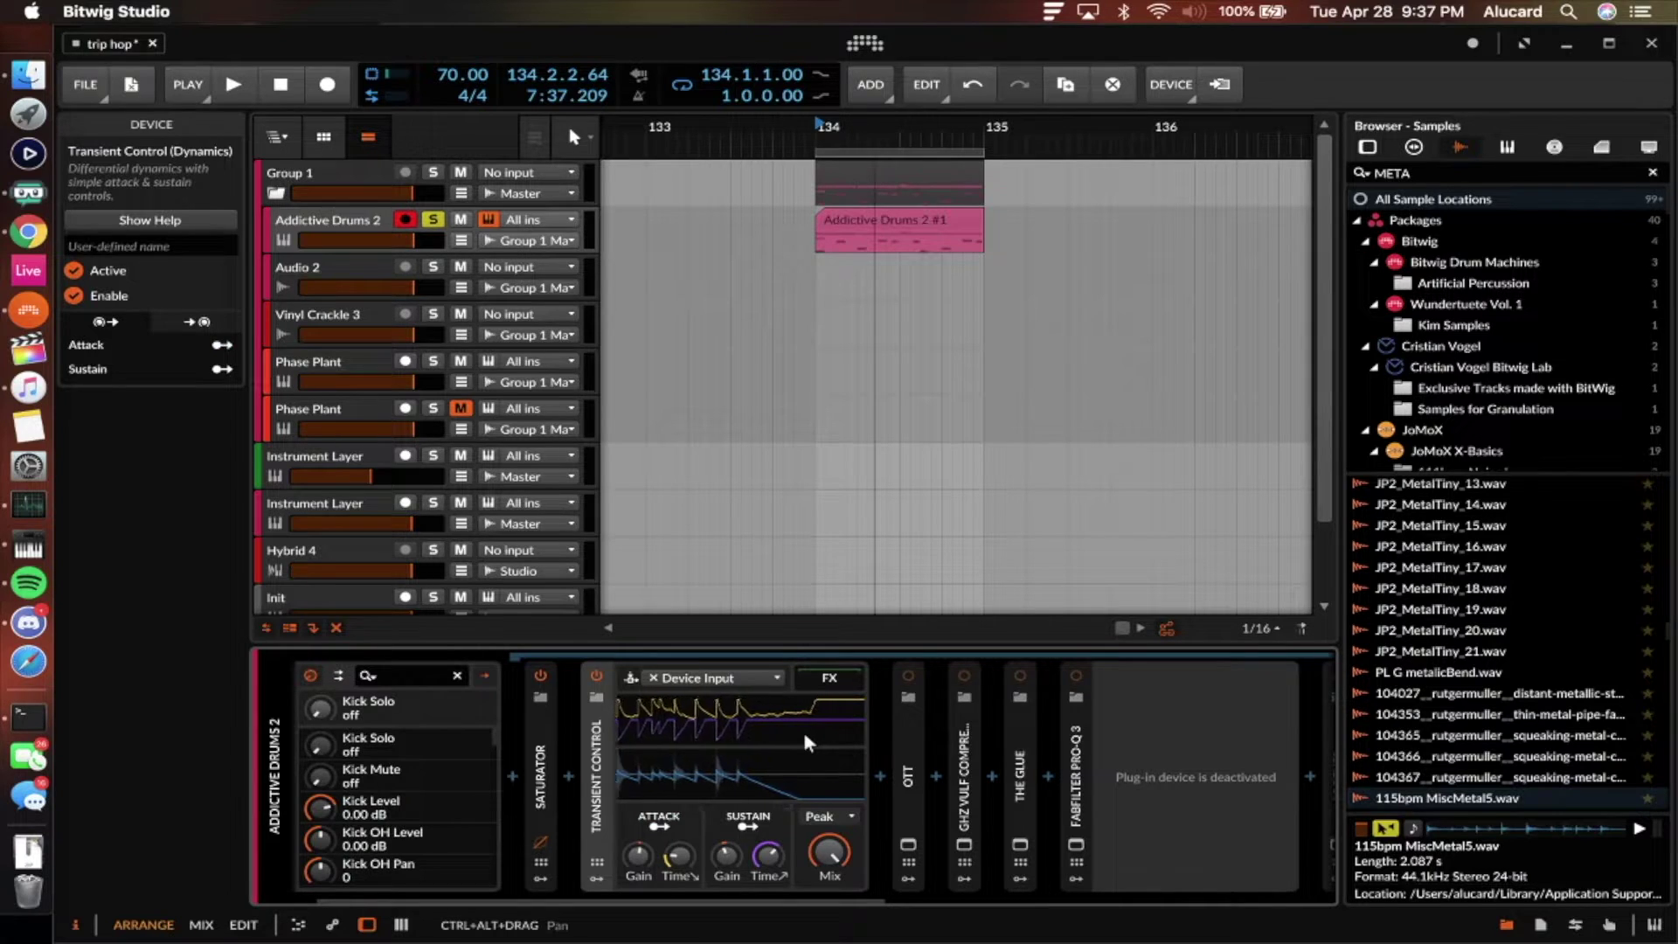
# - Activate OTT, check its depth and time settings, and close its plug-in window
pyautogui.click(908, 674)
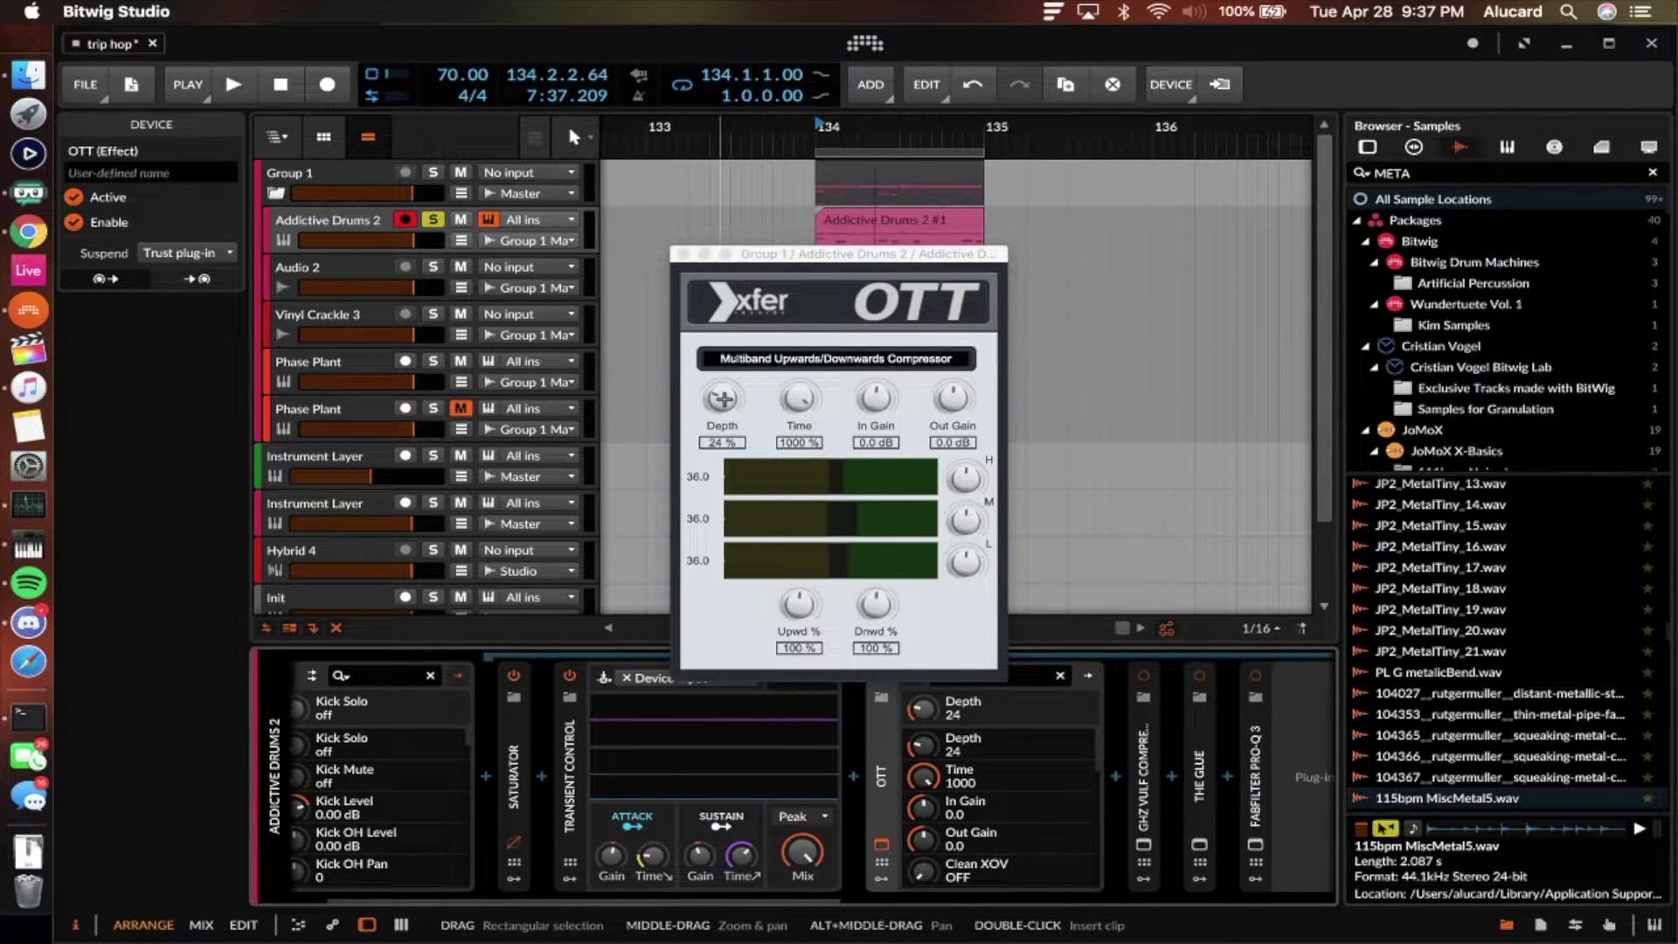
pyautogui.click(683, 253)
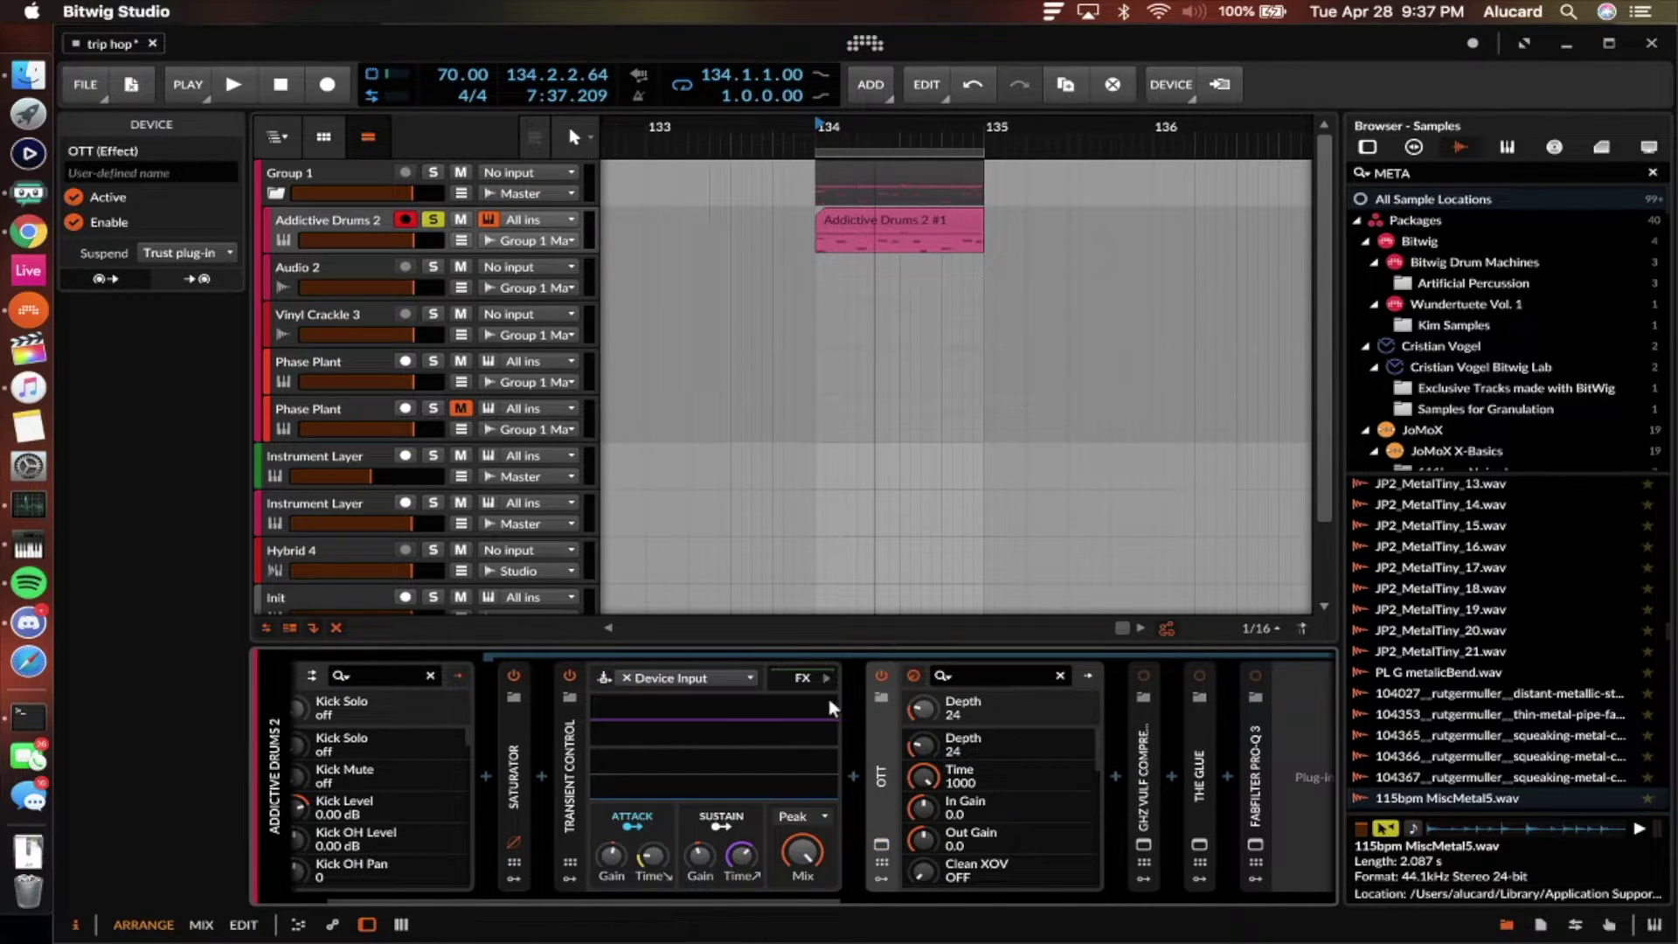
# - Collapse OTT, activate Ghz Vulf Compressor 3 and open its plug-in window
pyautogui.click(894, 697)
pyautogui.click(894, 698)
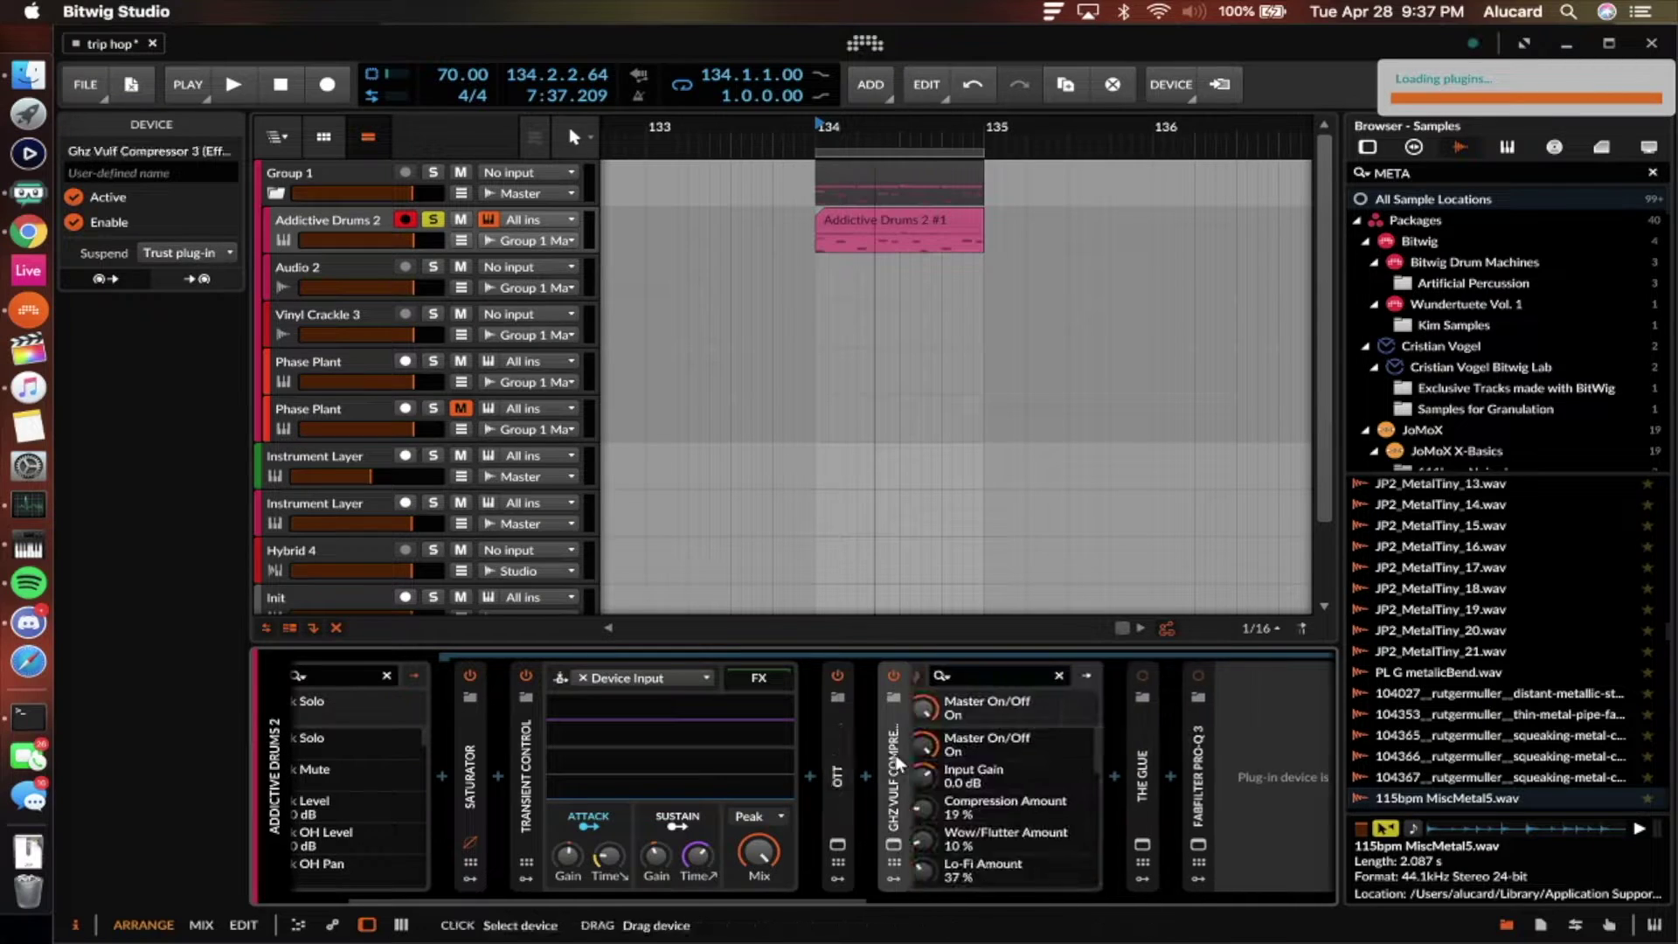
pyautogui.click(895, 846)
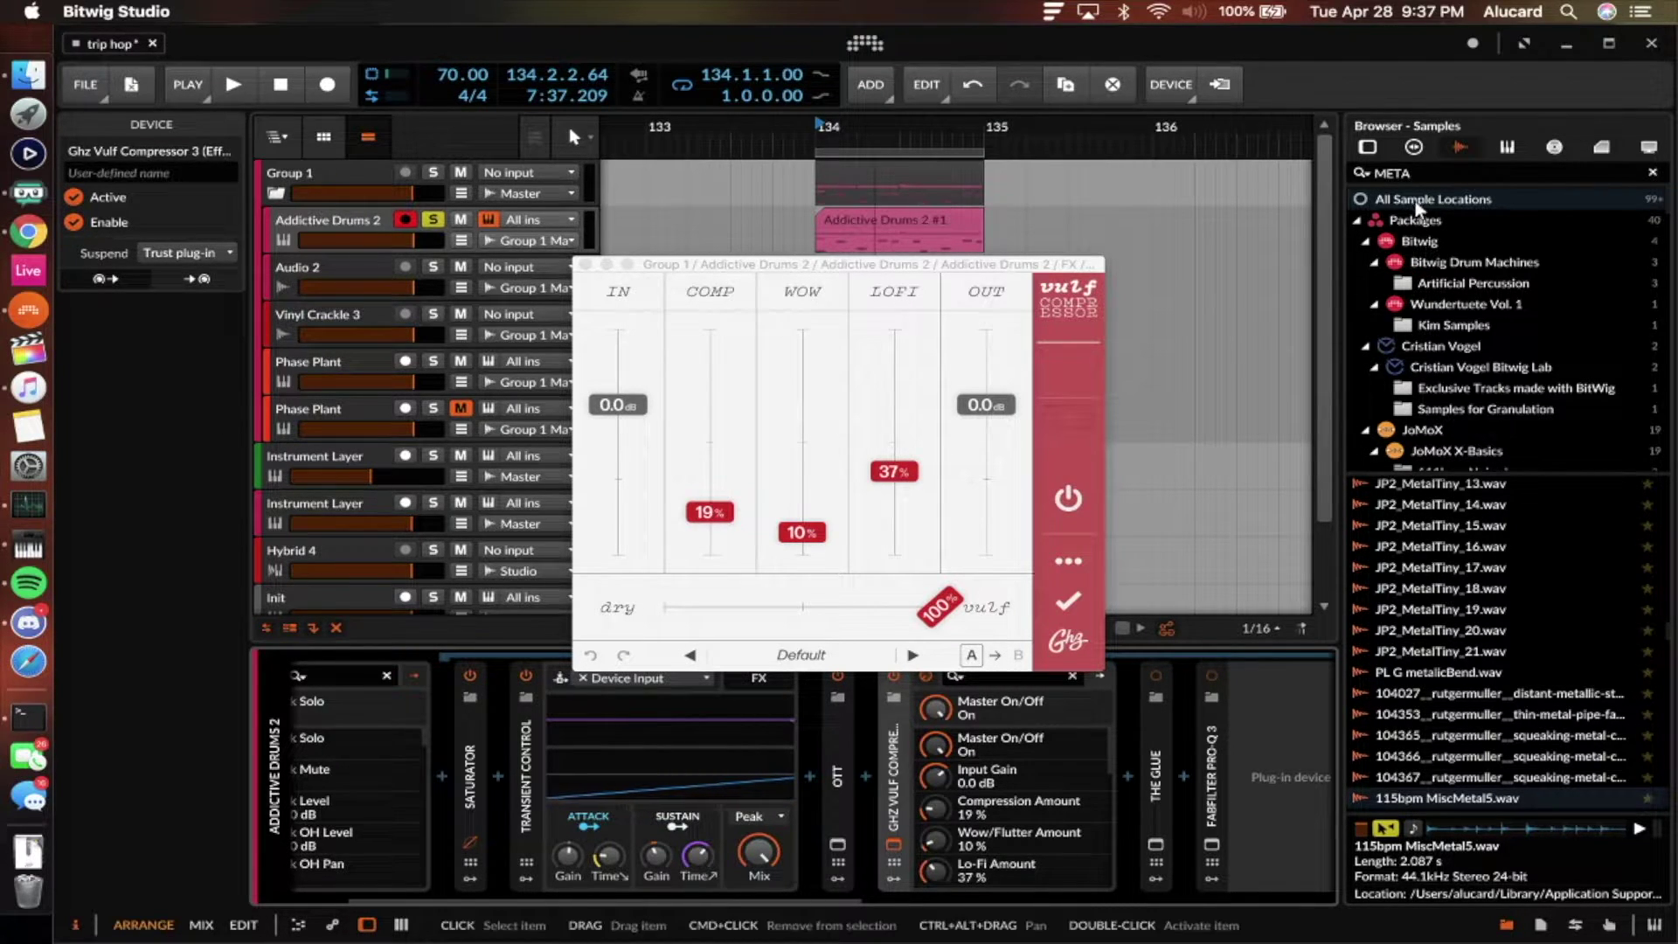
# - Clear the META search from the sample browser
pyautogui.click(1420, 172)
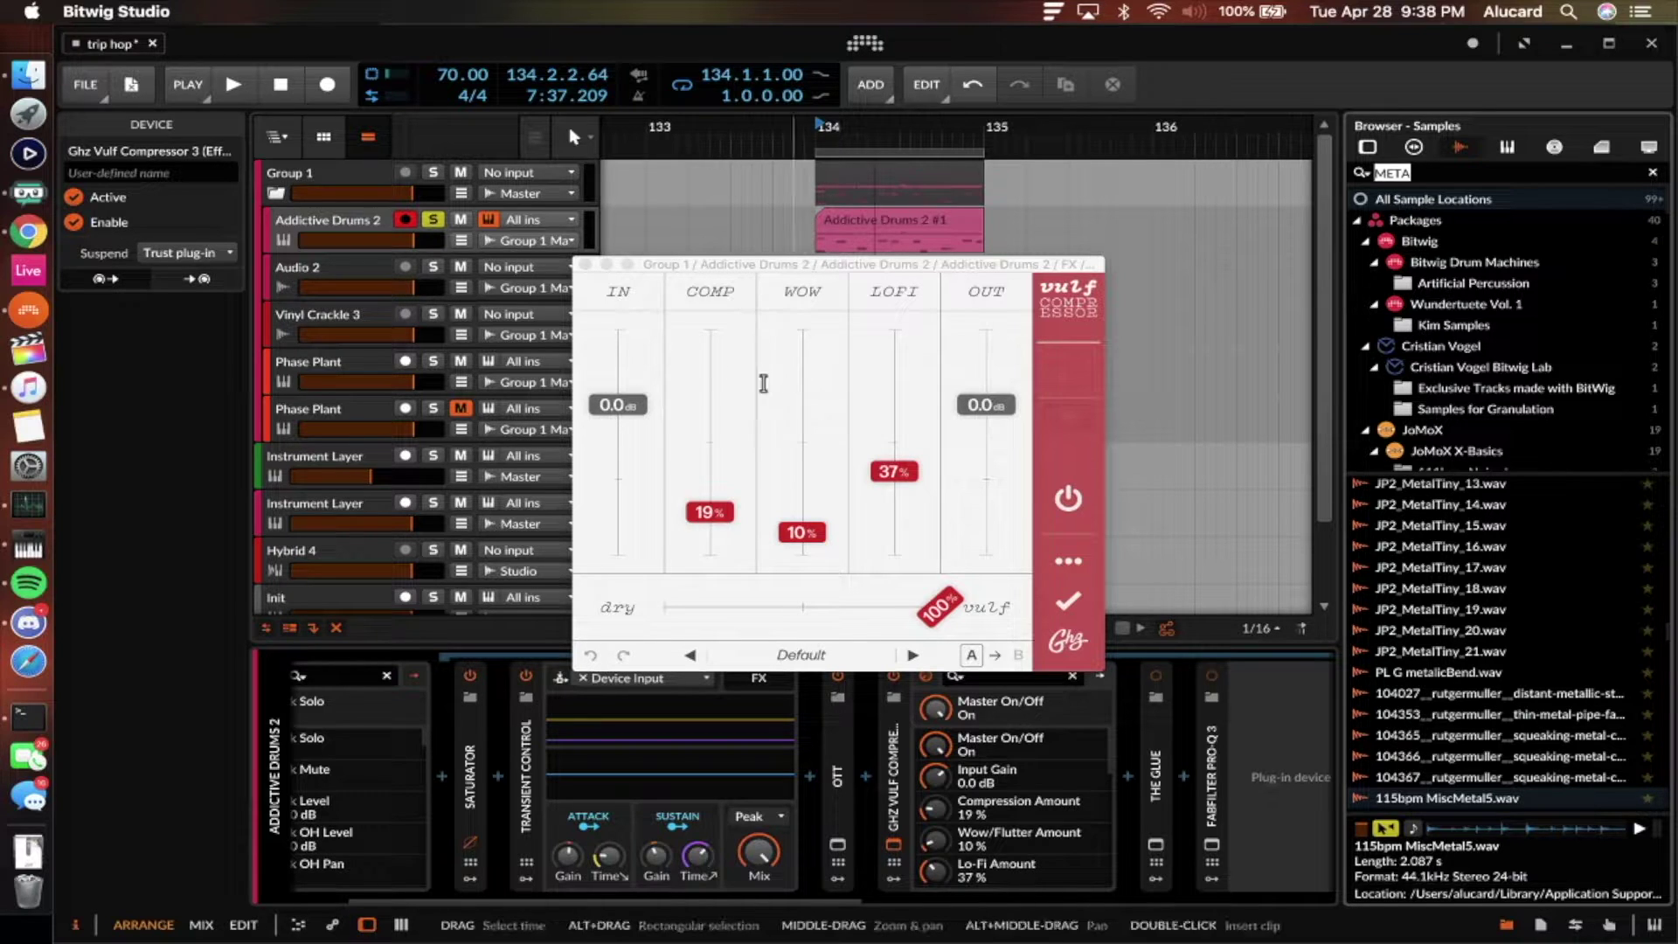
pyautogui.press('Escape')
pyautogui.click(654, 332)
# - Play the loop with Ghz Vulf Compressor 3 alternately bypassed and enabled, close its window and leave it enabled
pyautogui.press('space')
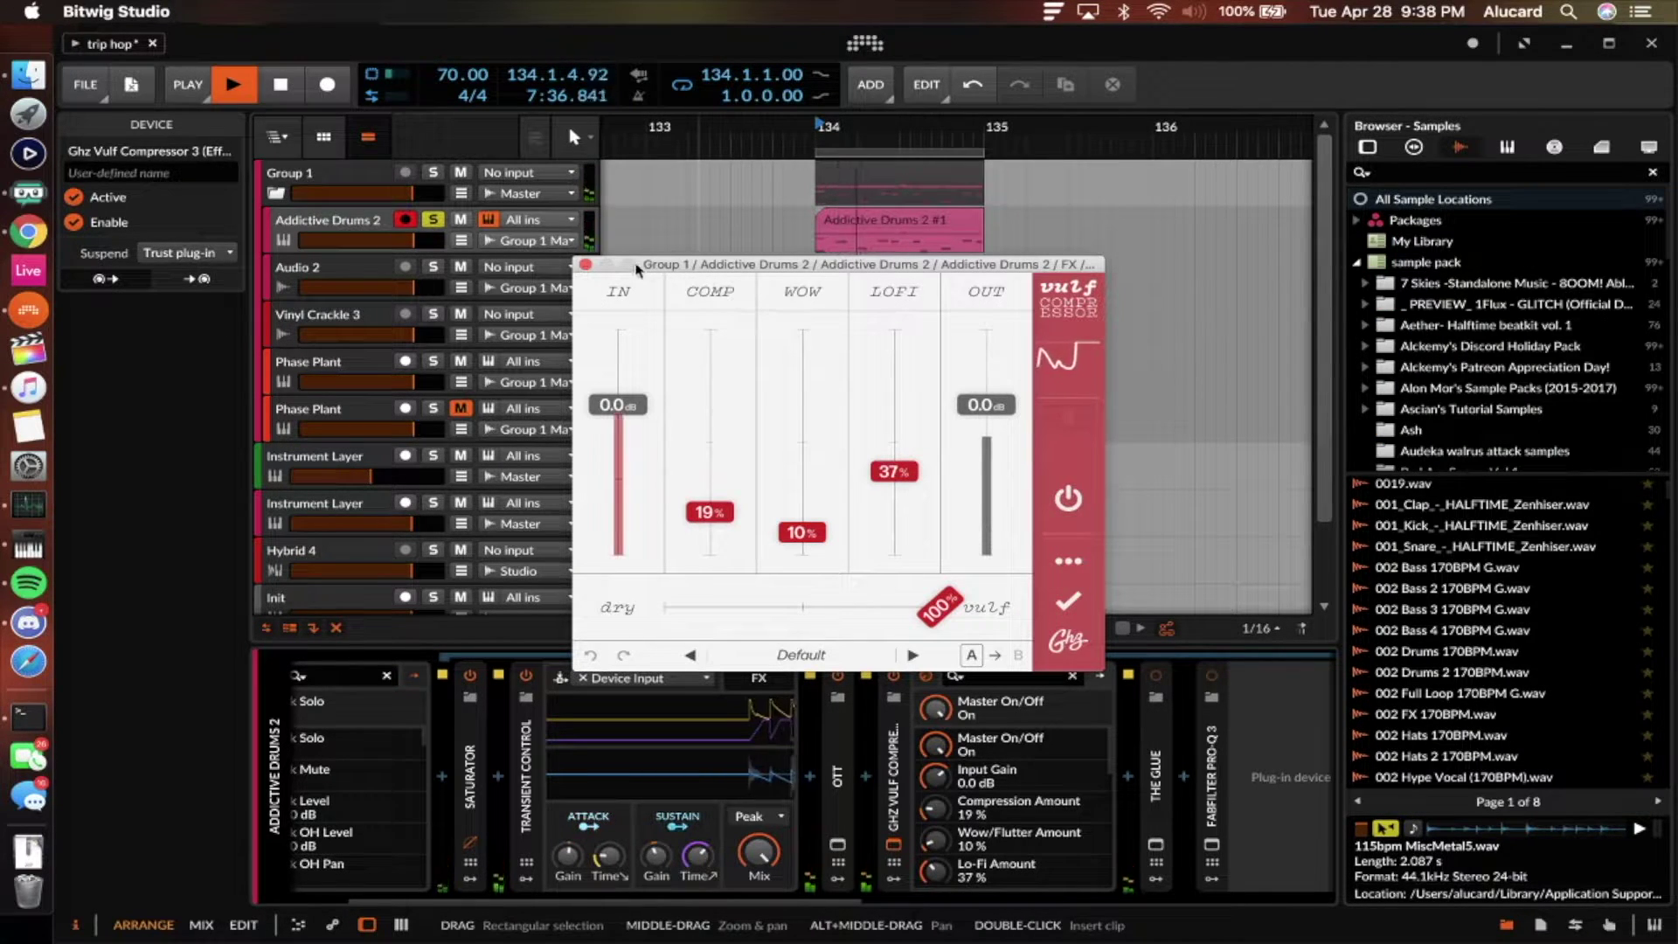
pyautogui.click(893, 677)
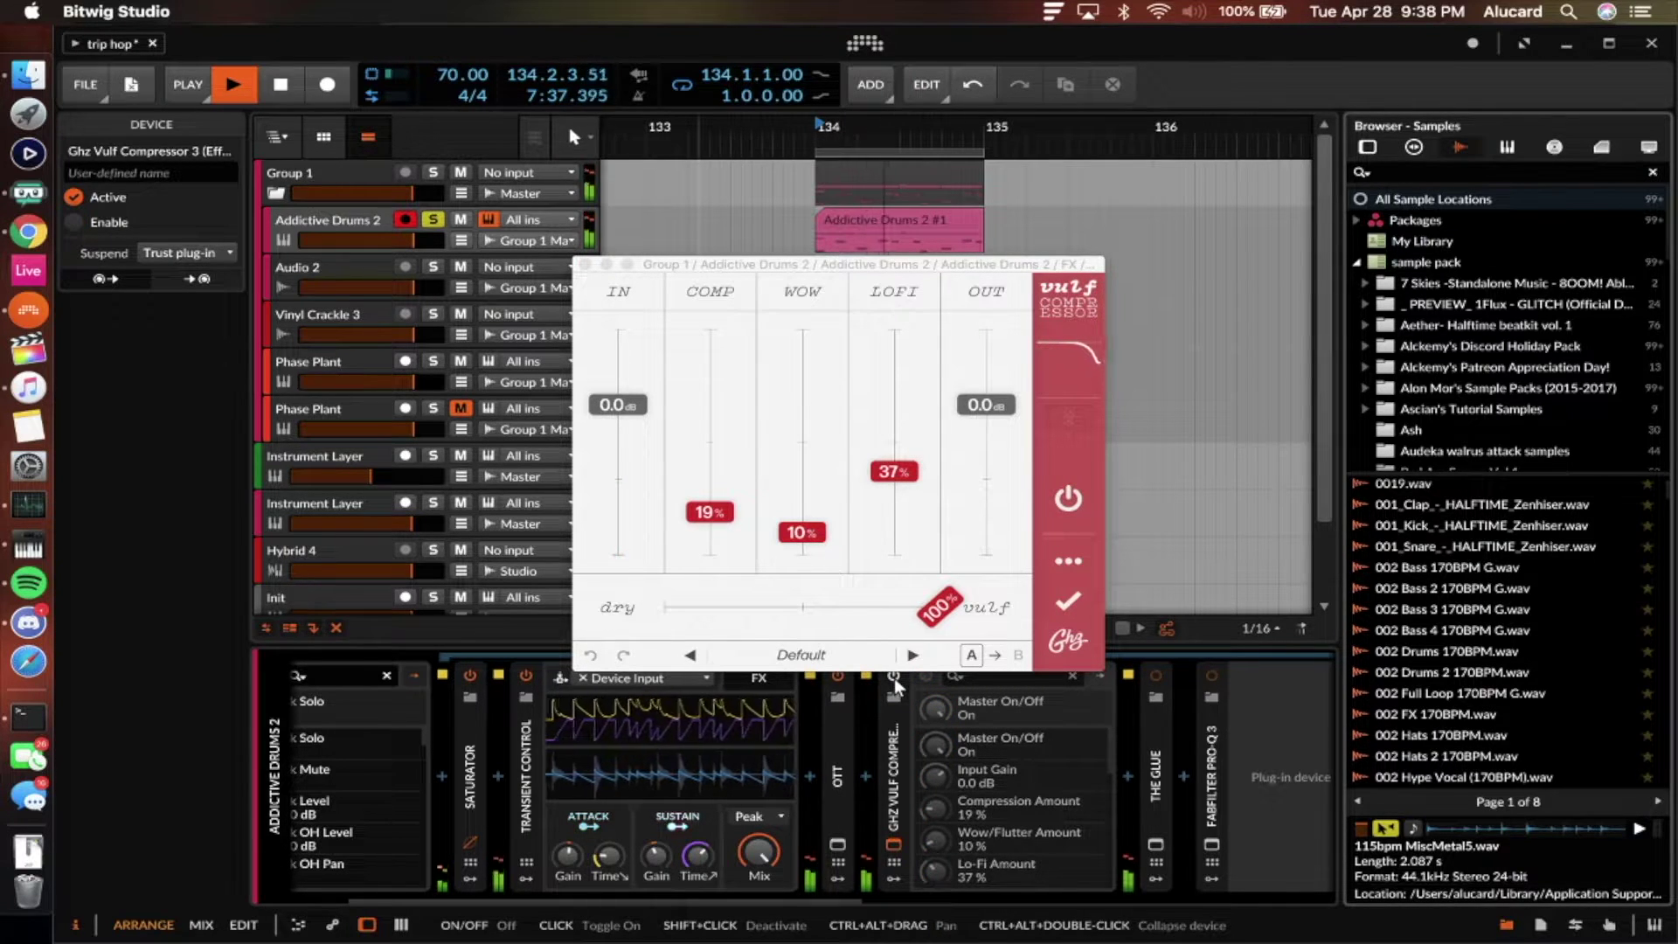
pyautogui.click(893, 677)
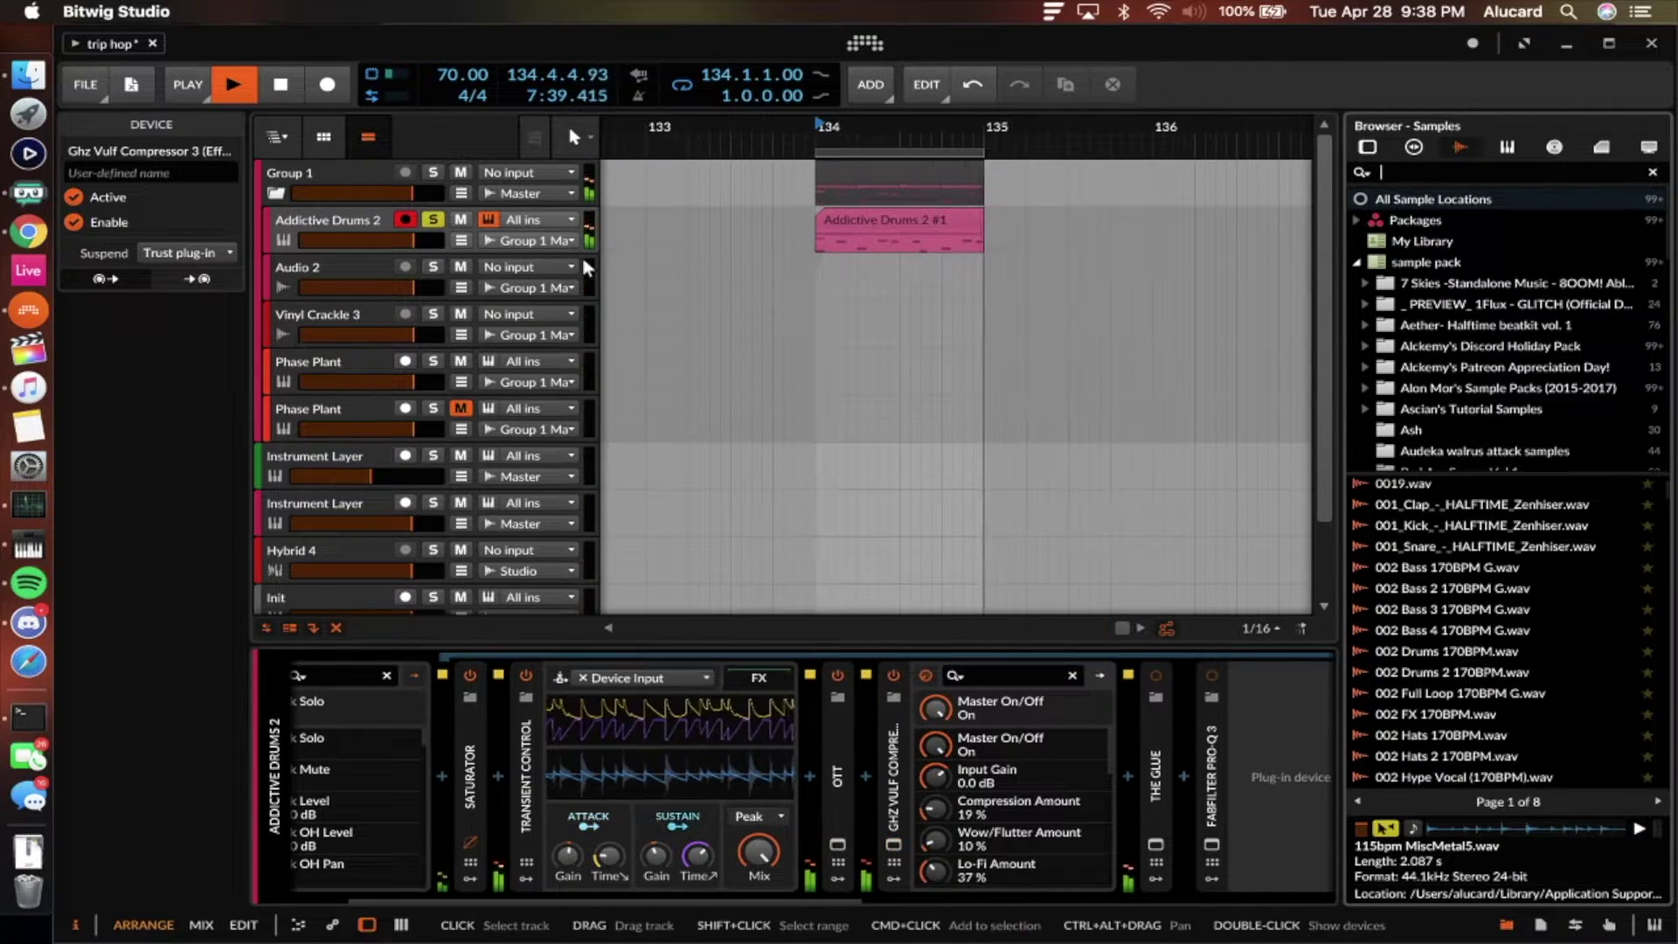
pyautogui.hscroll(6, 636, 667)
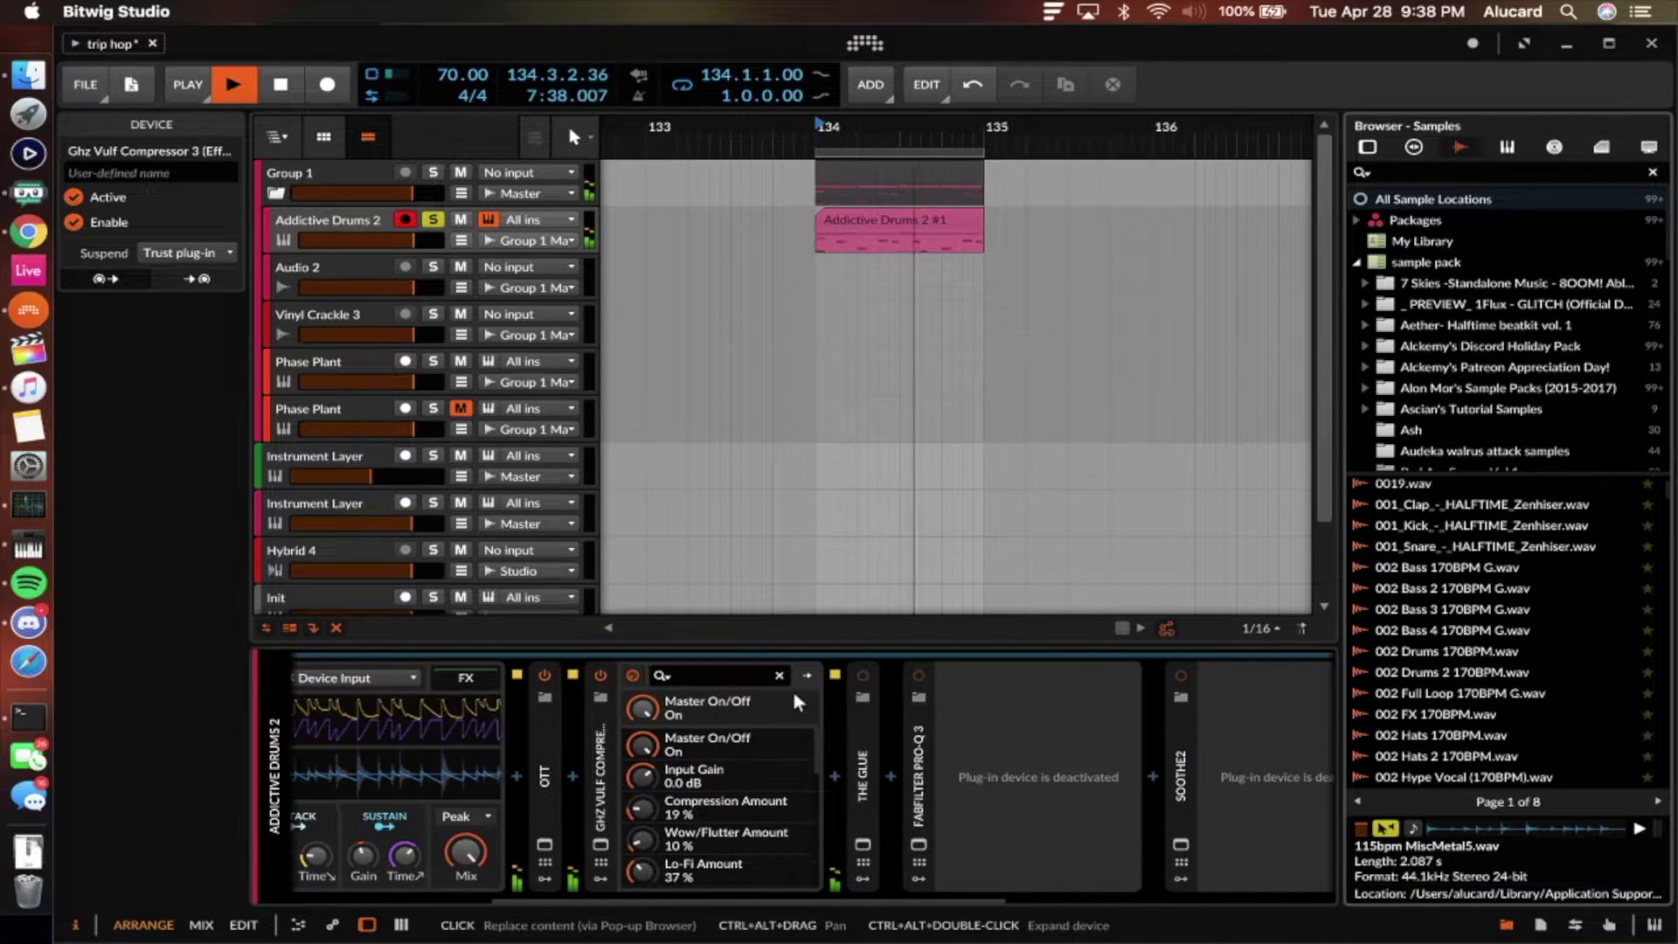
pyautogui.click(598, 675)
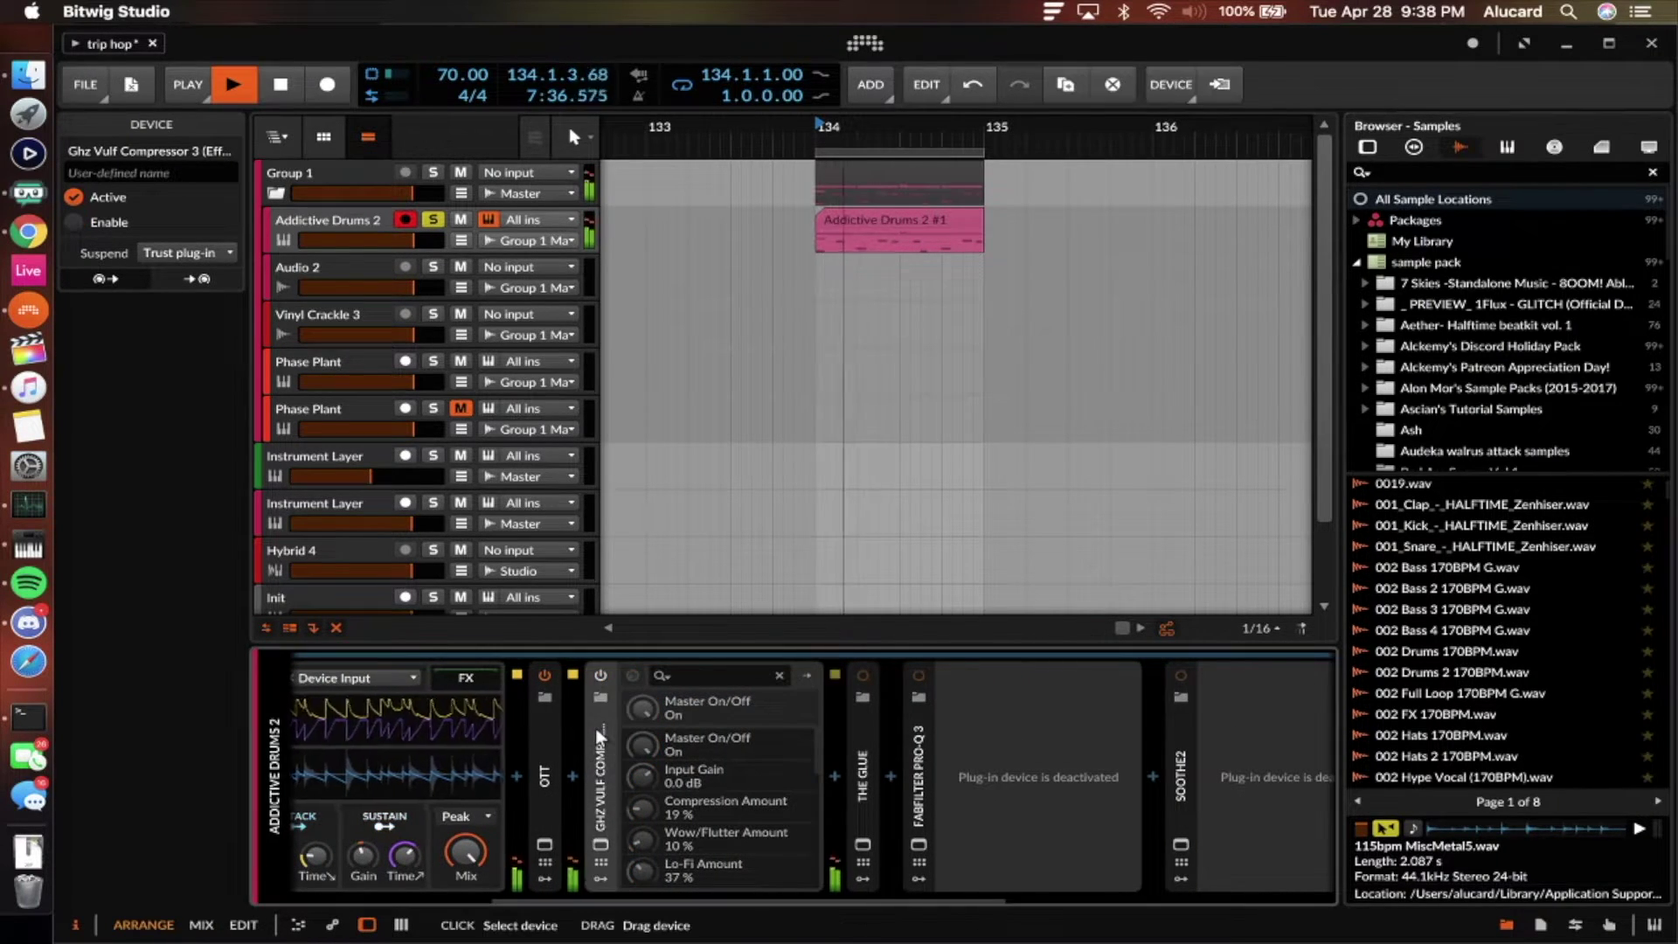
pyautogui.press('space')
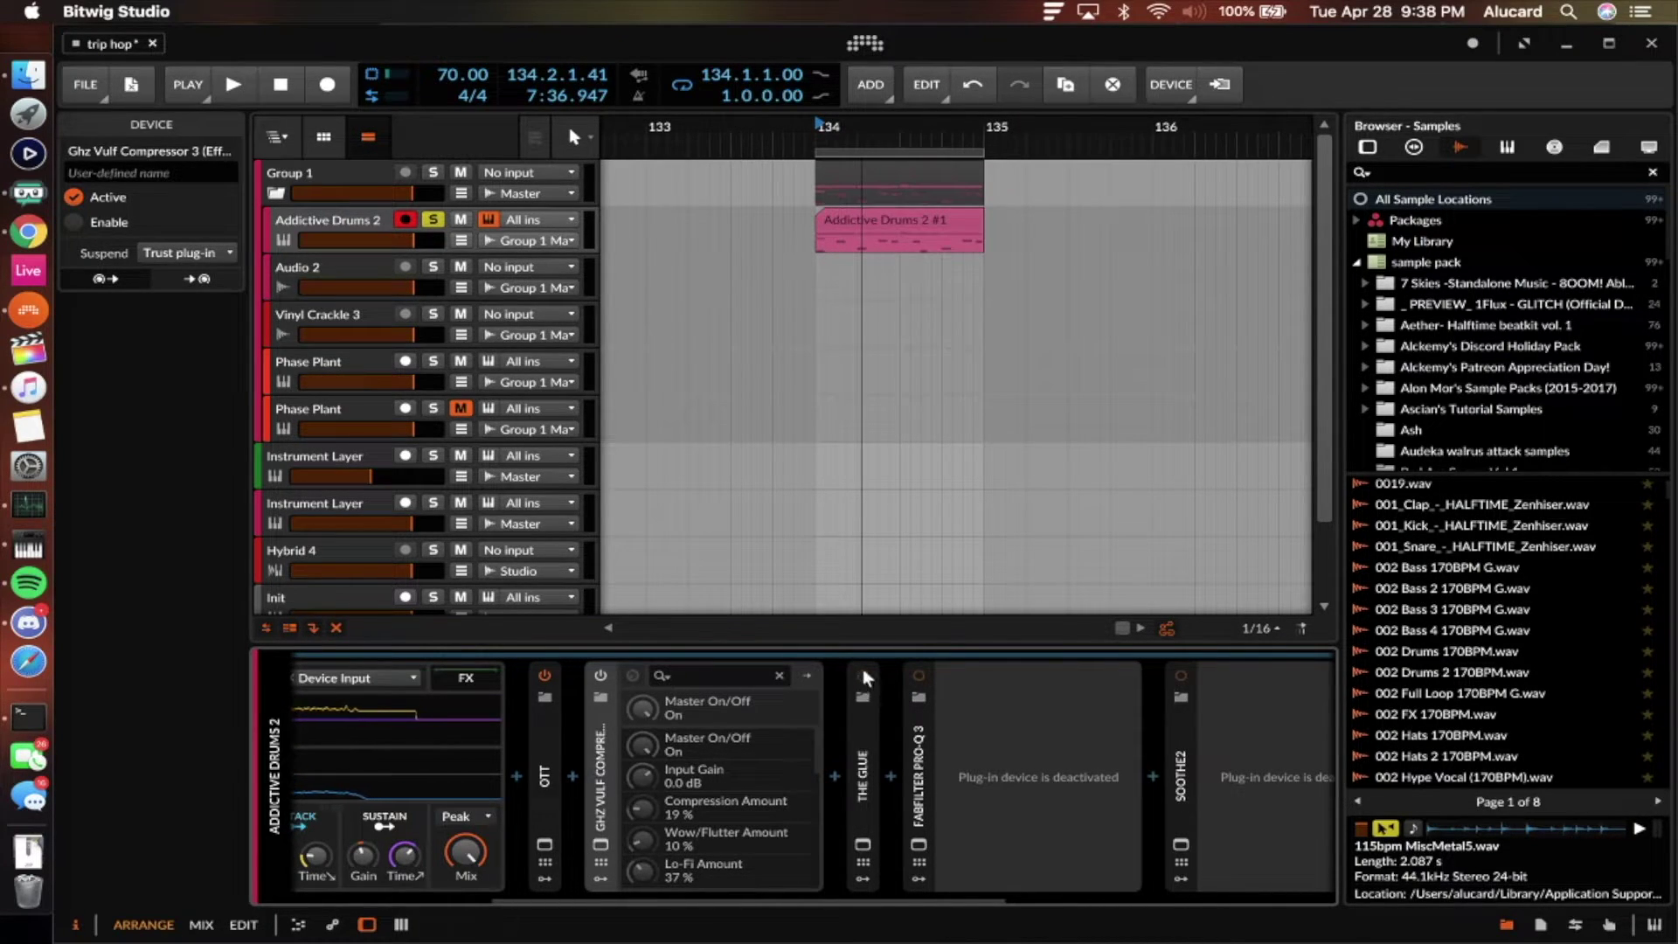
pyautogui.click(602, 676)
# - Activate The Glue compressor and open its plug-in window to examine the threshold and makeup settings
pyautogui.click(863, 675)
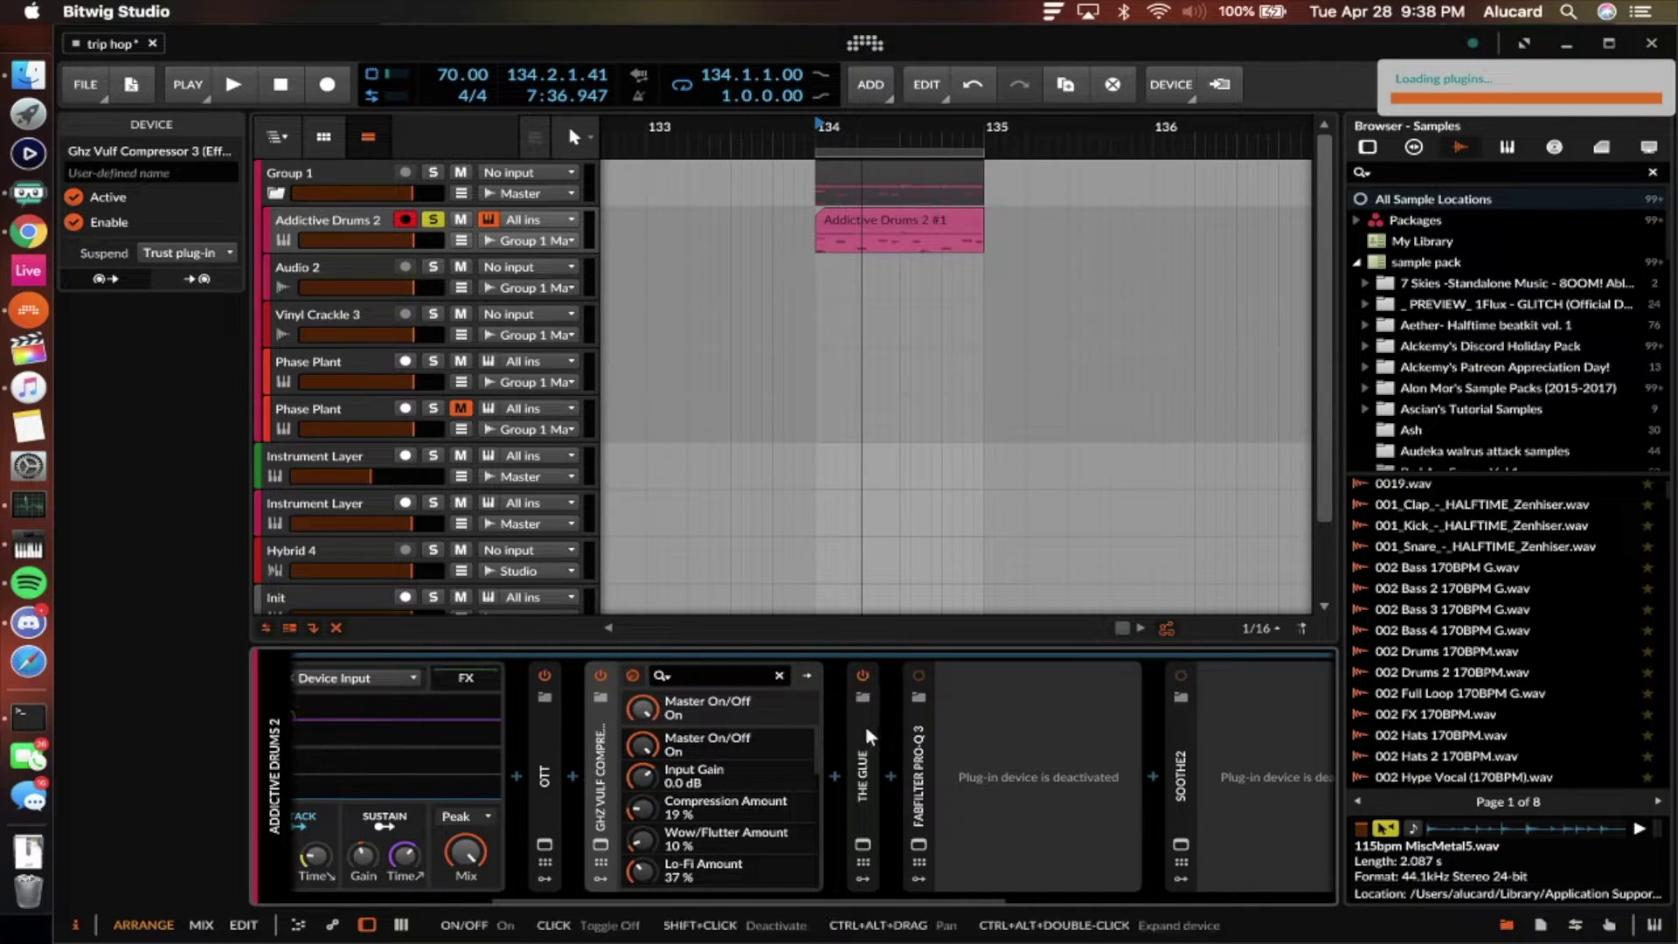
pyautogui.click(861, 844)
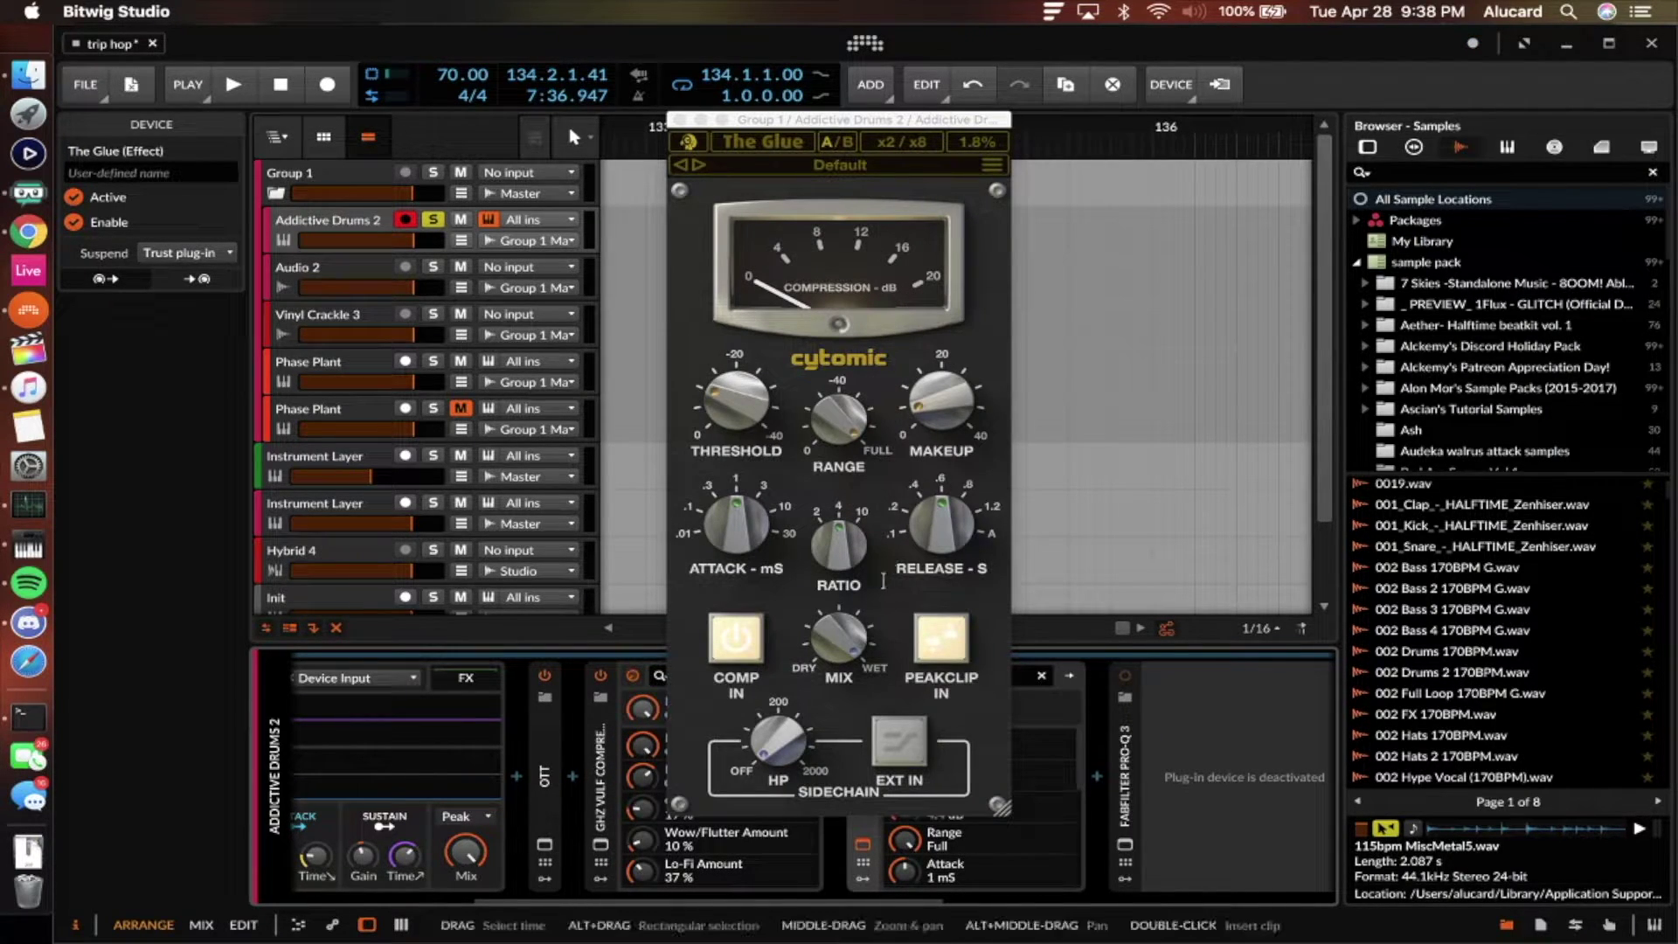
pyautogui.moveTo(975, 402)
pyautogui.moveTo(781, 411)
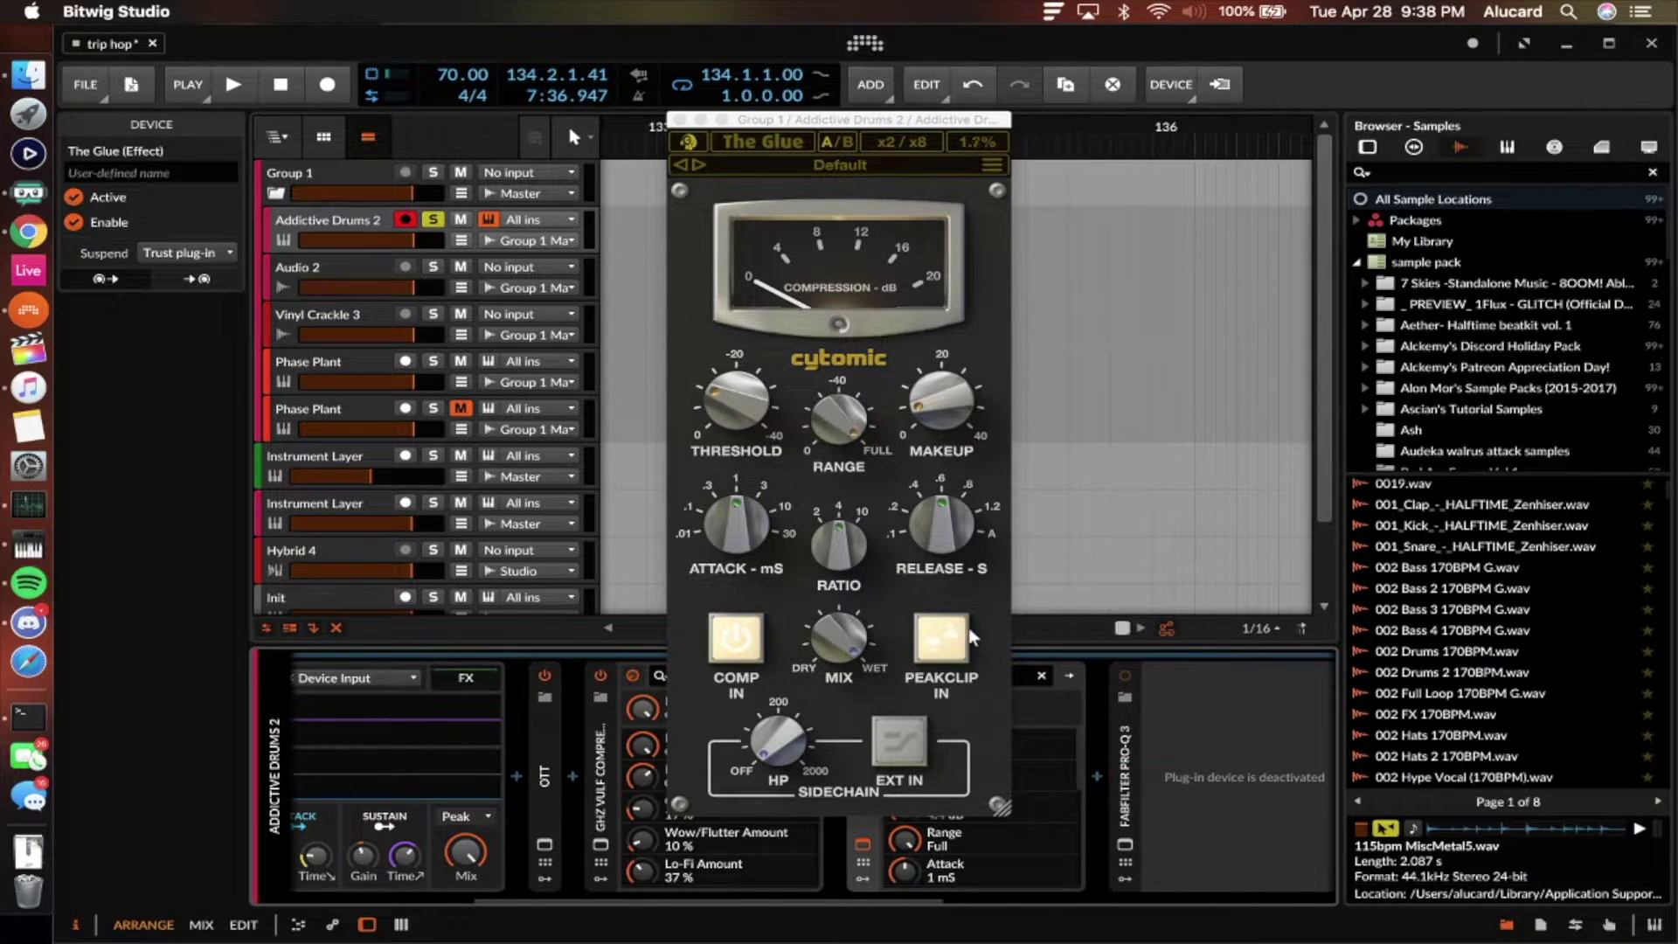
# - Play the drum loop through The Glue compressor, stop playback and close the compressor's window
pyautogui.moveTo(755, 440)
pyautogui.press('space')
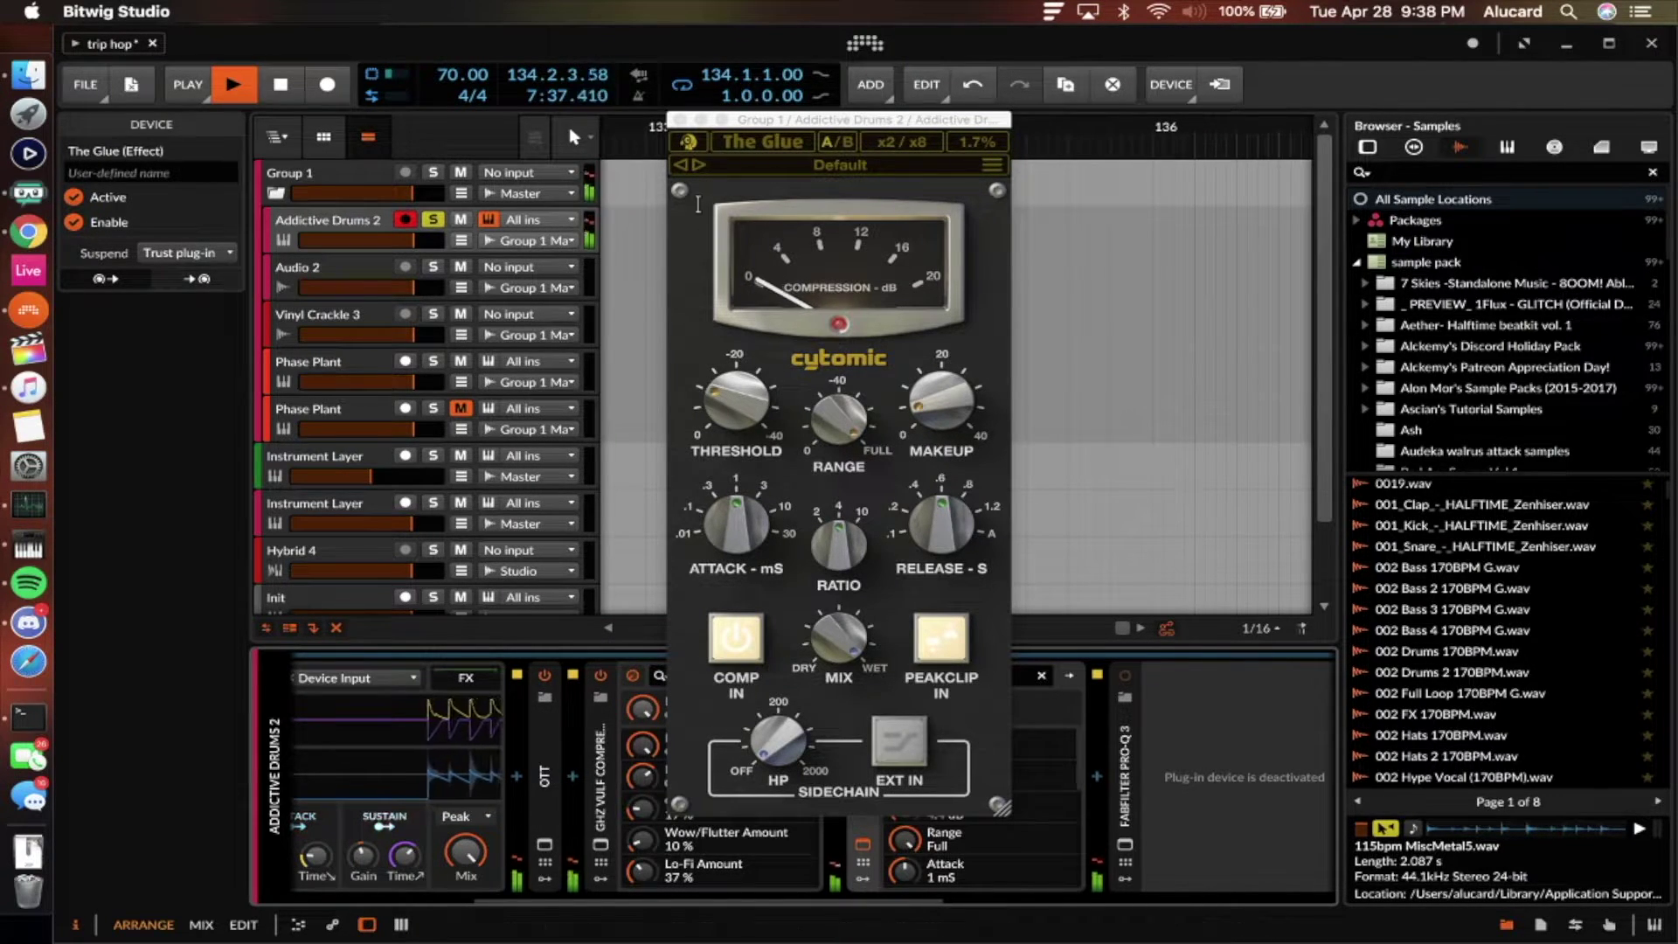
pyautogui.press('space')
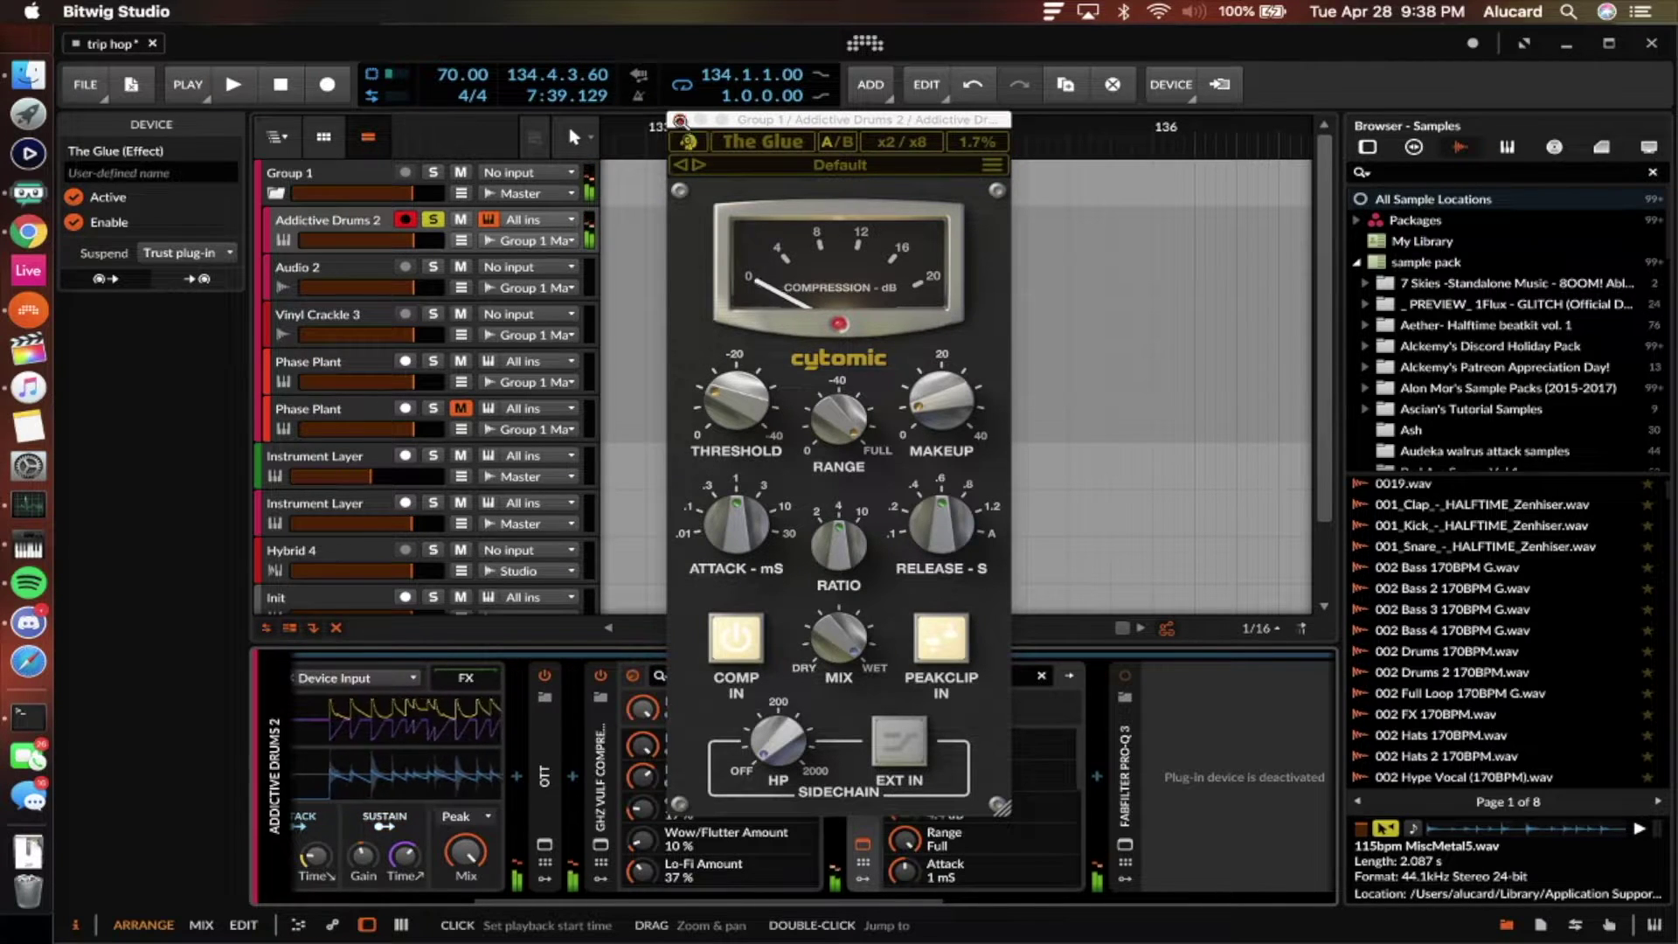
pyautogui.click(680, 119)
# - Activate FabFilter Pro-Q 3, open its plug-in window and play the loop through it, closing the window before stopping playback
pyautogui.click(842, 675)
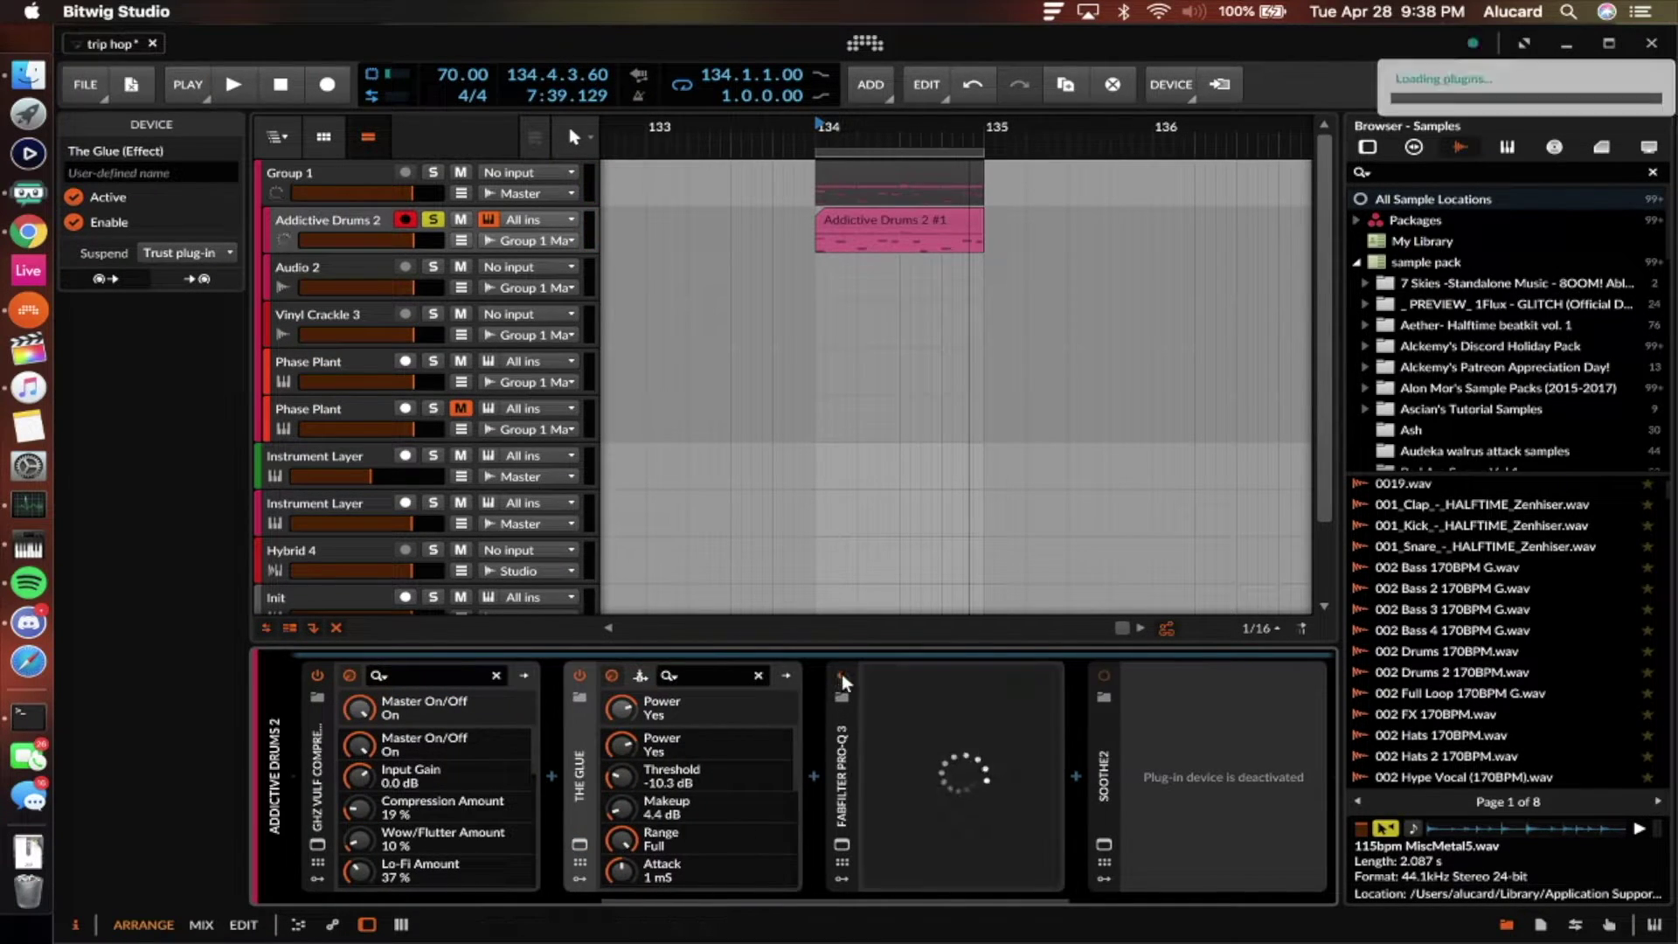
pyautogui.click(842, 845)
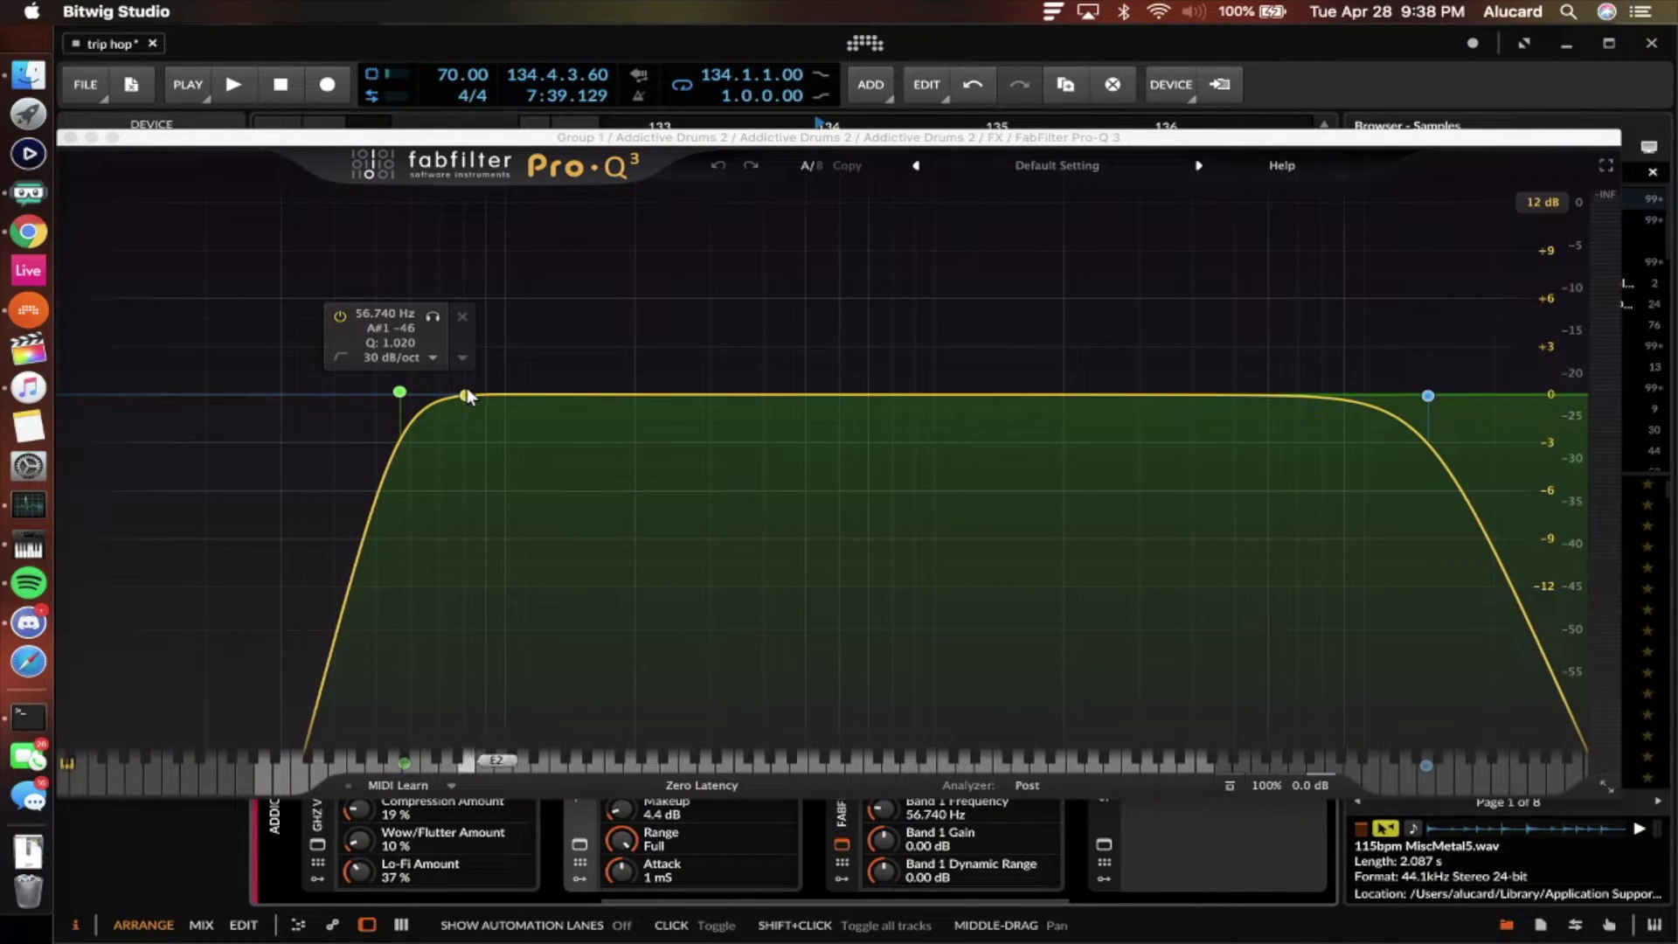
pyautogui.press('space')
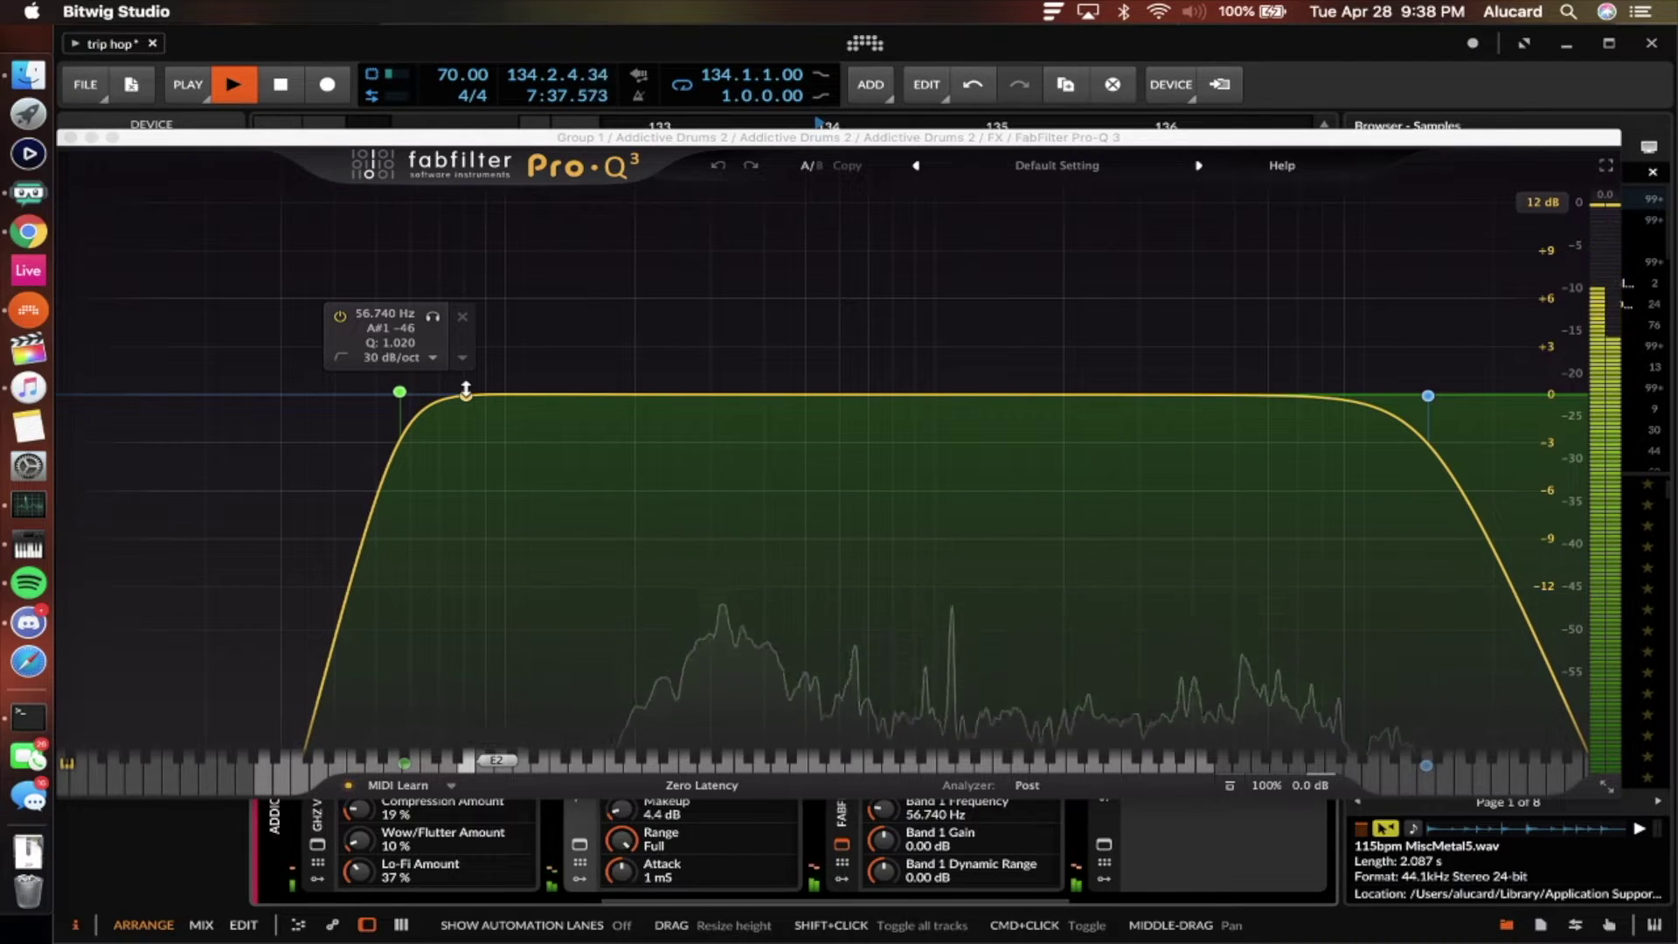
pyautogui.press('super+w')
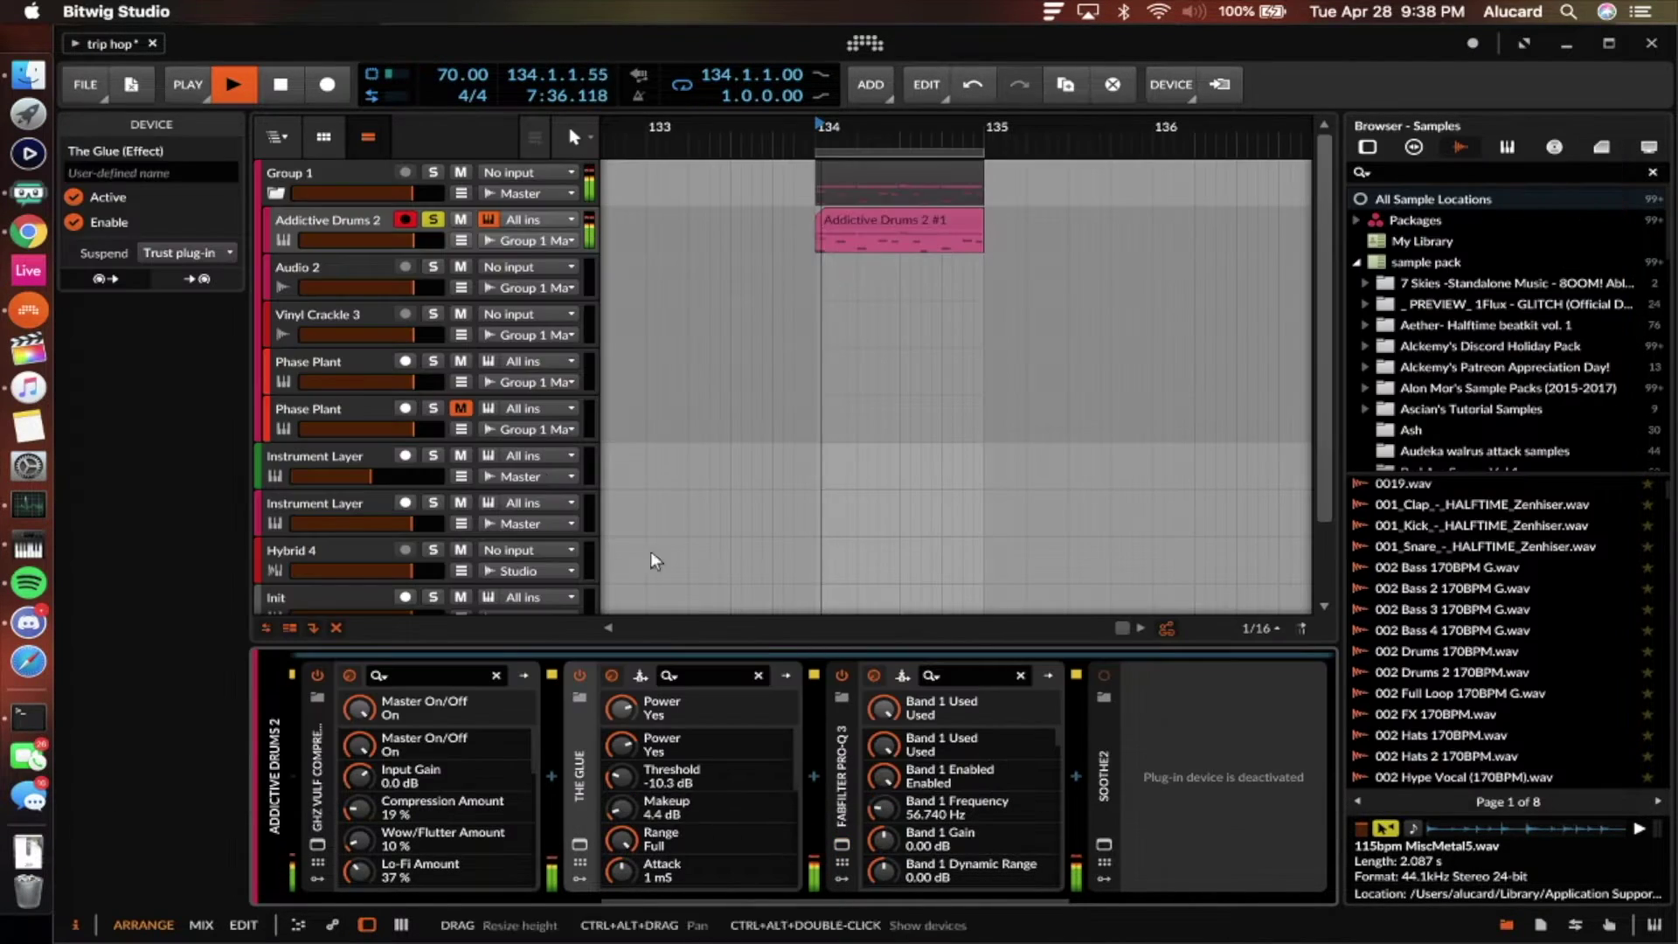
pyautogui.press('space')
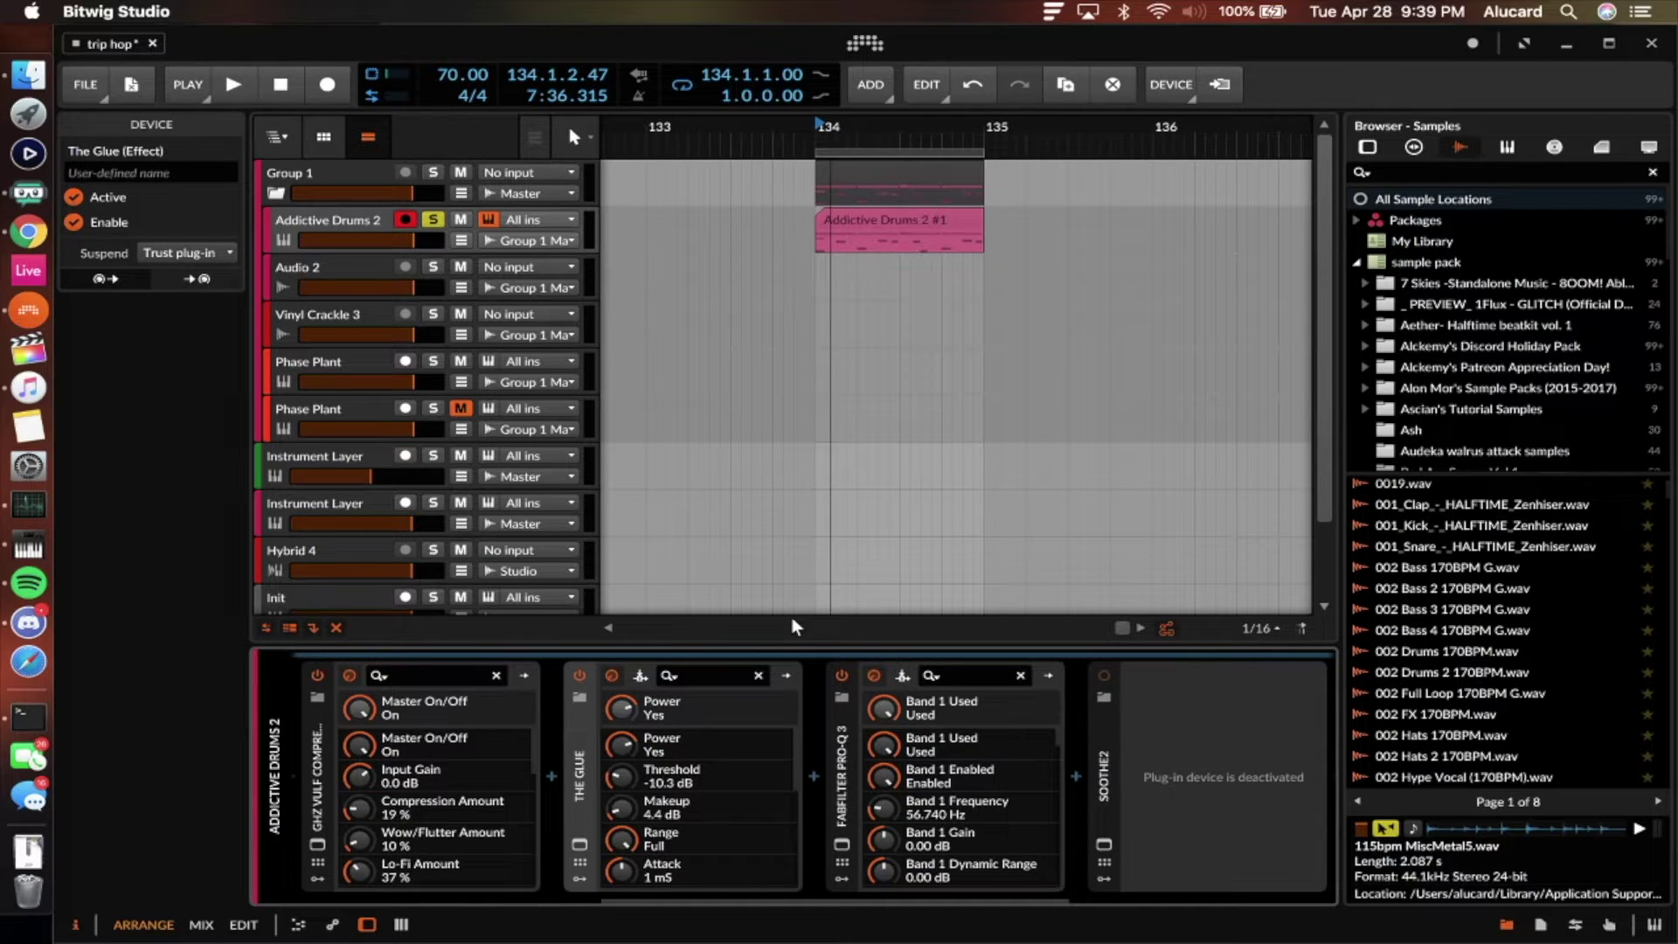
# - Reopen the FabFilter Pro-Q 3 window to examine the high-cut and low-cut bands, and close it
pyautogui.click(843, 844)
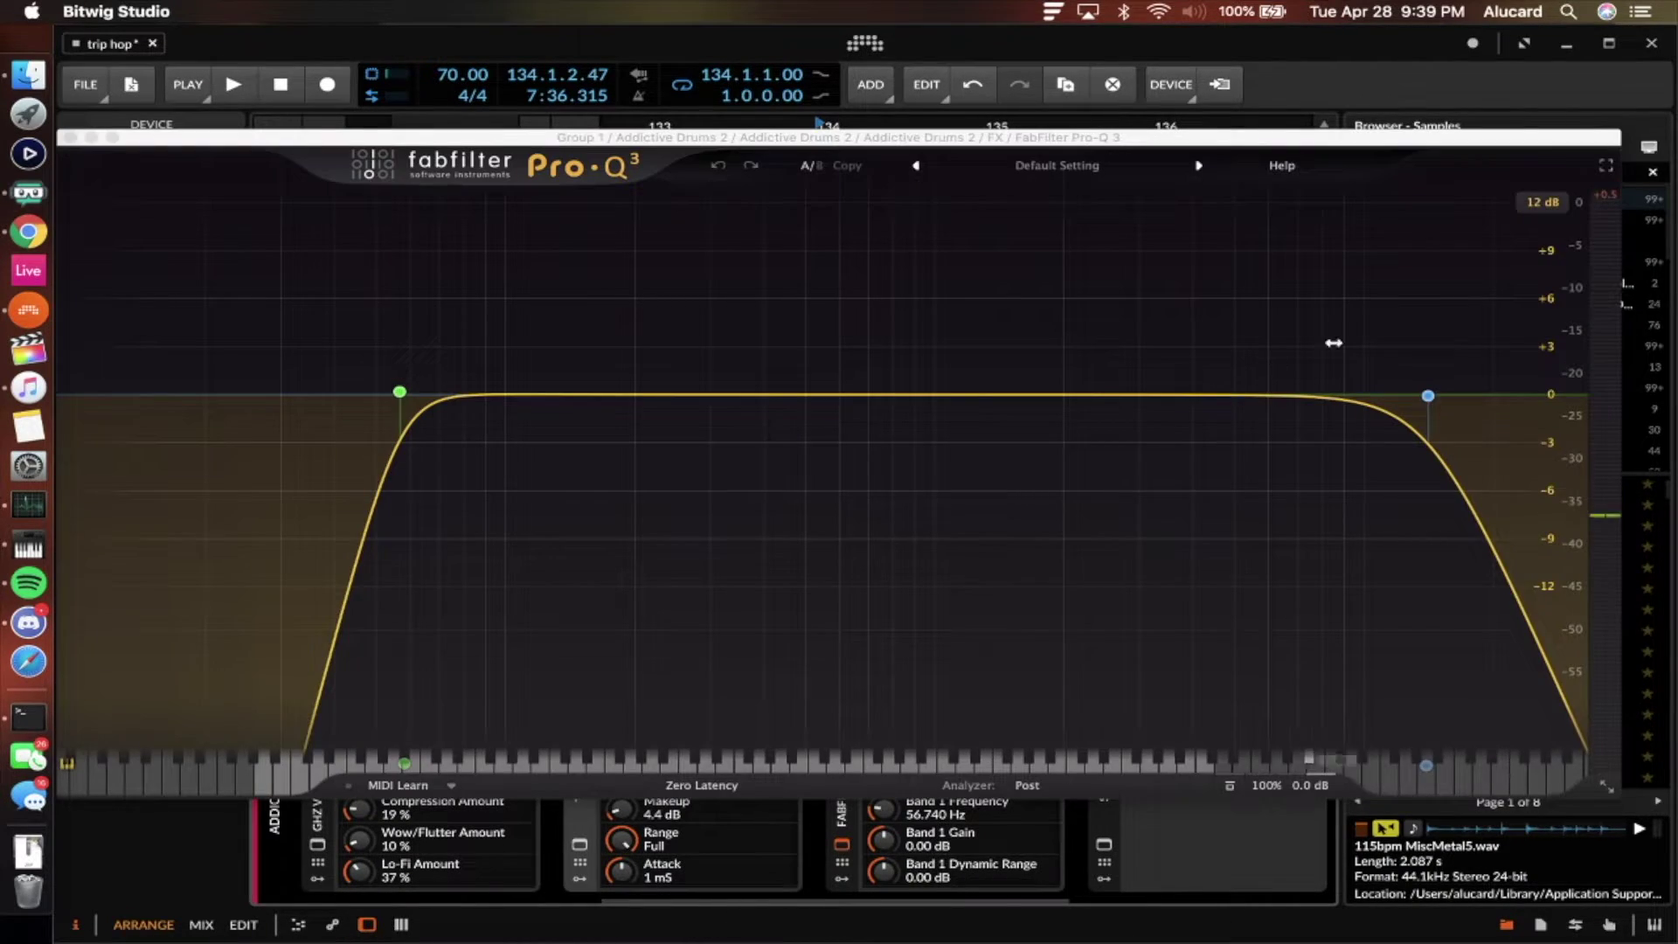
pyautogui.click(1428, 394)
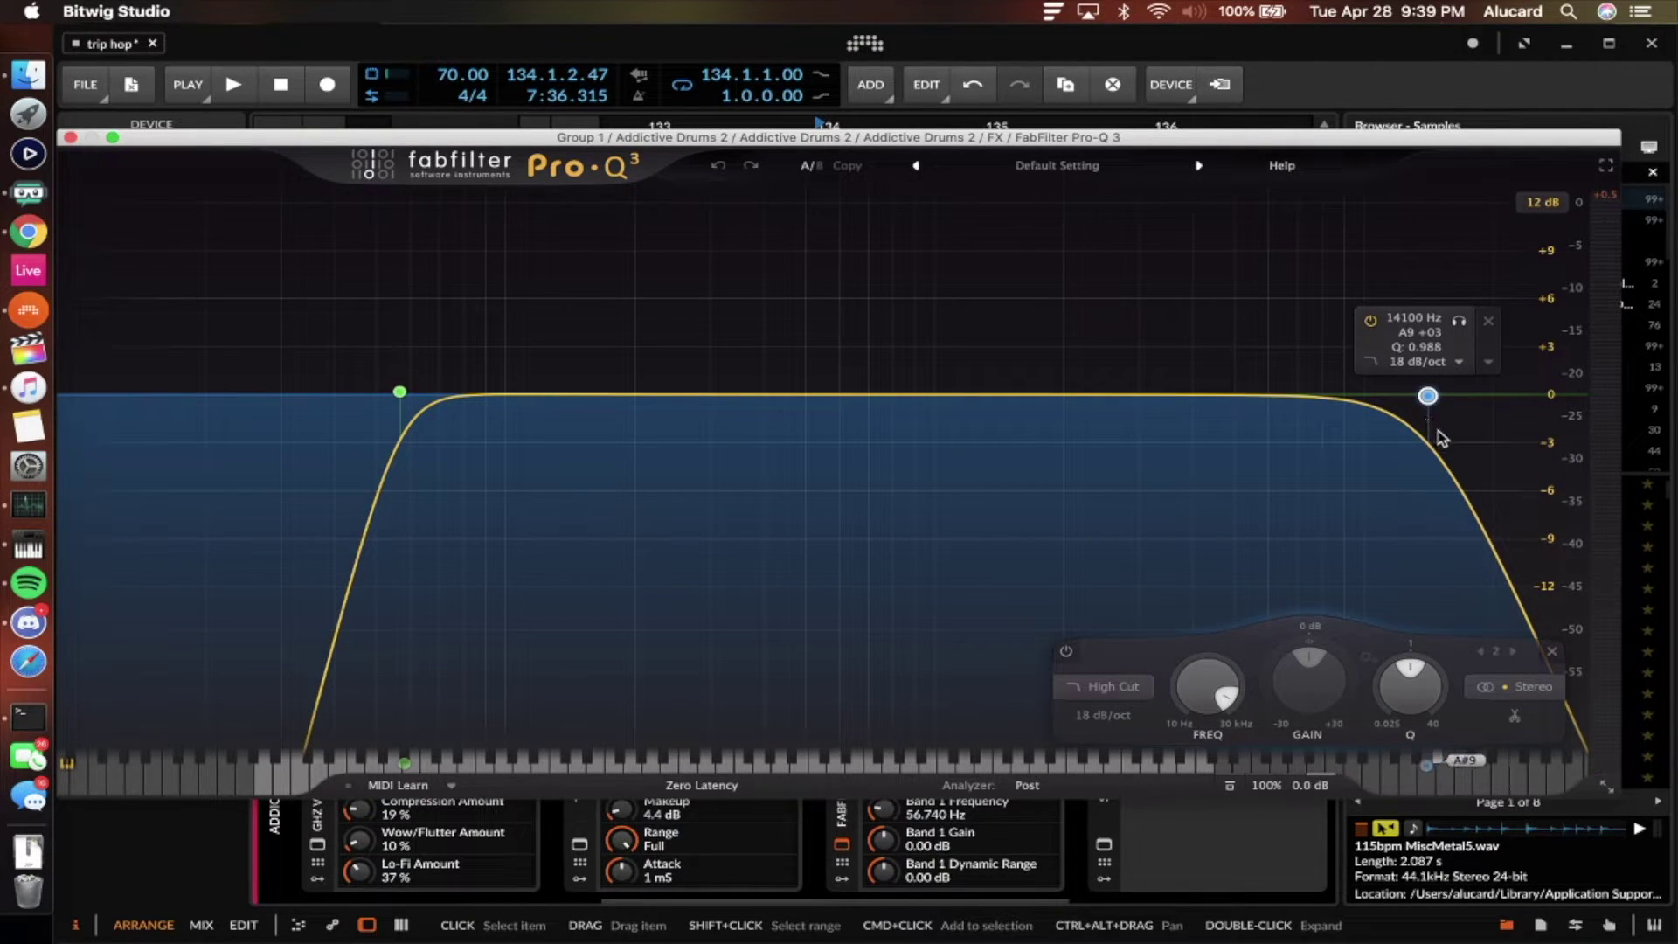
pyautogui.click(399, 391)
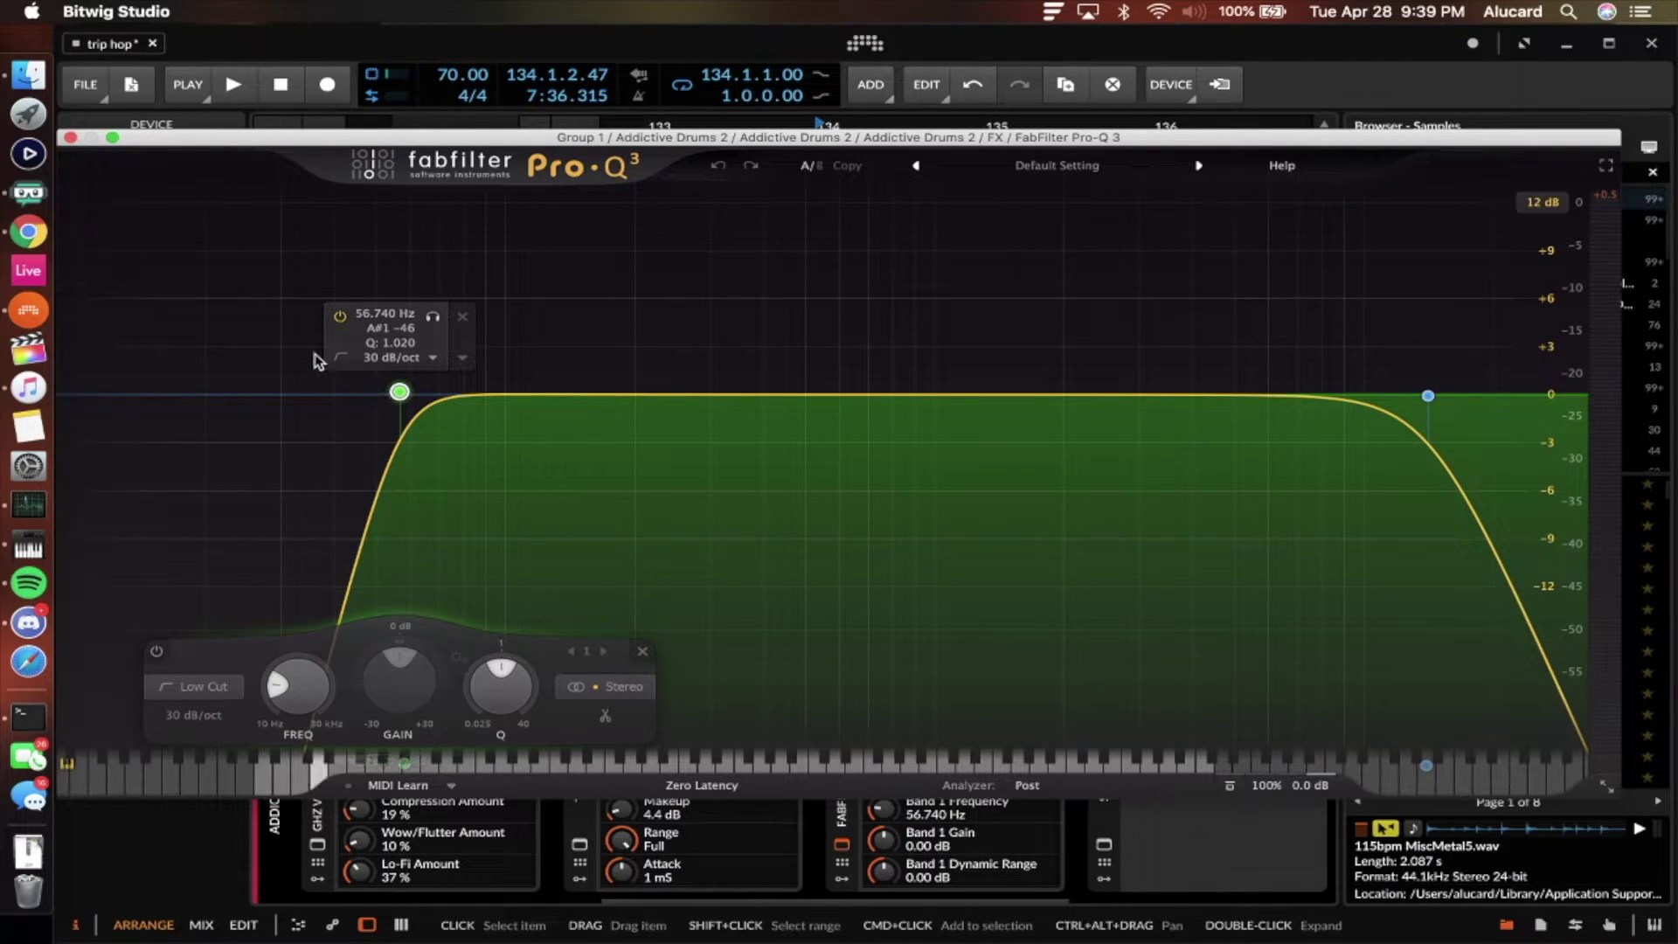
pyautogui.press('super+w')
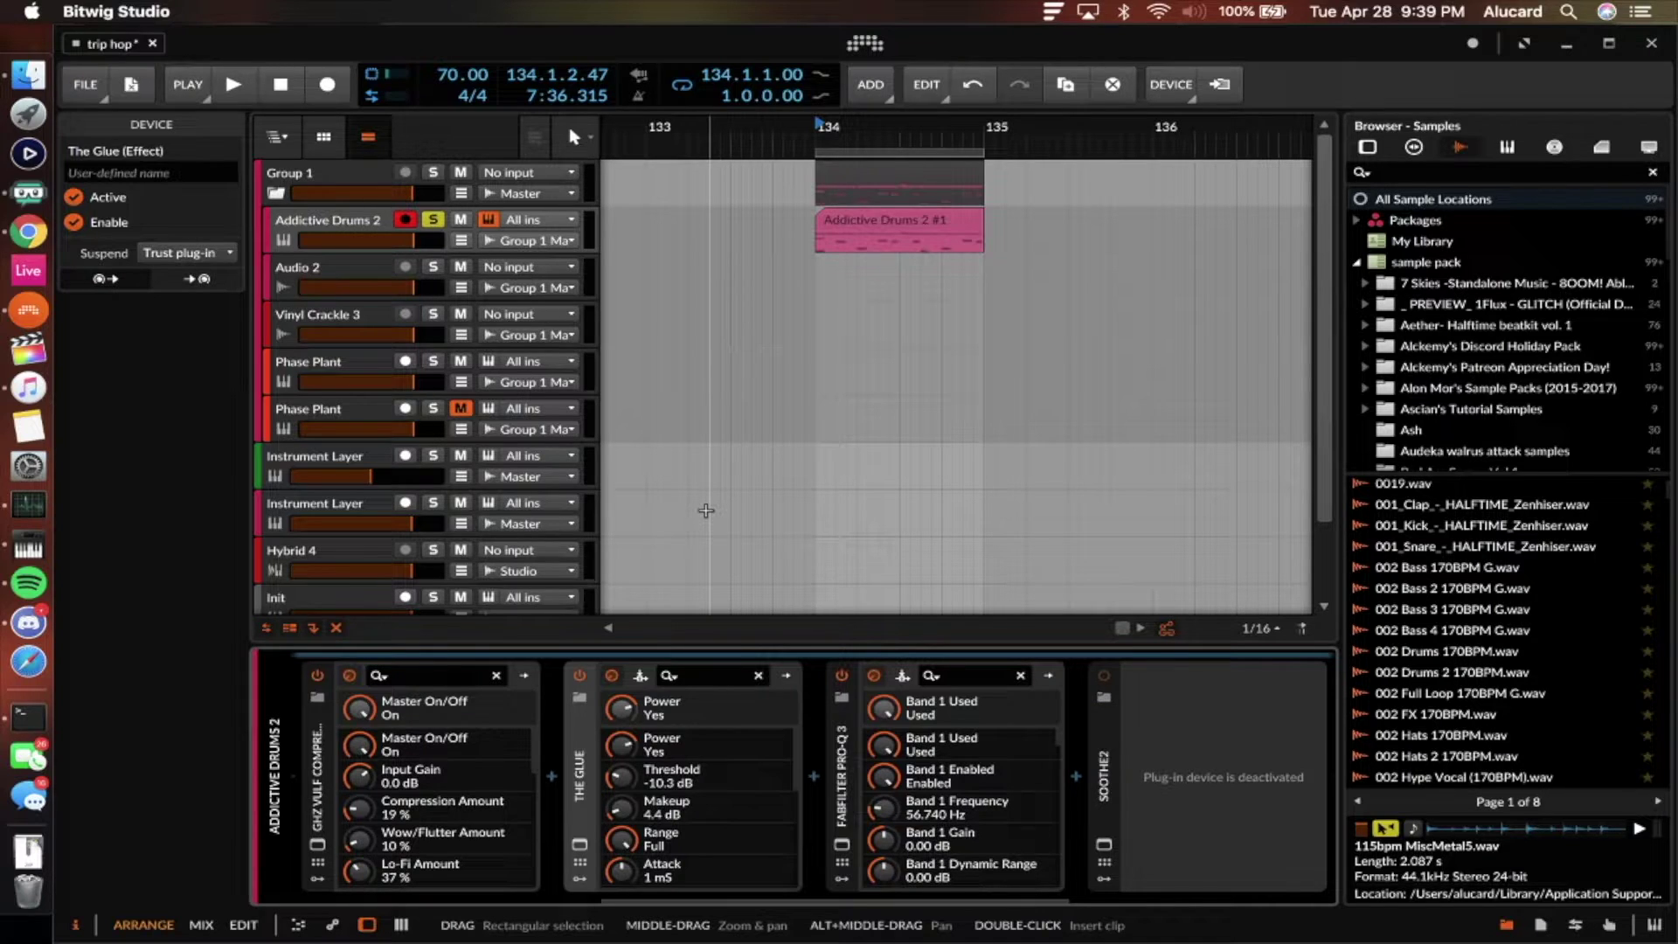
# - Activate soothe2 and play the loop with its plug-in window open
pyautogui.hscroll(3, 795, 705)
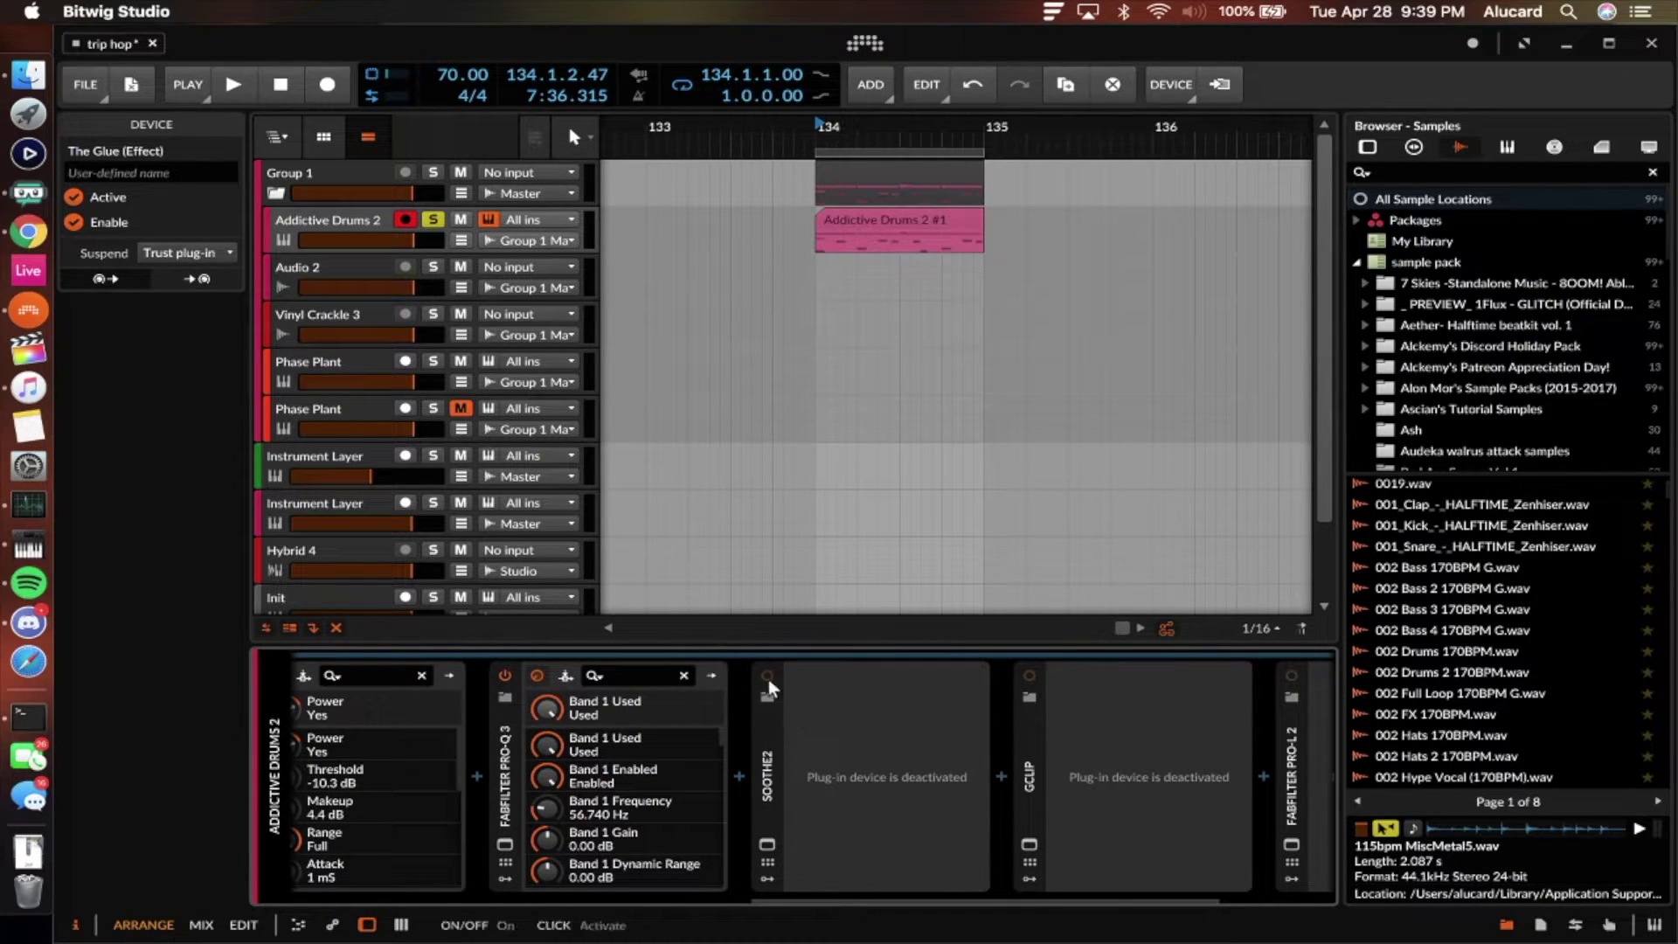
pyautogui.click(769, 678)
pyautogui.click(767, 845)
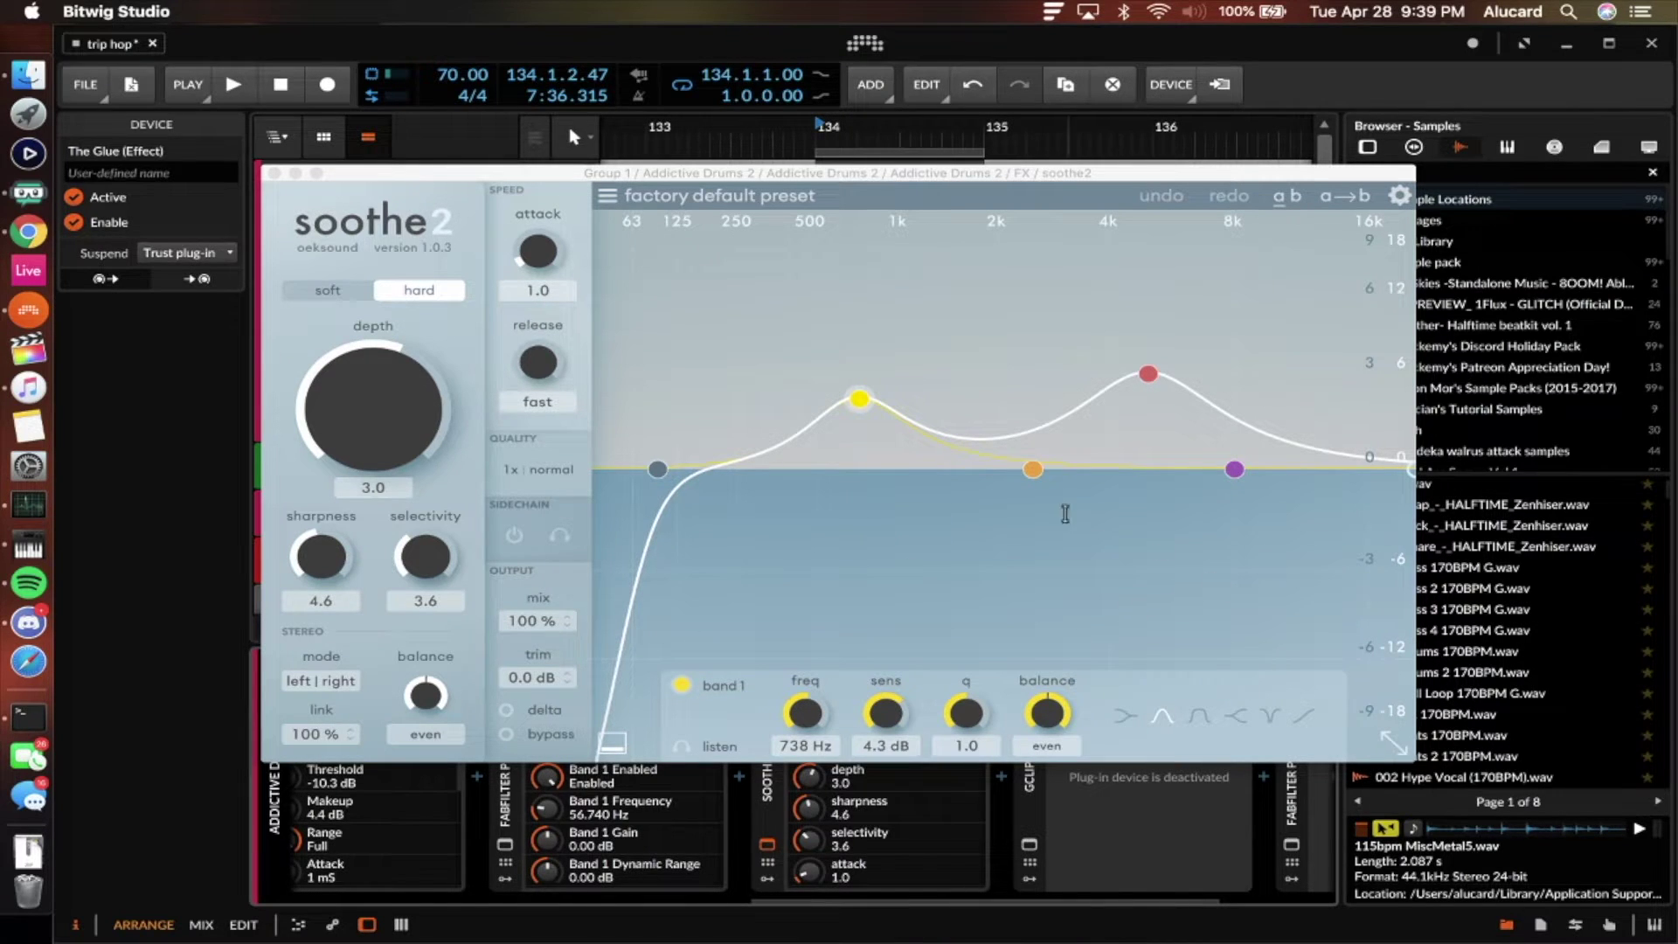
pyautogui.press('space')
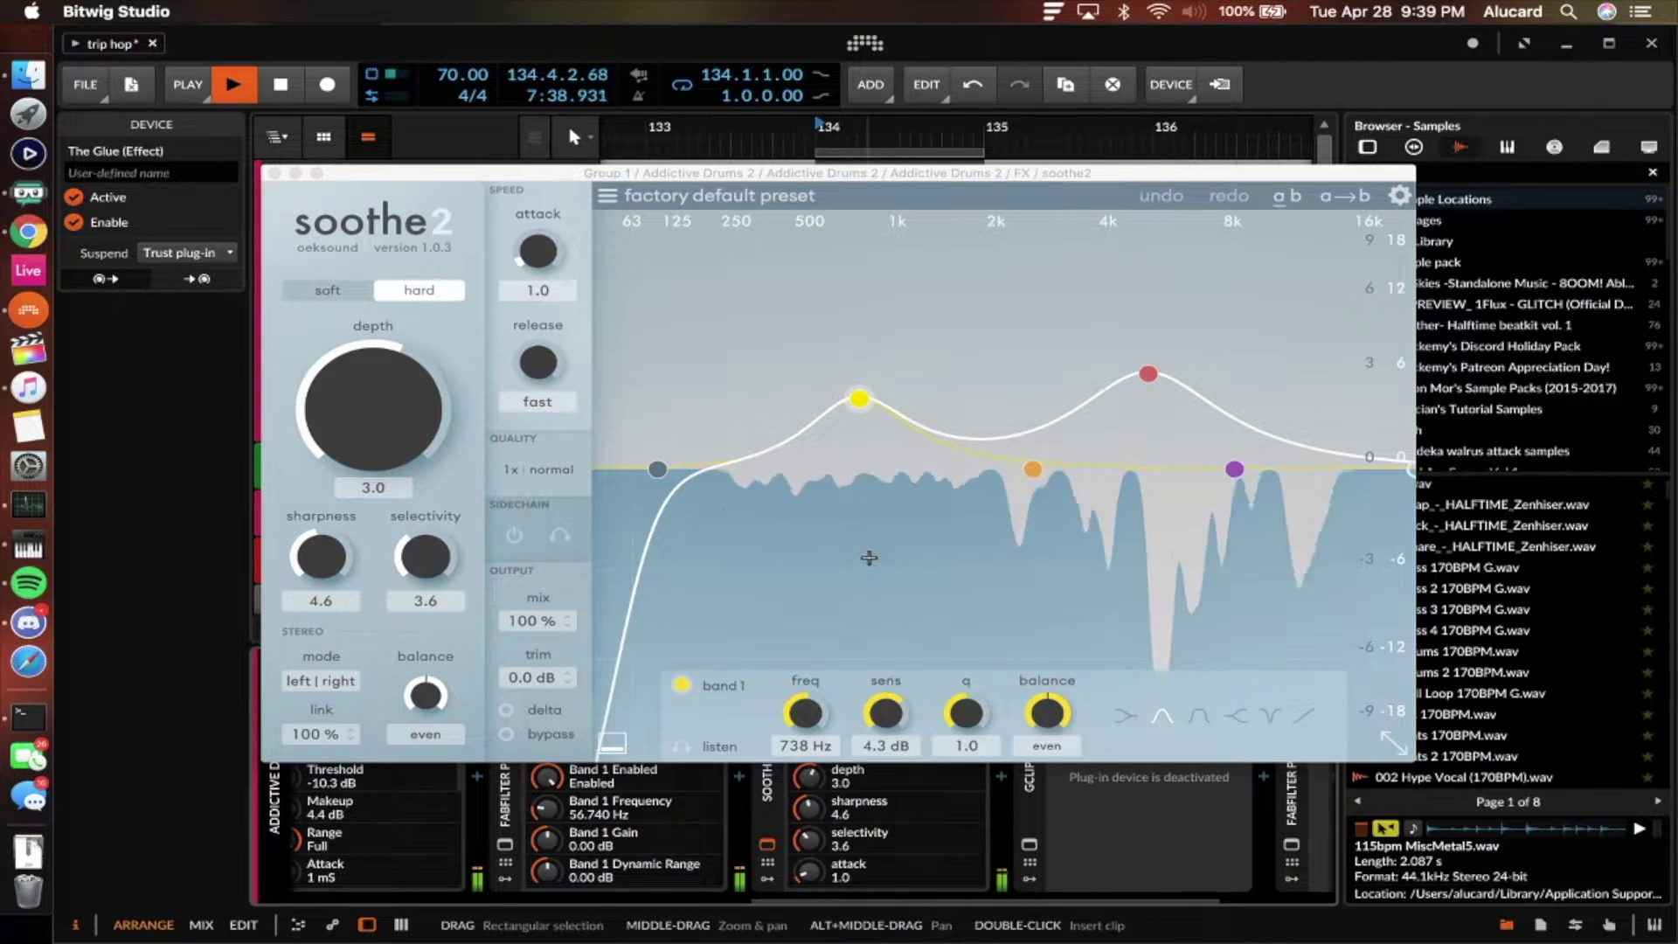
# - Close the soothe2 window, compare the playing loop with the device bypassed and enabled, and leave it enabled with playback stopped
pyautogui.click(274, 173)
pyautogui.click(767, 675)
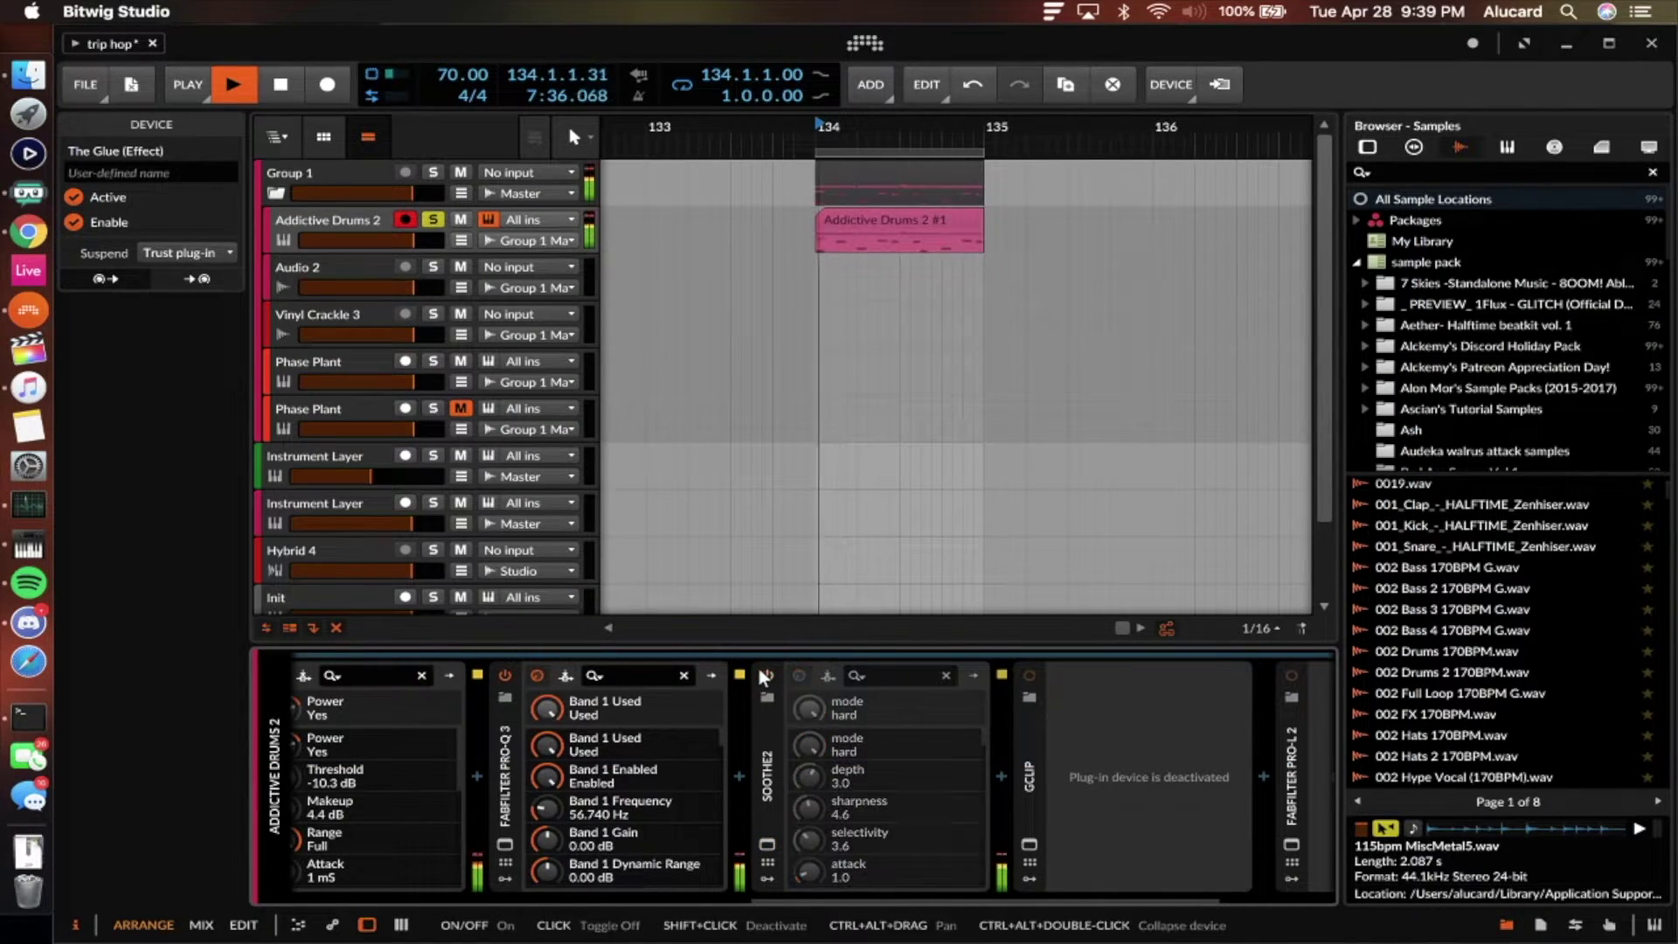
pyautogui.click(765, 679)
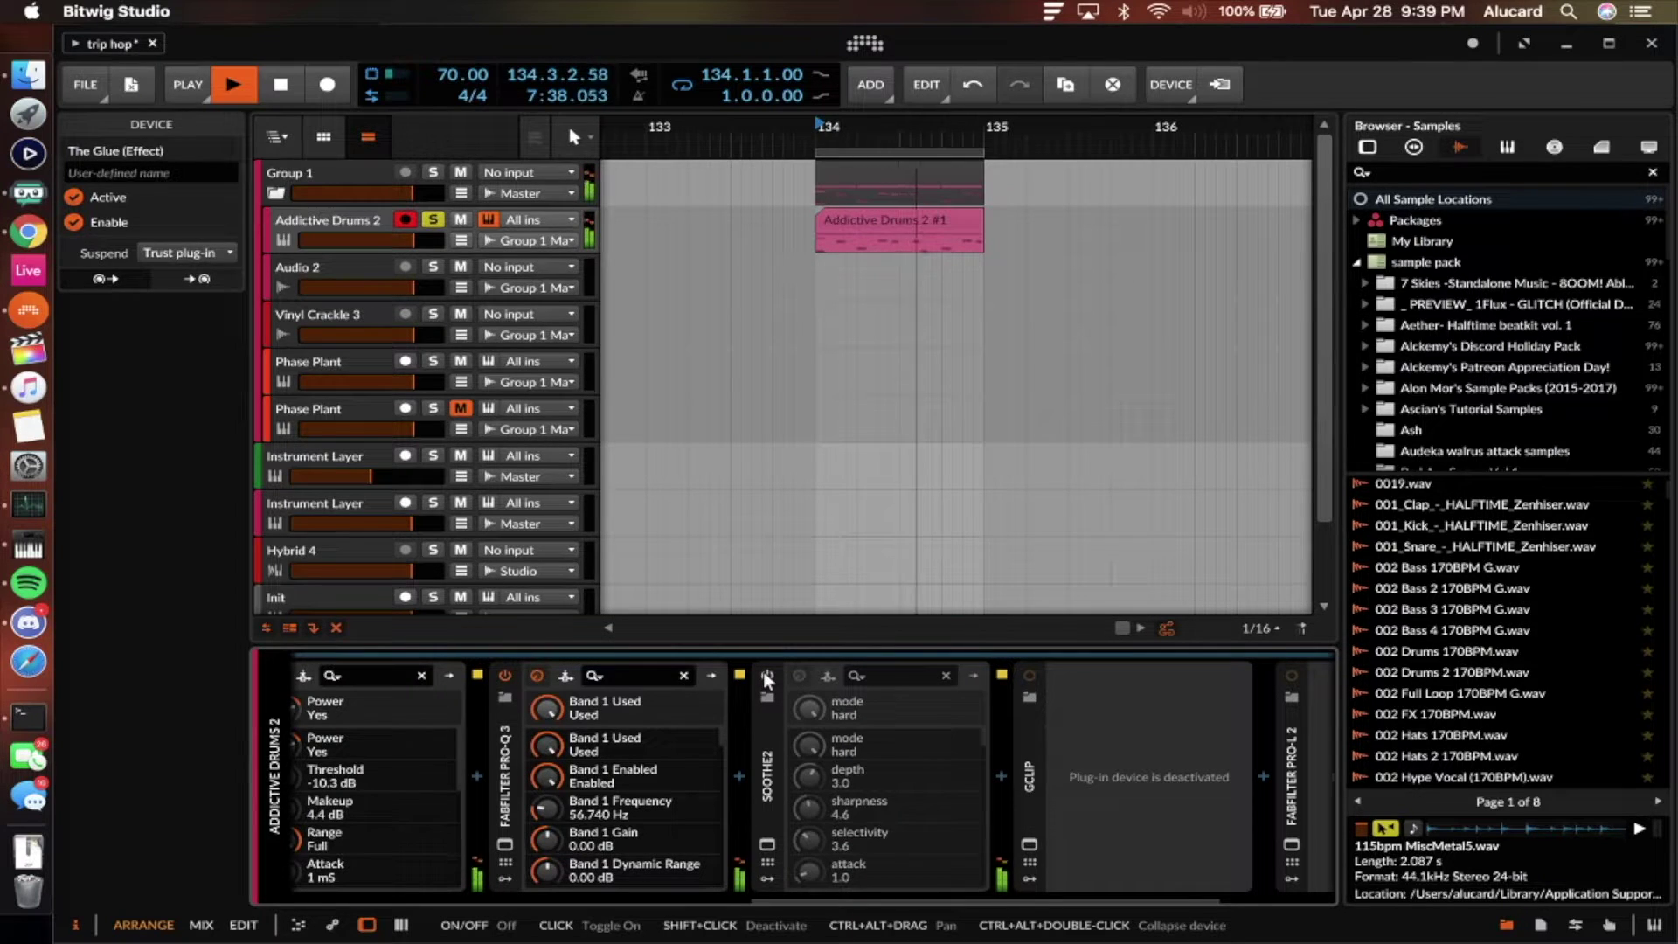
pyautogui.click(767, 677)
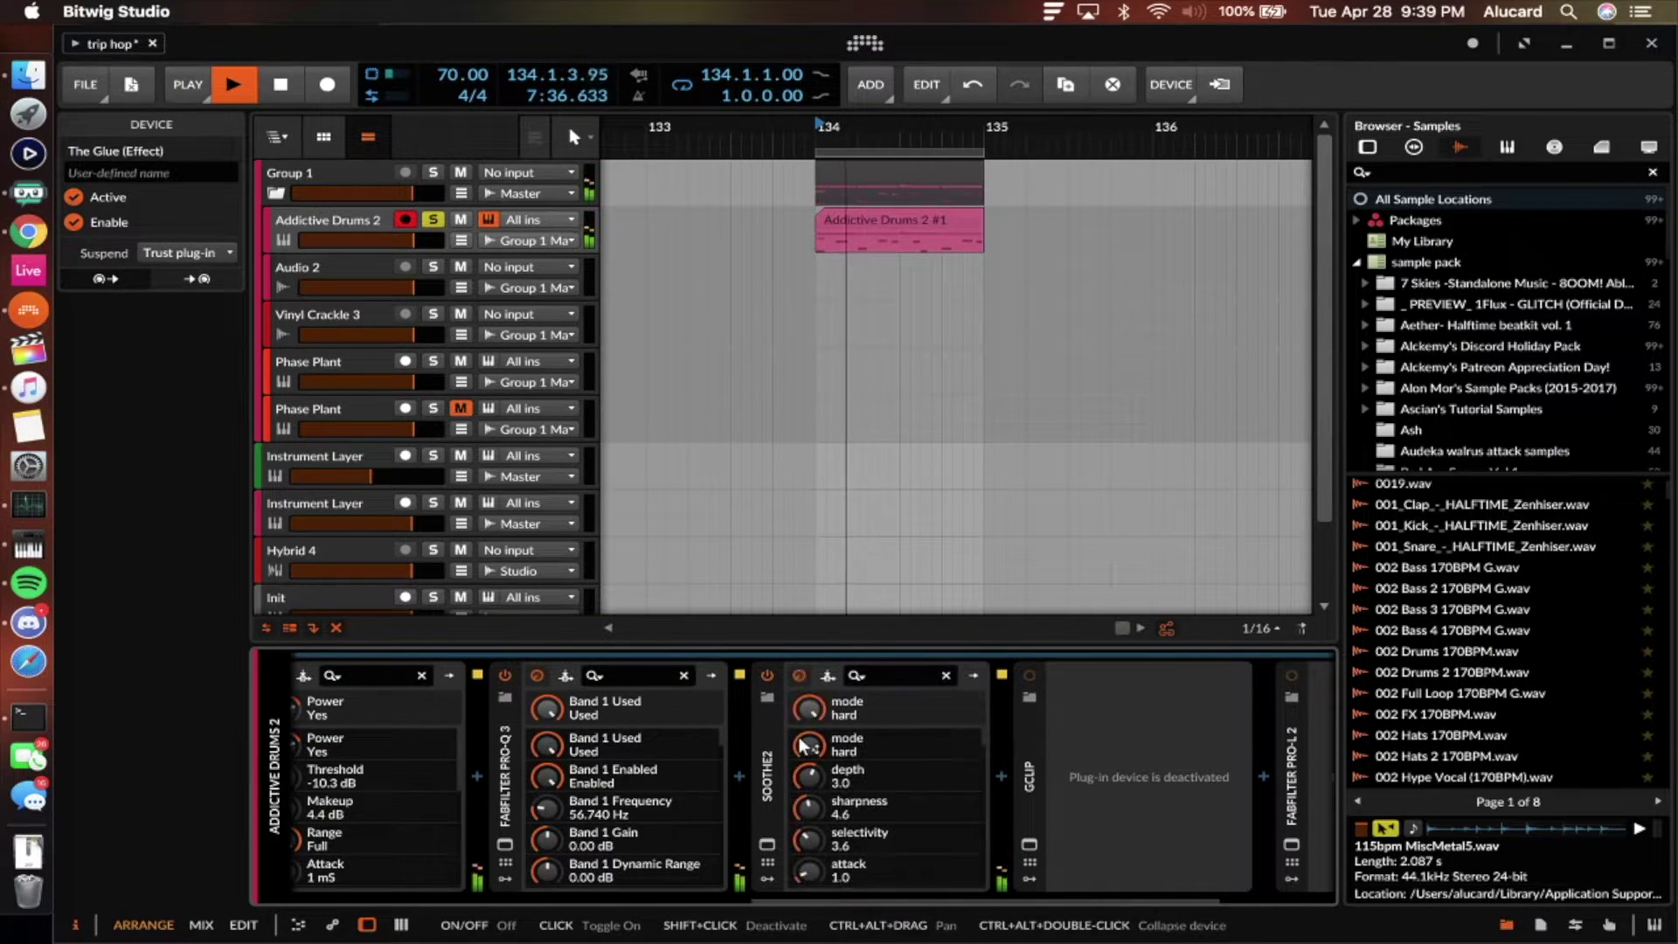
pyautogui.press('space')
# - Activate the GClip device and open its plug-in window to examine the gain, clip and softness settings
pyautogui.hscroll(3, 910, 724)
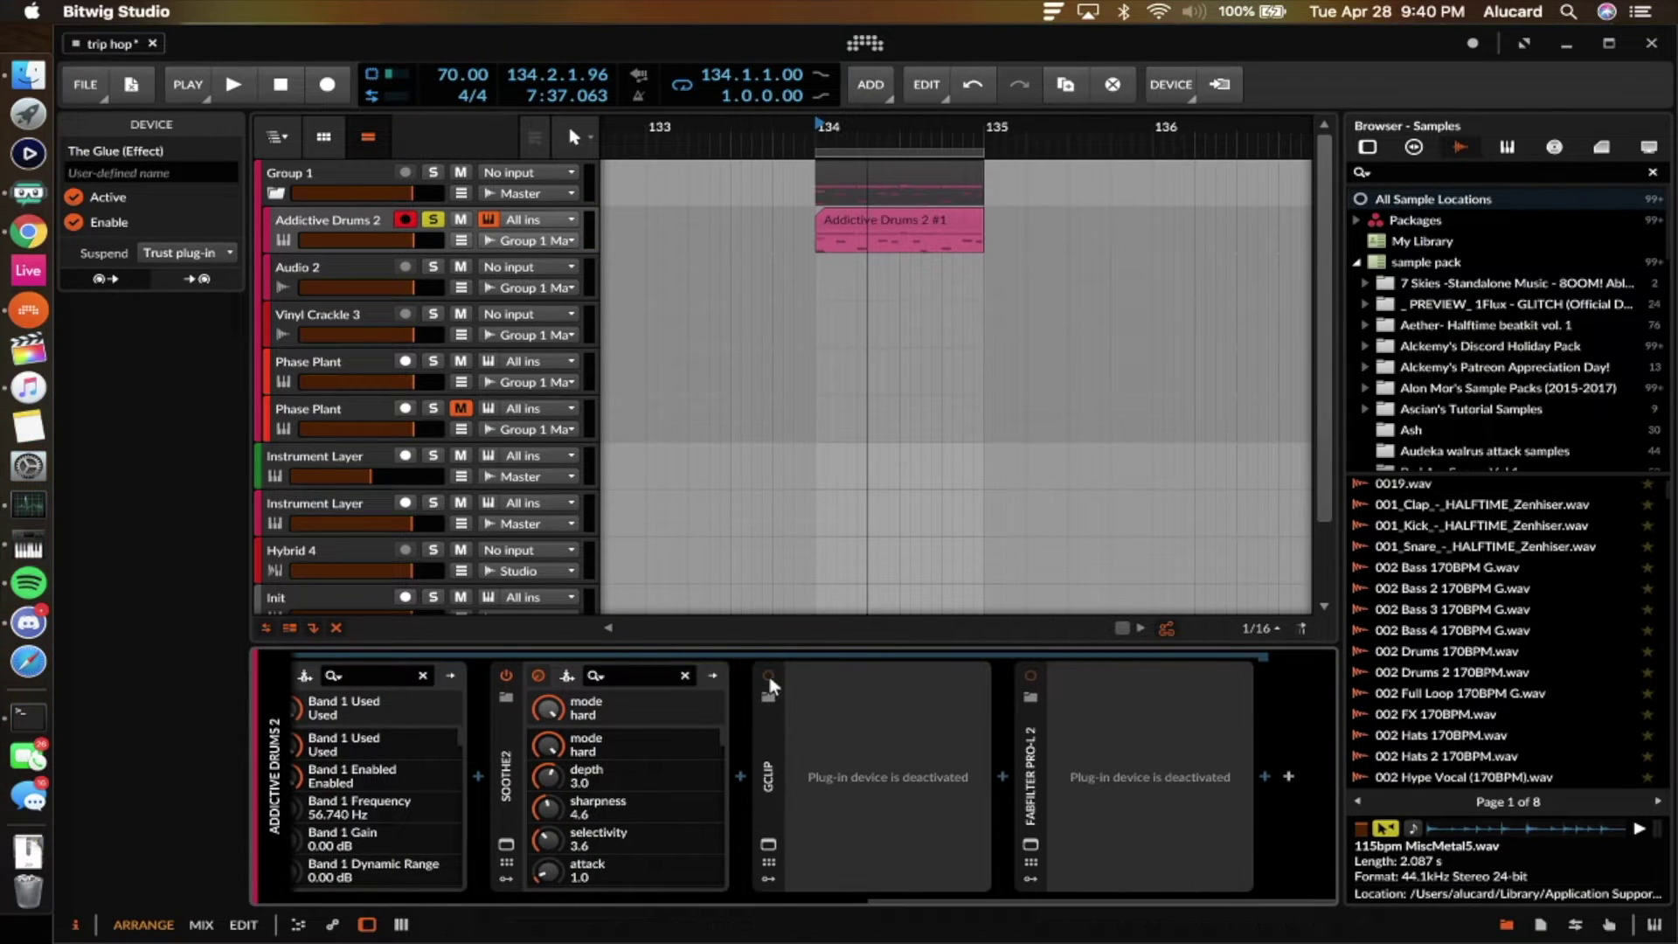
pyautogui.click(768, 676)
pyautogui.click(769, 845)
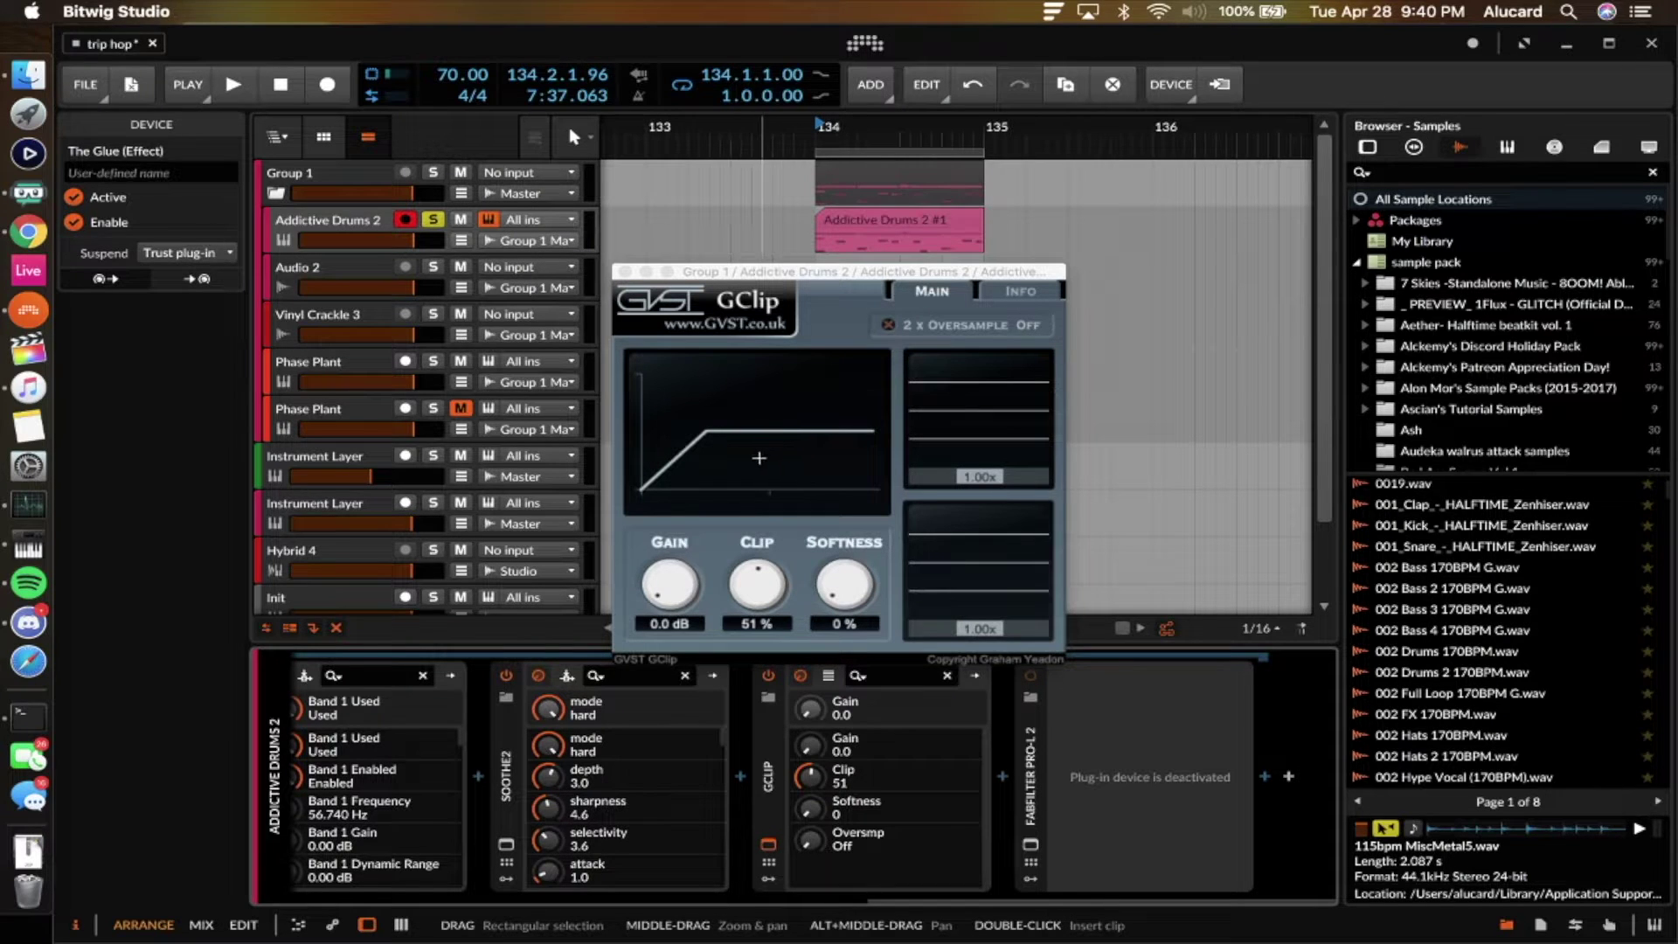
# - Review the effects ahead of GClip in the chain and collapse the FabFilter Pro-L 2 device
pyautogui.hscroll(-10, 795, 705)
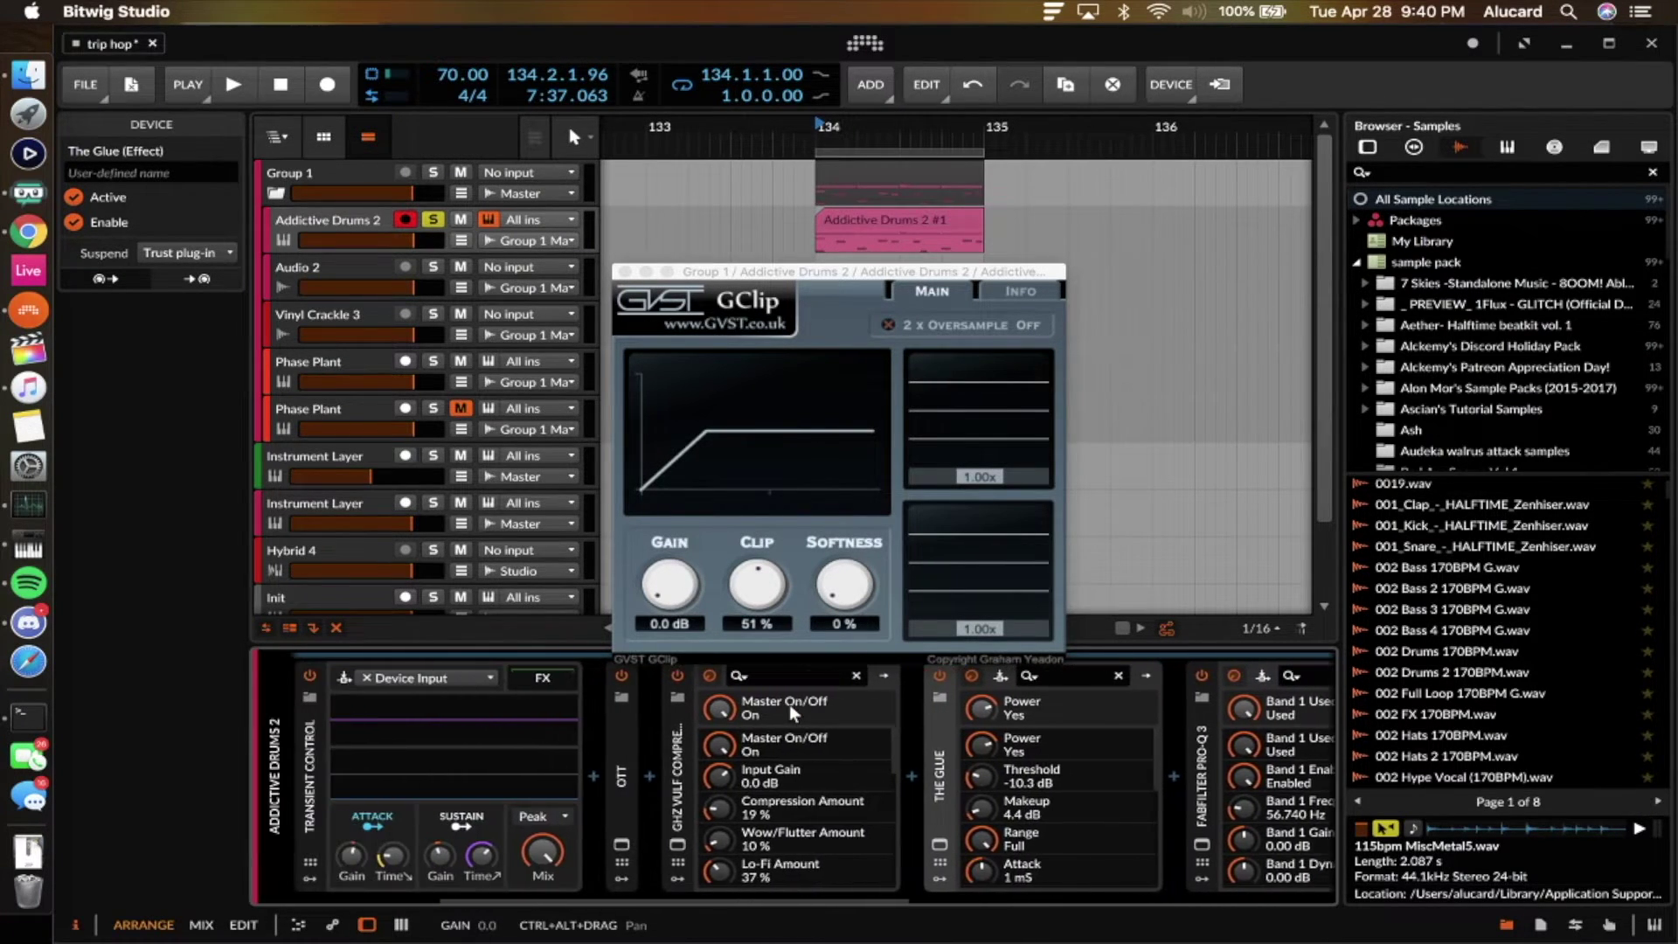
pyautogui.hscroll(10, 790, 704)
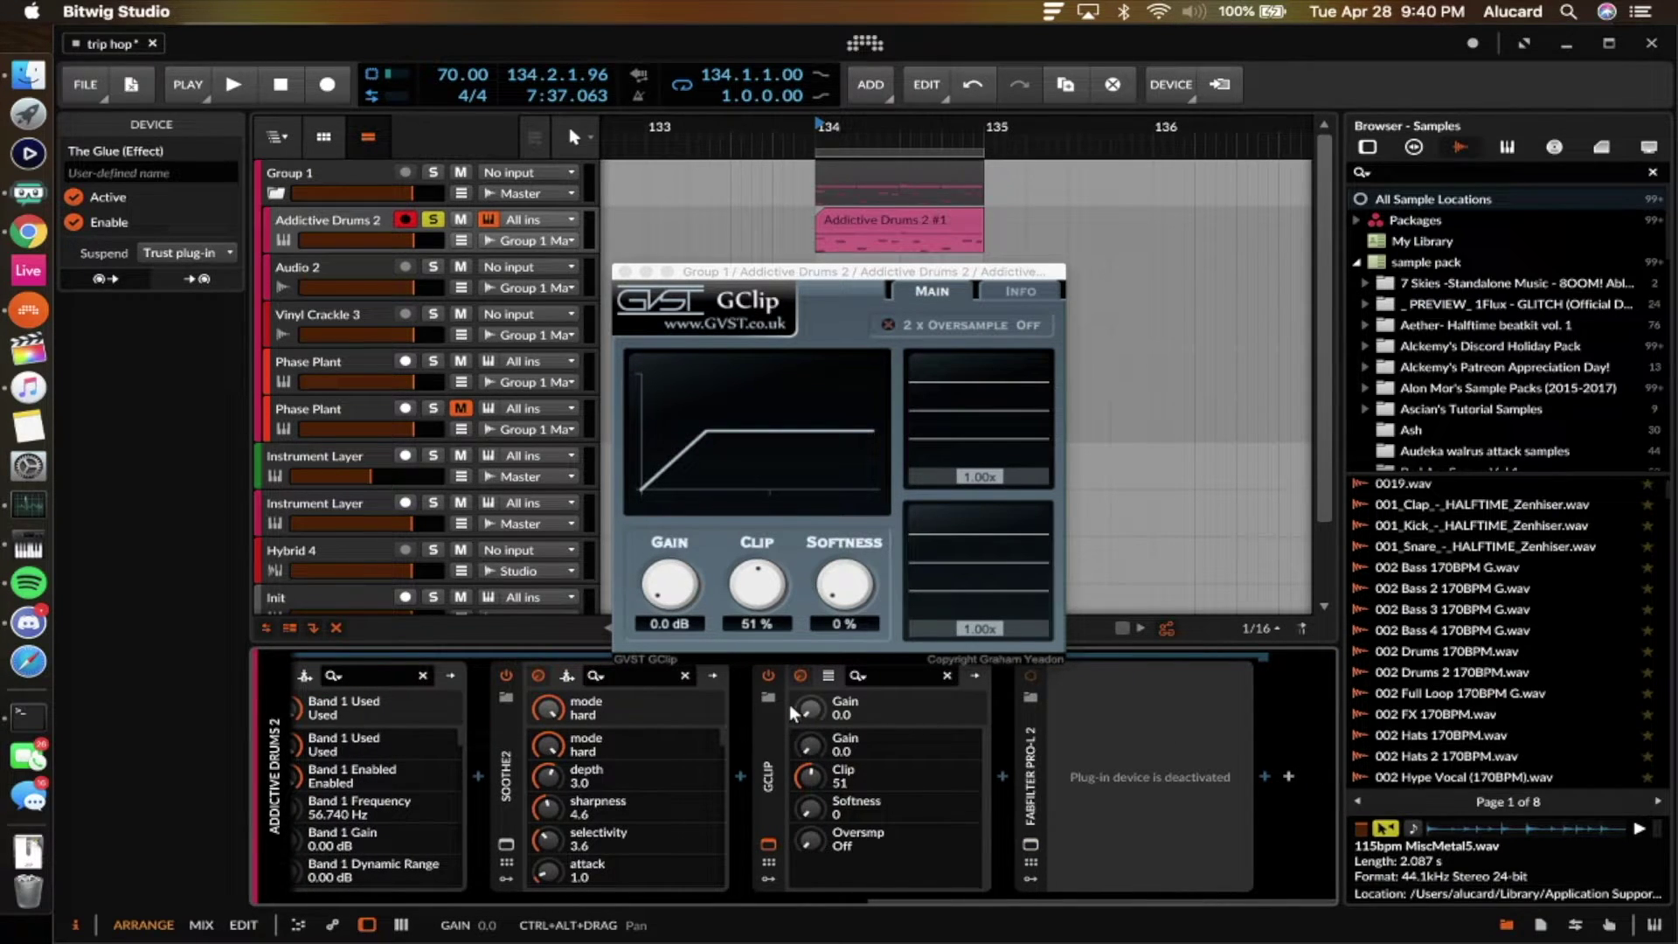
pyautogui.hscroll(-3, 763, 705)
pyautogui.hscroll(3, 763, 705)
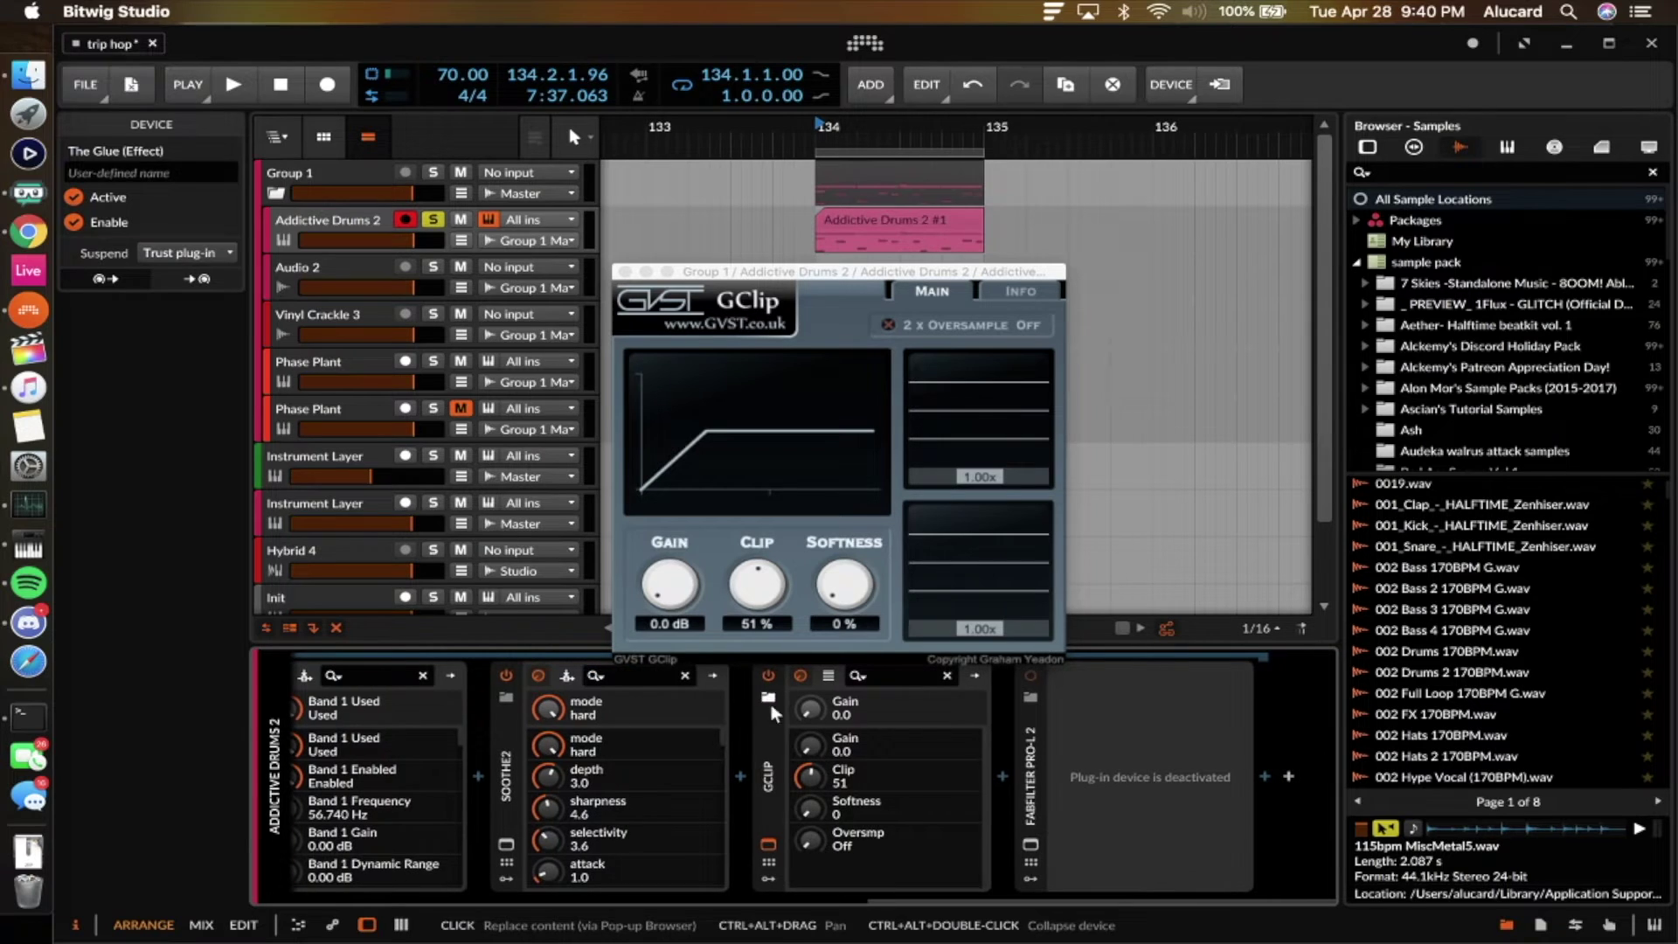
pyautogui.click(1031, 743)
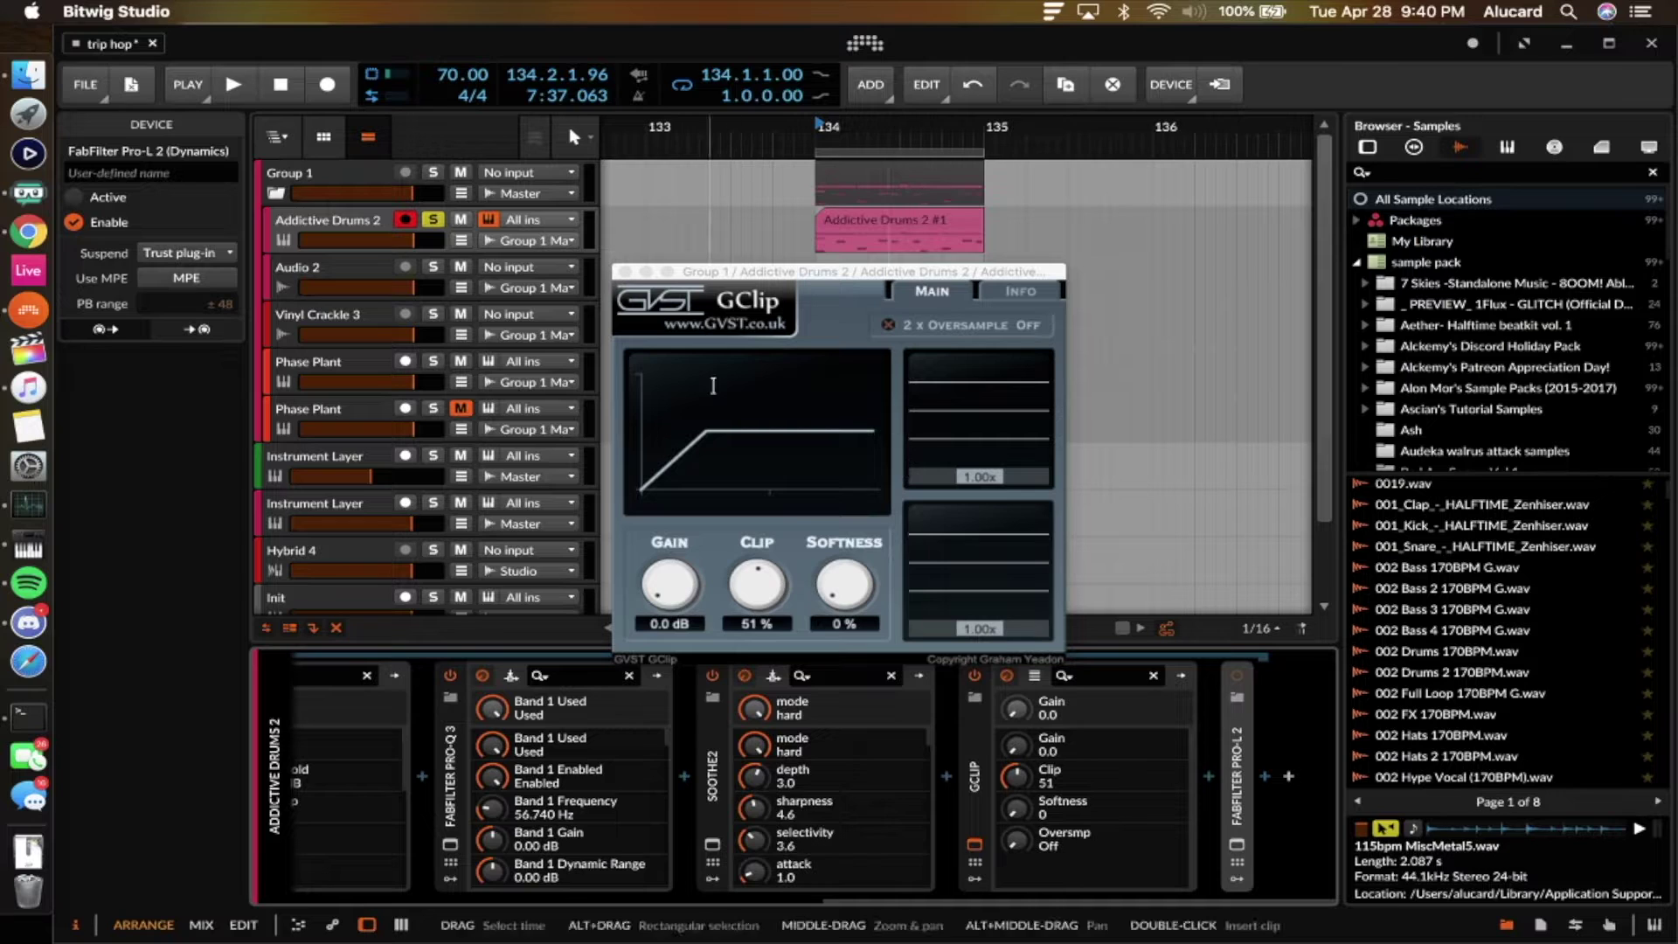
# - Play the loop through GClip, close its window and stop playback
pyautogui.press('space')
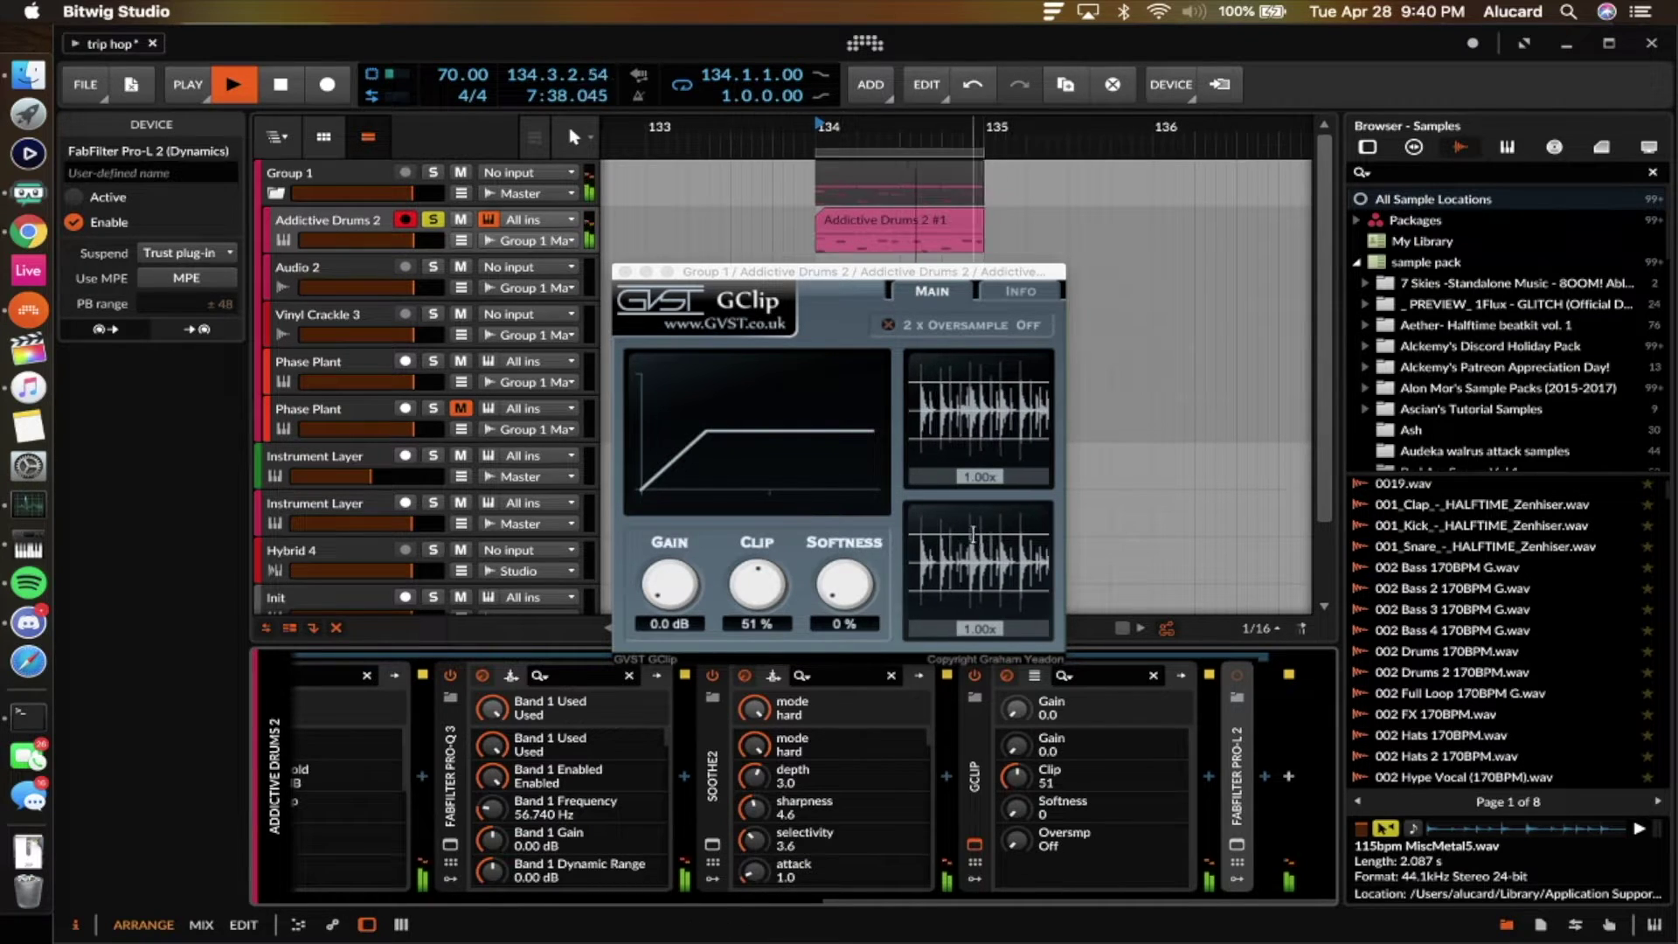
pyautogui.click(626, 272)
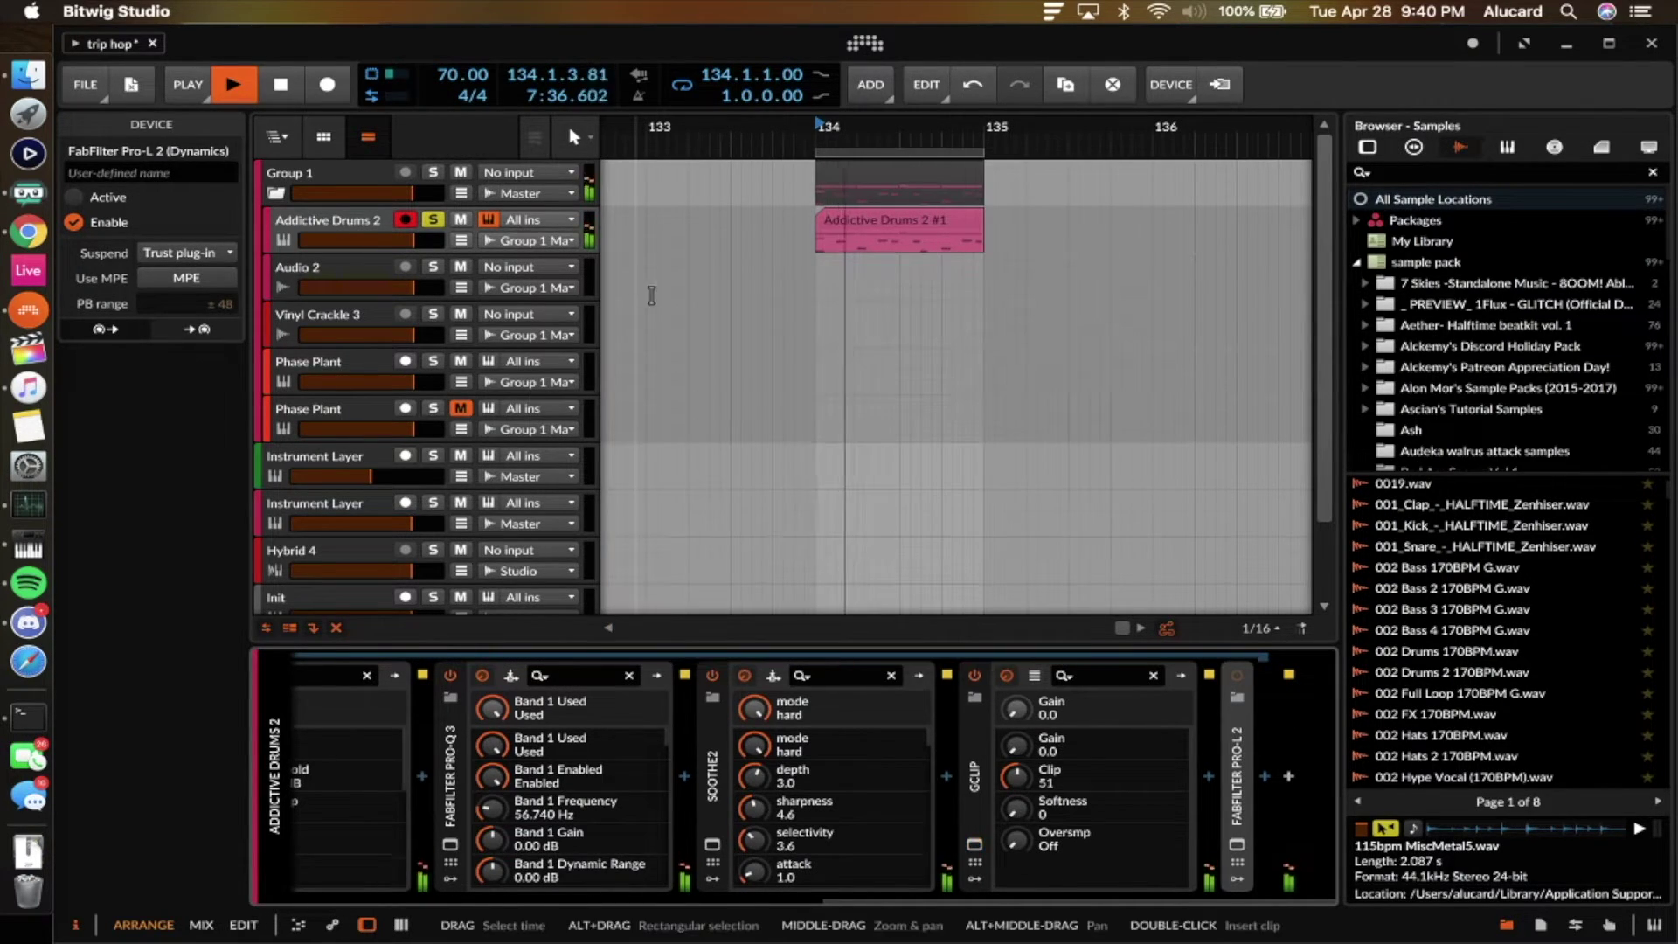
pyautogui.press('space')
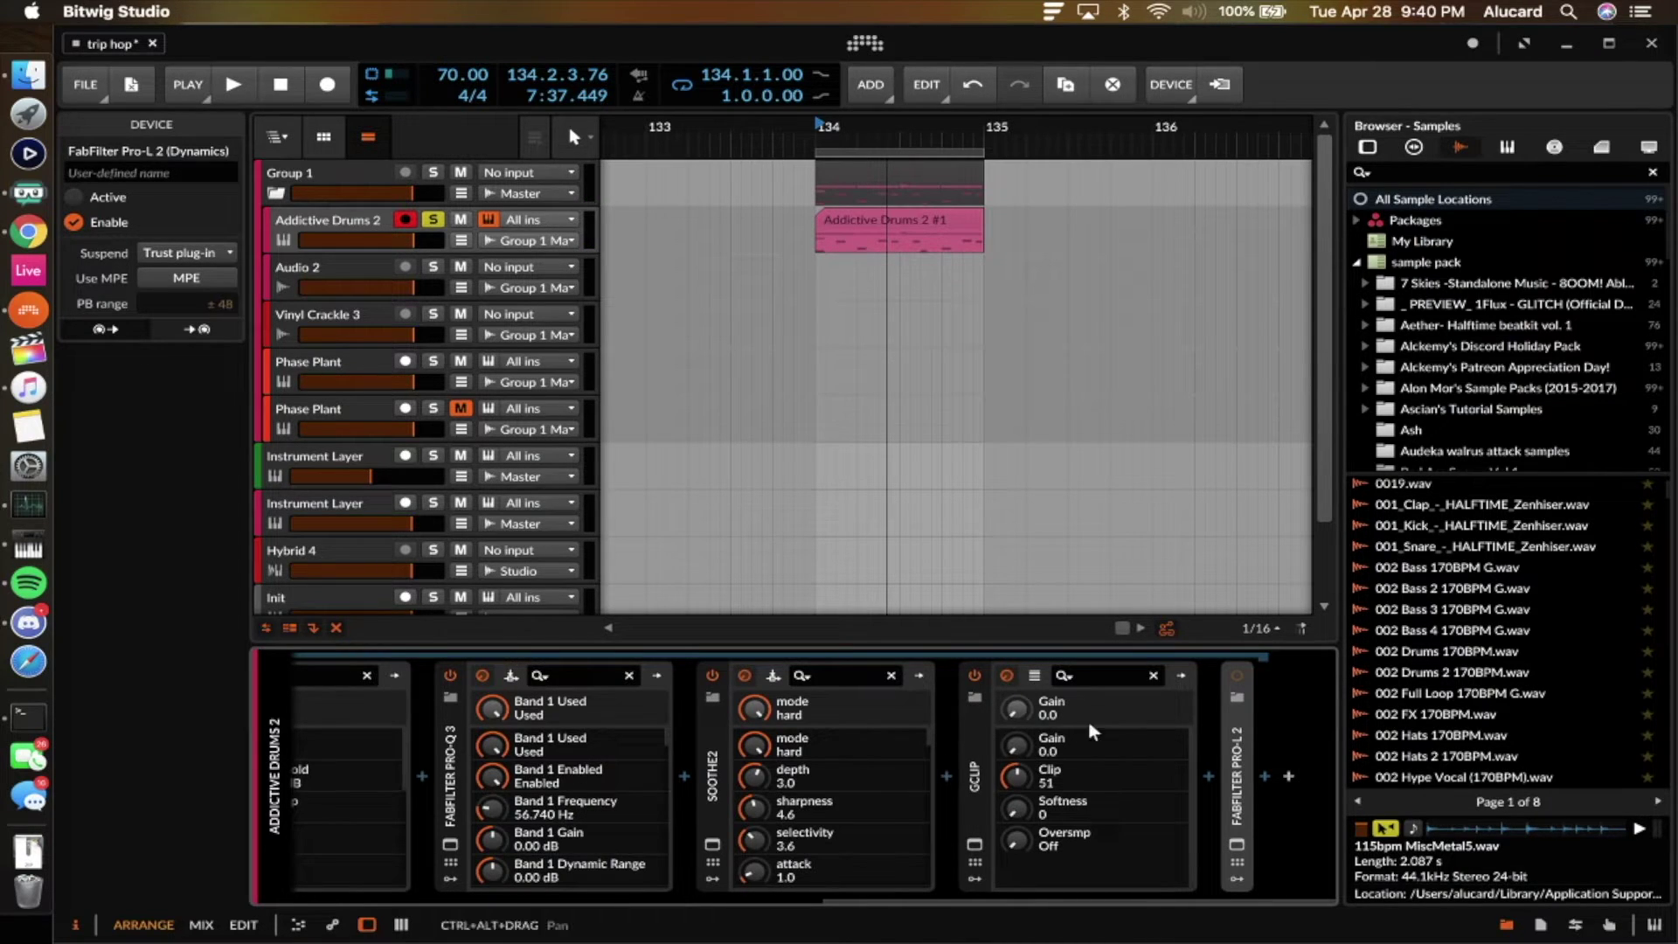
# - Activate FabFilter Pro-L 2 and play the loop with its plug-in window open, then stop playback and close the window
pyautogui.click(1236, 675)
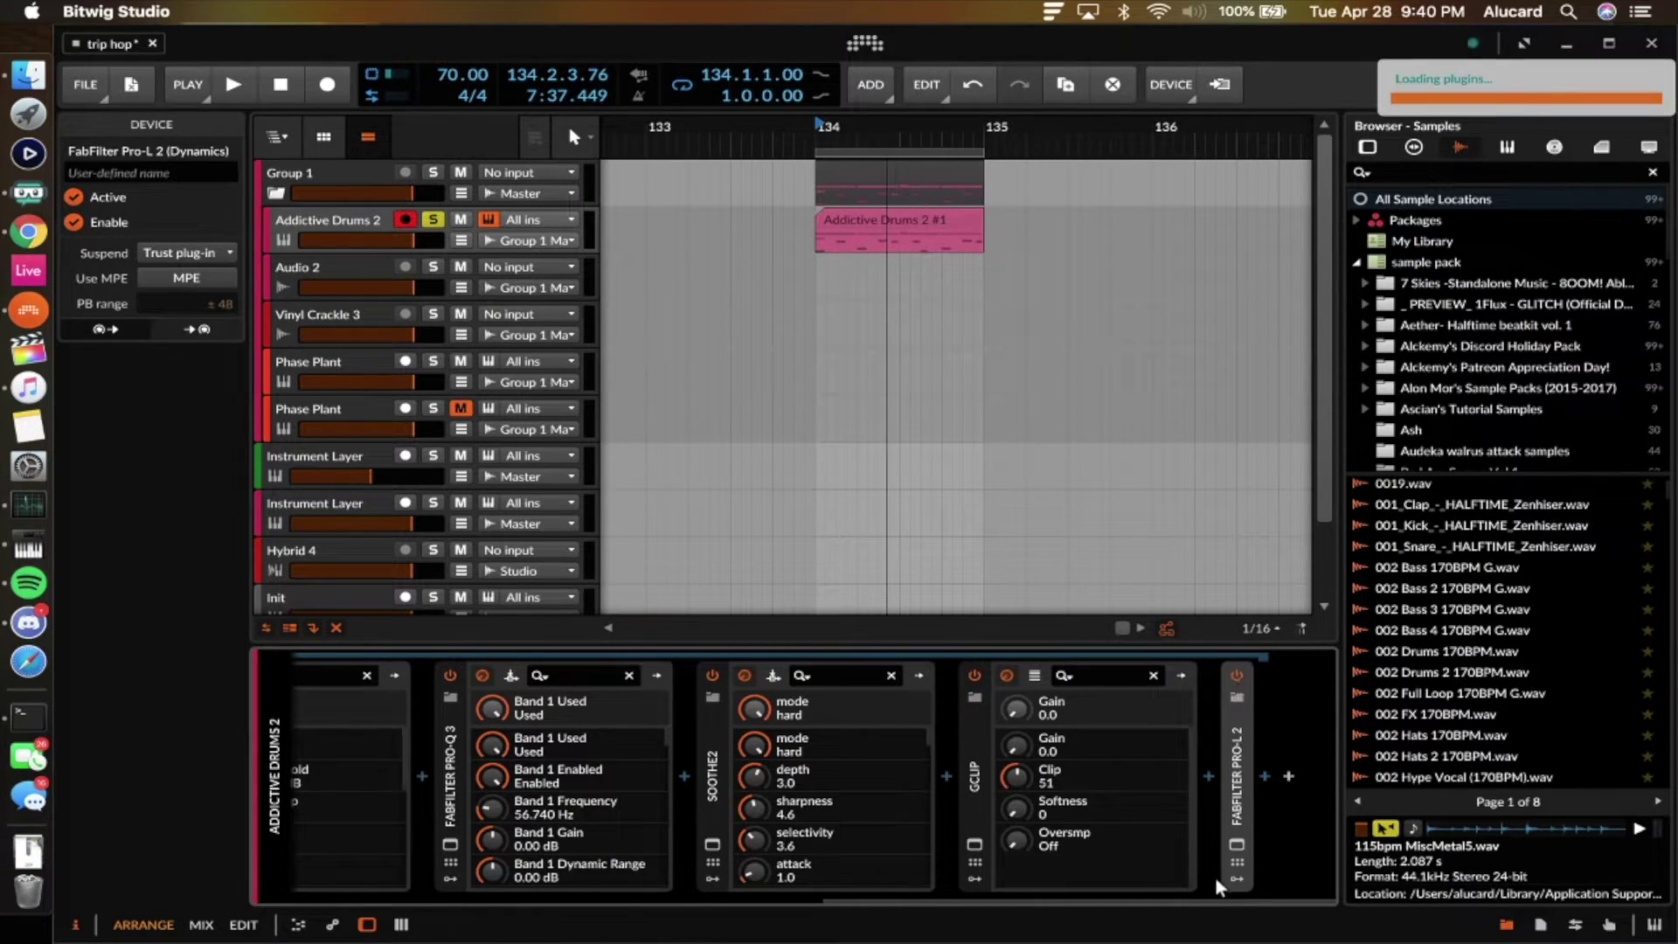
pyautogui.click(1236, 846)
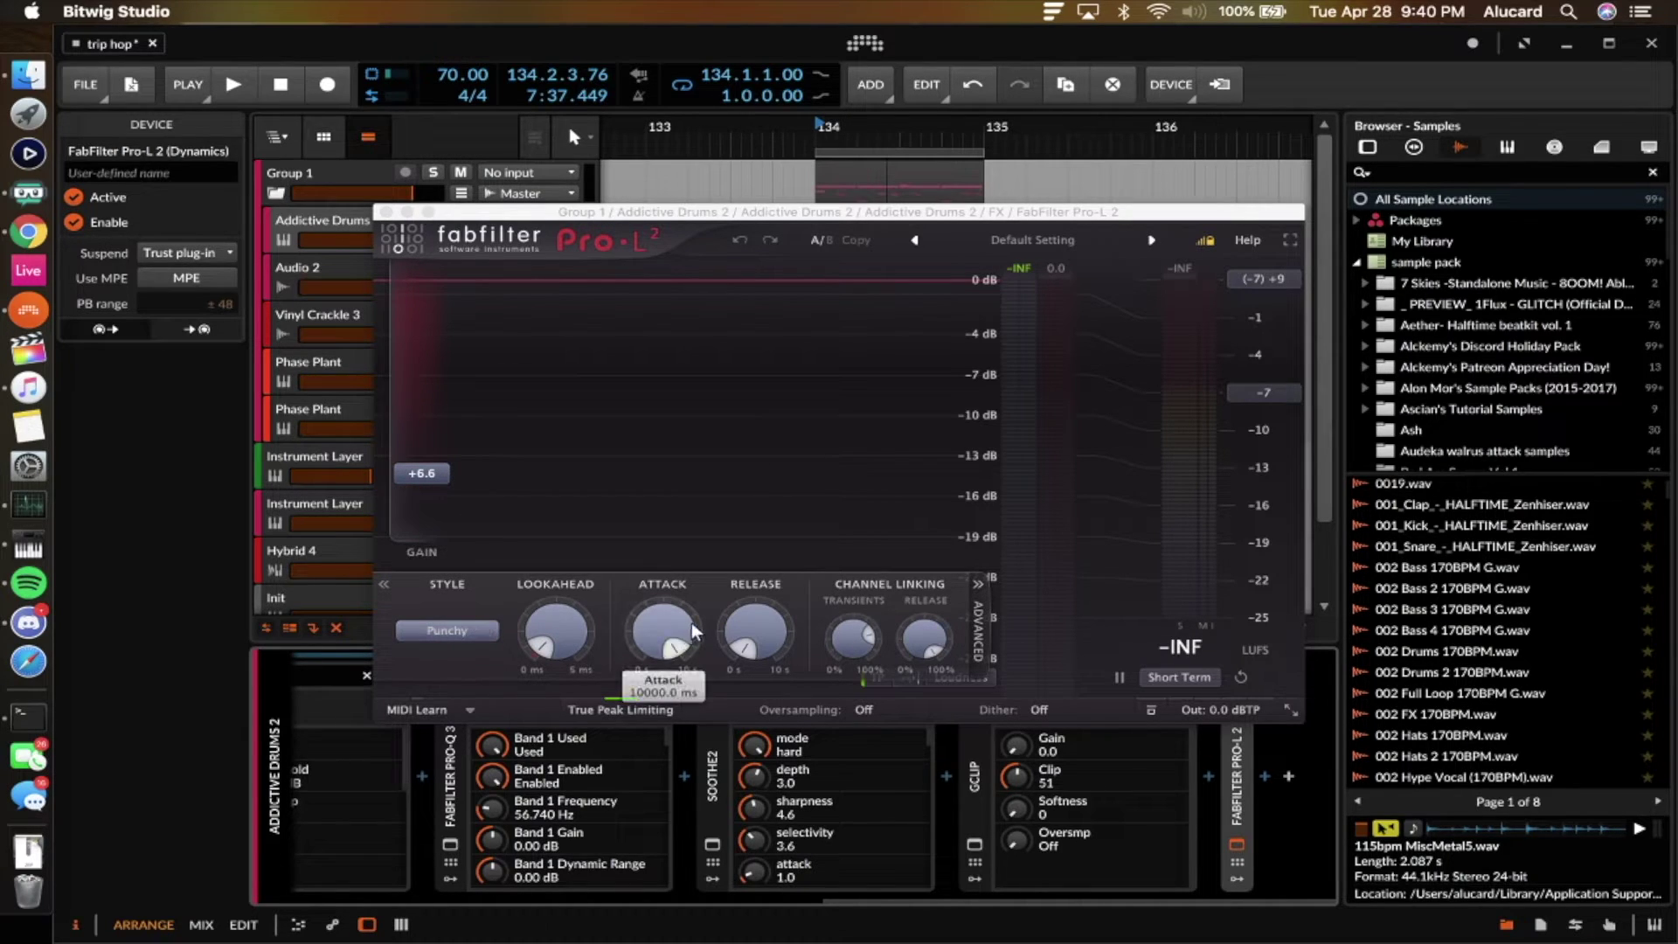
pyautogui.press('space')
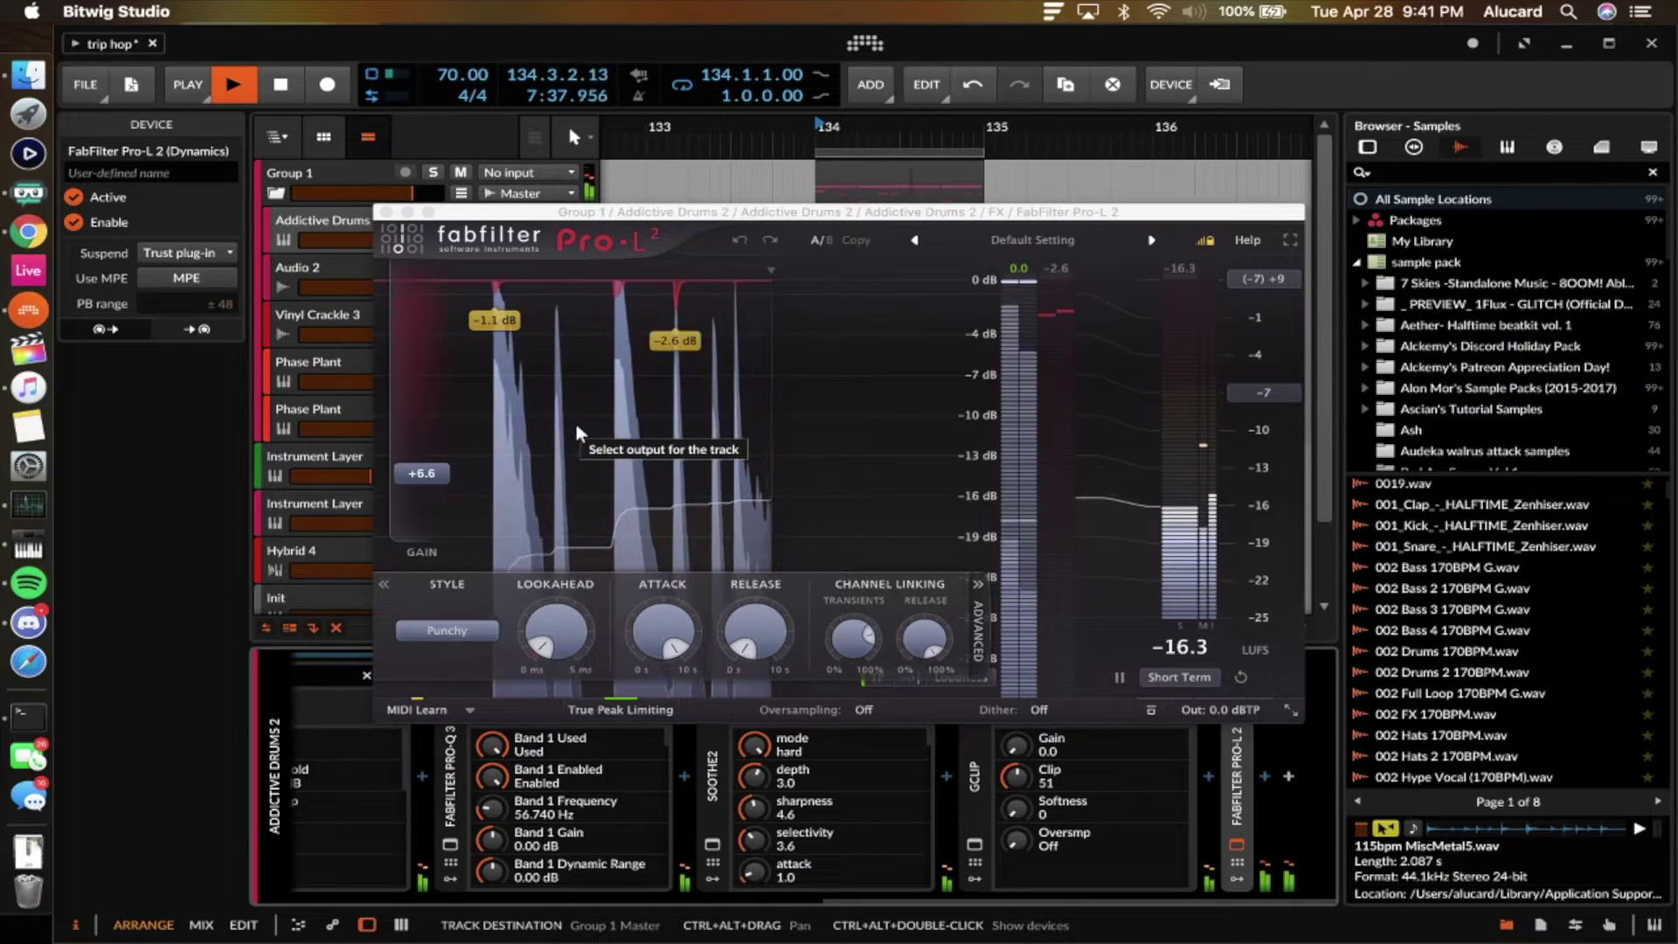
pyautogui.press('space')
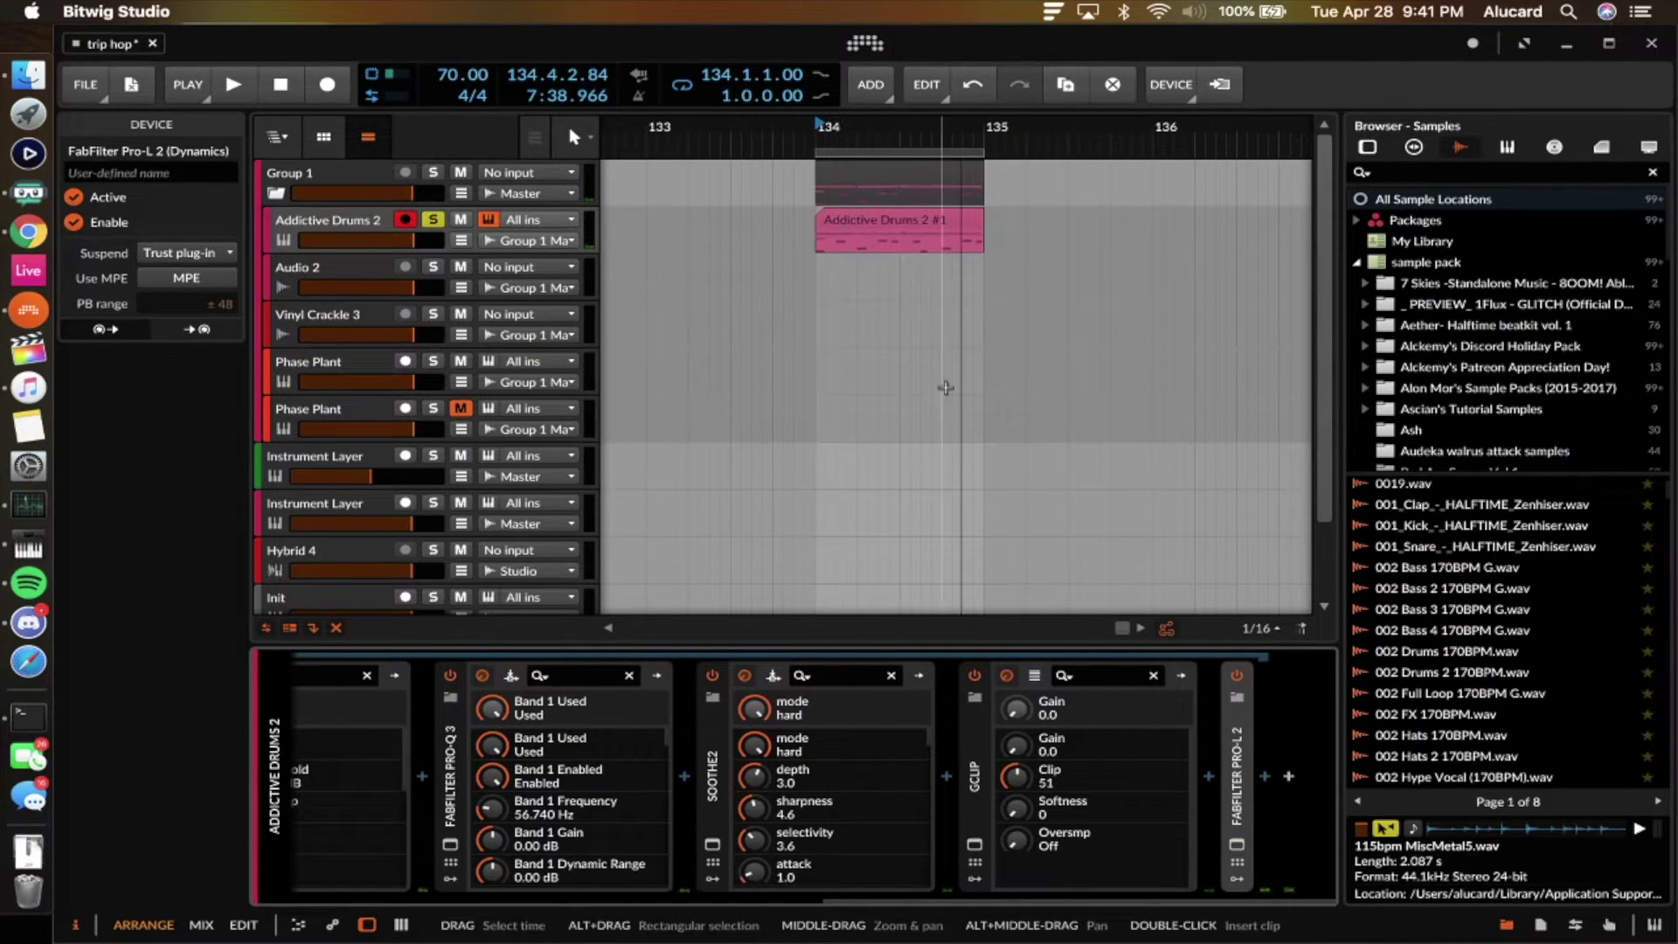
# - Select the first bounced drum clip at bar 122 and its Audio 2 track to show that track's device chain
pyautogui.hscroll(-5, 866, 270)
pyautogui.scroll(-3, 866, 270)
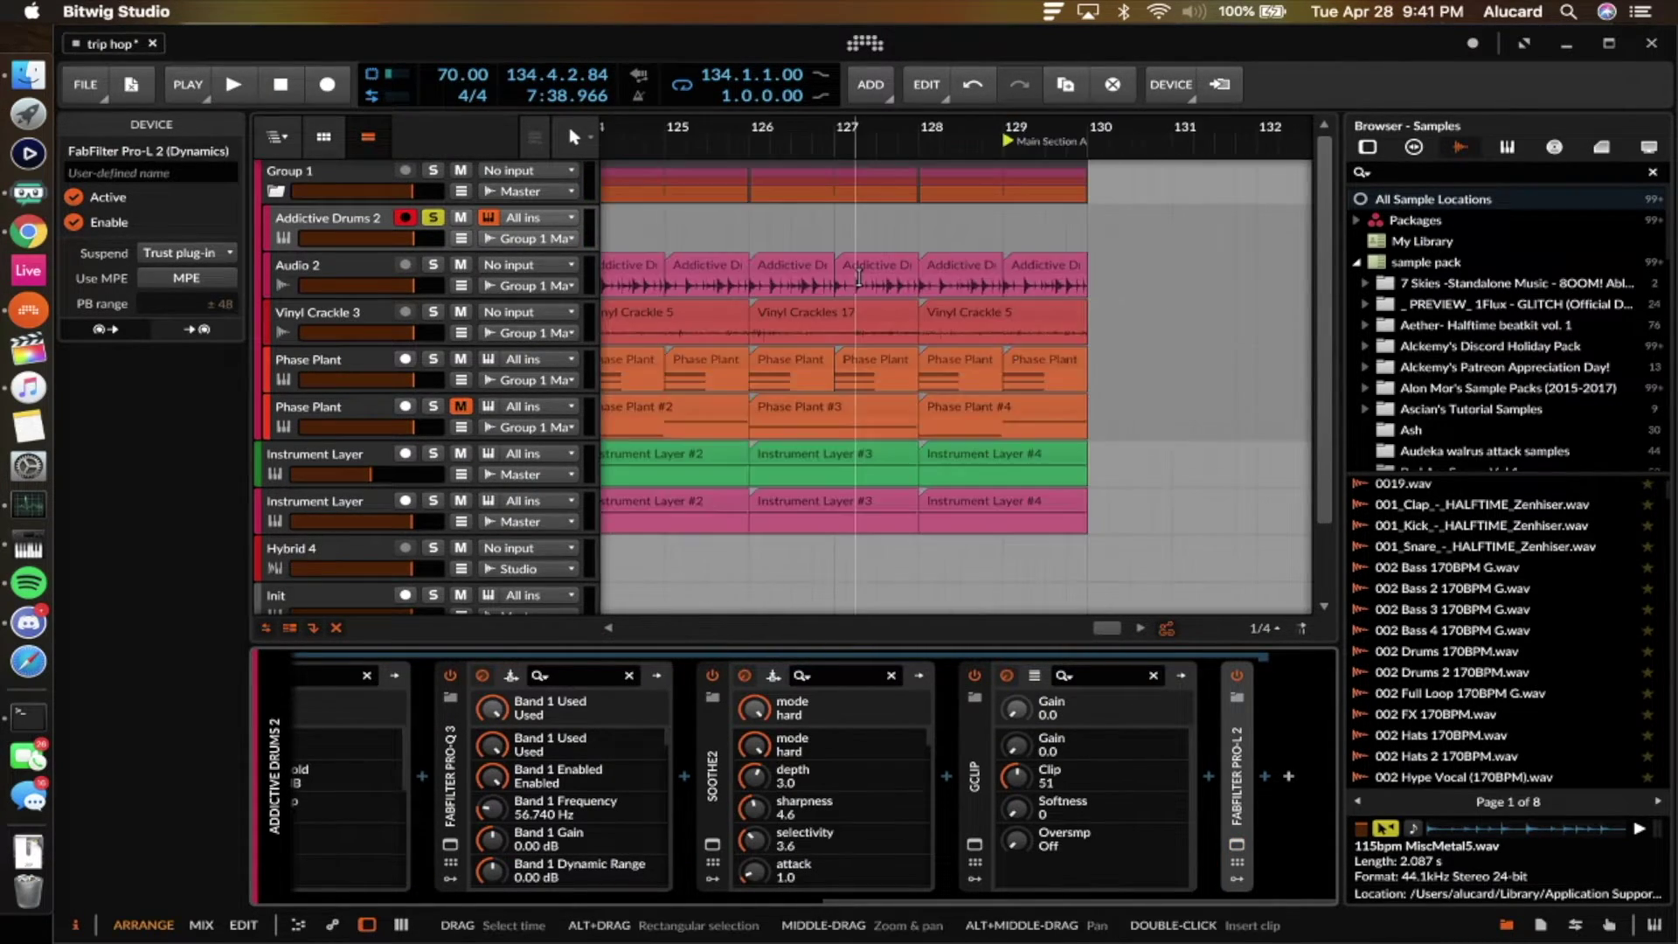
pyautogui.hscroll(-5, 700, 269)
pyautogui.click(805, 266)
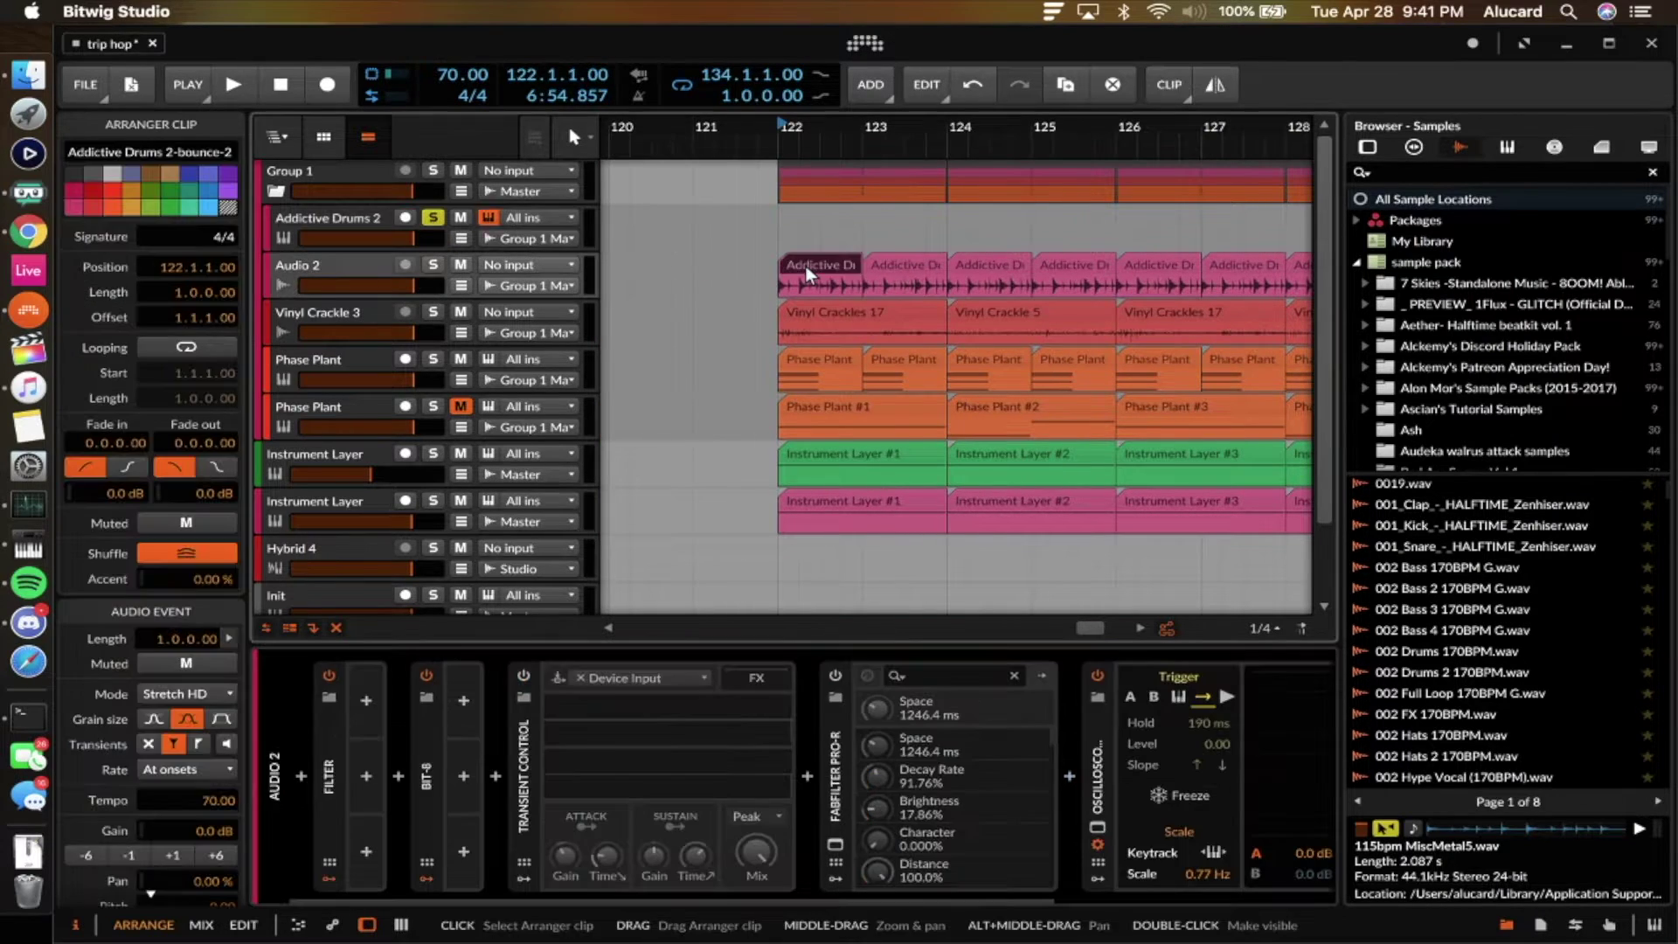
pyautogui.click(379, 273)
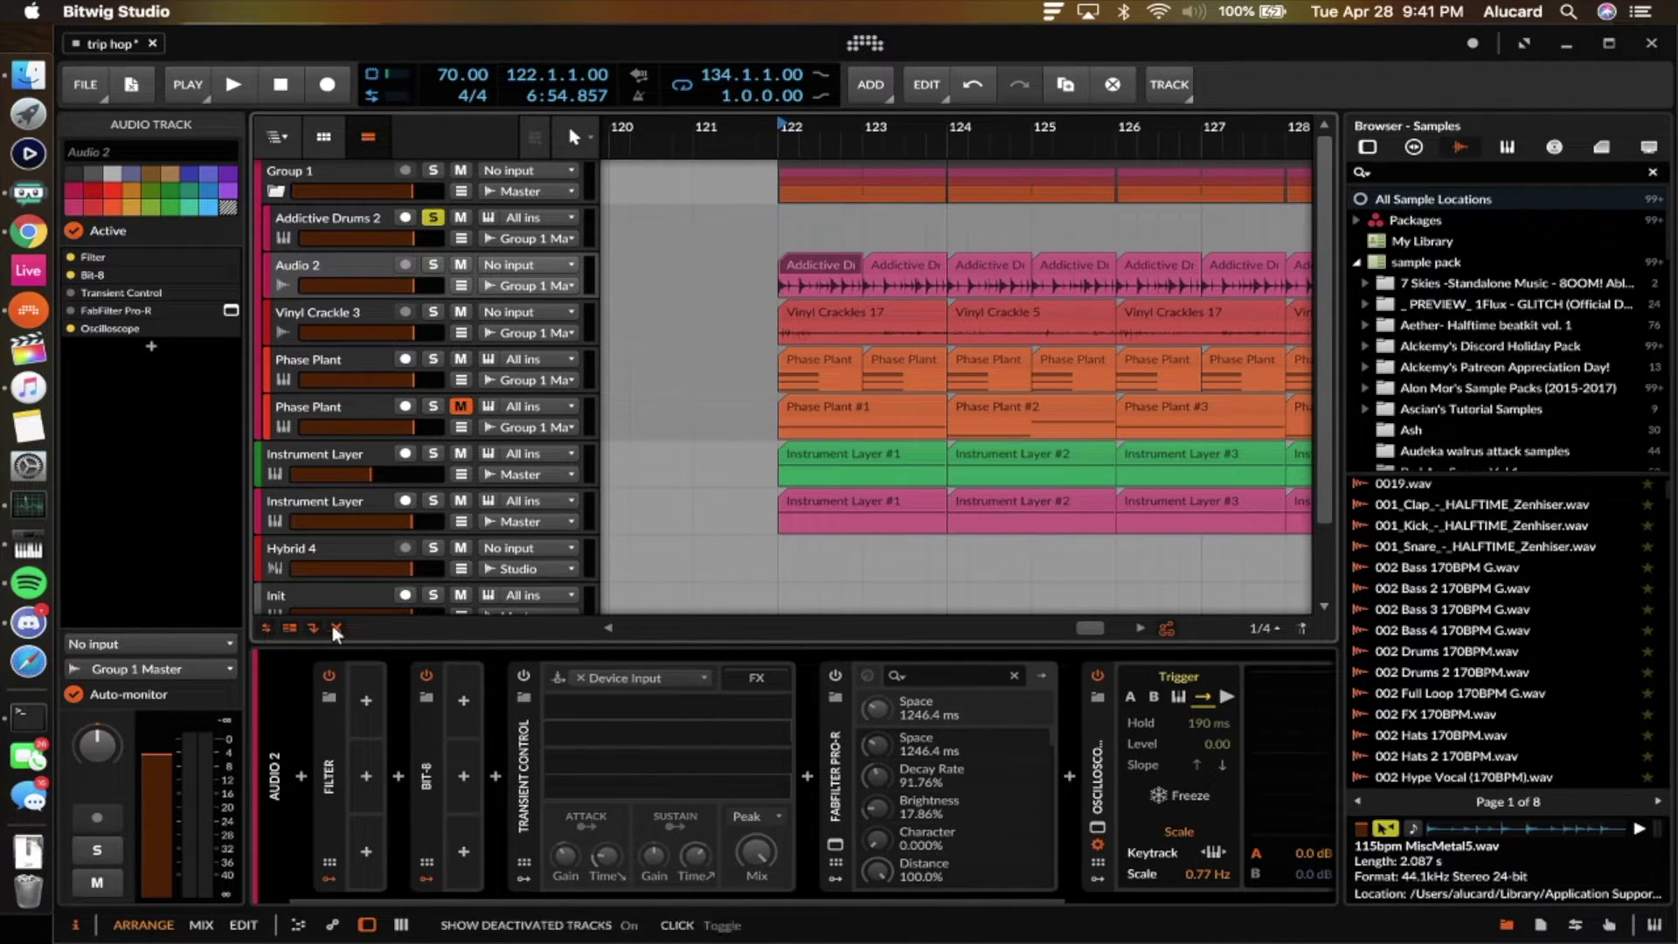
# - Expand the Filter and Bit-8 devices in the Audio 2 chain to examine their settings
pyautogui.click(328, 725)
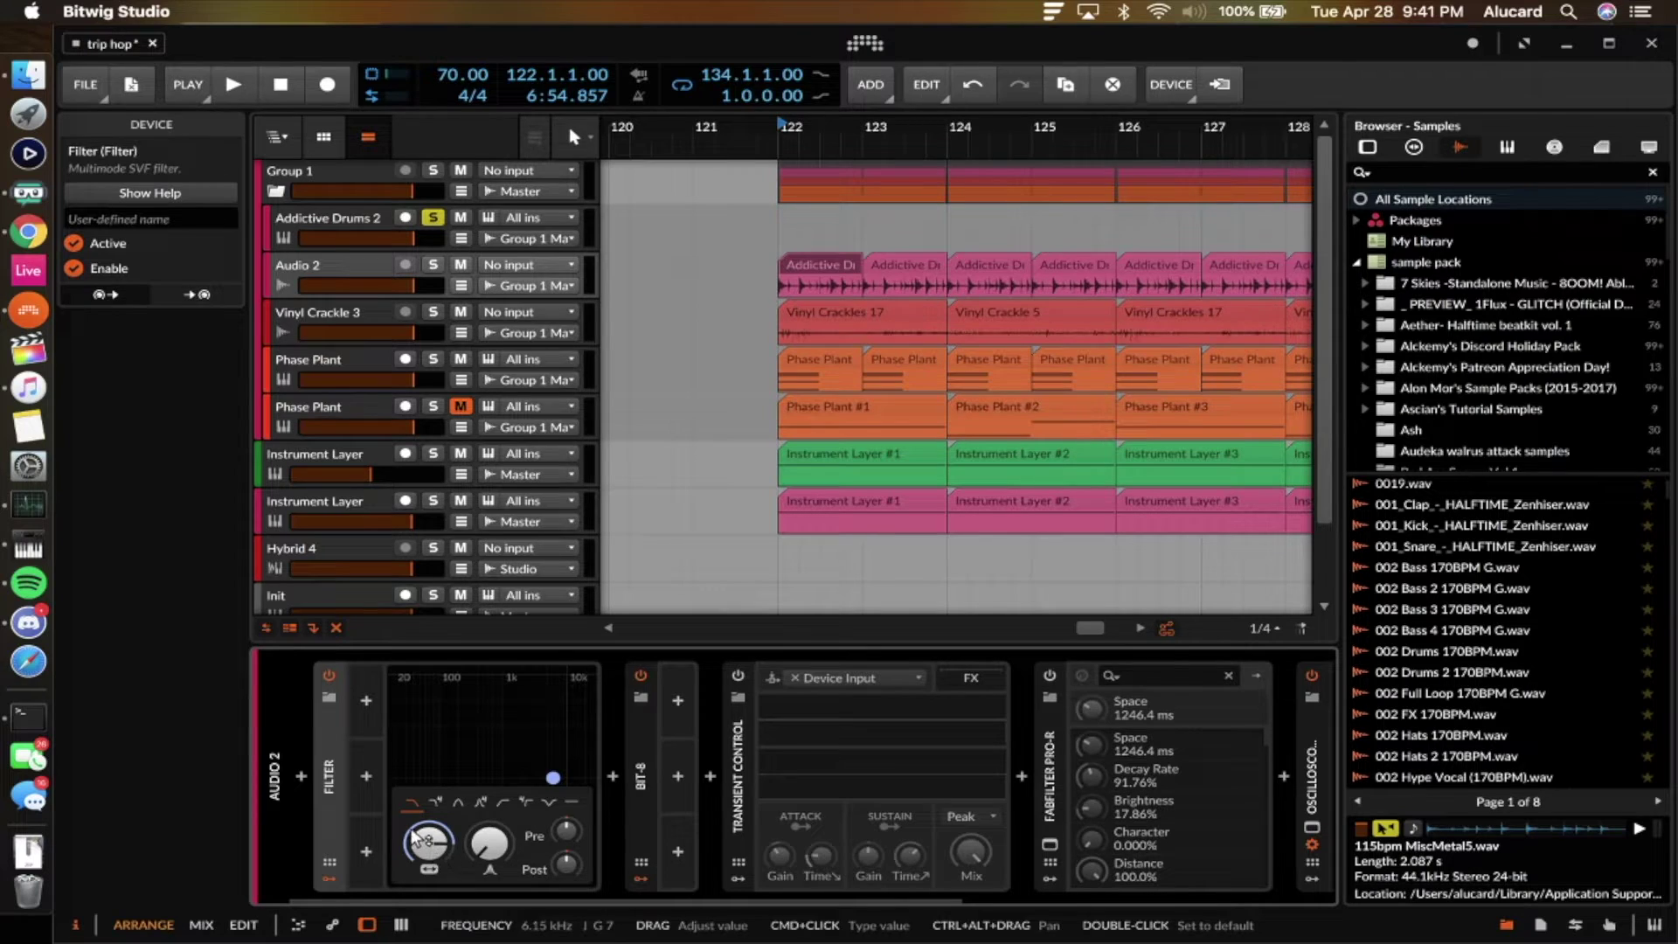
pyautogui.doubleClick(644, 732)
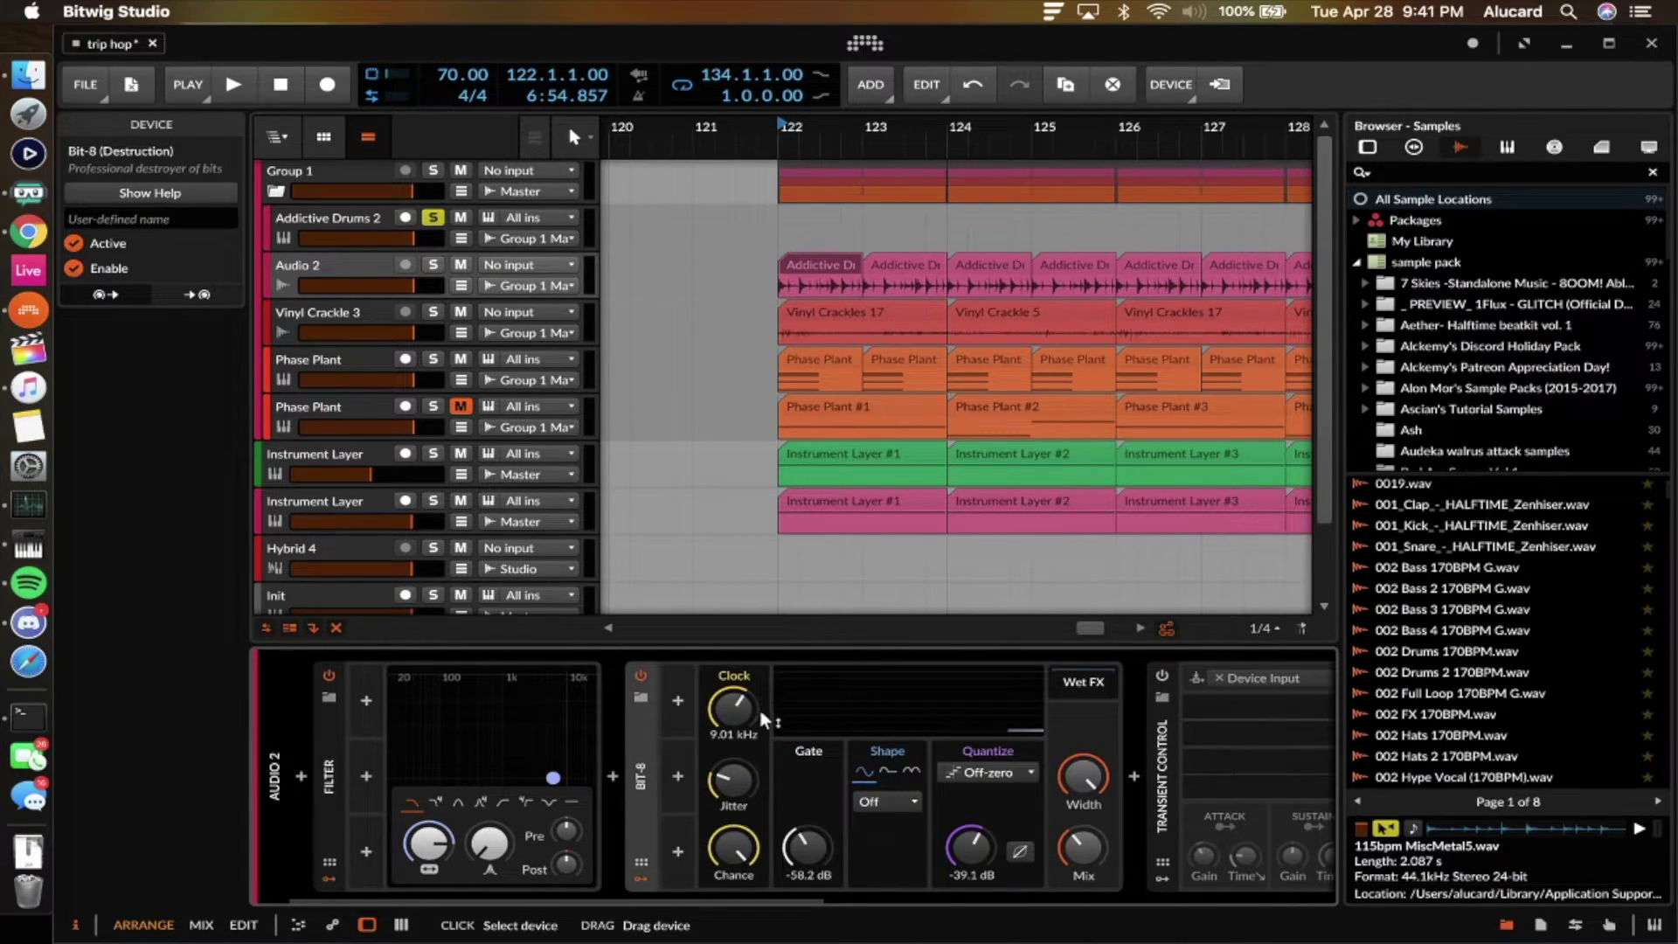
# - Solo the Audio 2 track instead of Addictive Drums 2, play the bounced drums through the Filter and Bit-8, and stop playback
pyautogui.click(433, 264)
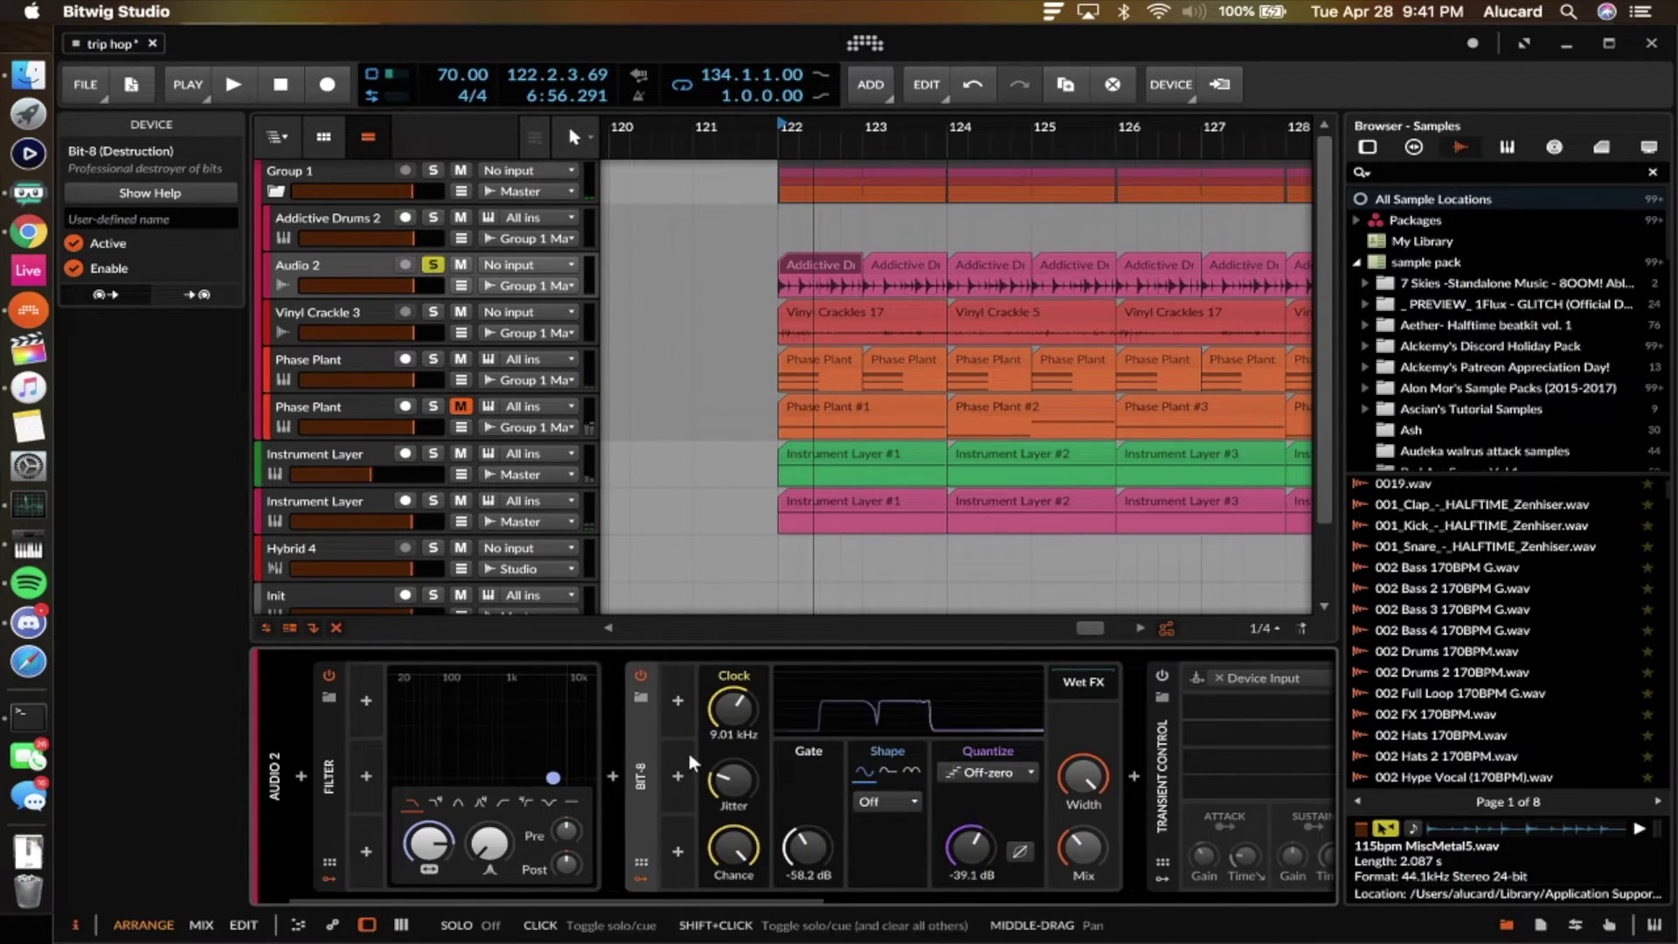
pyautogui.press('space')
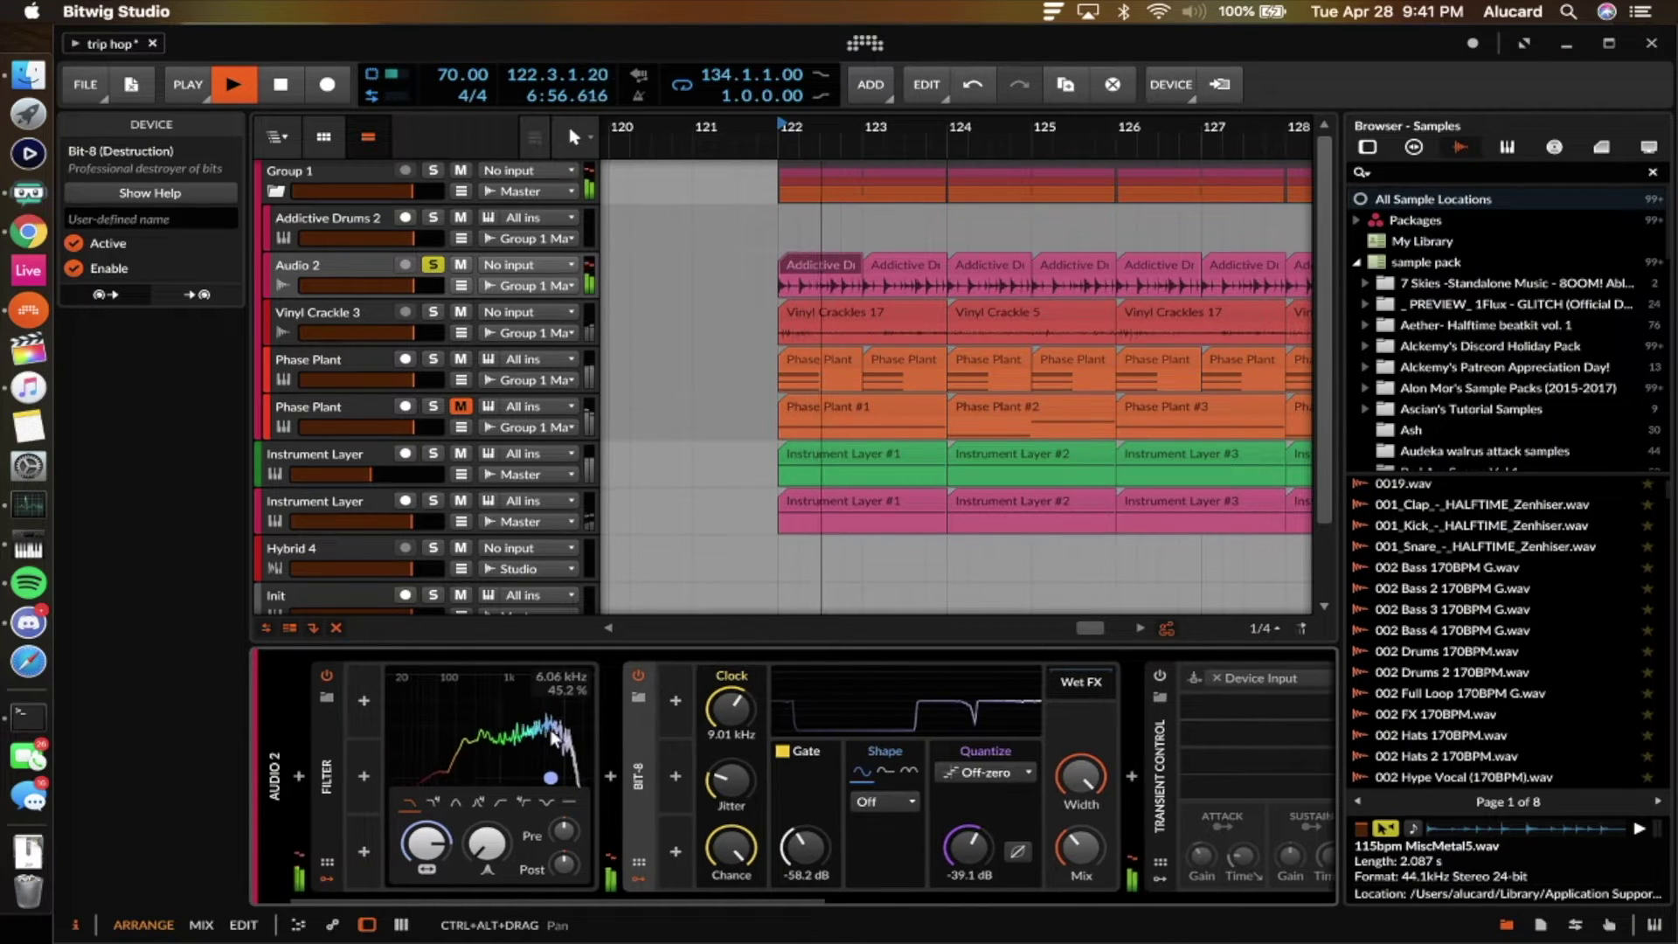
pyautogui.hscroll(3, 546, 733)
pyautogui.press('space')
pyautogui.hscroll(-3, 520, 738)
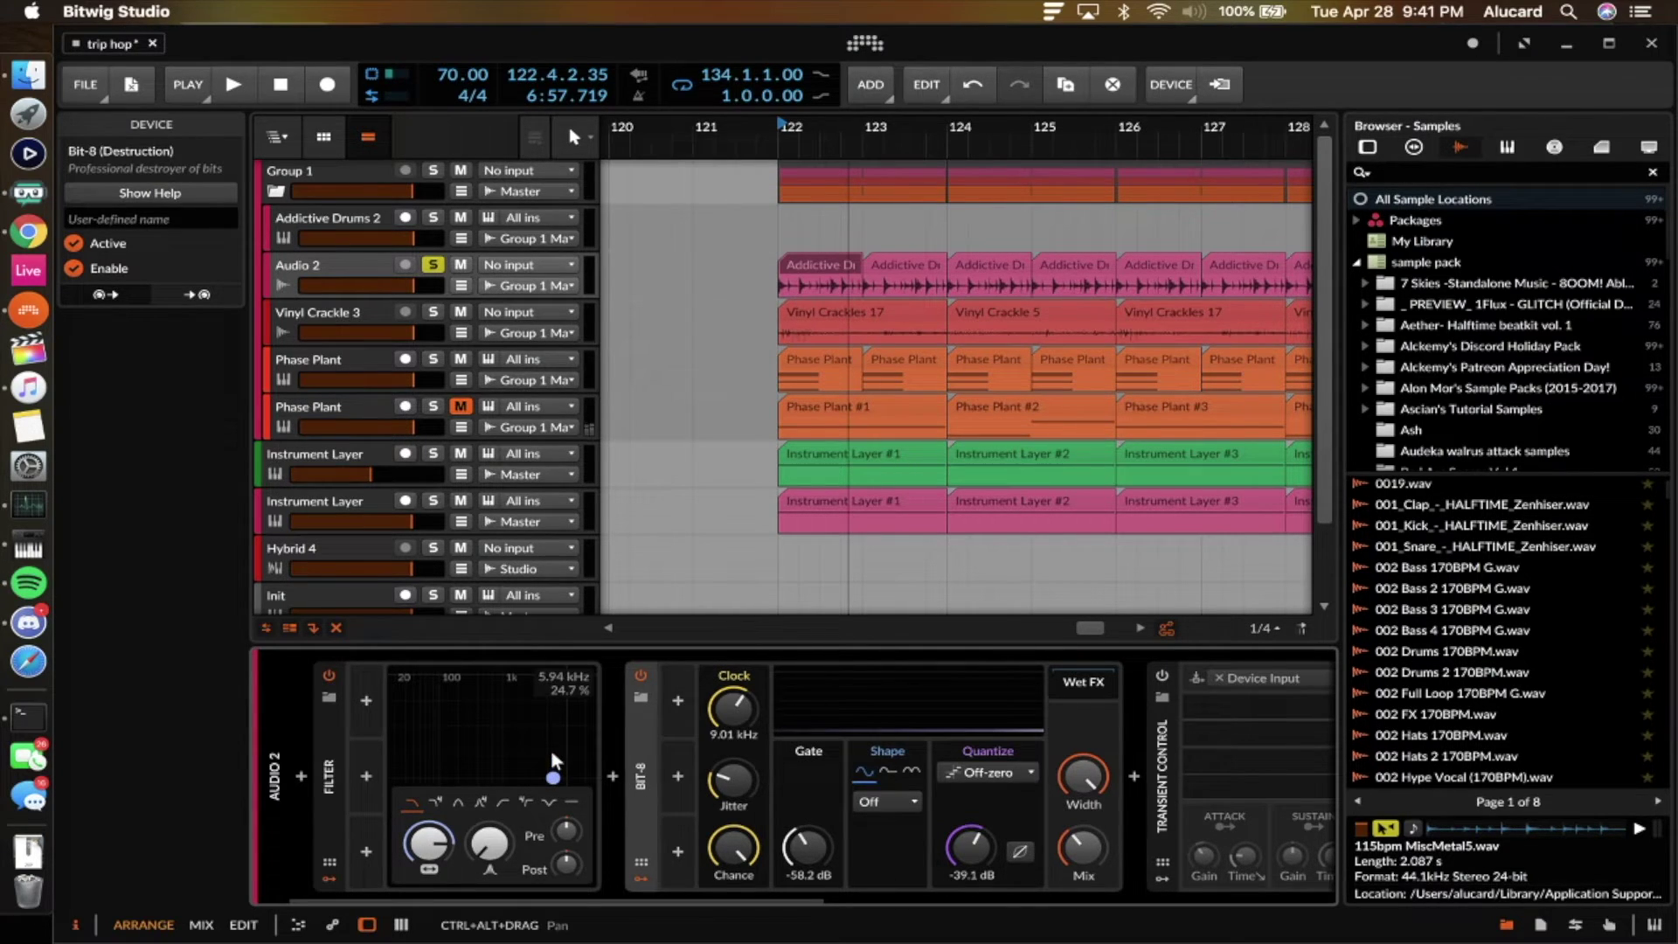
# - Turn on the Transient Control device in the Audio 2 chain
pyautogui.hscroll(2, 550, 749)
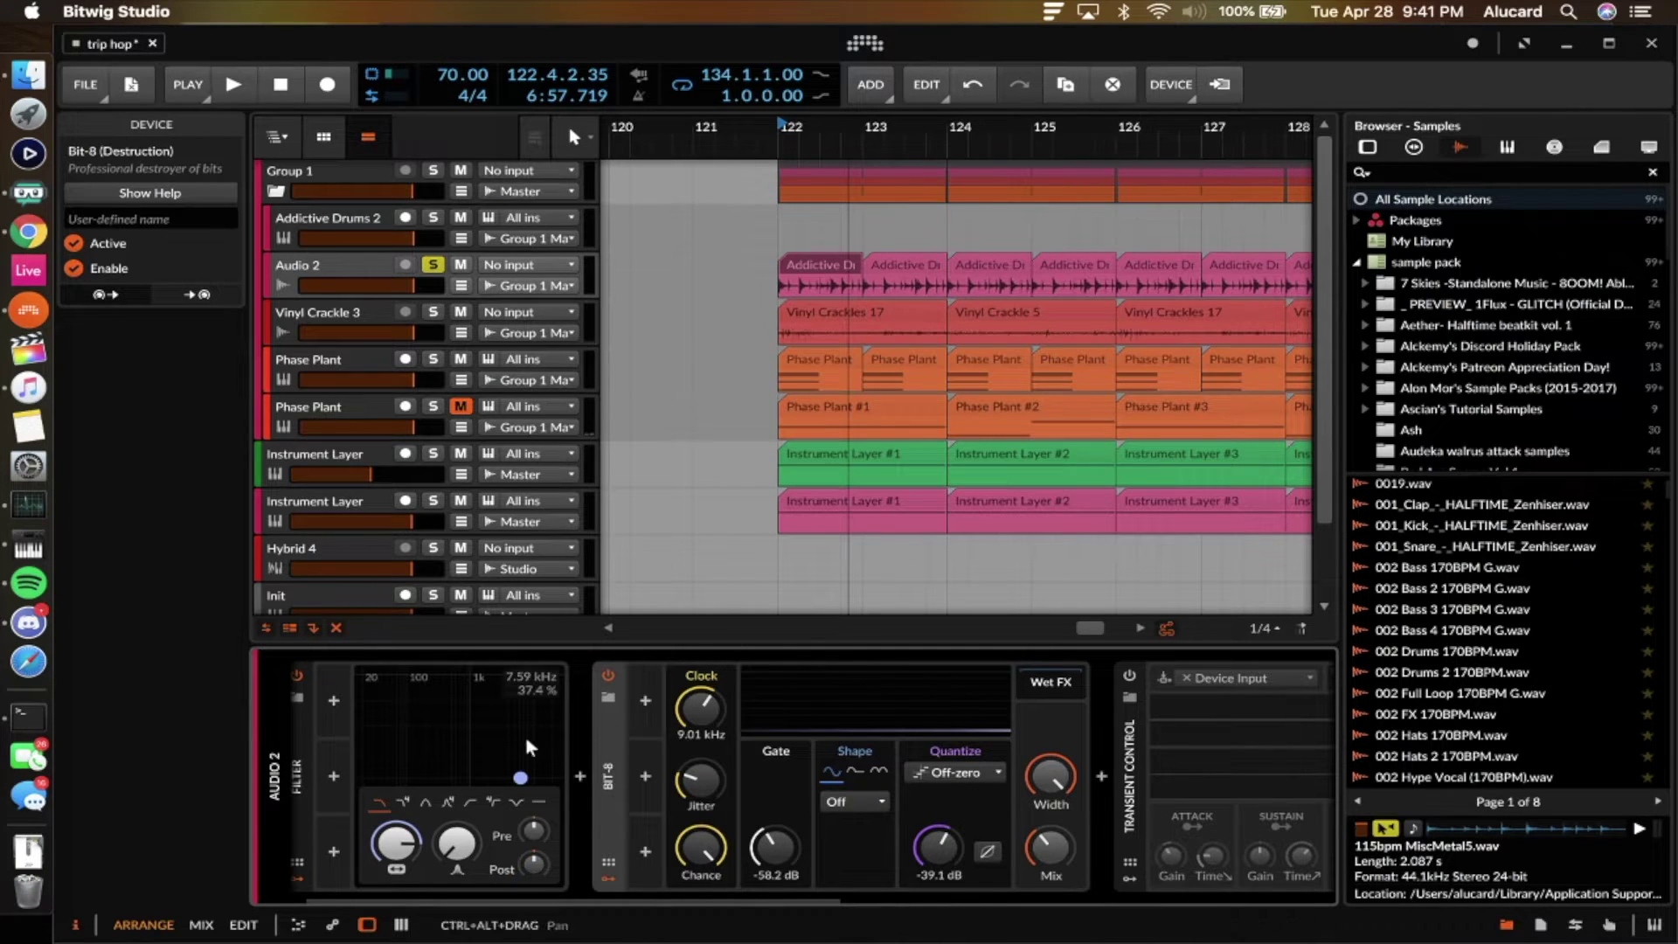
pyautogui.hscroll(10, 524, 739)
pyautogui.hscroll(-5, 526, 738)
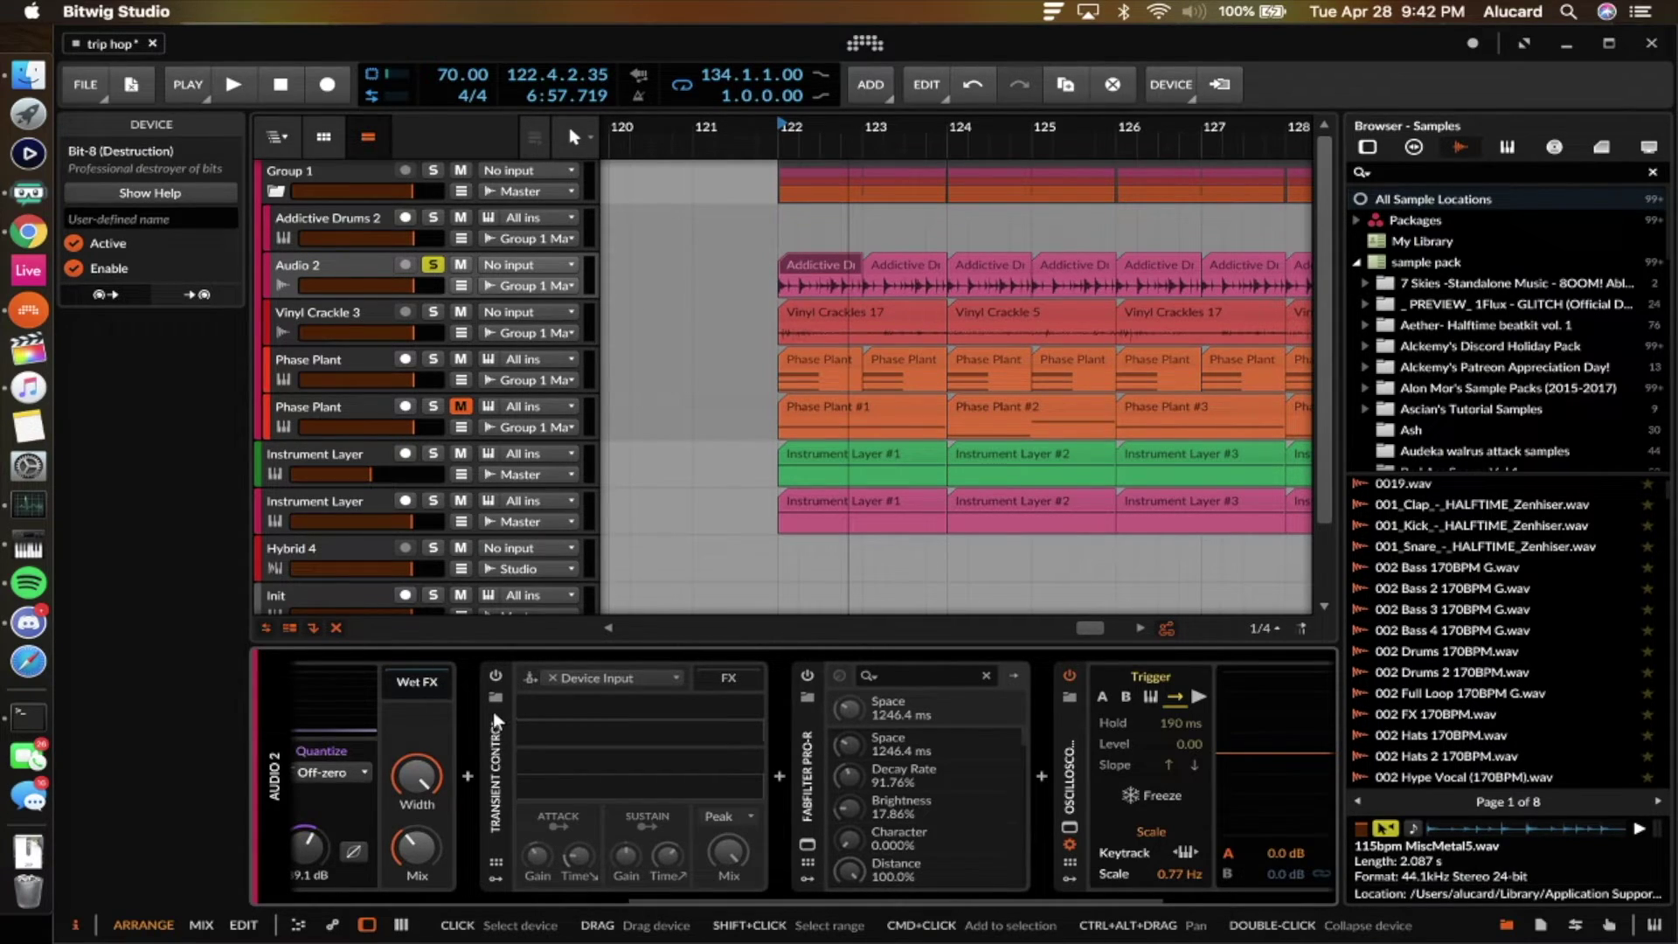
pyautogui.hscroll(1, 496, 702)
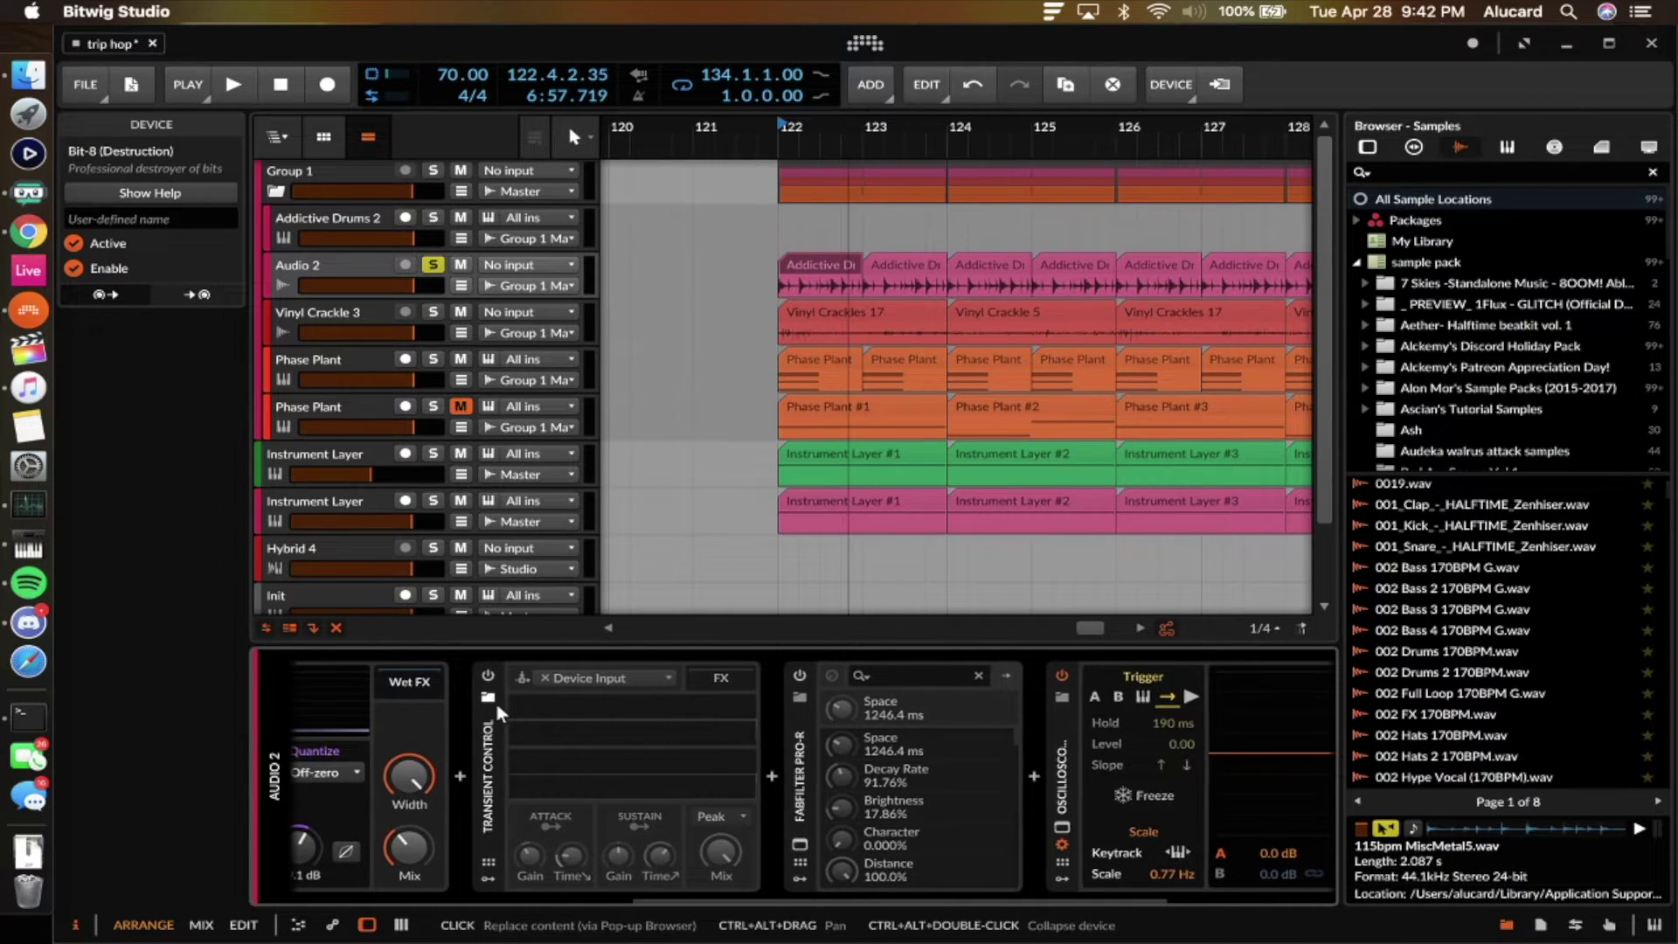
pyautogui.click(488, 673)
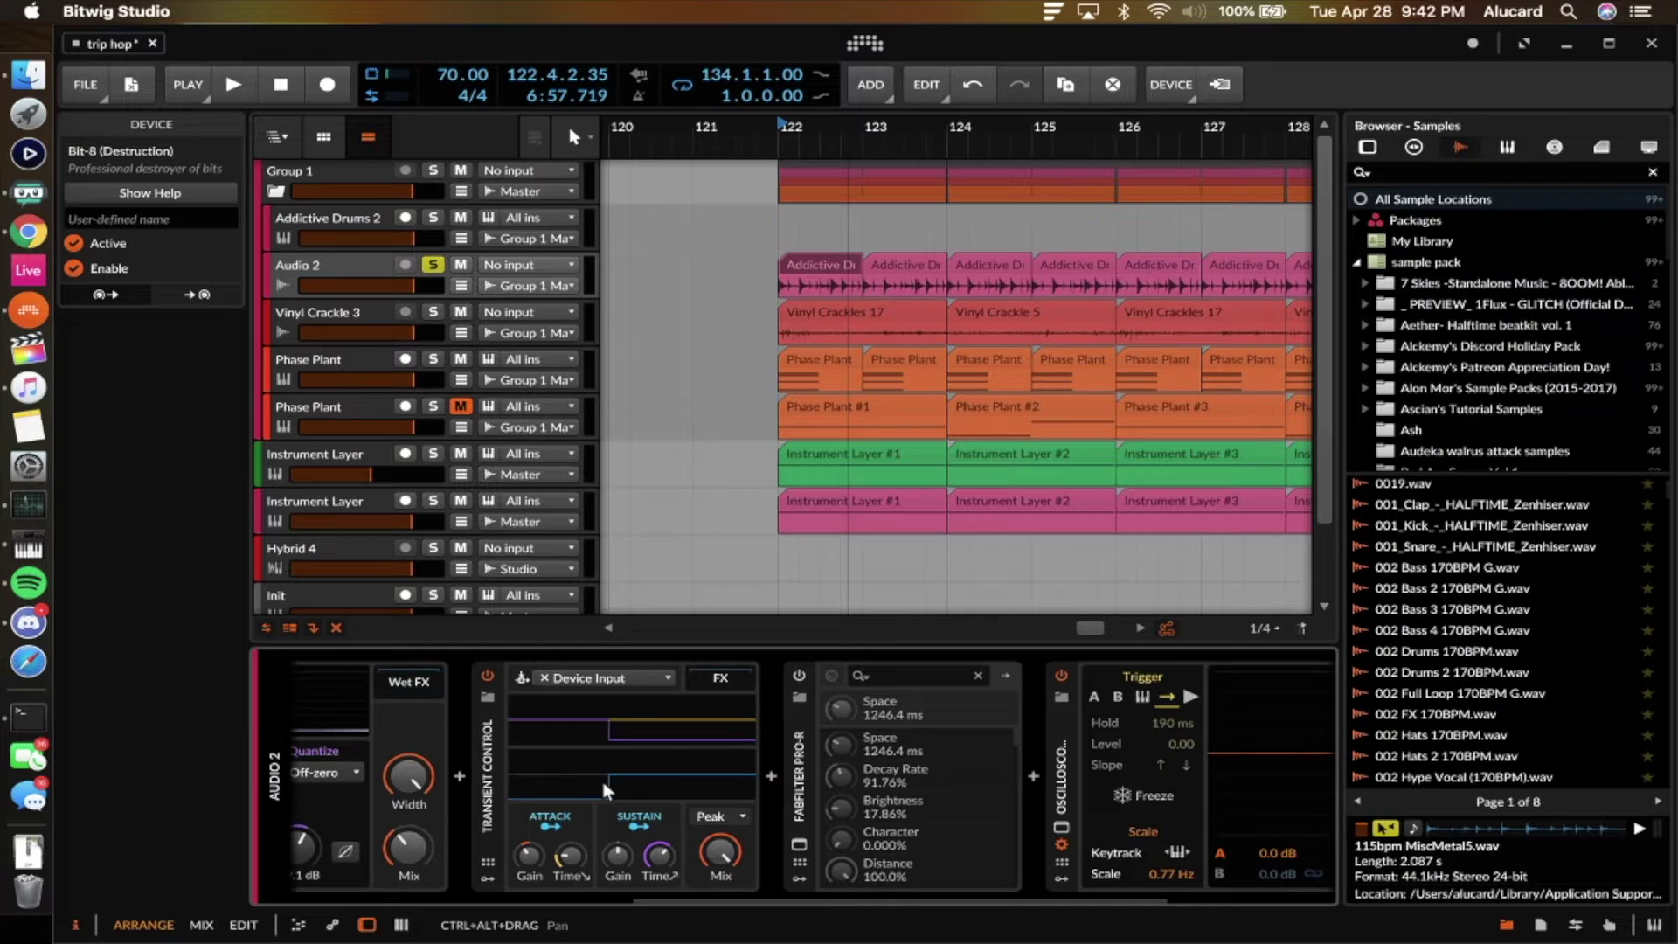
# - Play the bounced drums with Transient Control active, checking the waveform in the Oscilloscope, and stop playback
pyautogui.hscroll(5, 600, 776)
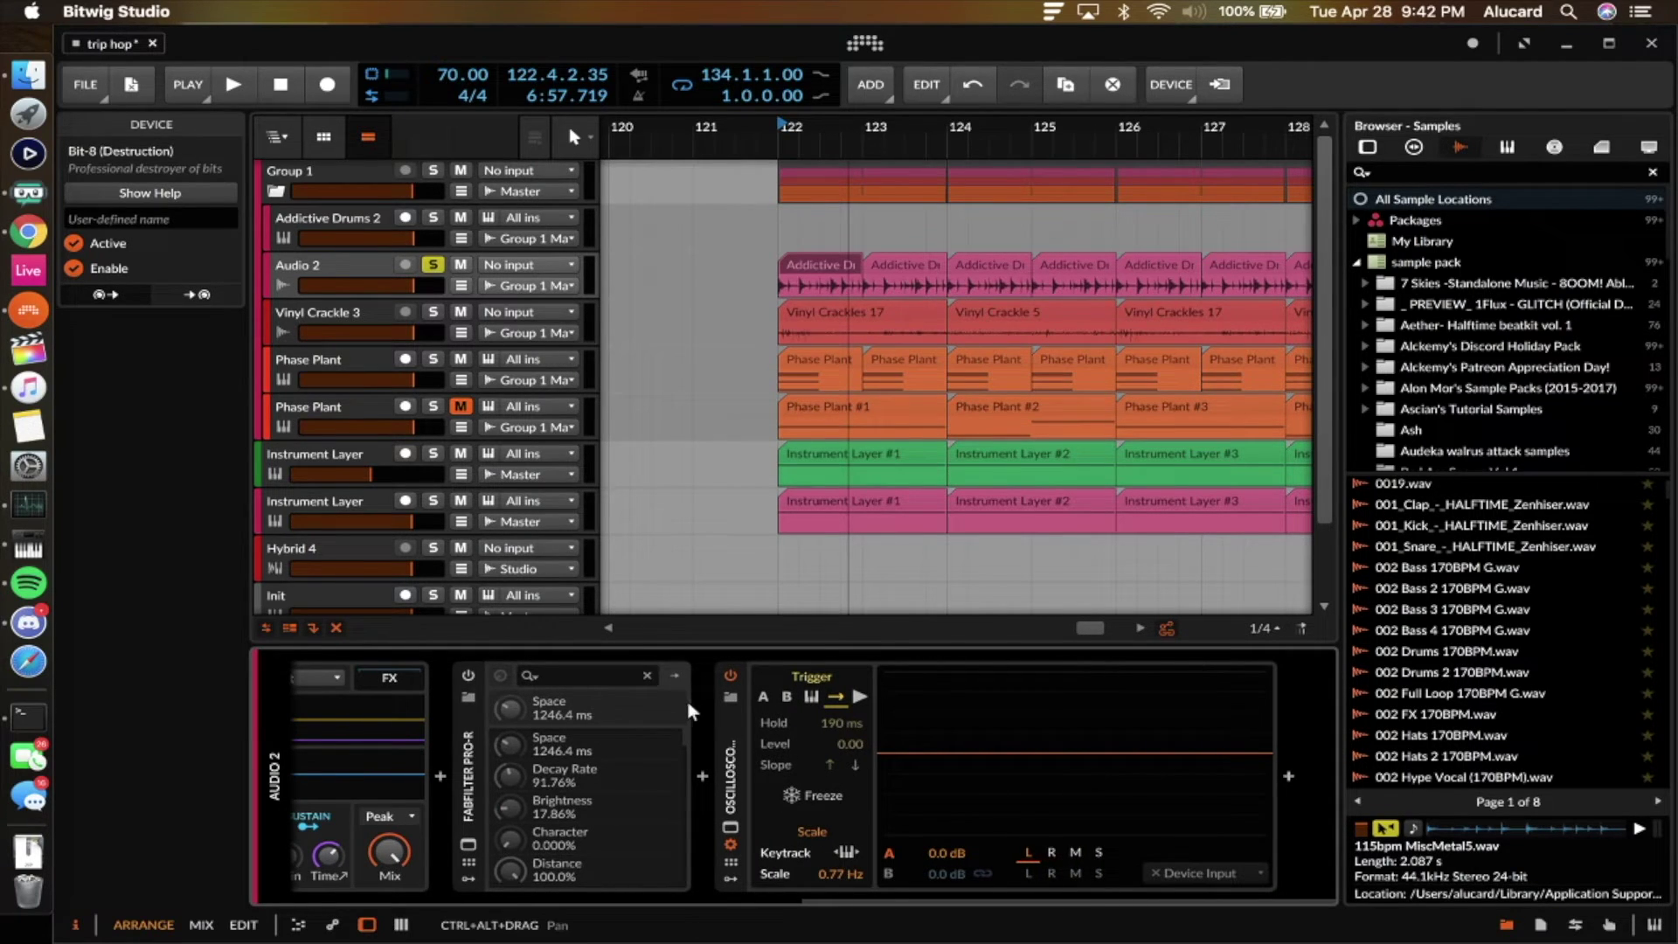
pyautogui.press('space')
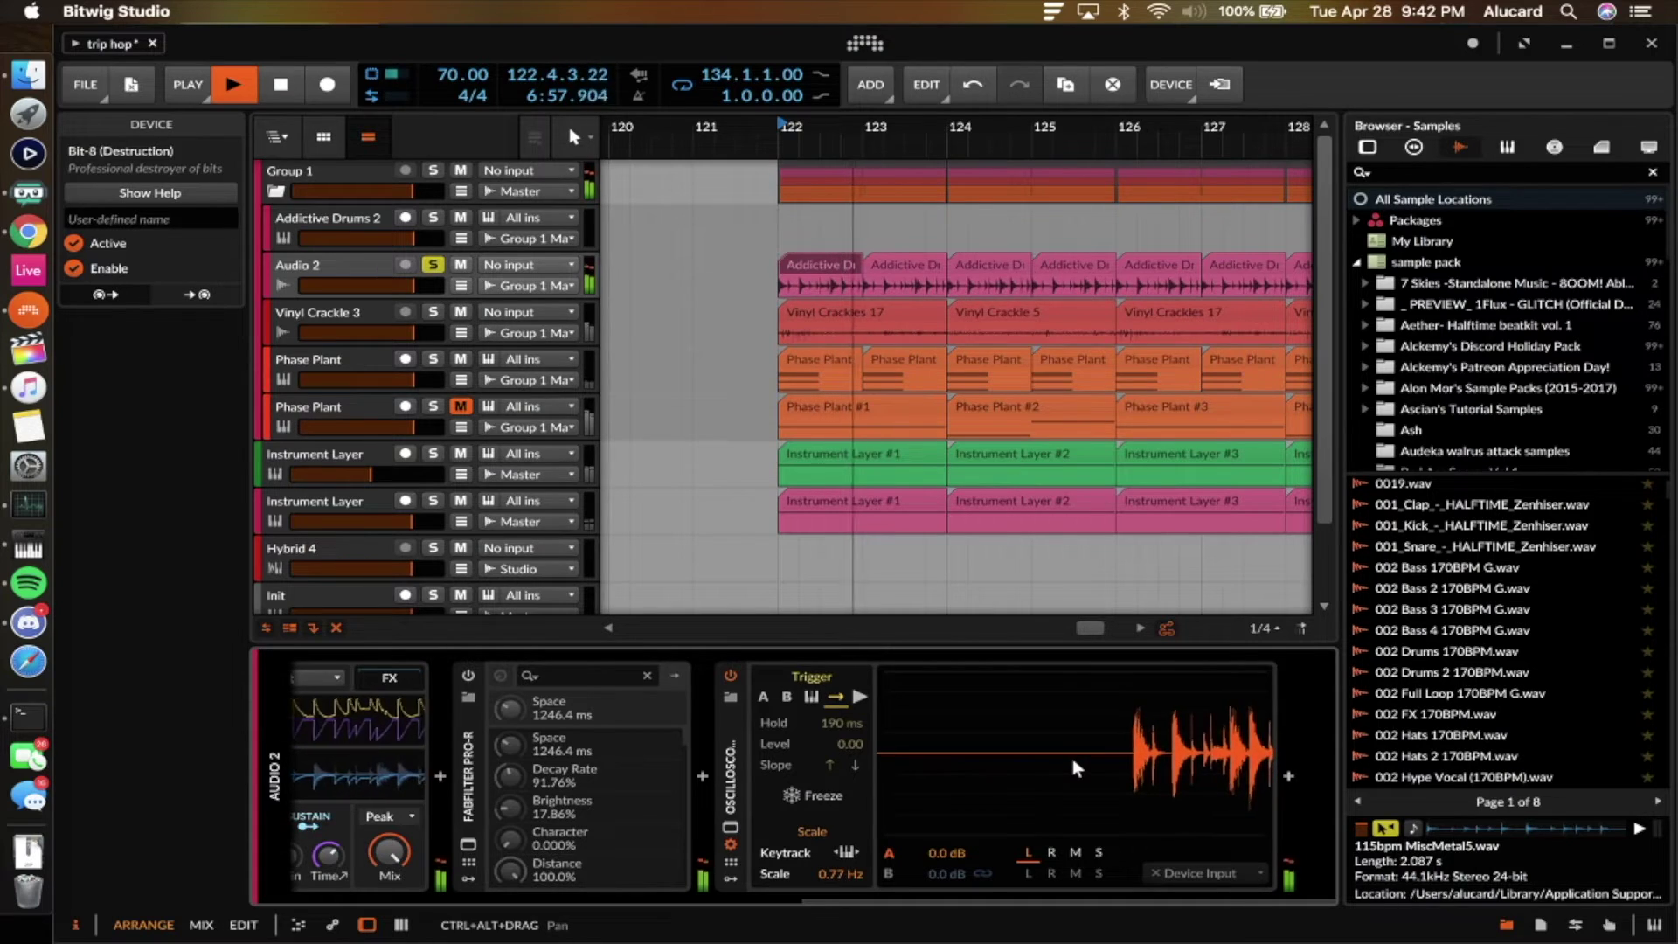
pyautogui.hscroll(-10, 1005, 773)
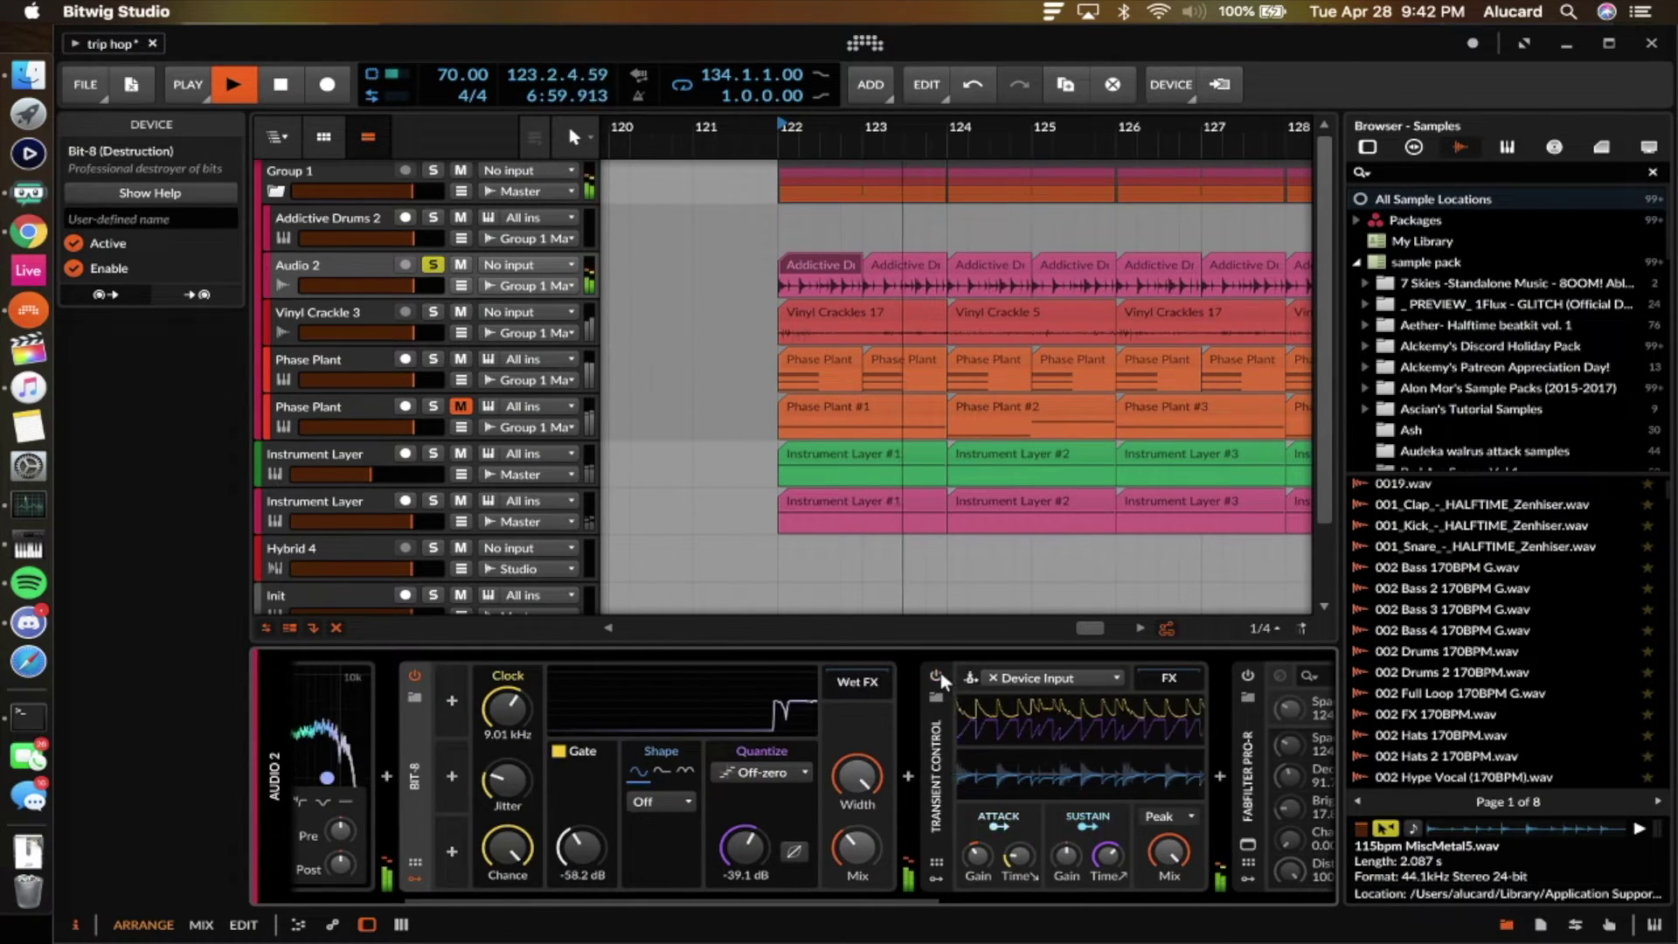
pyautogui.hscroll(3, 943, 680)
pyautogui.hscroll(4, 944, 680)
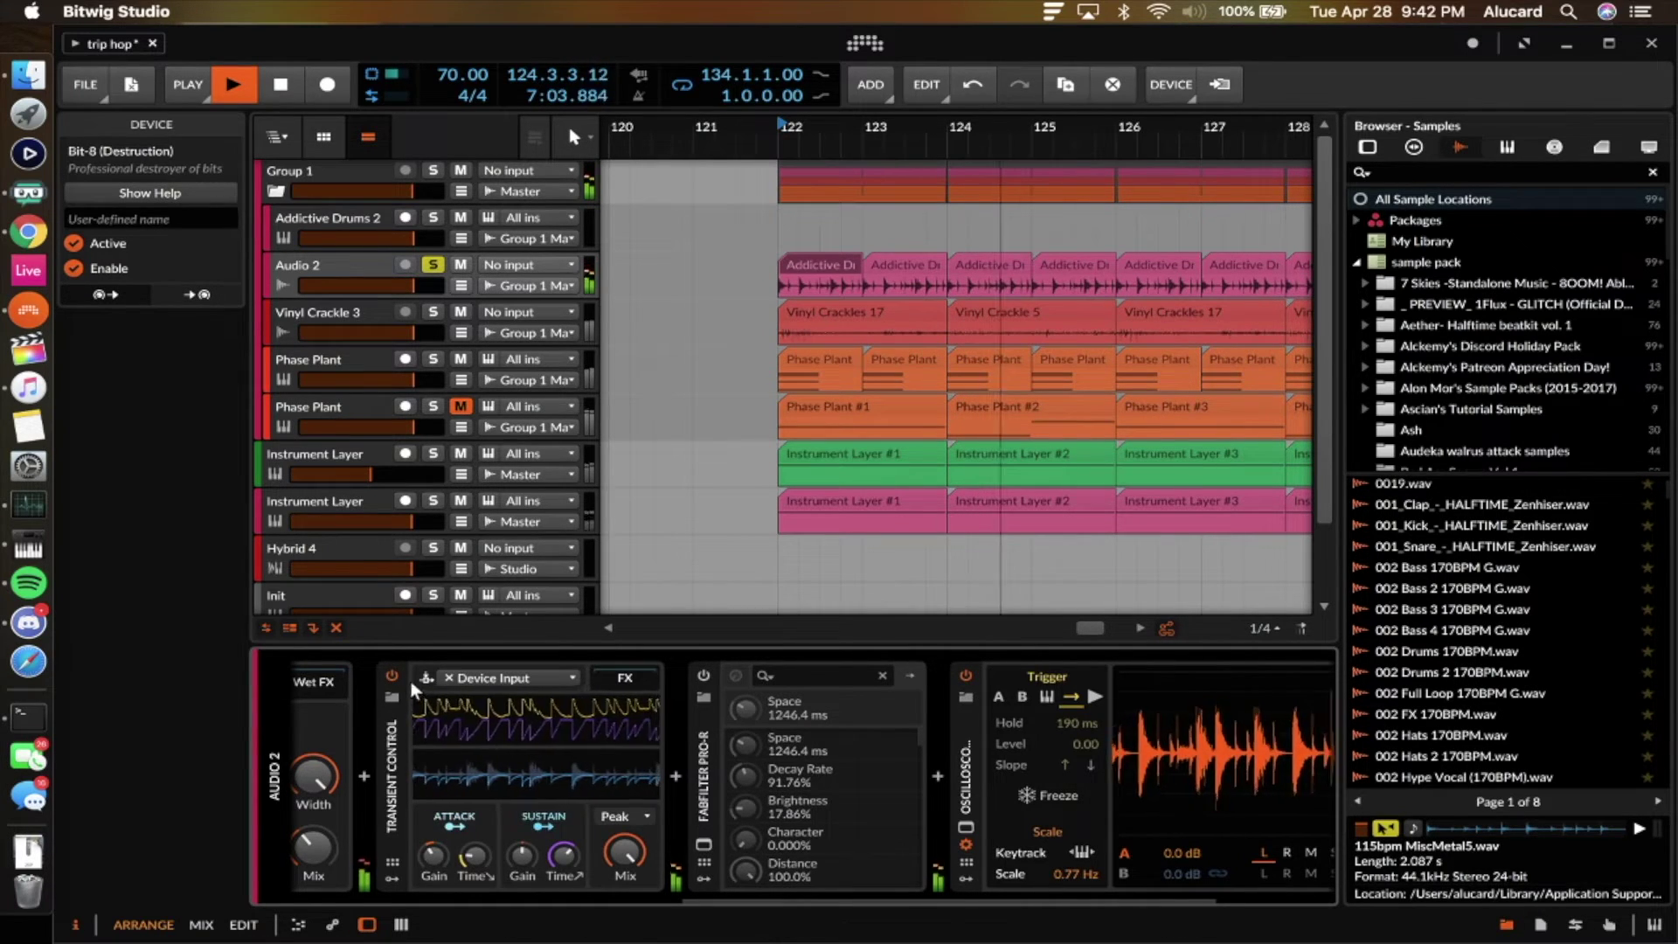
pyautogui.click(398, 675)
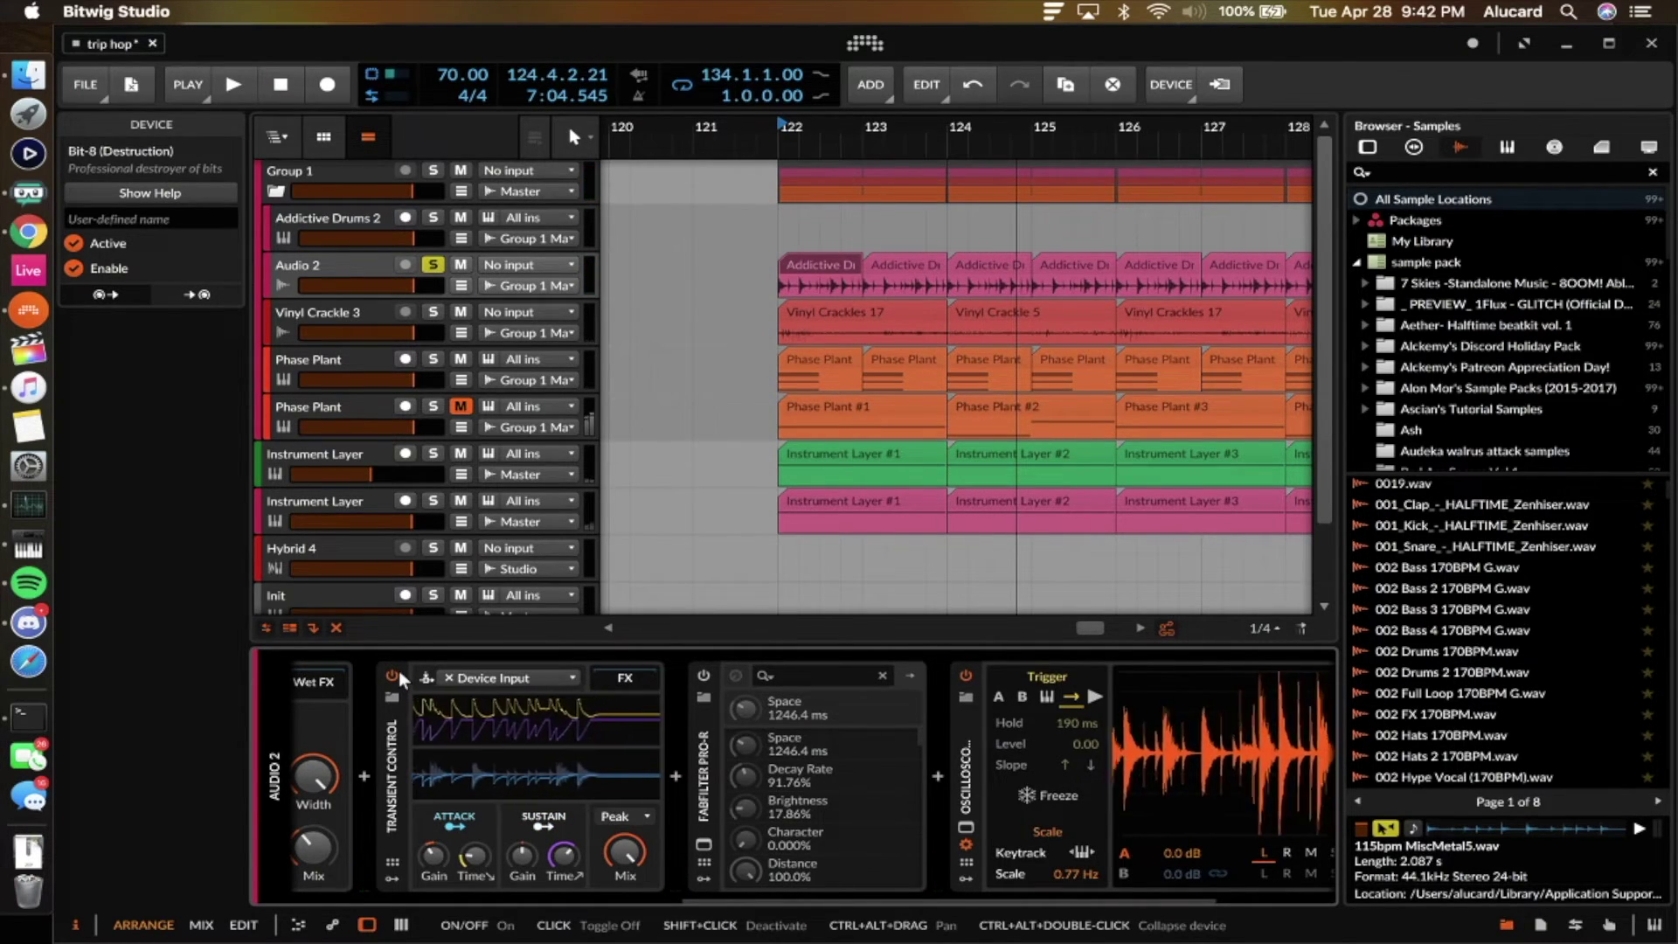
pyautogui.hscroll(1, 398, 670)
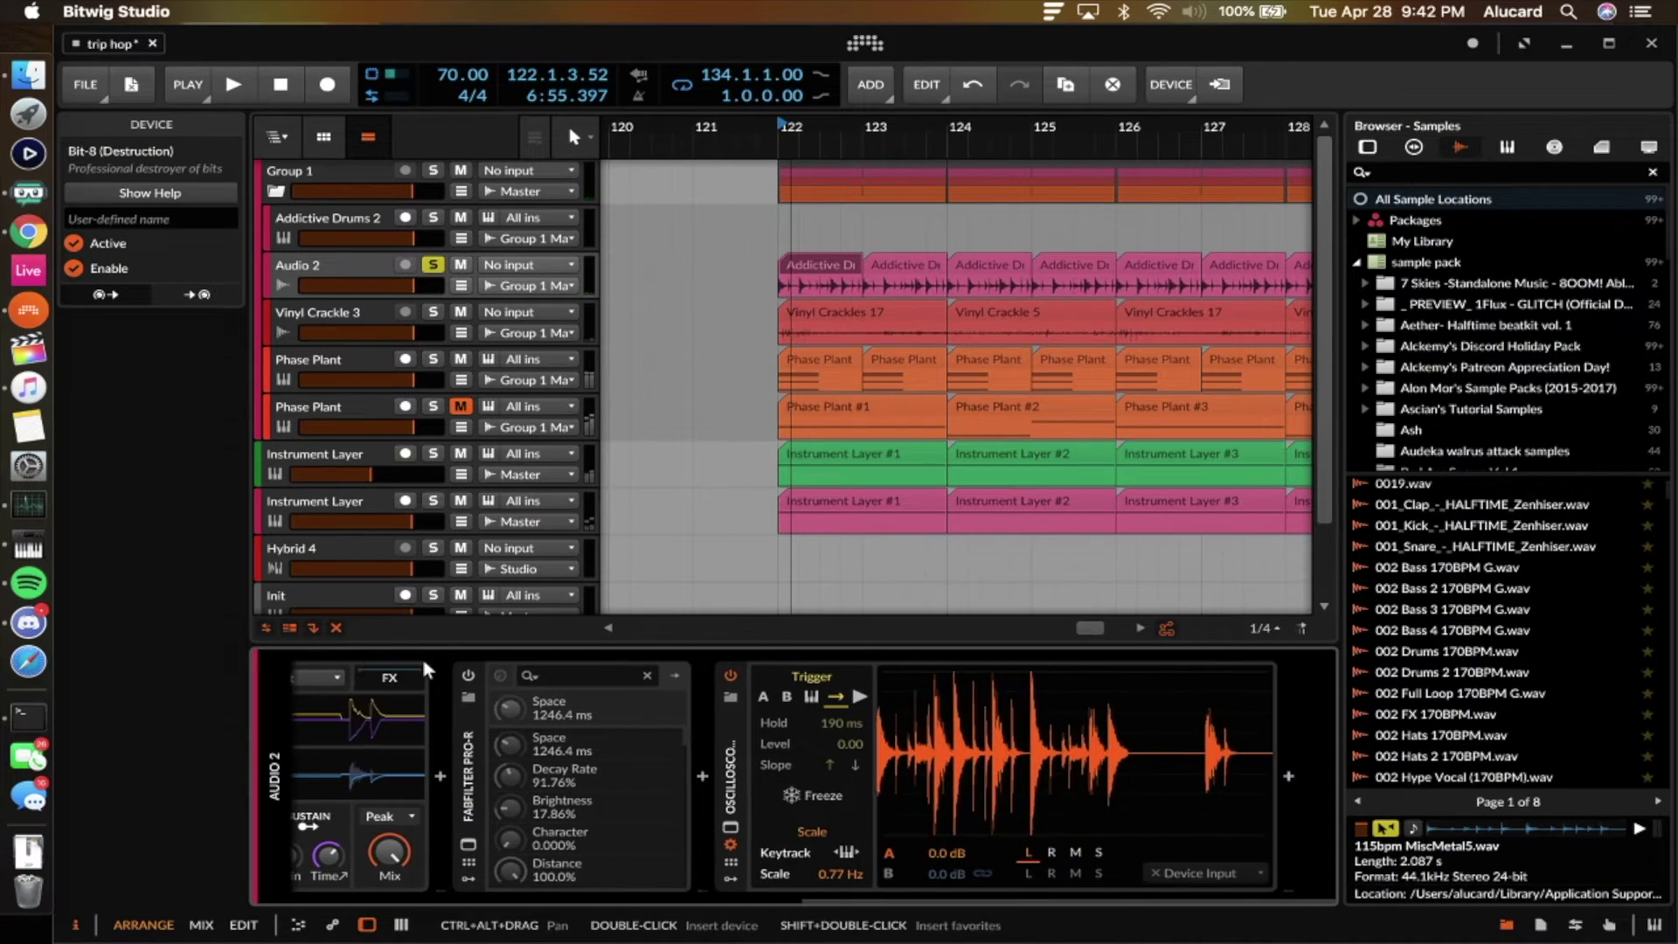
# - Turn Transient Control back off and select the device to show its description and settings
pyautogui.hscroll(-5, 422, 658)
pyautogui.click(644, 675)
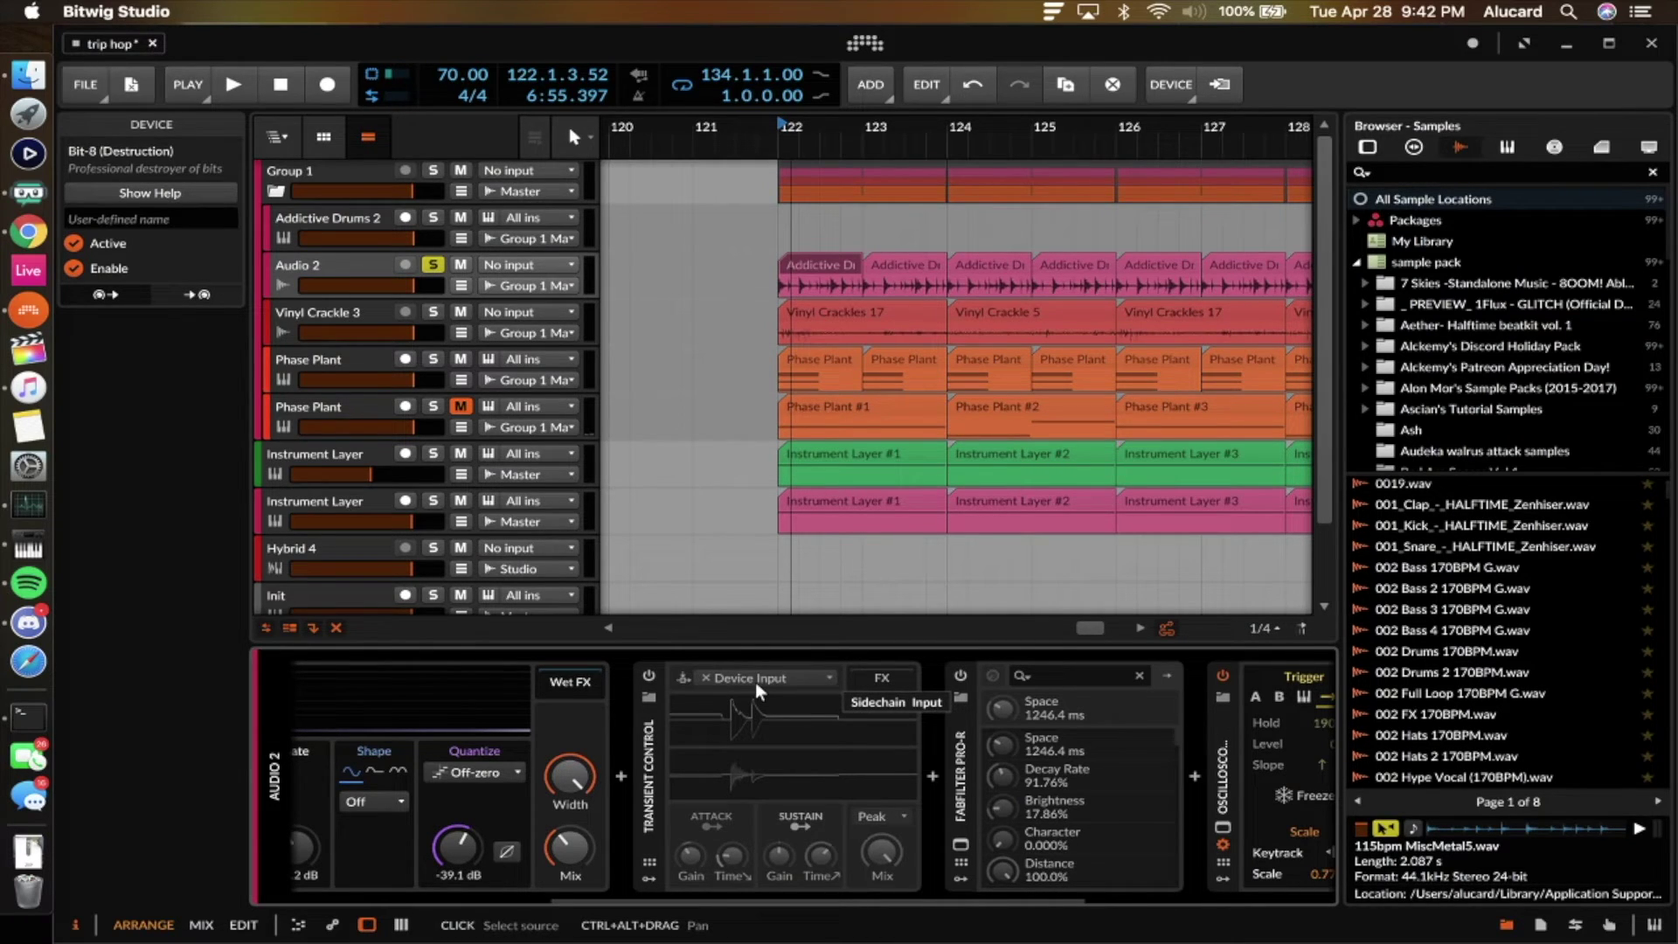
pyautogui.hscroll(8, 755, 681)
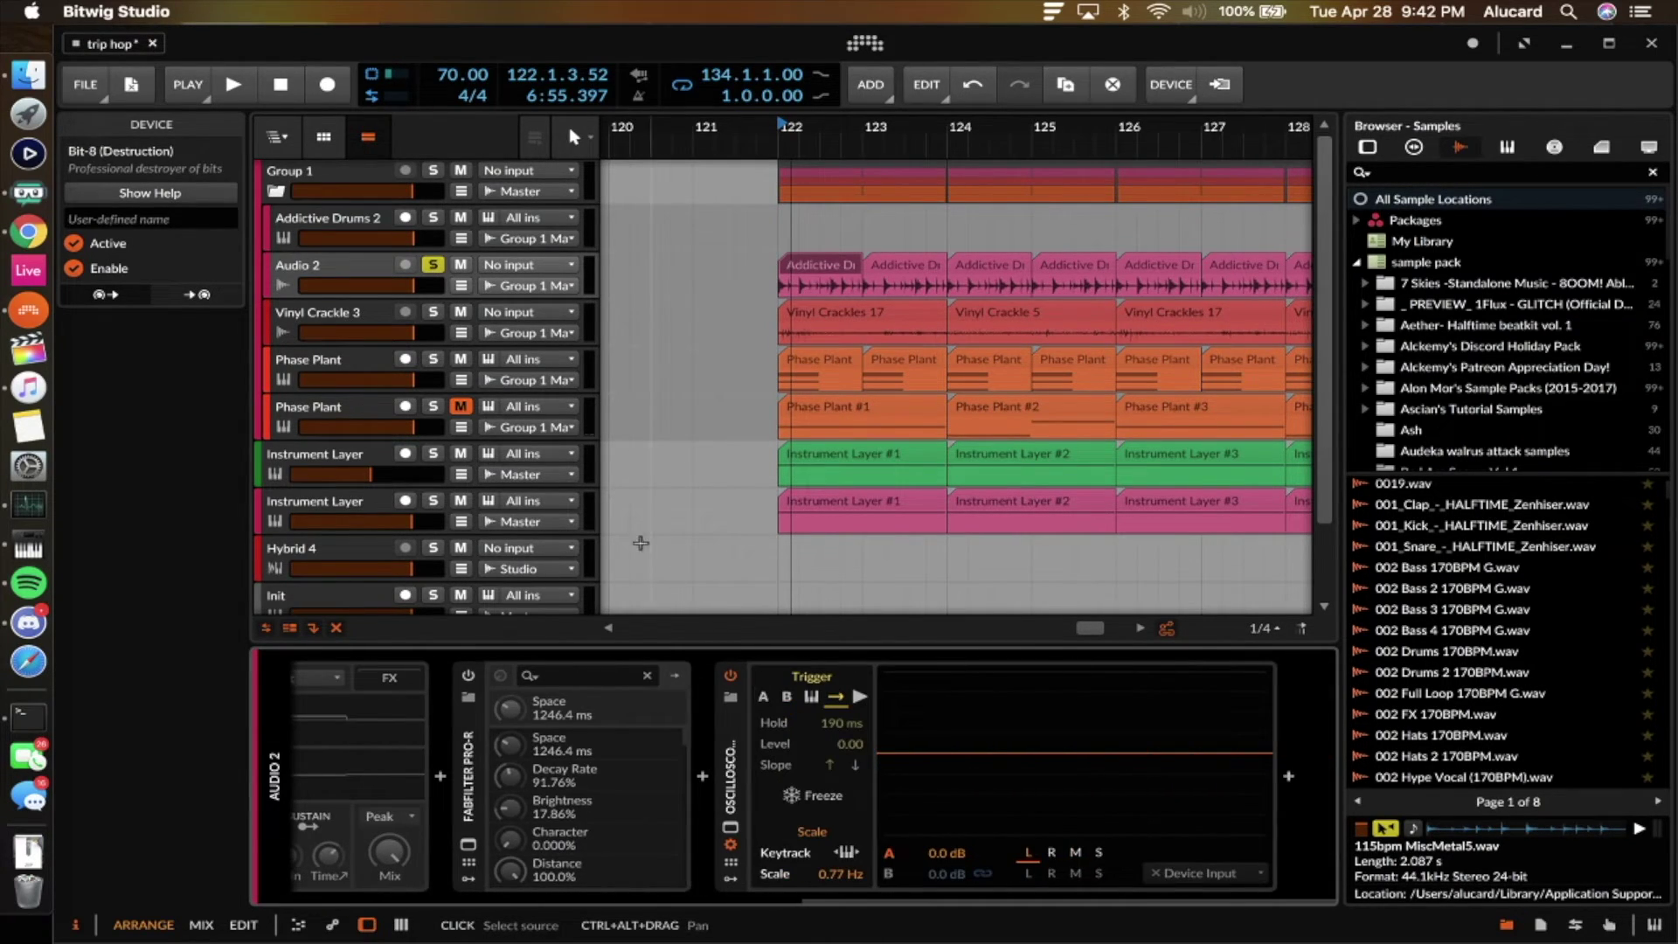
pyautogui.hscroll(-3, 559, 669)
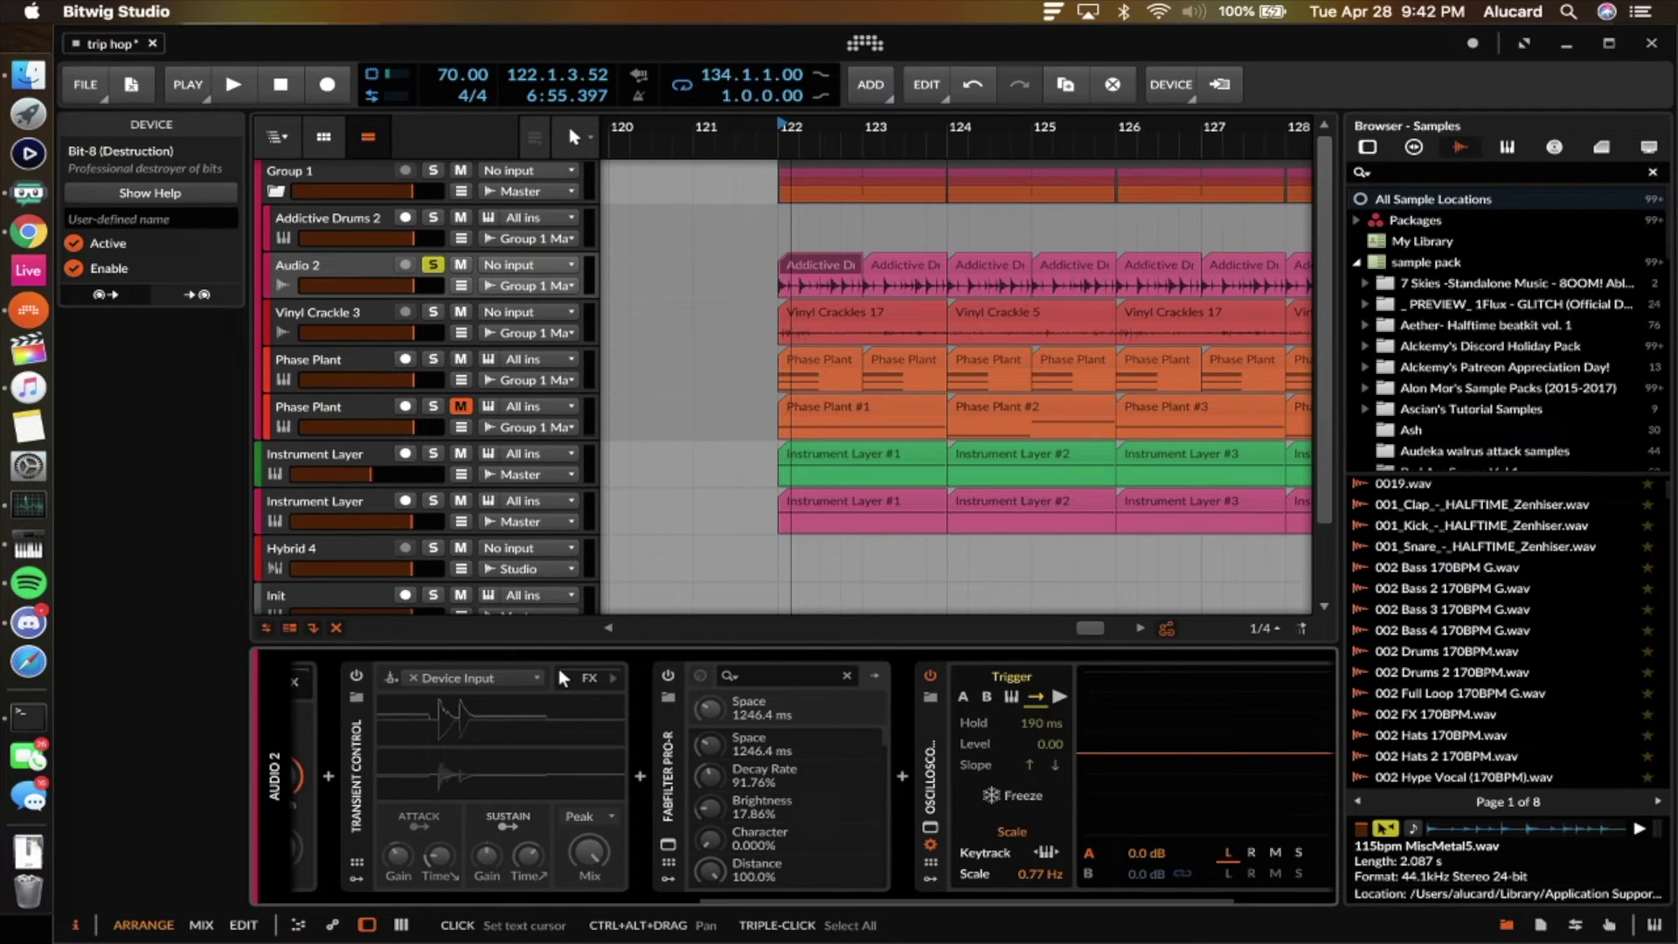
pyautogui.hscroll(-2, 559, 669)
pyautogui.click(481, 710)
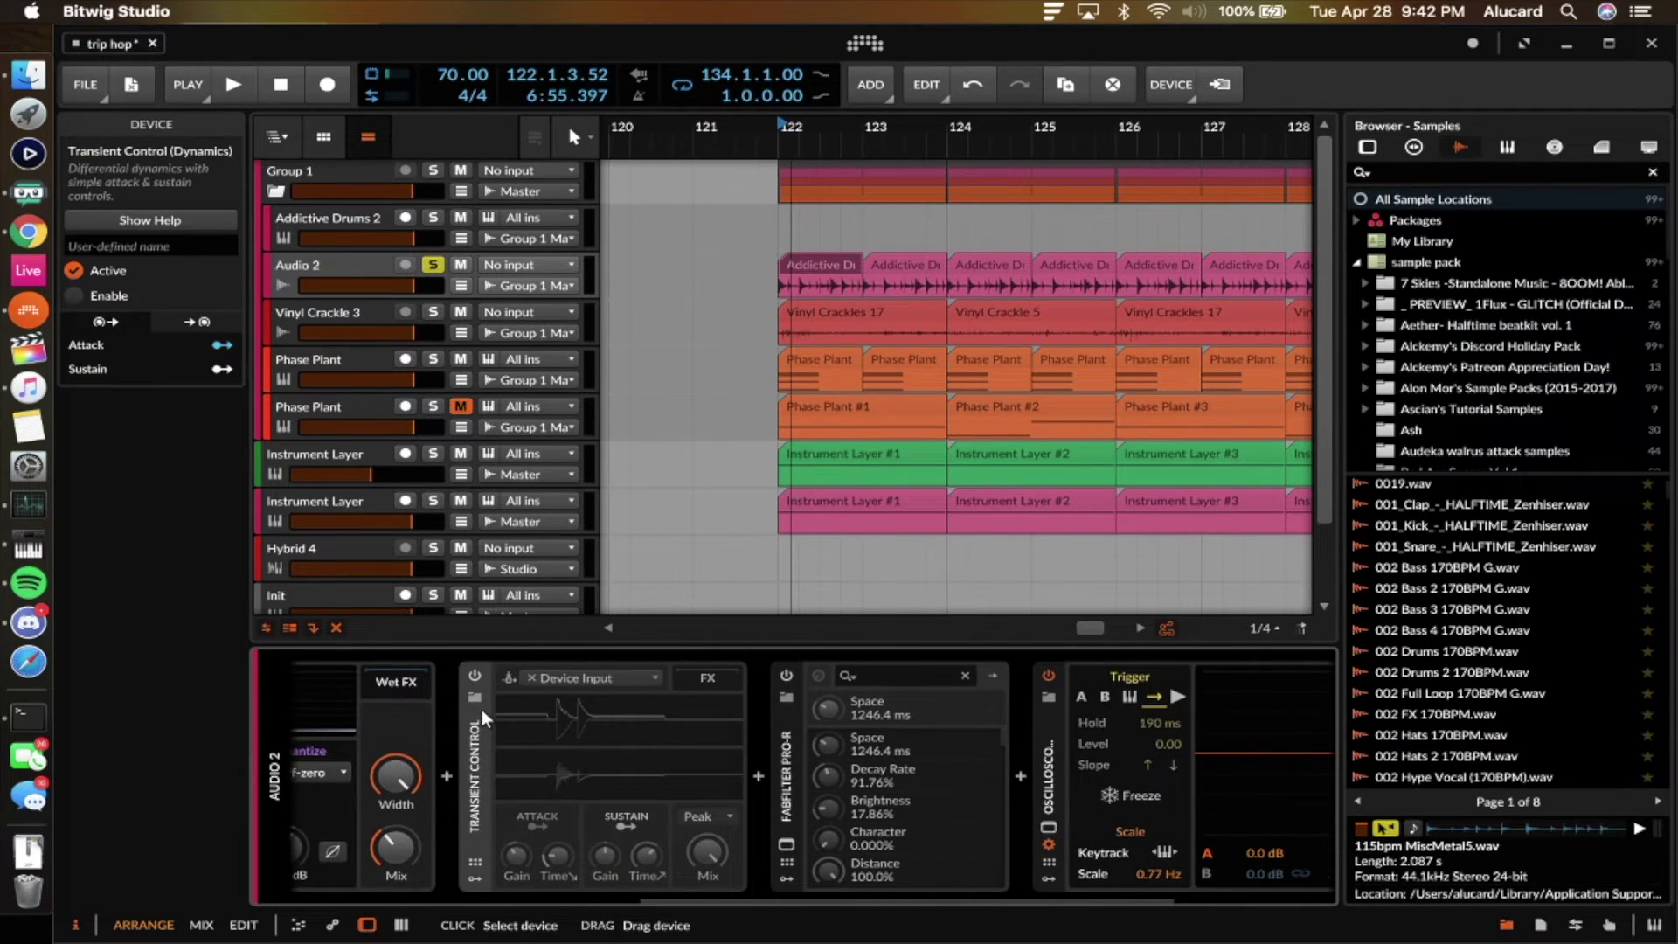
pyautogui.hscroll(2, 481, 710)
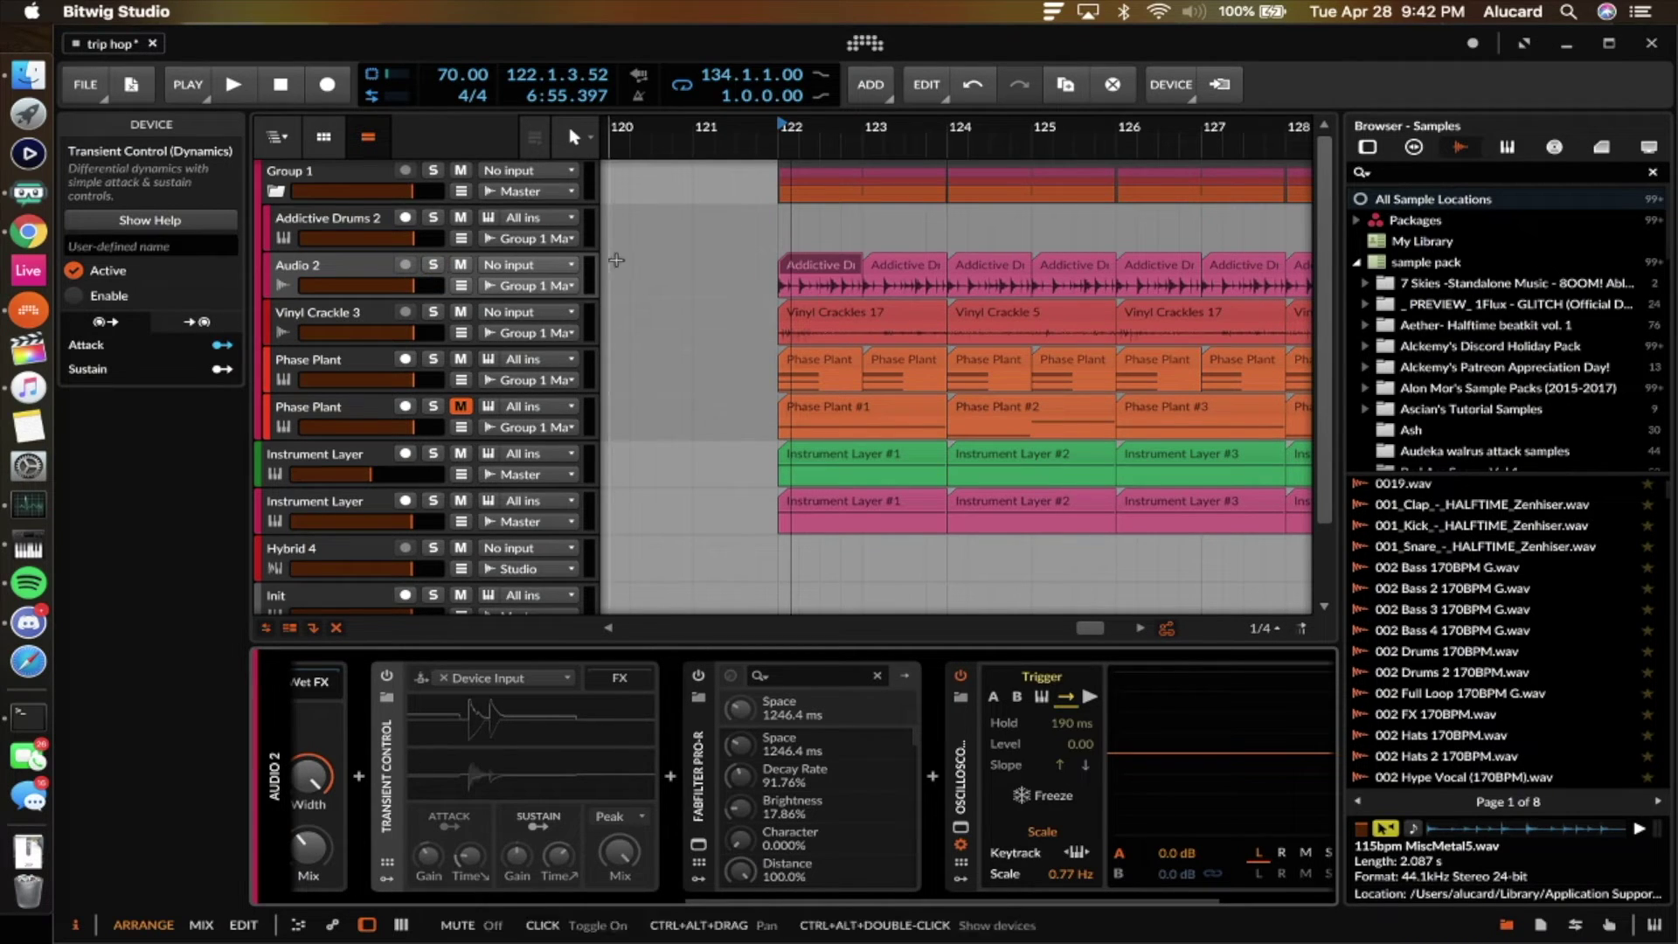
# - Clear the Audio 2 solo, play the full arrangement from the bar 122 drum clip, unmute the second Phase Plant track, and stop playback
pyautogui.scroll(-5, 711, 269)
pyautogui.scroll(5, 787, 266)
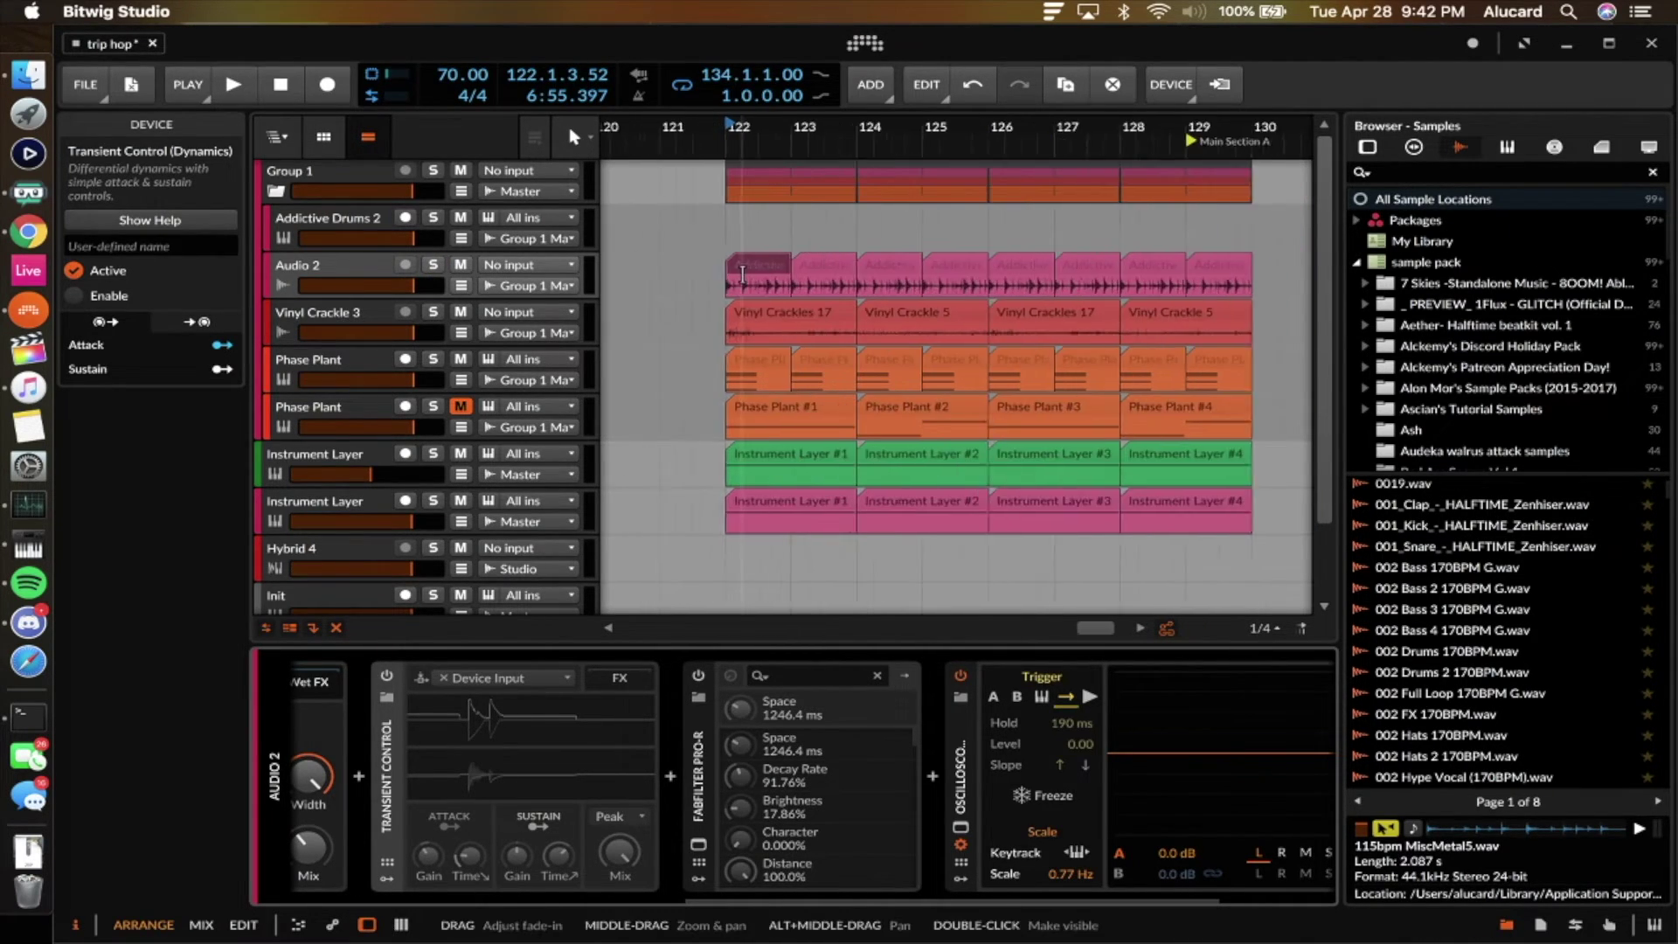
pyautogui.click(771, 260)
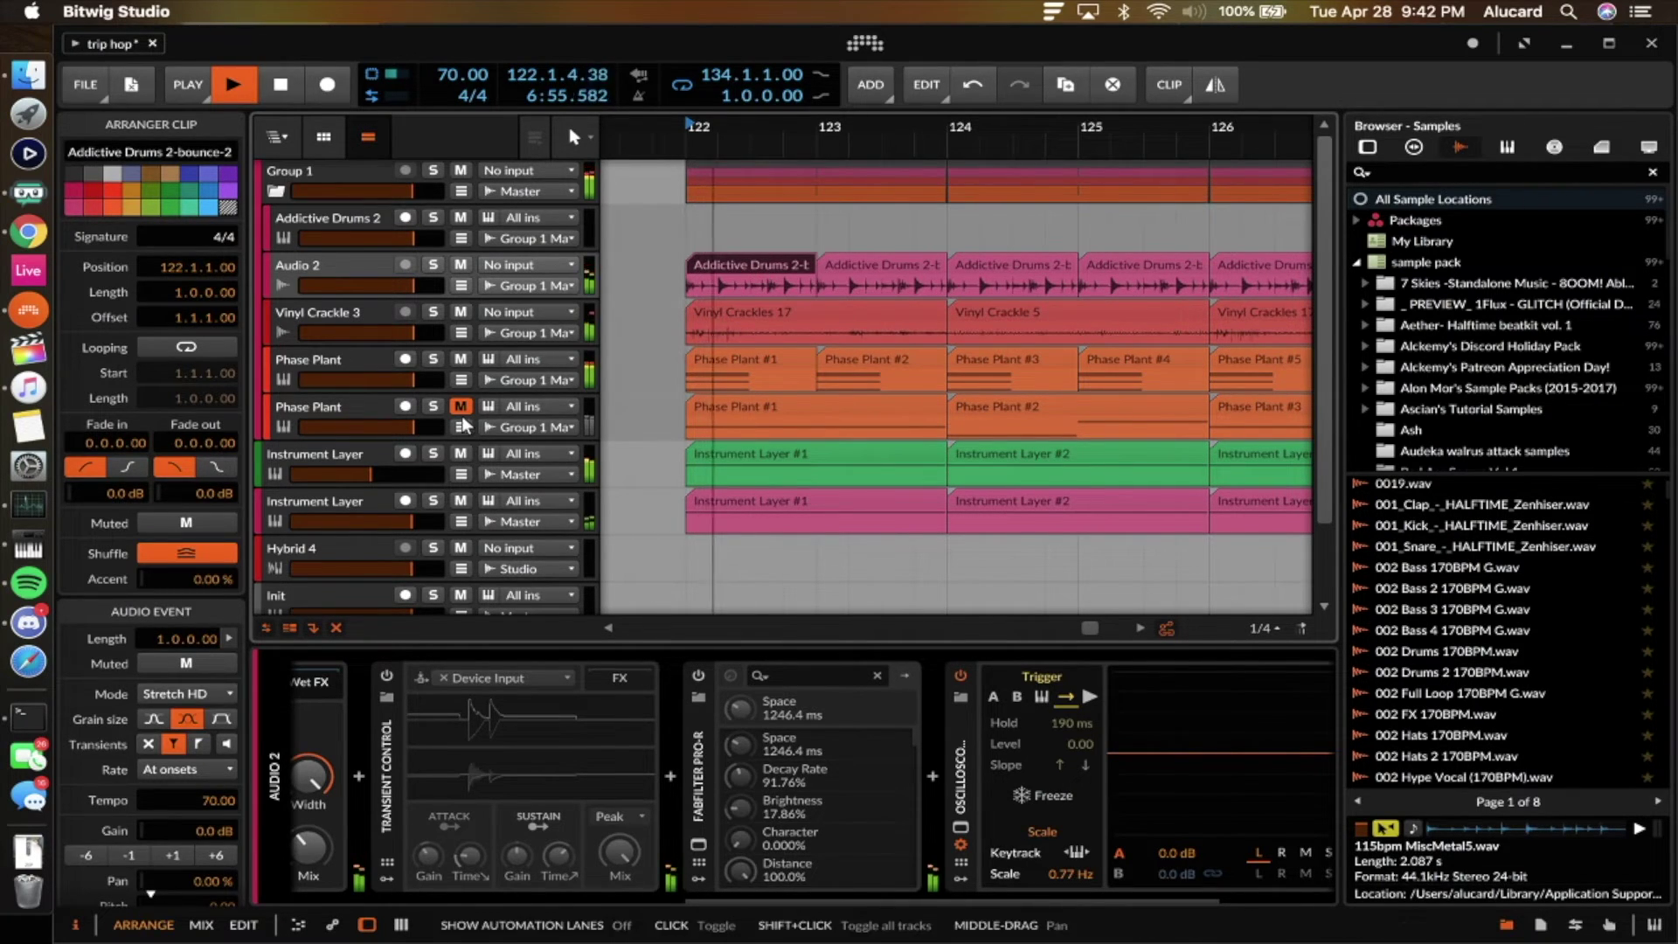
pyautogui.scroll(-5, 697, 319)
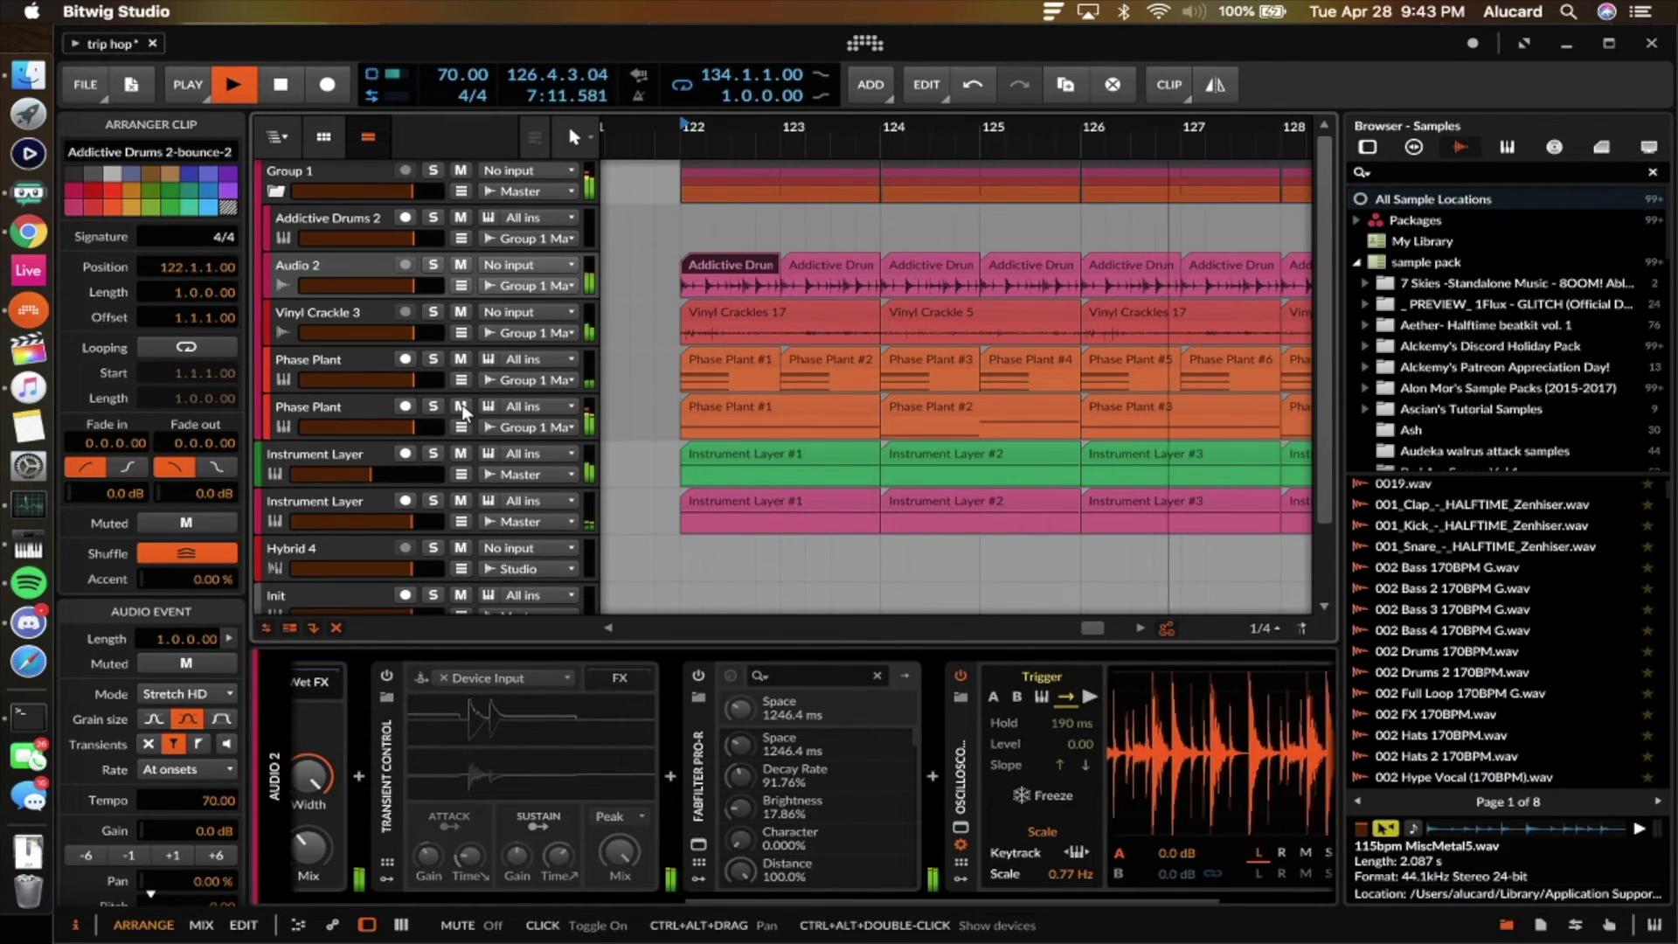
pyautogui.scroll(-3, 691, 440)
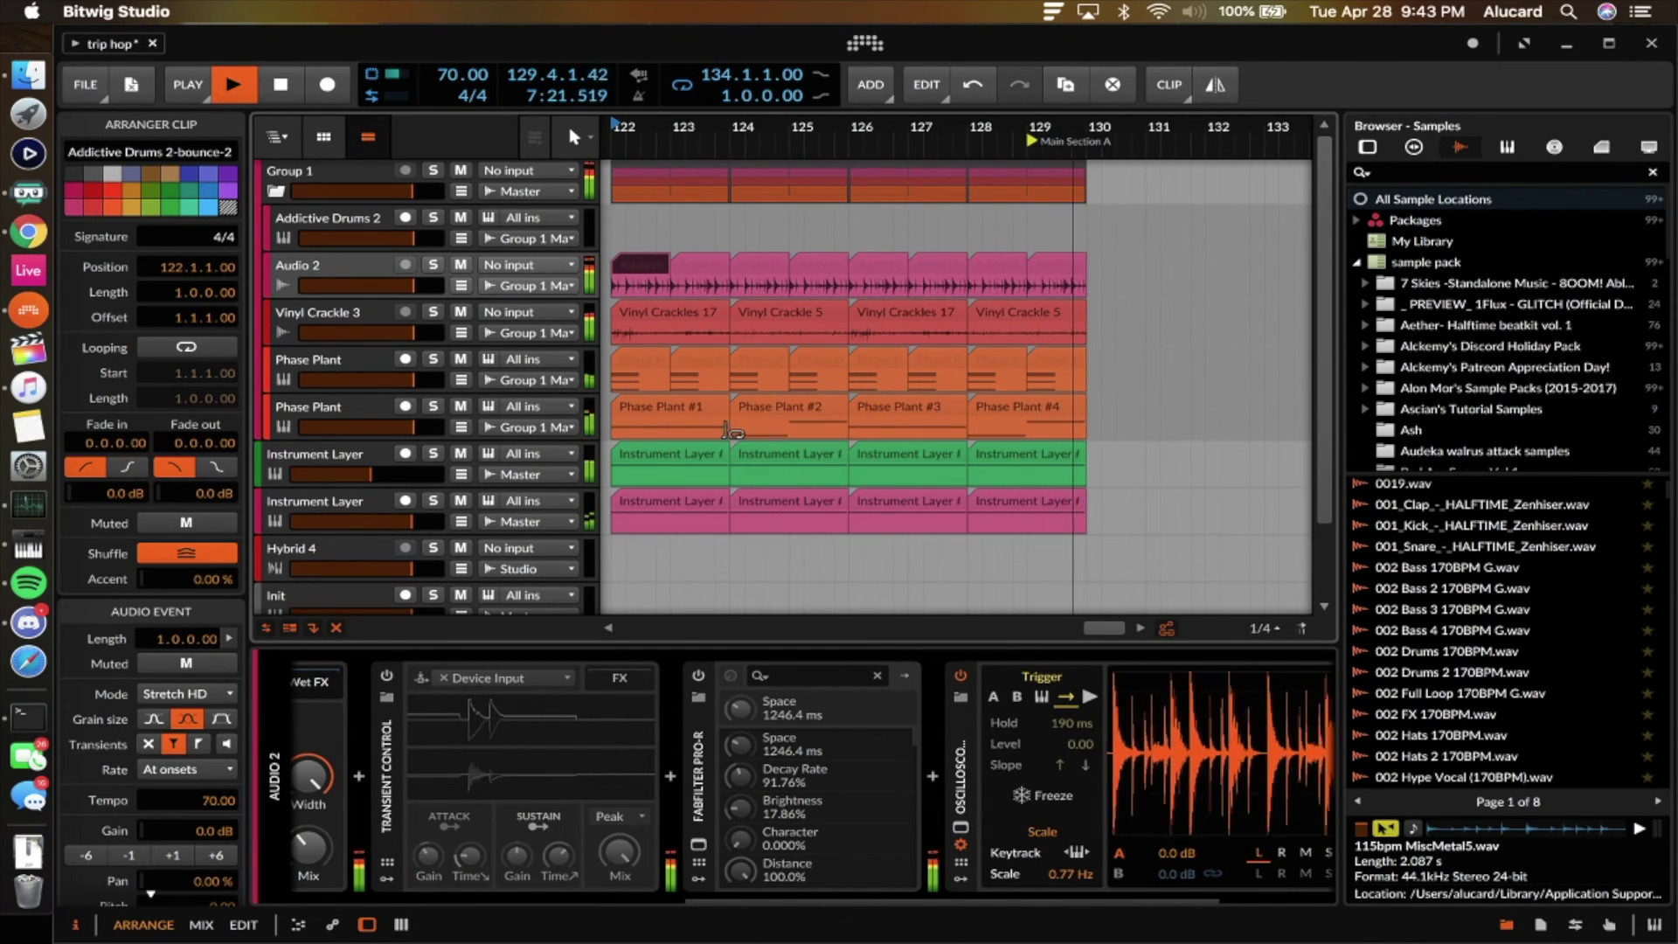
pyautogui.press('space')
# - Select the first clip of the pink Instrument Layer track at bar 122 to show that track's device chain
pyautogui.press('-')
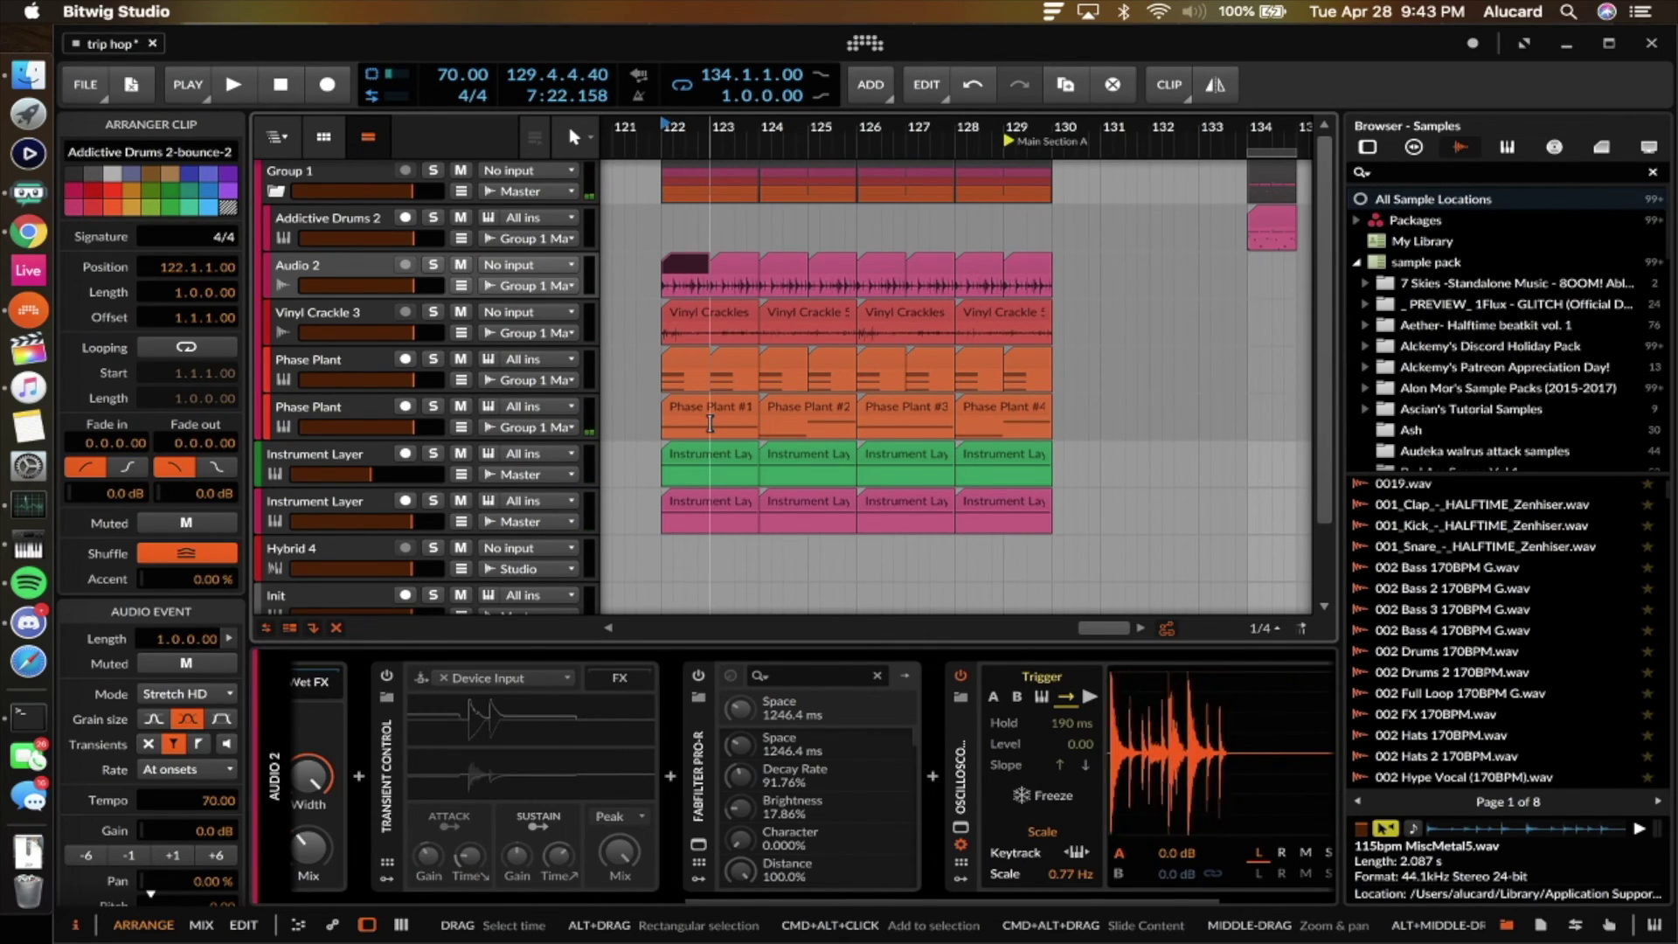
pyautogui.press('-')
pyautogui.press('-')
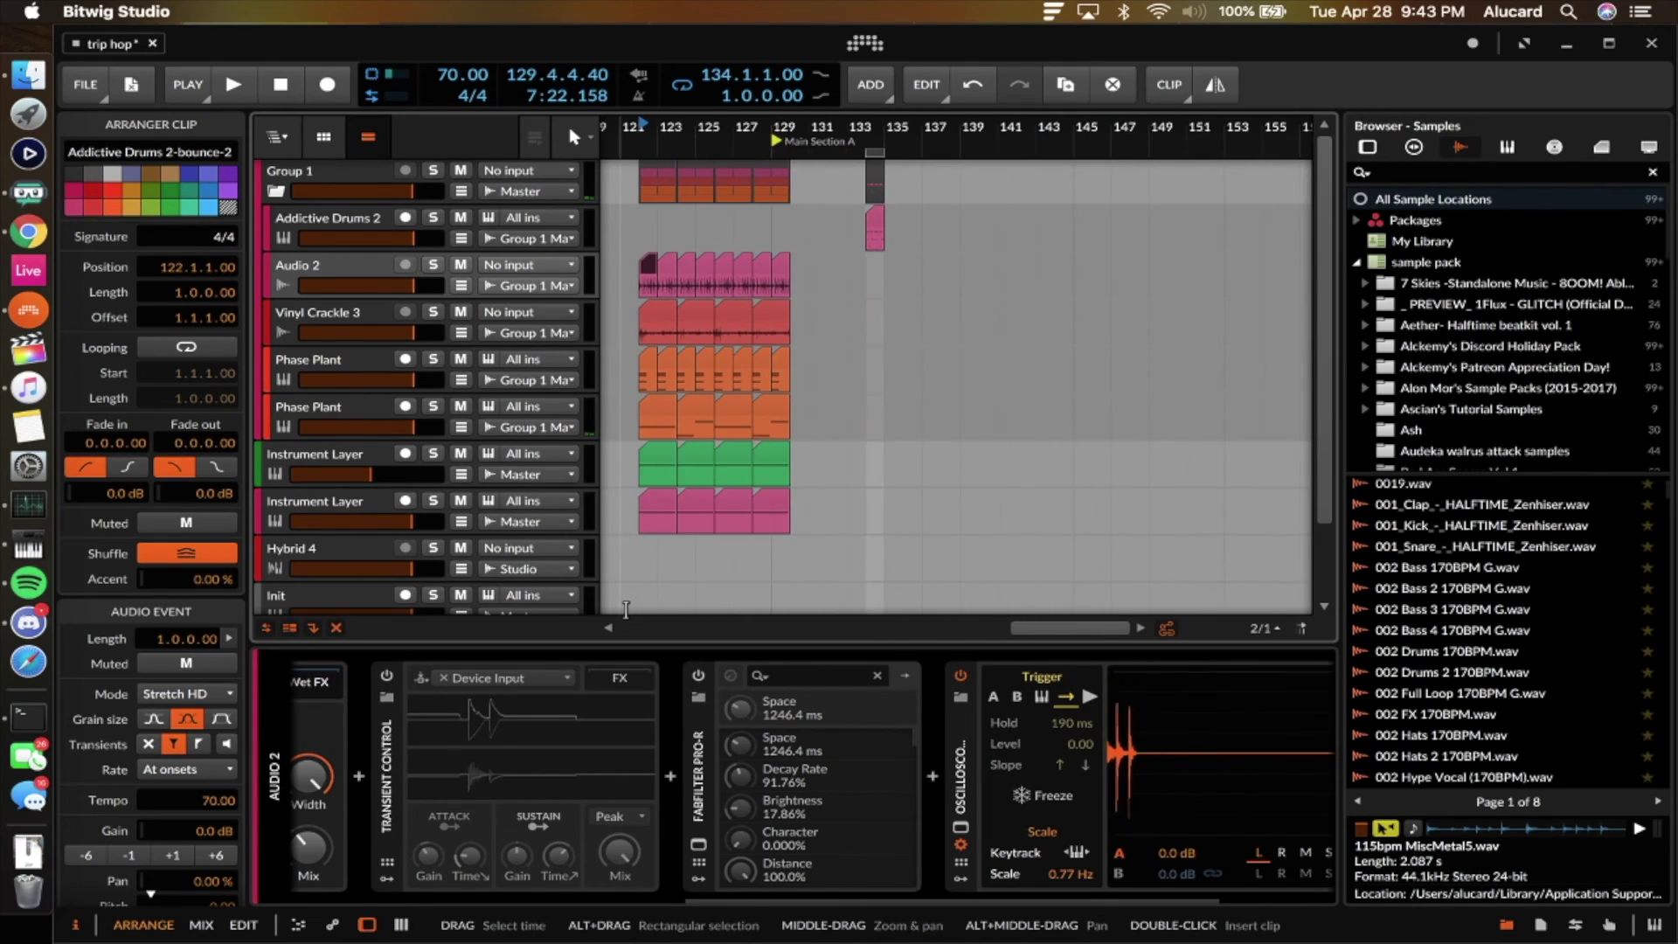
pyautogui.press('+')
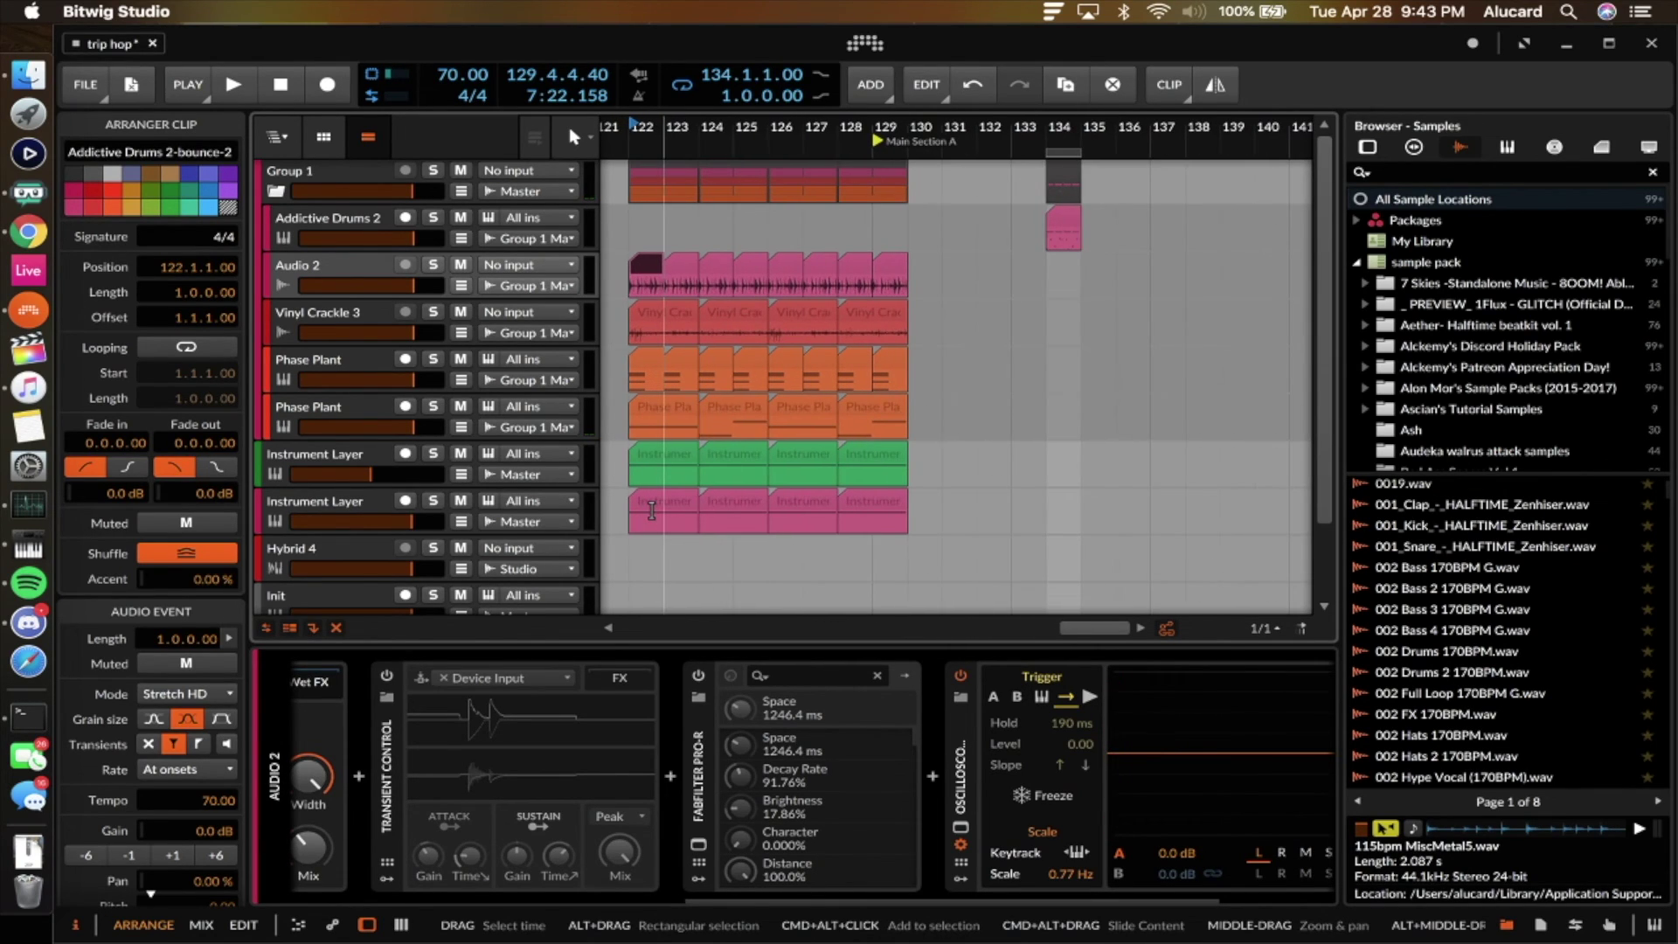
pyautogui.click(655, 499)
pyautogui.press('+')
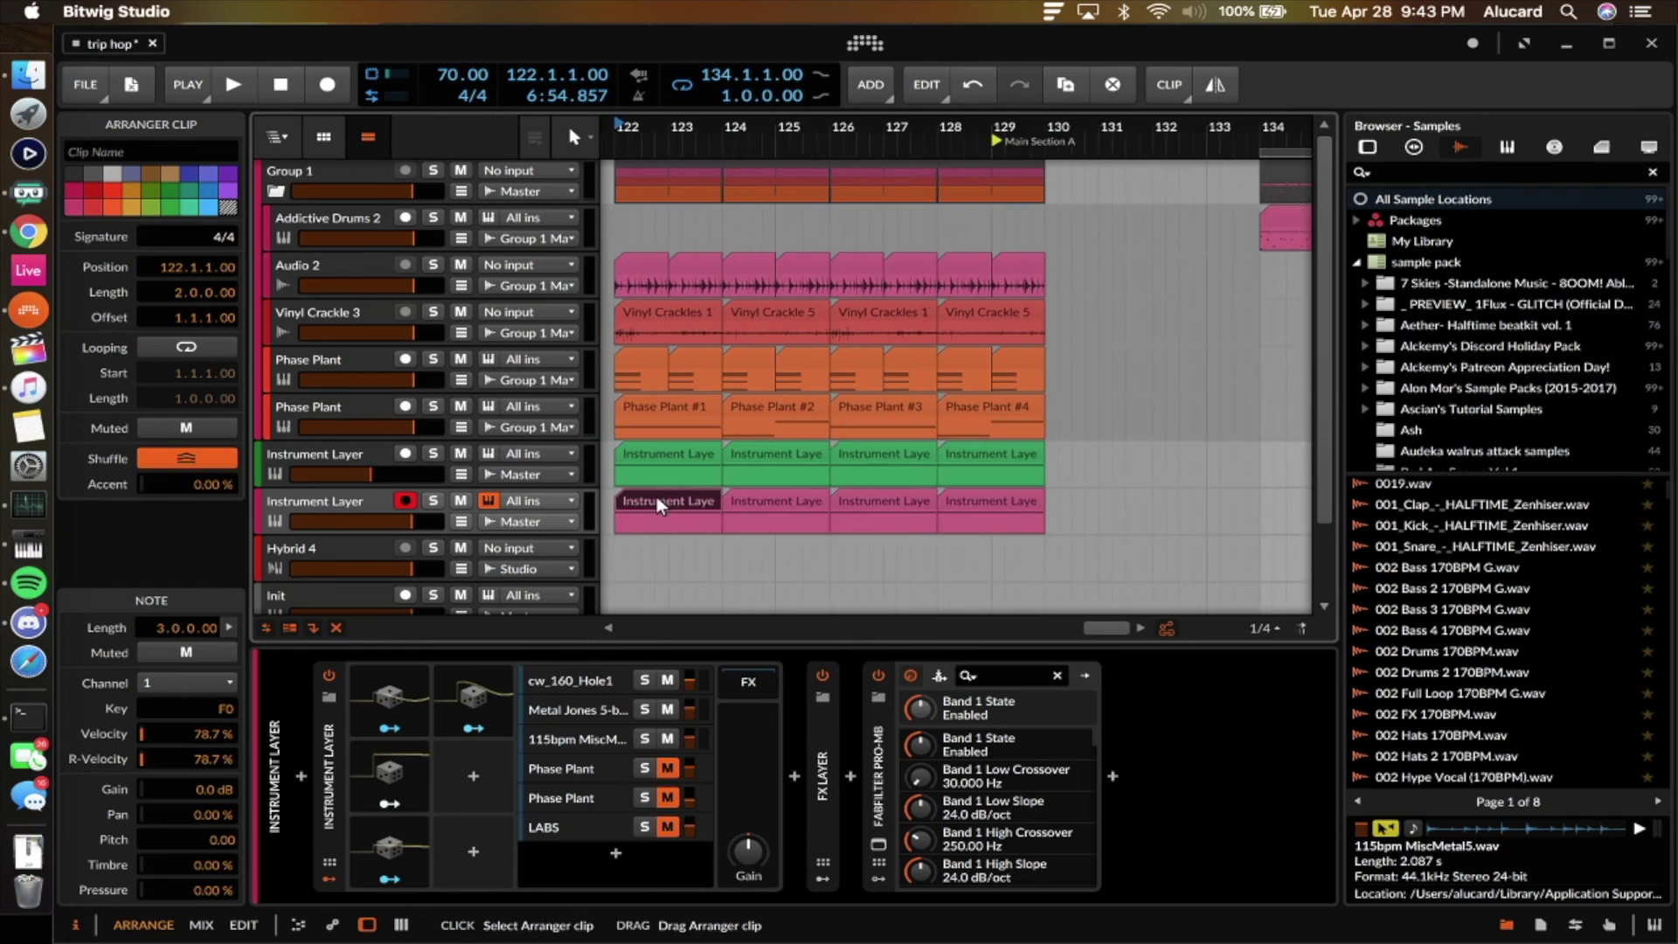
# - Select the Master track to examine its Ghz Vulf Compressor 3 and FabFilter Pro-L 2 chain
pyautogui.scroll(-2, 490, 524)
pyautogui.click(336, 573)
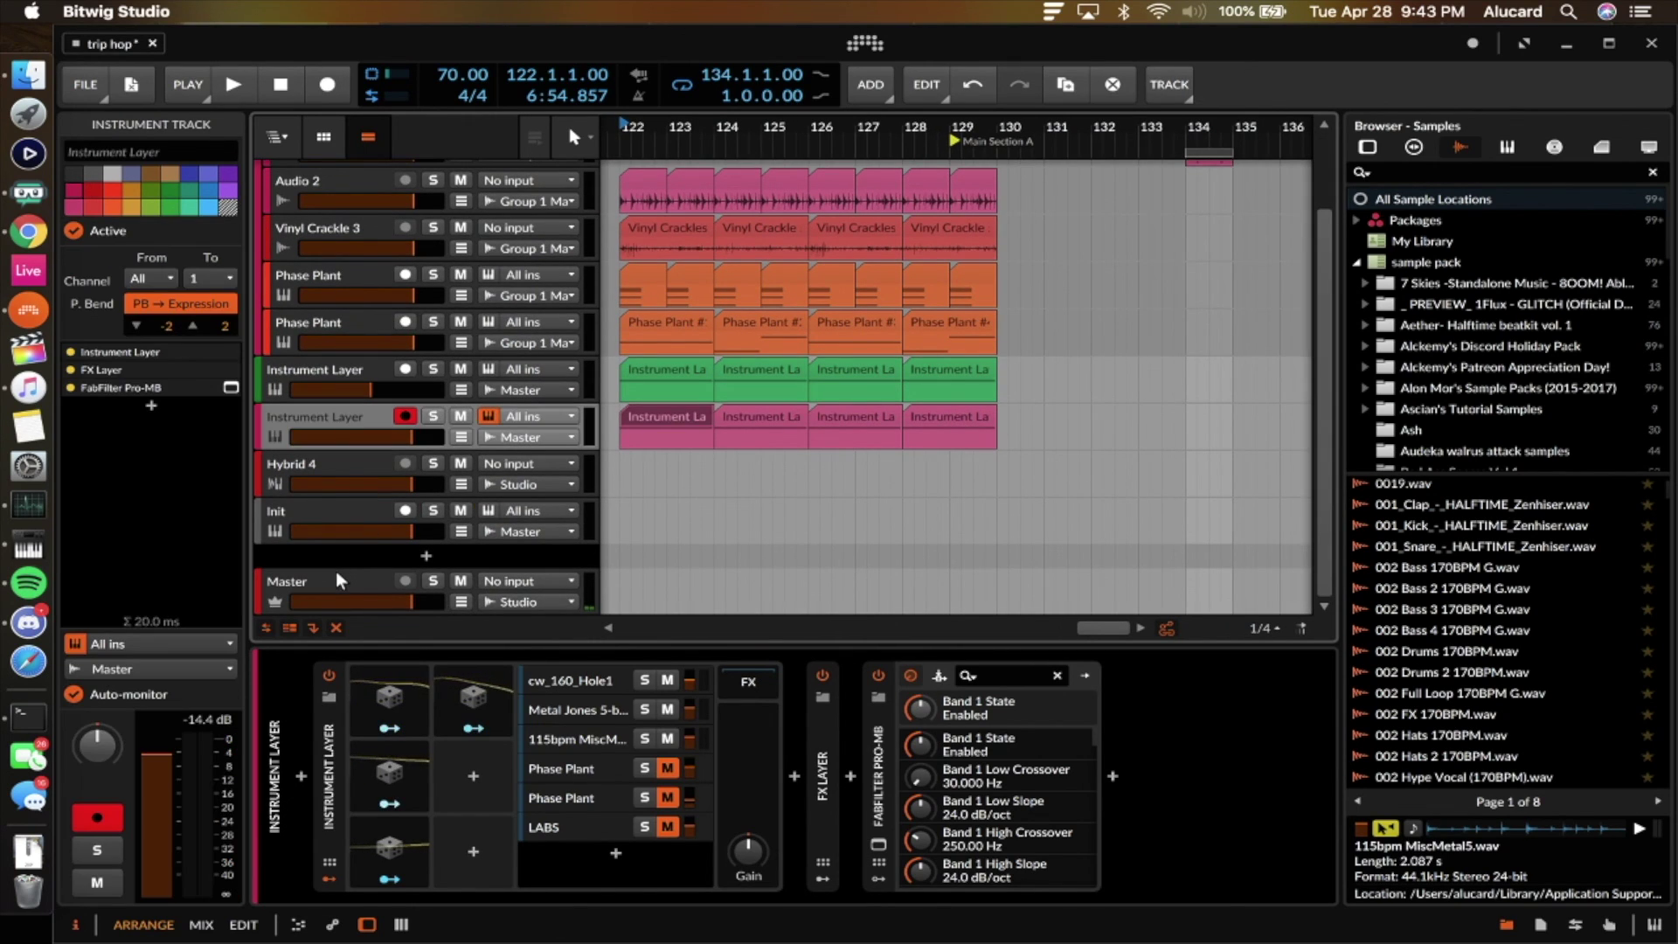
pyautogui.hscroll(-1, 757, 374)
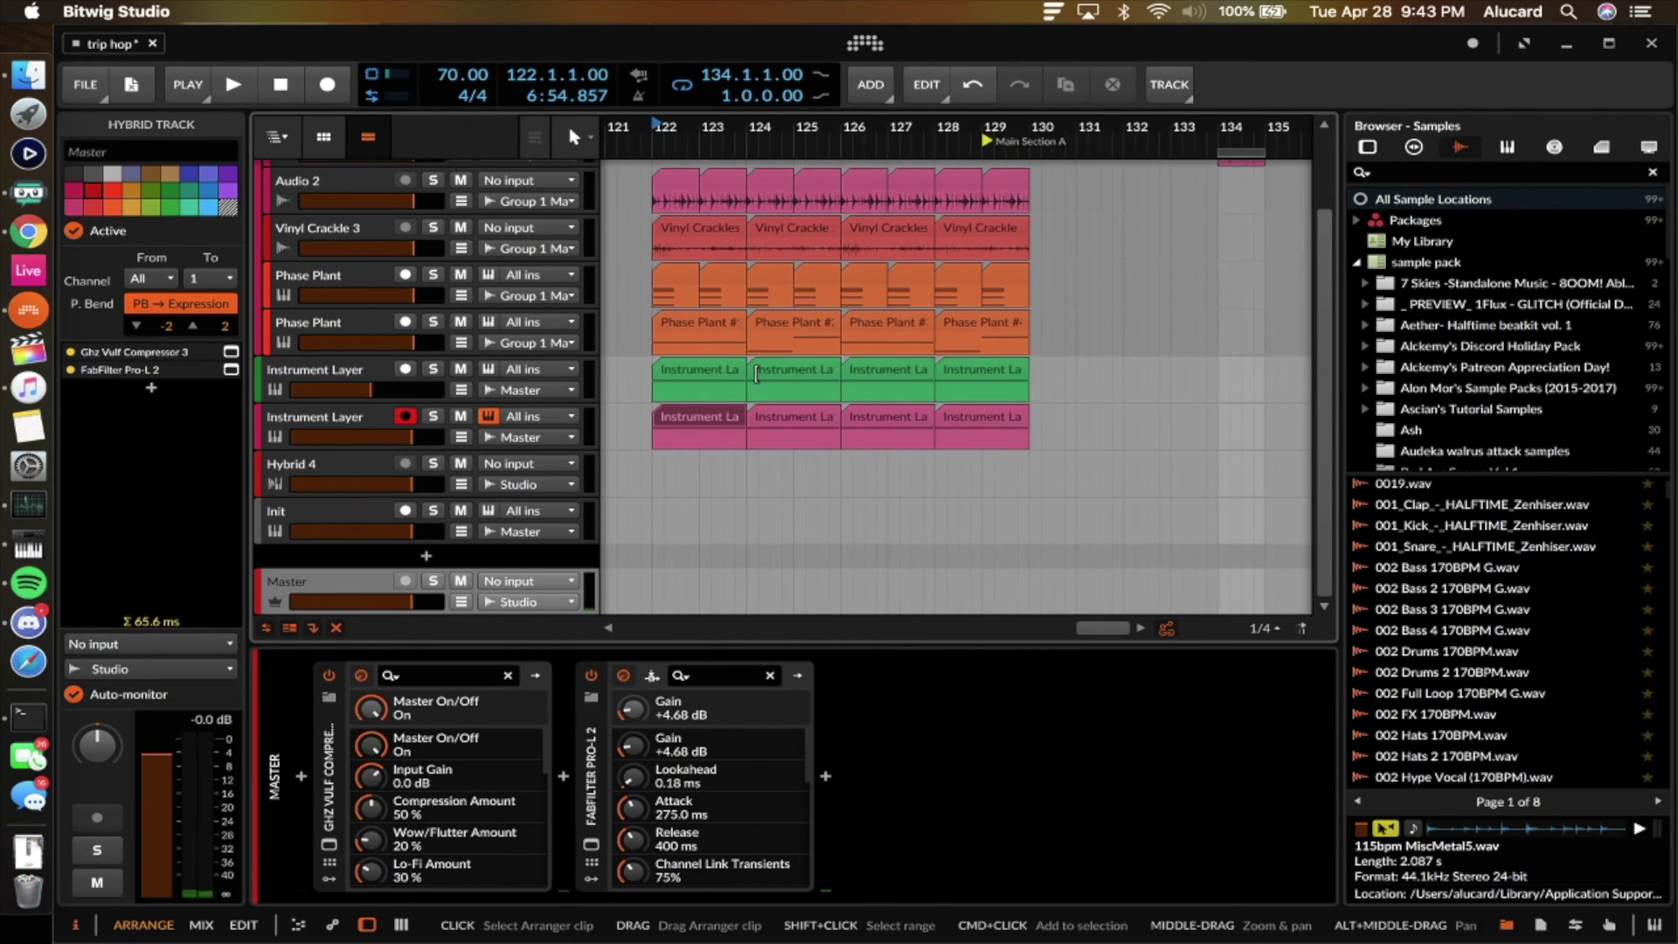
pyautogui.press('-')
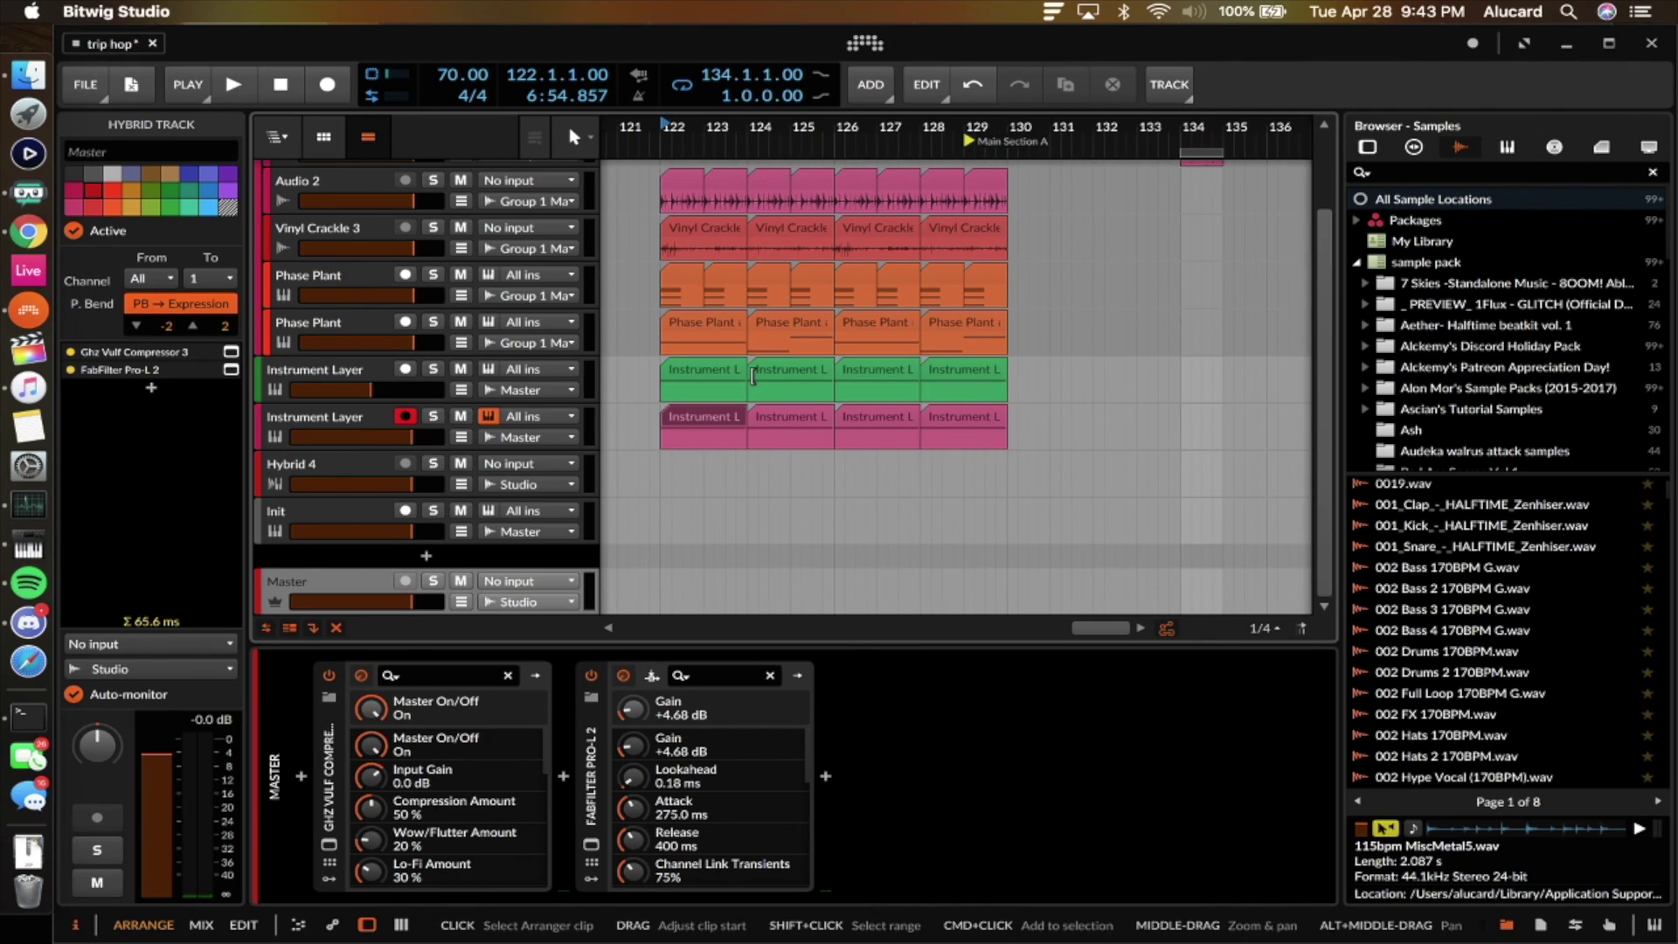